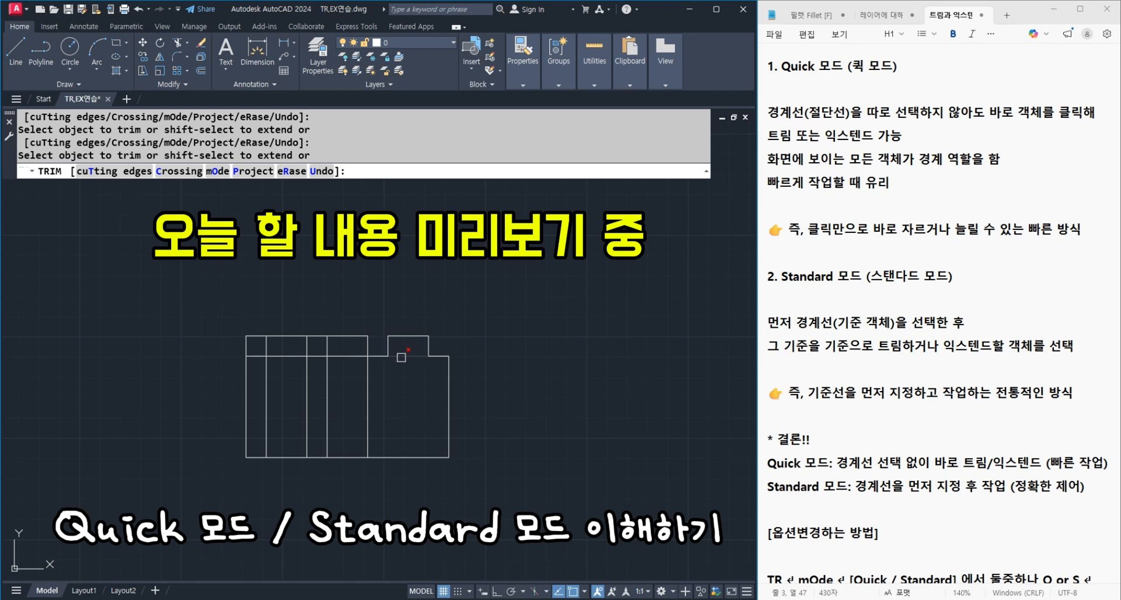
# Step: Try trimming the inner lines and surplus upper edges to leave an outline with three raised tabs, and undo the trim
pyautogui.click(370, 372)
pyautogui.click(328, 372)
pyautogui.click(318, 339)
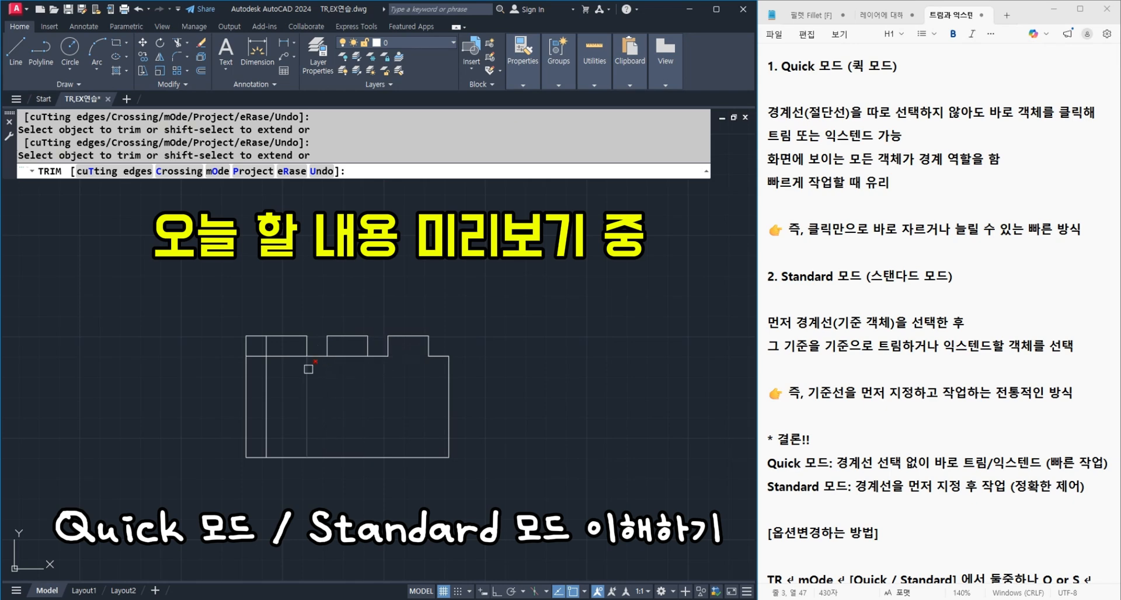
pyautogui.click(309, 371)
pyautogui.click(266, 376)
pyautogui.click(252, 337)
pyautogui.click(247, 345)
pyautogui.click(281, 351)
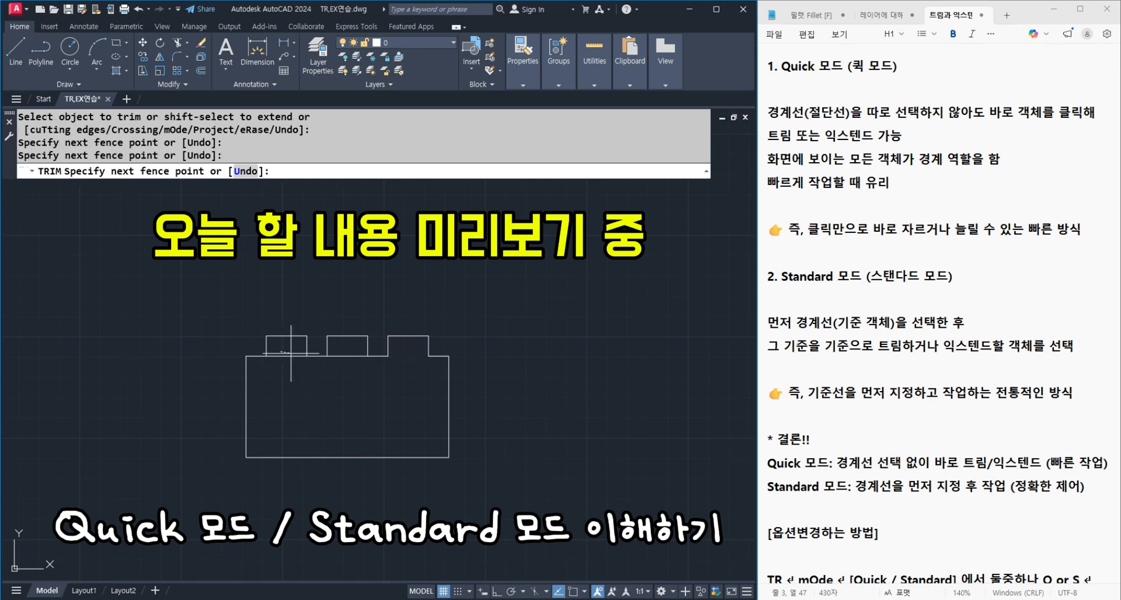
pyautogui.press('Return')
pyautogui.press('Return')
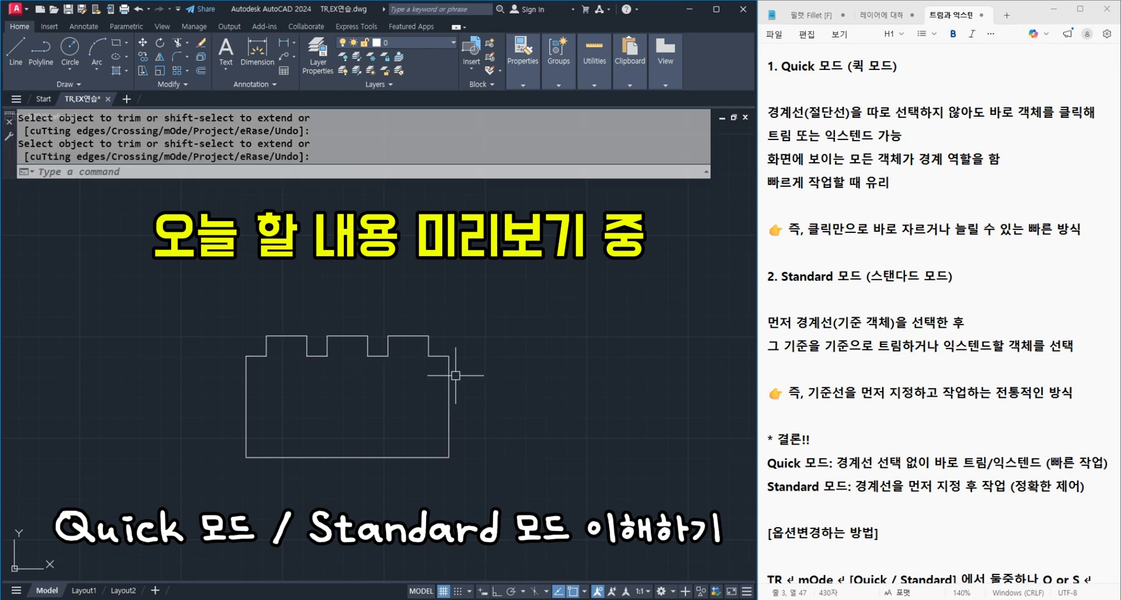
pyautogui.hotkey('ctrl', 'z')
# Step: Trim the inner vertical lines below the upper horizontal line, using the figure's upper and vertical lines as cutting edges
pyautogui.write('tr')
pyautogui.press('Return')
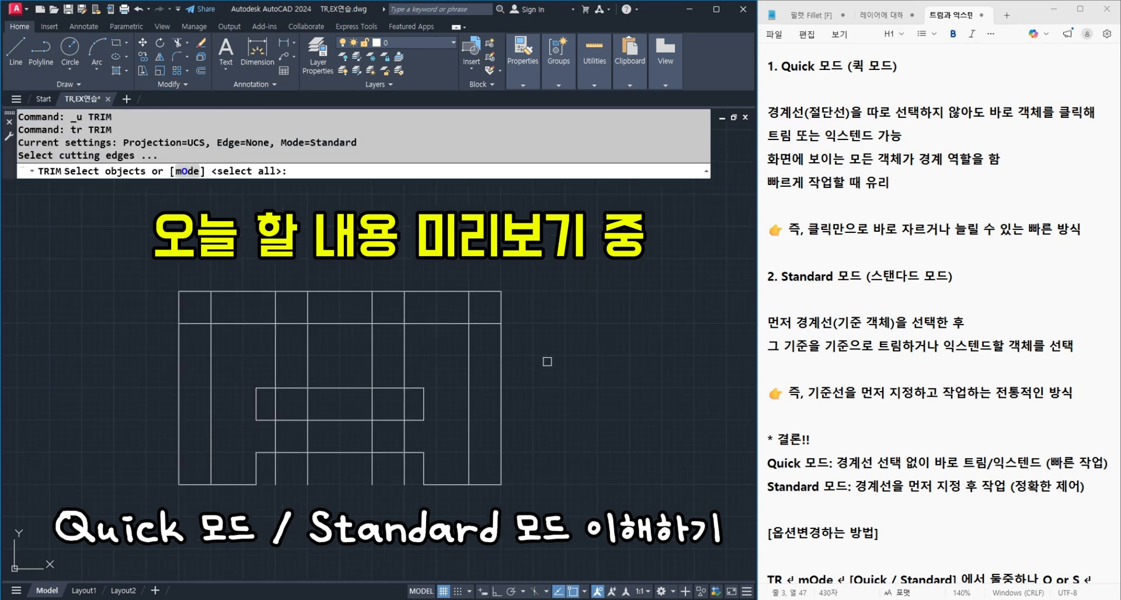
pyautogui.click(546, 360)
pyautogui.click(160, 291)
pyautogui.press('Return')
pyautogui.click(479, 345)
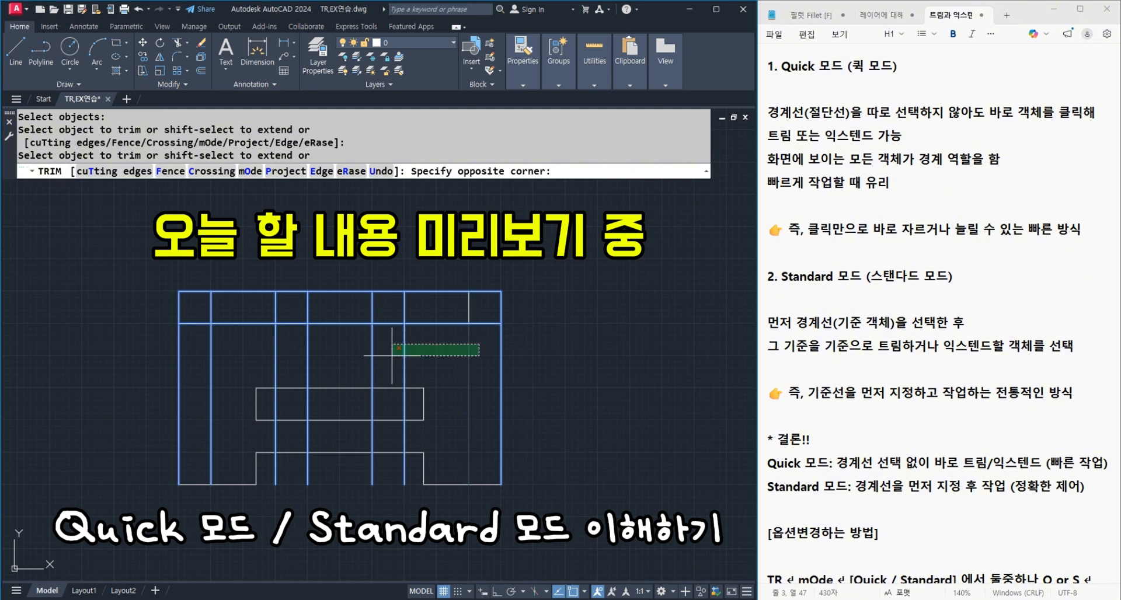
pyautogui.click(201, 355)
# Step: Trim away both upper corners and the surplus edges between tabs to leave a stepped outline with three raised tabs
pyautogui.click(190, 297)
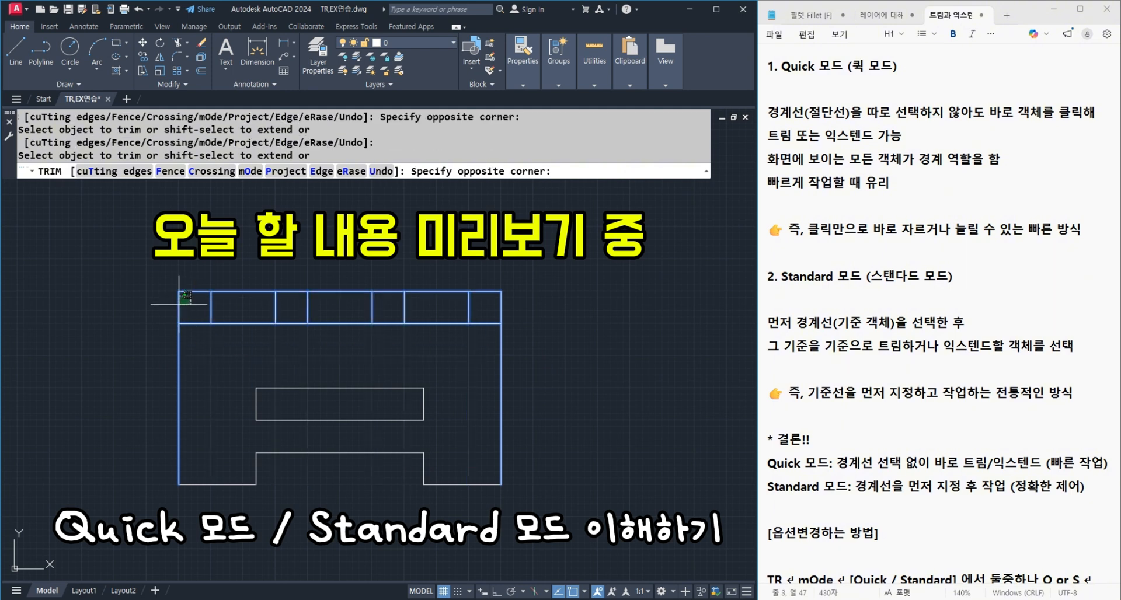
pyautogui.click(180, 303)
pyautogui.click(192, 291)
pyautogui.click(176, 305)
pyautogui.click(287, 291)
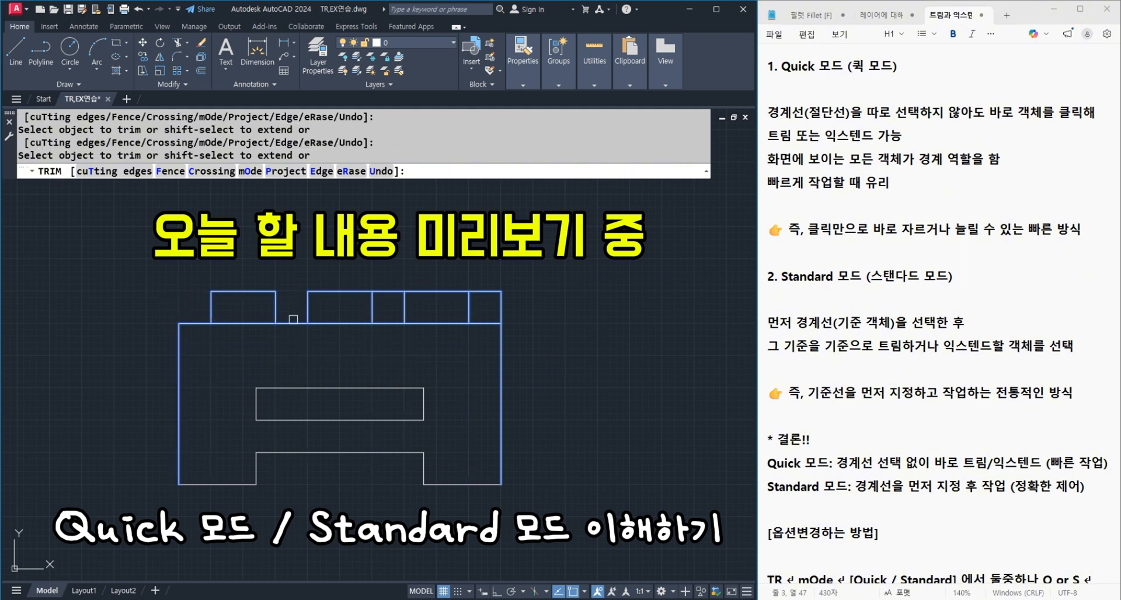
pyautogui.click(253, 323)
pyautogui.click(387, 292)
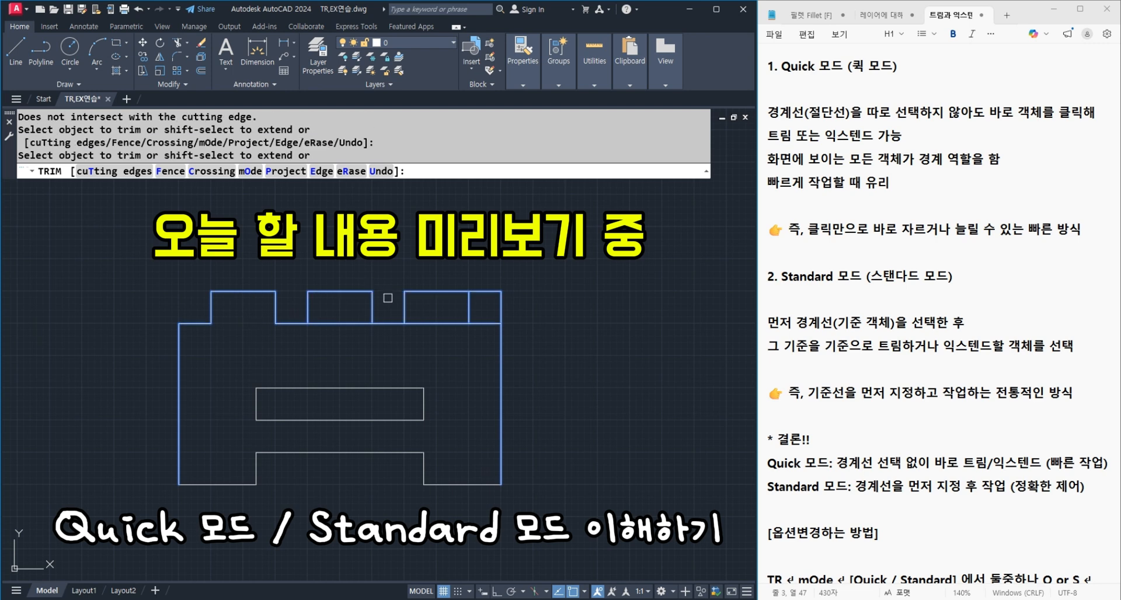
pyautogui.click(348, 321)
pyautogui.click(442, 320)
pyautogui.click(487, 293)
pyautogui.click(499, 305)
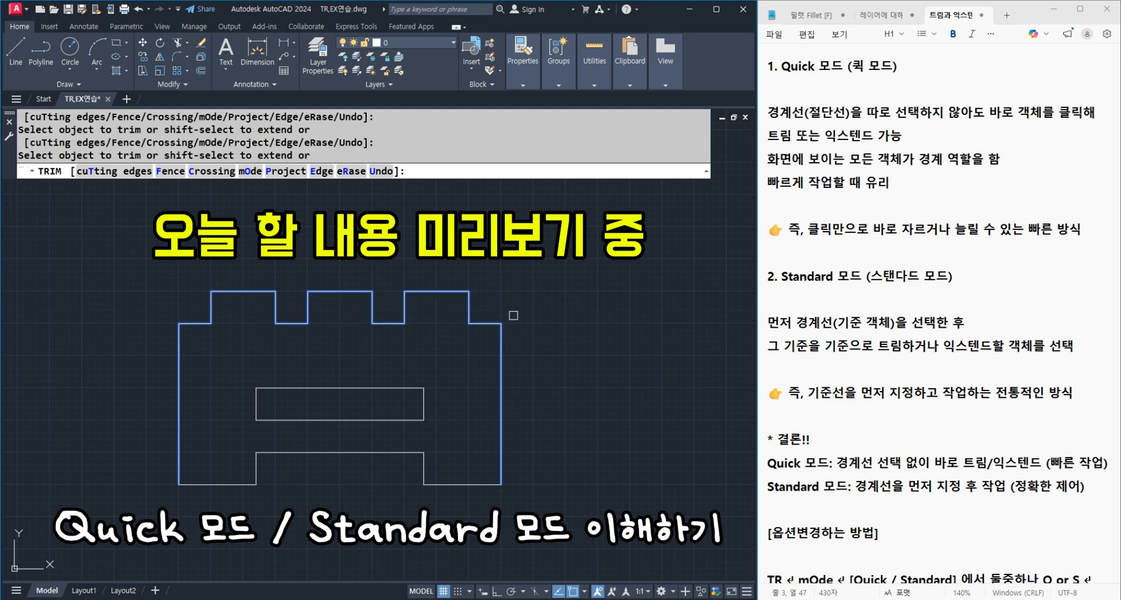
pyautogui.press('Return')
# Step: Extend the second and third horizontal lines to the middle vertical line, using that line as the boundary edge
pyautogui.write('ex')
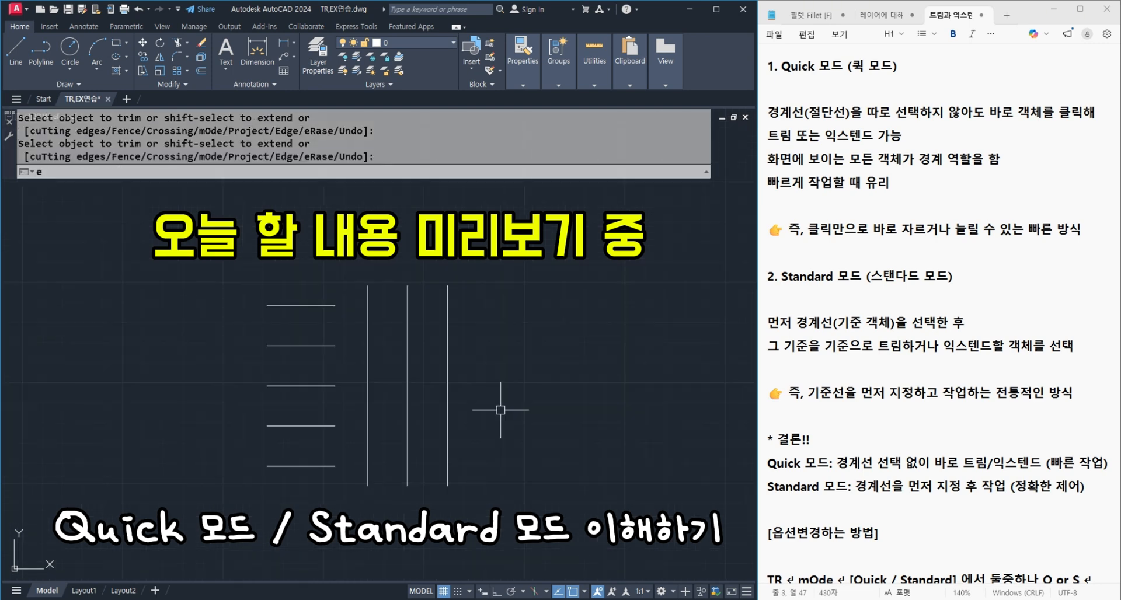
pyautogui.press('Return')
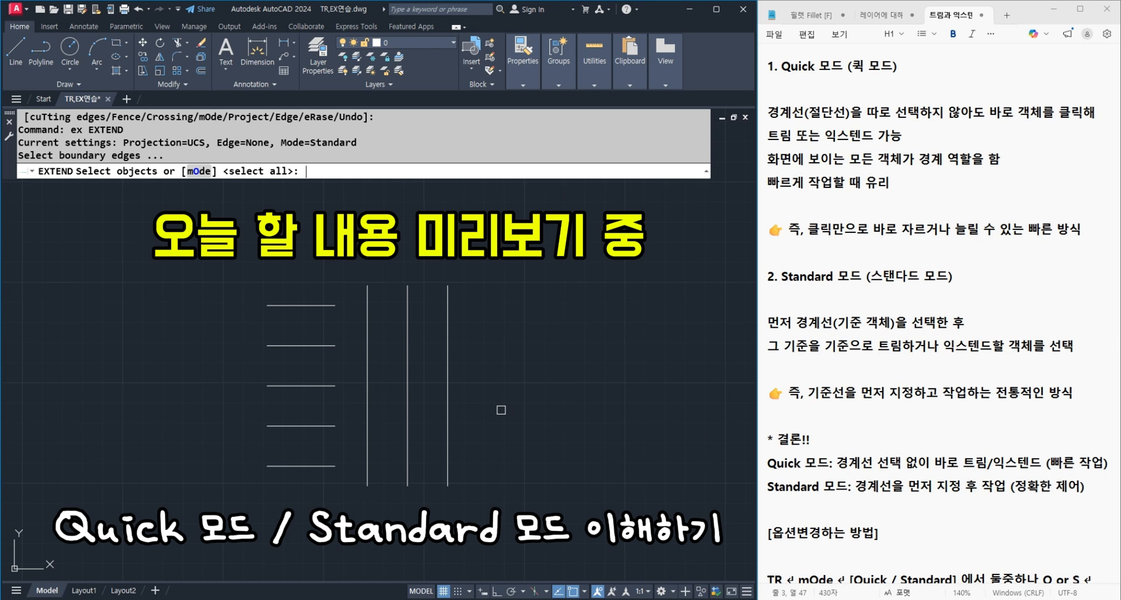
pyautogui.click(407, 377)
pyautogui.press('Return')
pyautogui.click(324, 346)
pyautogui.click(324, 386)
pyautogui.click(447, 415)
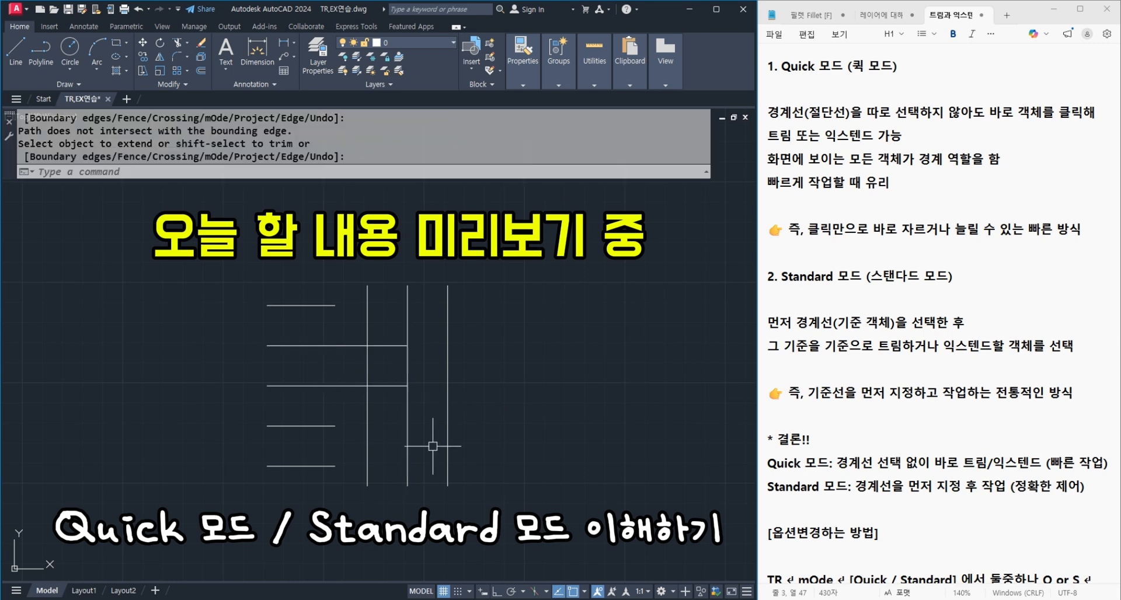
pyautogui.press('Return')
# Step: Extend the lowest horizontal line to the rightmost vertical line, using that vertical as the boundary edge
pyautogui.press('Return')
pyautogui.click(448, 437)
pyautogui.press('Return')
pyautogui.click(318, 466)
pyautogui.click(399, 465)
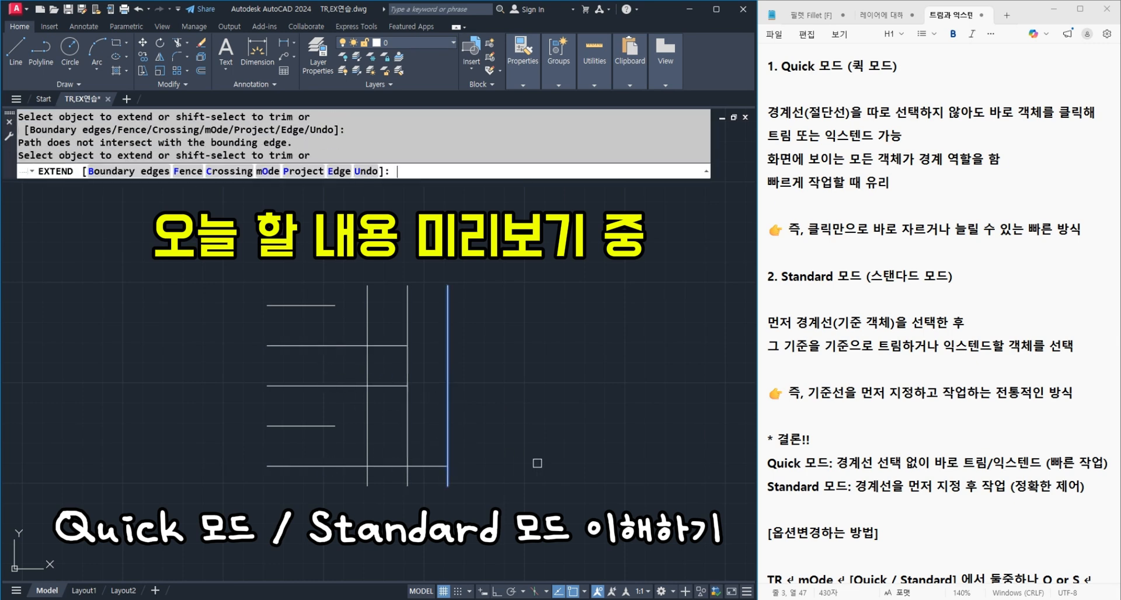
pyautogui.press('Return')
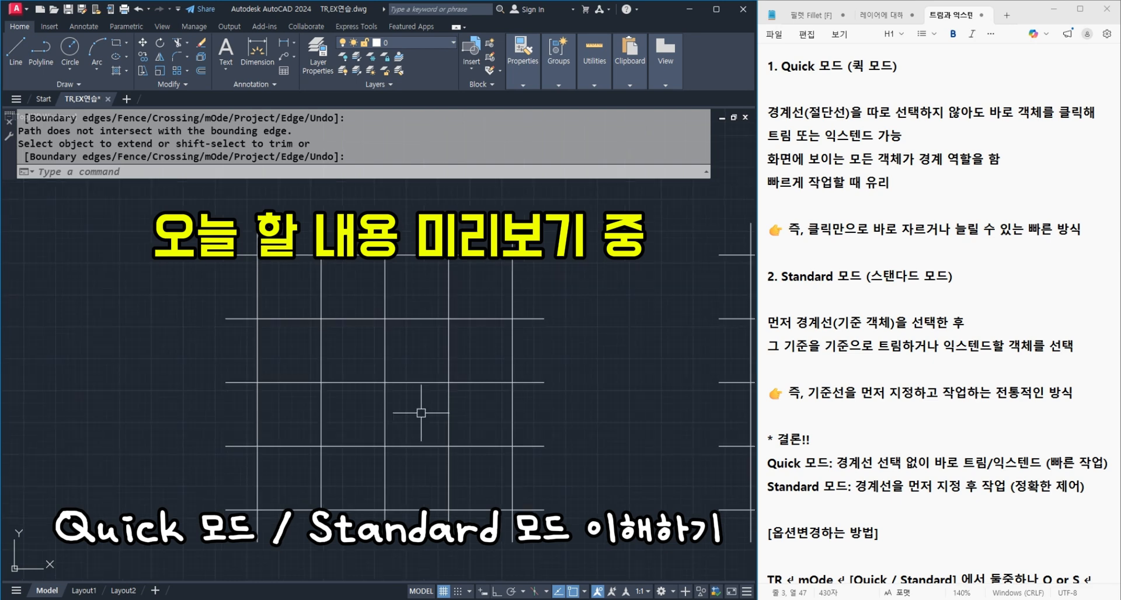
# Step: Trim the grid's middle horizontal line outside the second and third vertical lines, using those two verticals as cutting edges
pyautogui.write('tr')
pyautogui.press('Return')
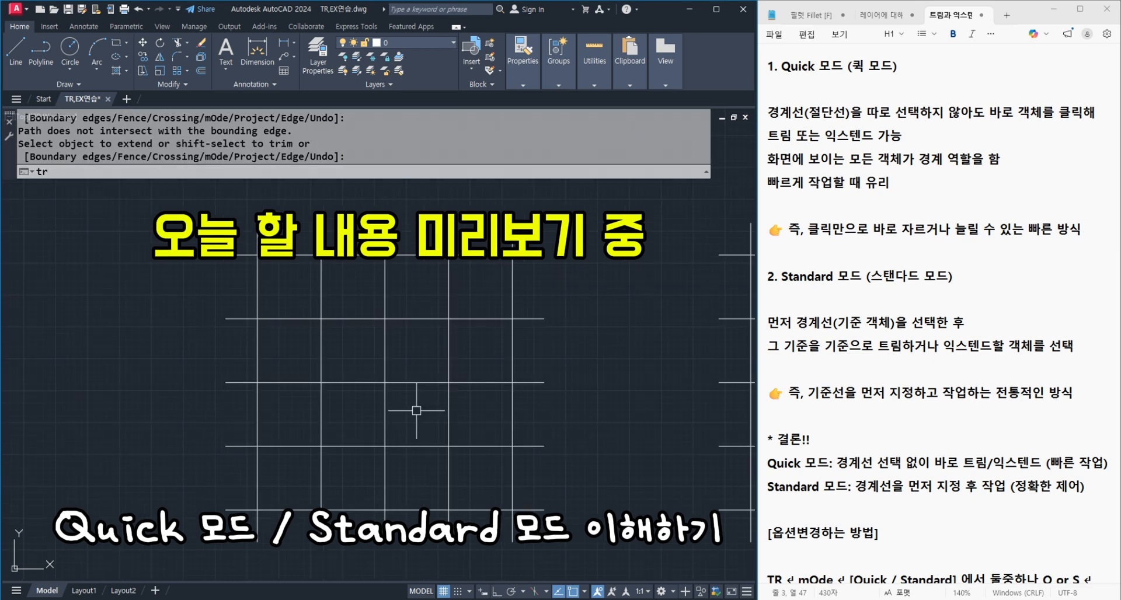
pyautogui.click(385, 410)
pyautogui.click(322, 413)
pyautogui.press('Return')
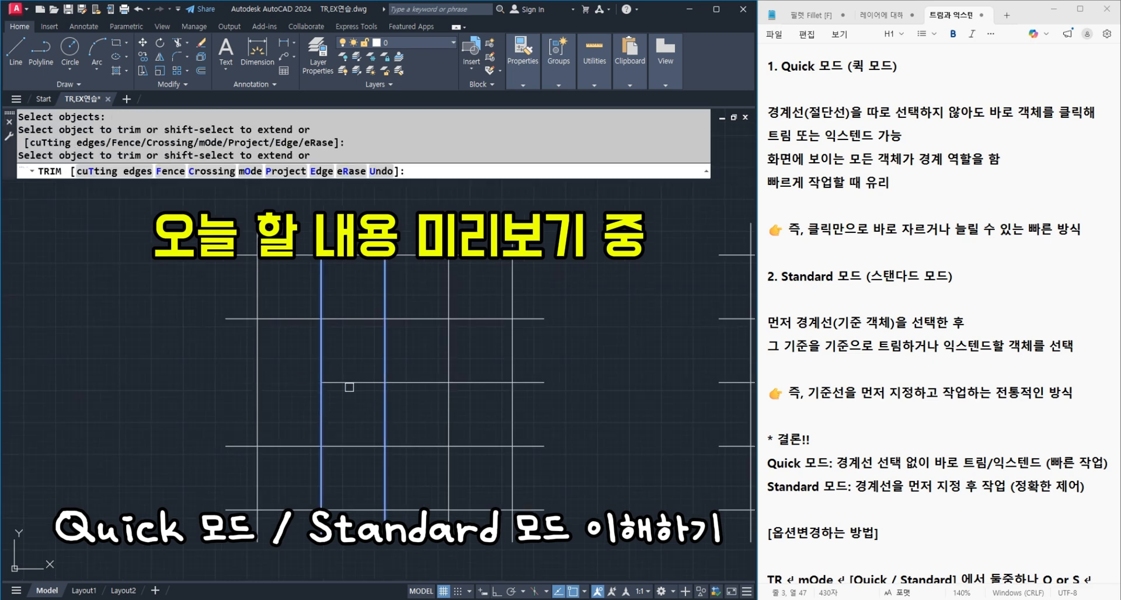
pyautogui.click(418, 389)
pyautogui.click(421, 374)
pyautogui.press('Return')
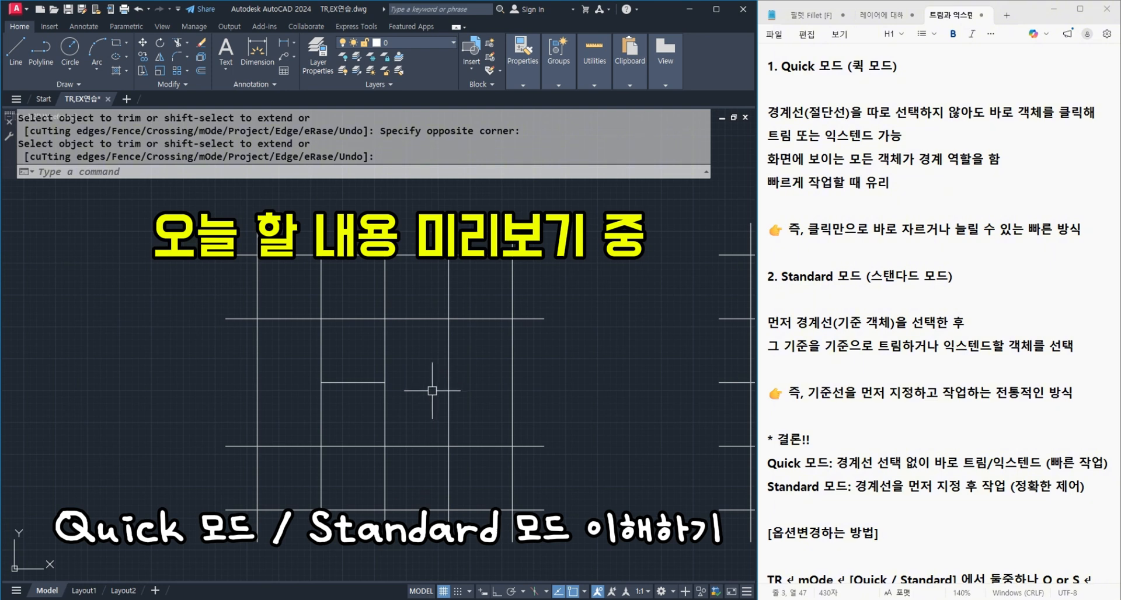
# Step: Switch the Trim command's mode option to Quick
pyautogui.write('tr')
pyautogui.press('Return')
pyautogui.write('o')
pyautogui.press('Return')
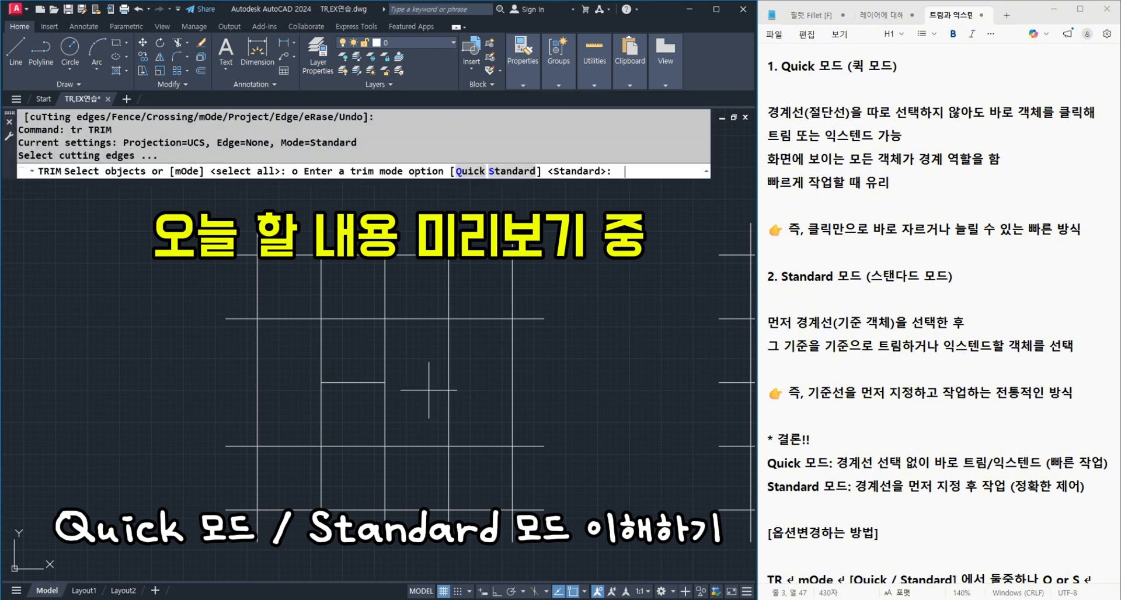
pyautogui.write('q')
pyautogui.press('Return')
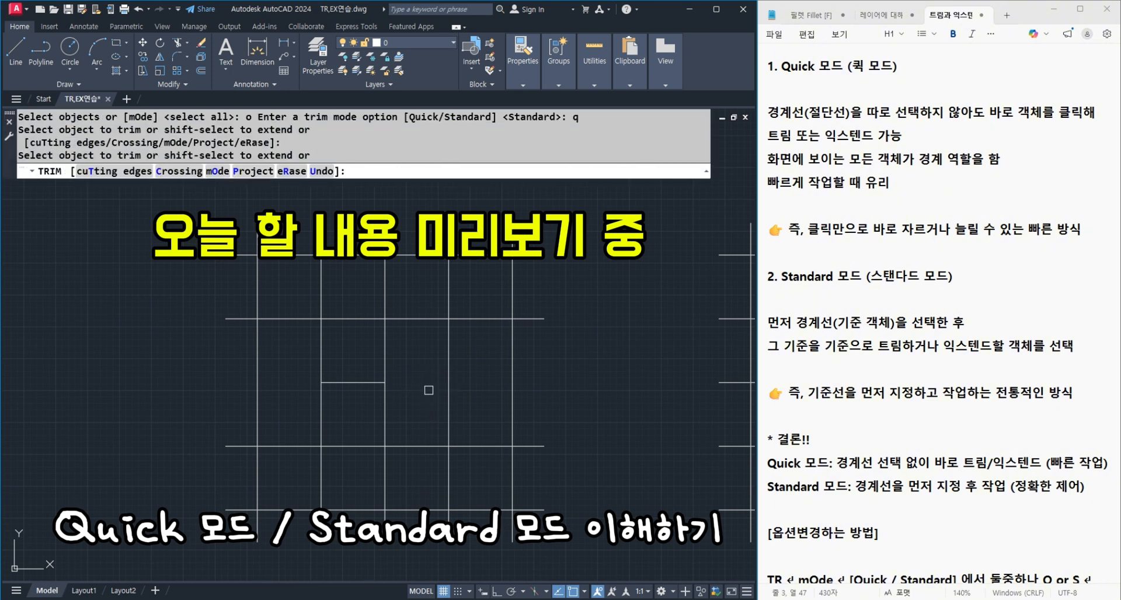
pyautogui.press('Return')
# Step: Trim the grid's second horizontal line so only the segment between the second and third vertical lines remains
pyautogui.click(419, 321)
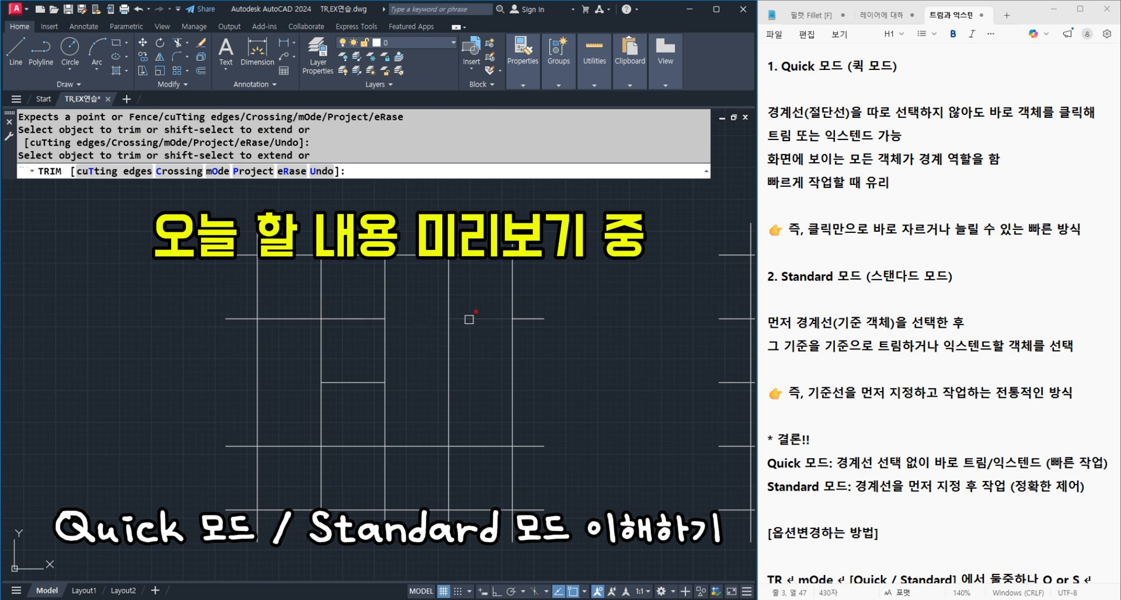
pyautogui.click(469, 321)
pyautogui.click(527, 321)
pyautogui.click(300, 320)
pyautogui.click(247, 320)
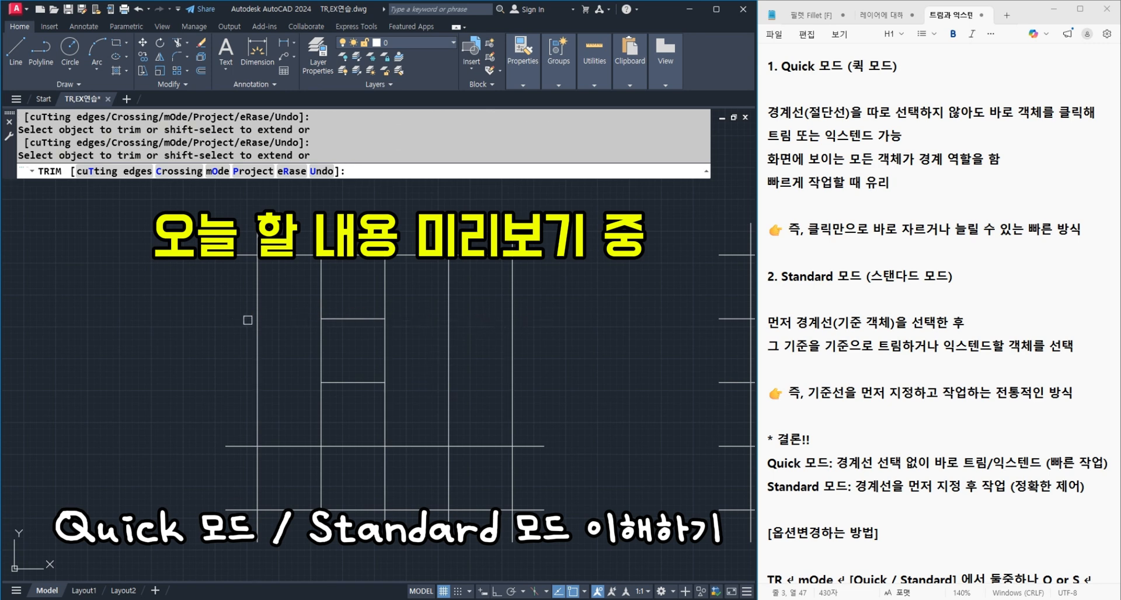
pyautogui.press('Return')
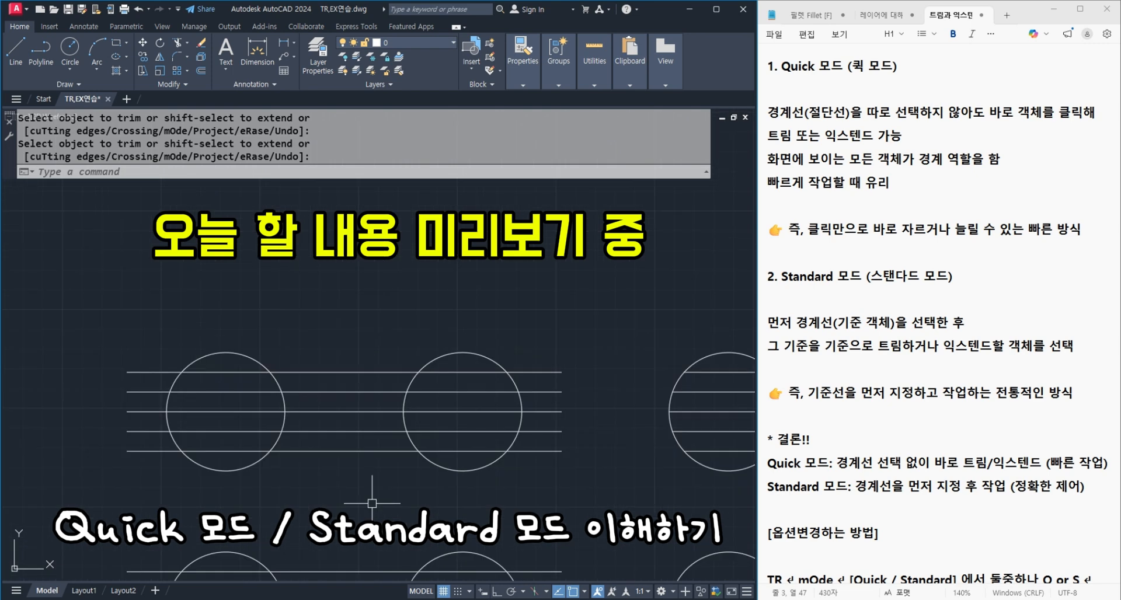
# Step: Trim the five horizontal line segments inside the left circle
pyautogui.write('tr')
pyautogui.press('Return')
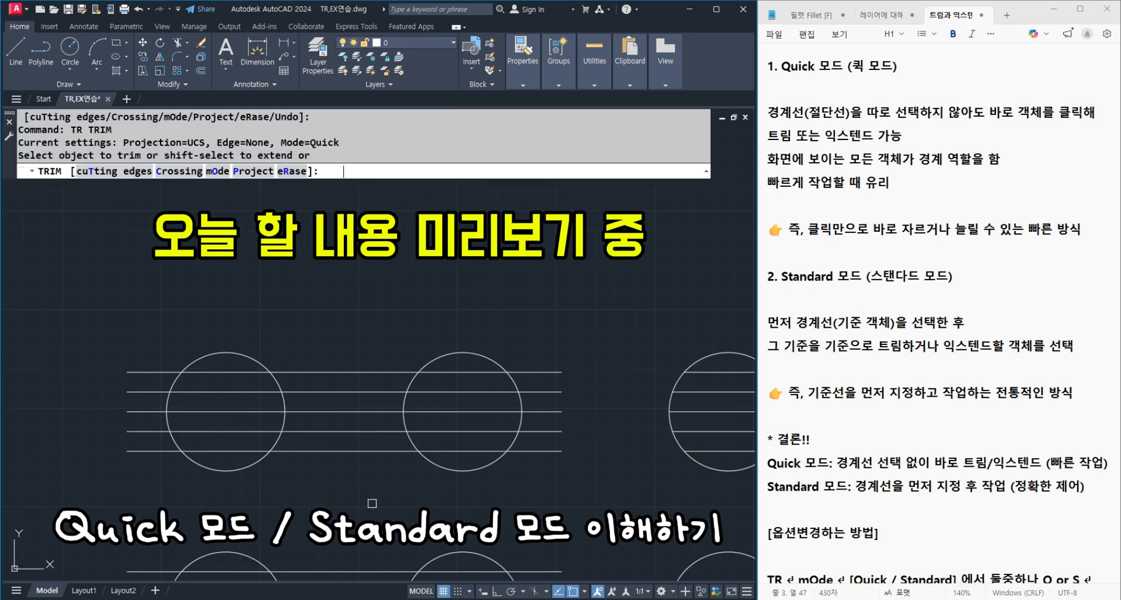
pyautogui.click(263, 452)
pyautogui.click(234, 431)
pyautogui.click(232, 412)
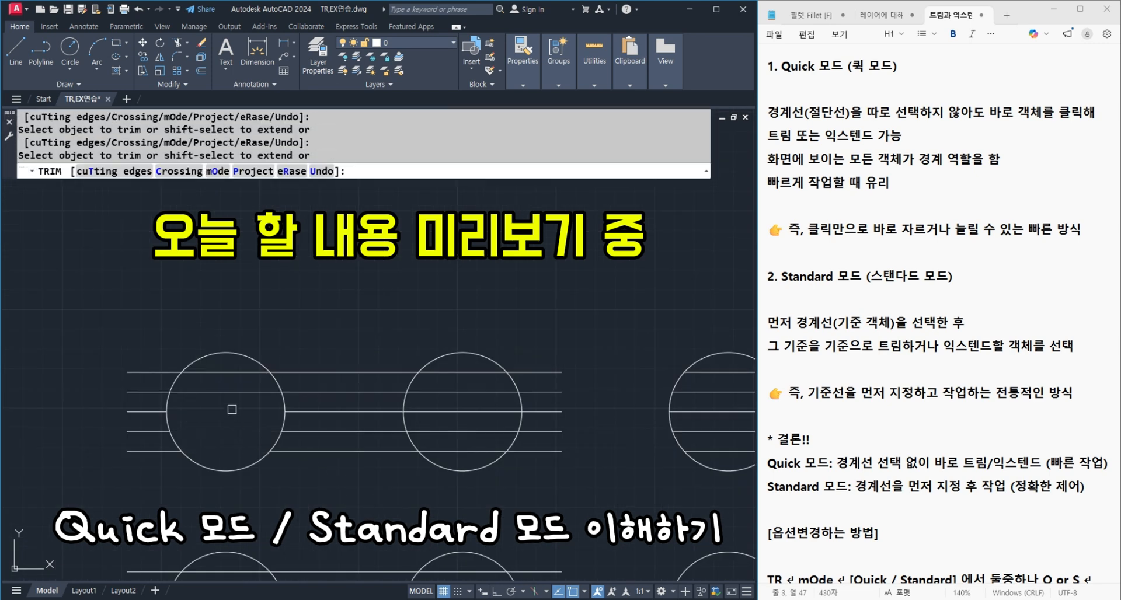
pyautogui.click(230, 391)
pyautogui.click(230, 374)
# Step: Trim the five horizontal line ends that project beyond the right side of the right circle
pyautogui.click(544, 374)
pyautogui.click(543, 392)
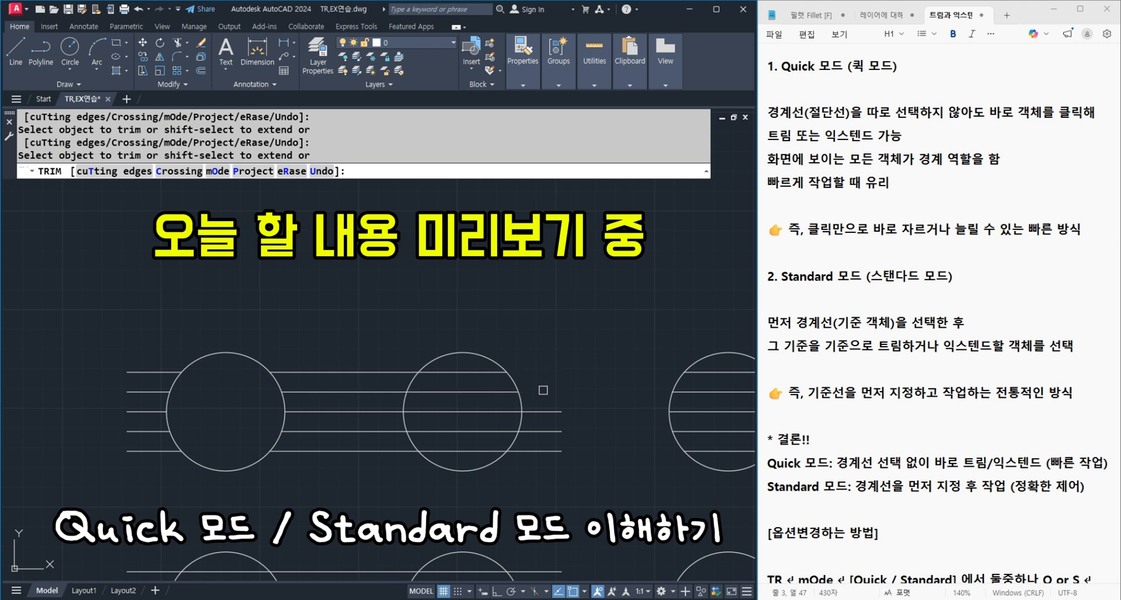
pyautogui.click(542, 412)
pyautogui.click(542, 432)
pyautogui.click(535, 452)
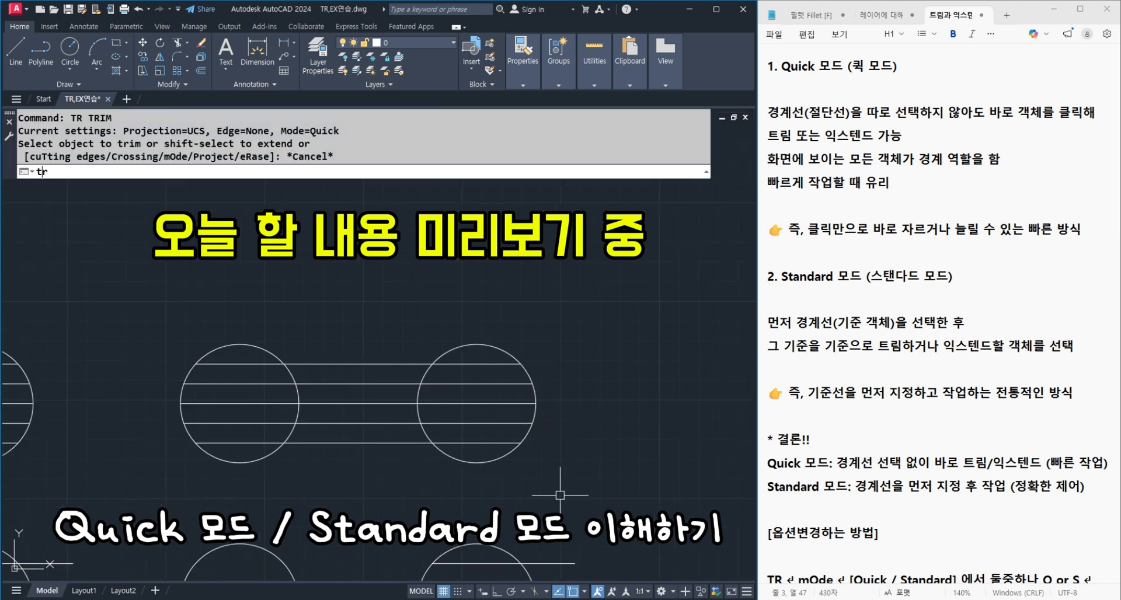
# Step: Switch the Trim command's mode option back to Standard and end the command
pyautogui.write('tr')
pyautogui.press('Return')
pyautogui.write('o')
pyautogui.press('Return')
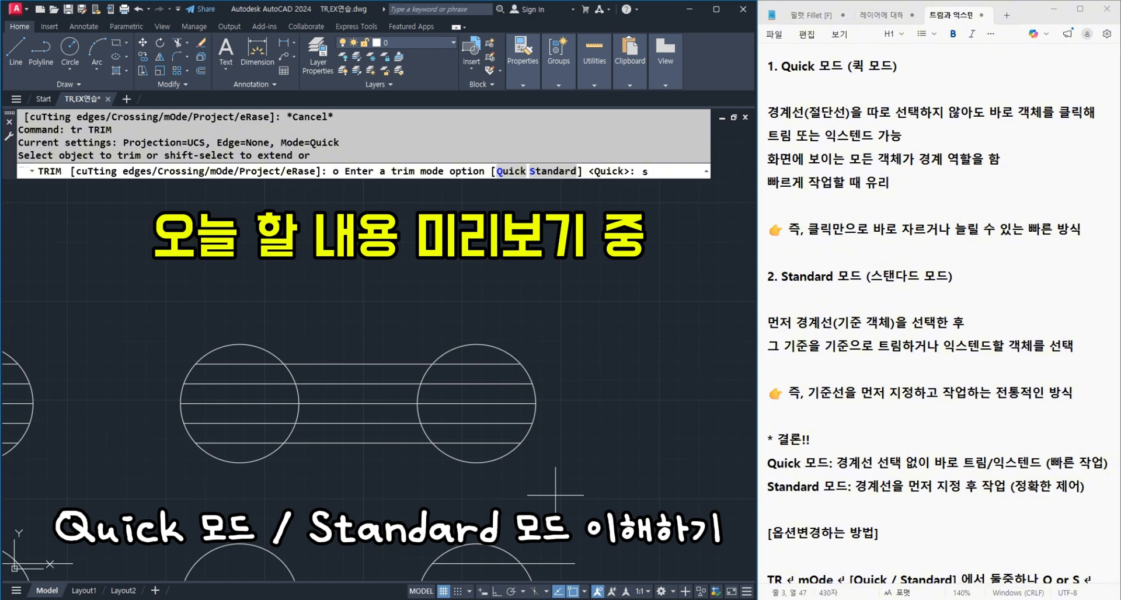
pyautogui.write('s')
pyautogui.press('Return')
pyautogui.press('Return')
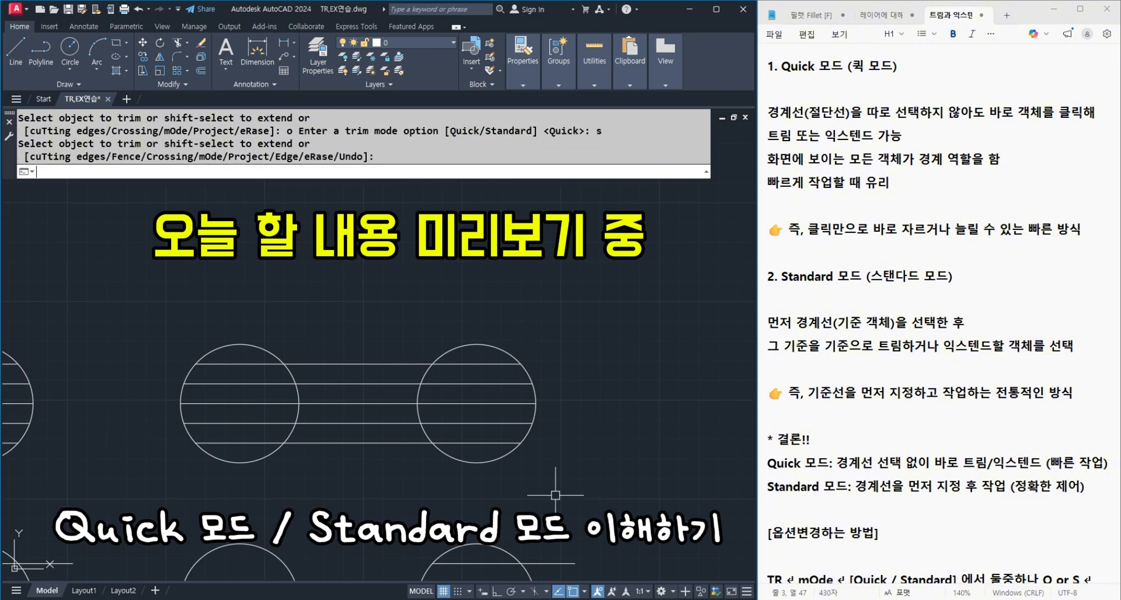
pyautogui.press('Return')
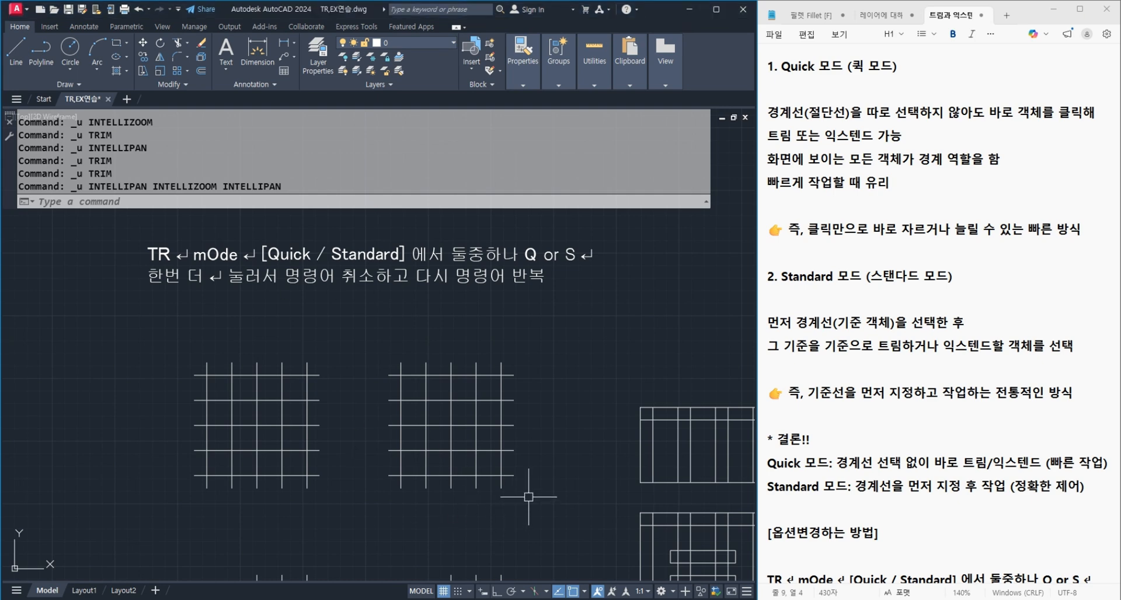
# Step: Review the drawing's note on choosing Quick or Standard mode and the written description of Quick mode
pyautogui.moveTo(523, 484); pyautogui.dragTo(529, 492, button='middle')
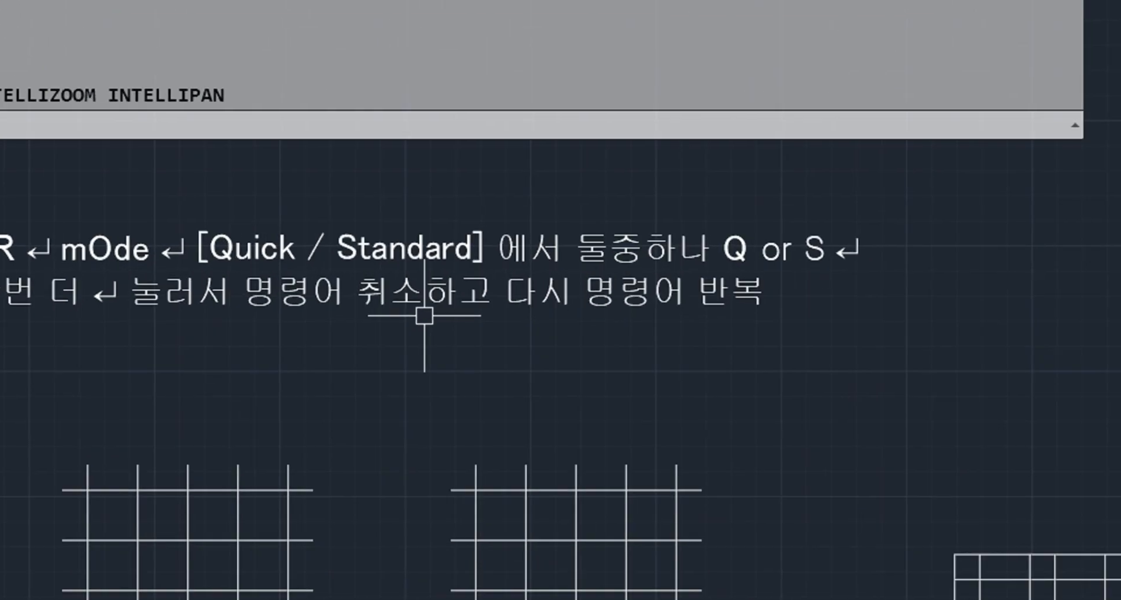
pyautogui.keyDown('ctrl'); pyautogui.keyDown('shift'); pyautogui.moveTo(209, 271); pyautogui.dragTo(489, 271); pyautogui.keyUp('shift'); pyautogui.keyUp('ctrl')
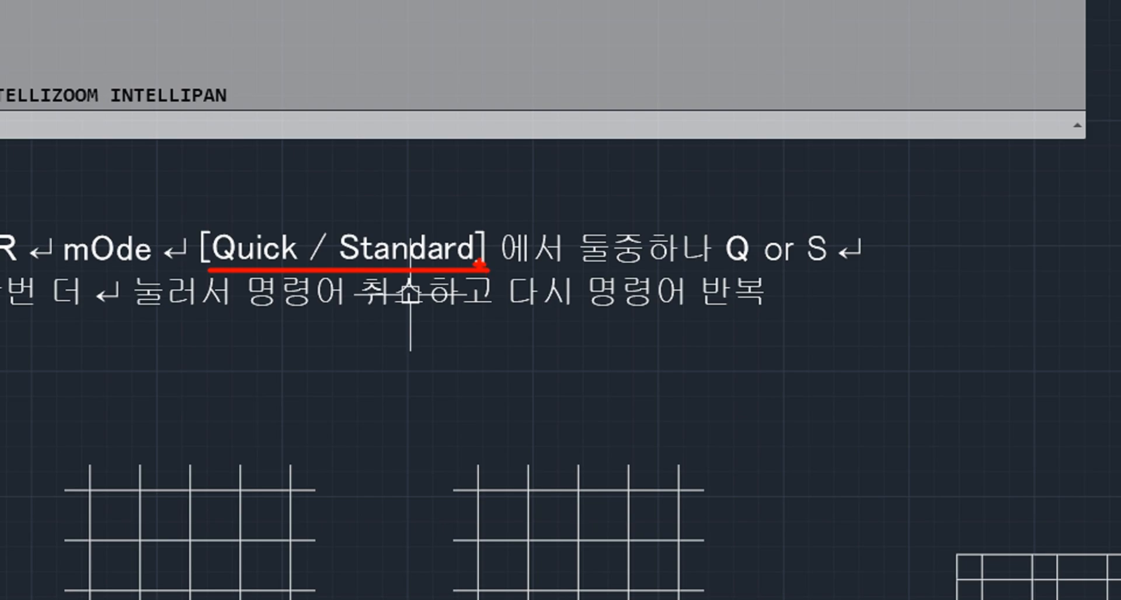
pyautogui.press('Escape')
pyautogui.hotkey('ctrl', '1')
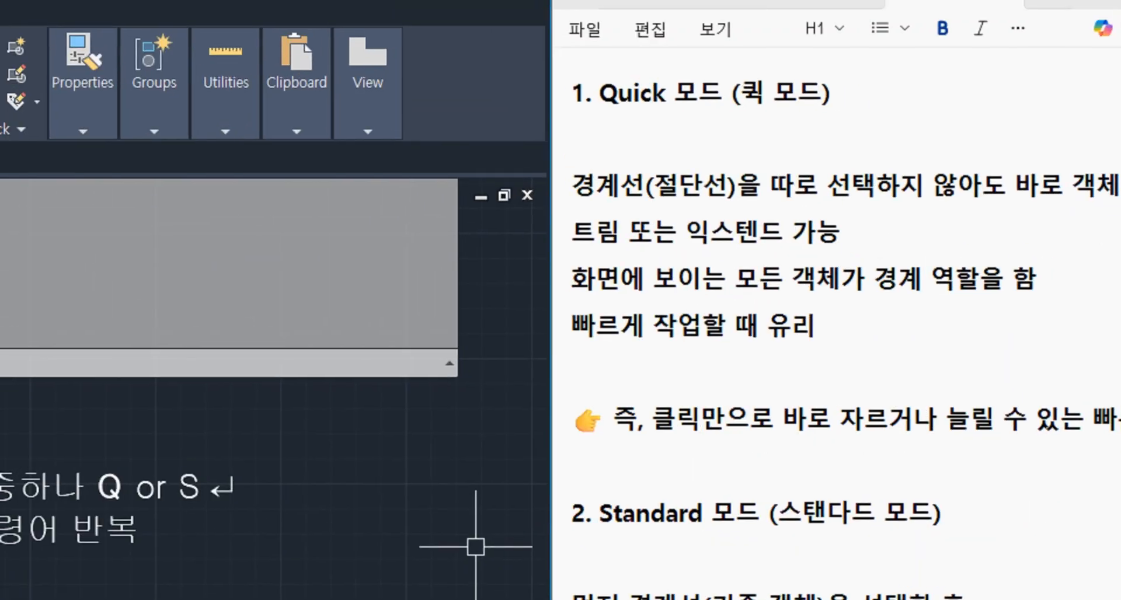
pyautogui.click(953, 85)
pyautogui.moveTo(599, 129); pyautogui.dragTo(770, 127)
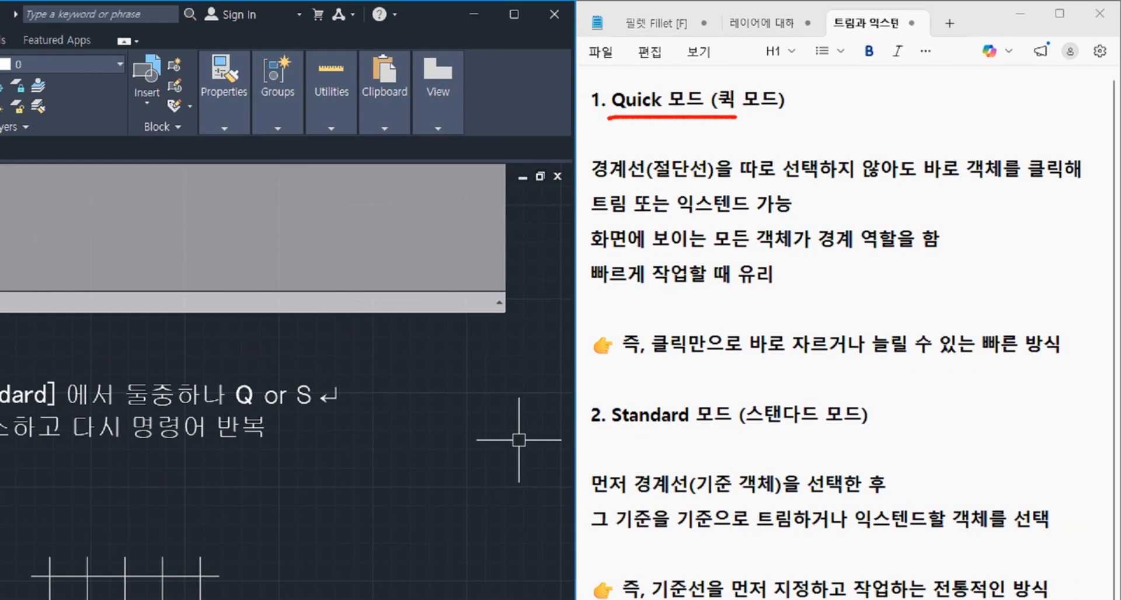
pyautogui.moveTo(926, 183); pyautogui.dragTo(1061, 185)
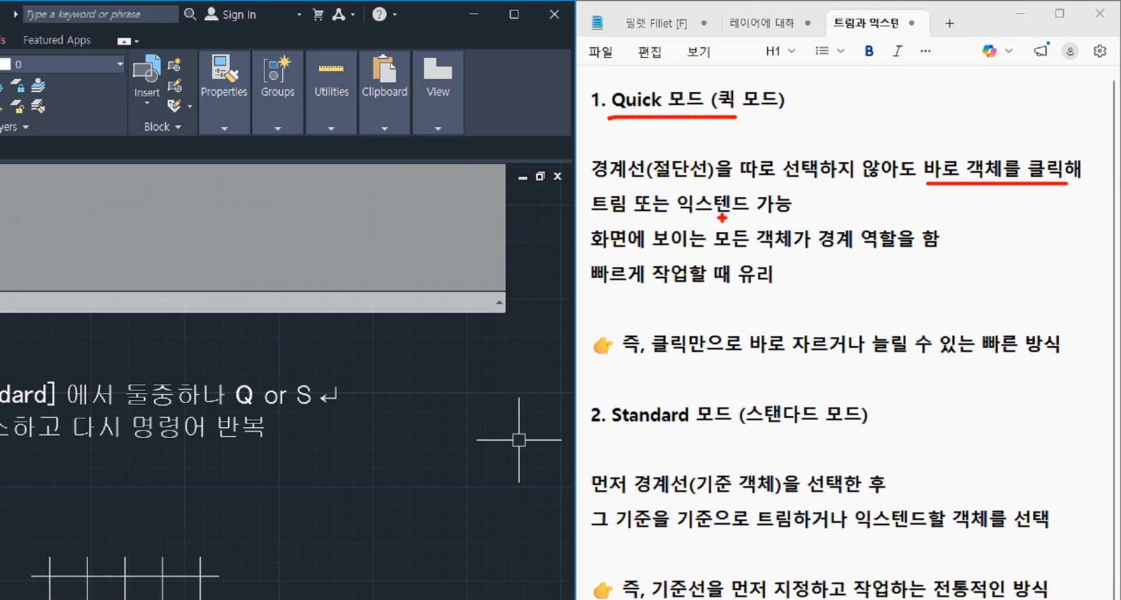
pyautogui.press('Escape')
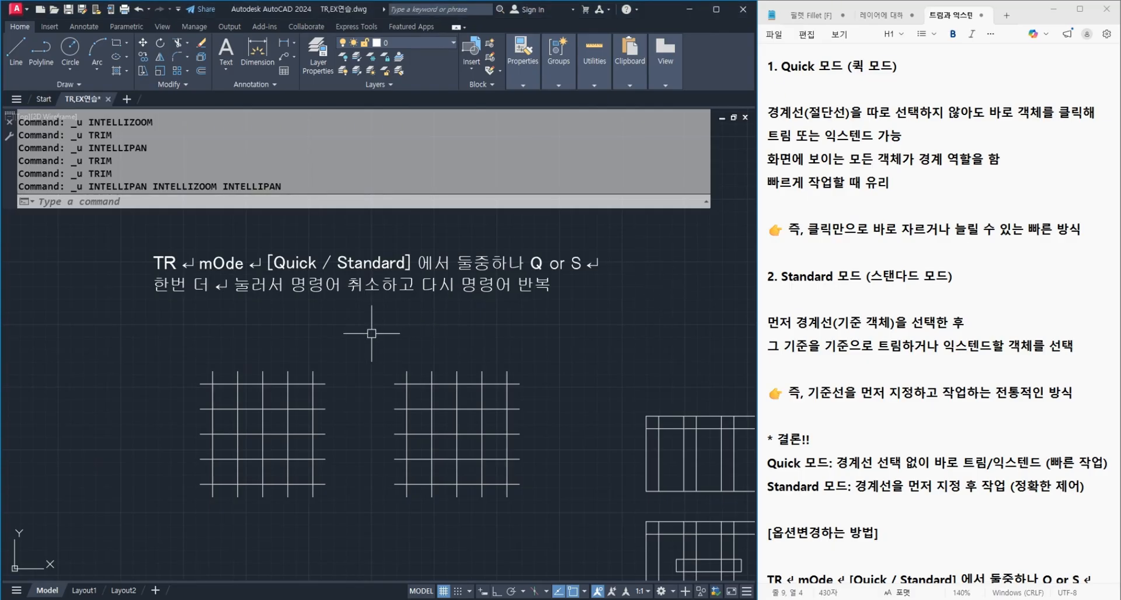
# Step: Start the Trim command and check which mode its current settings use
pyautogui.write('t')
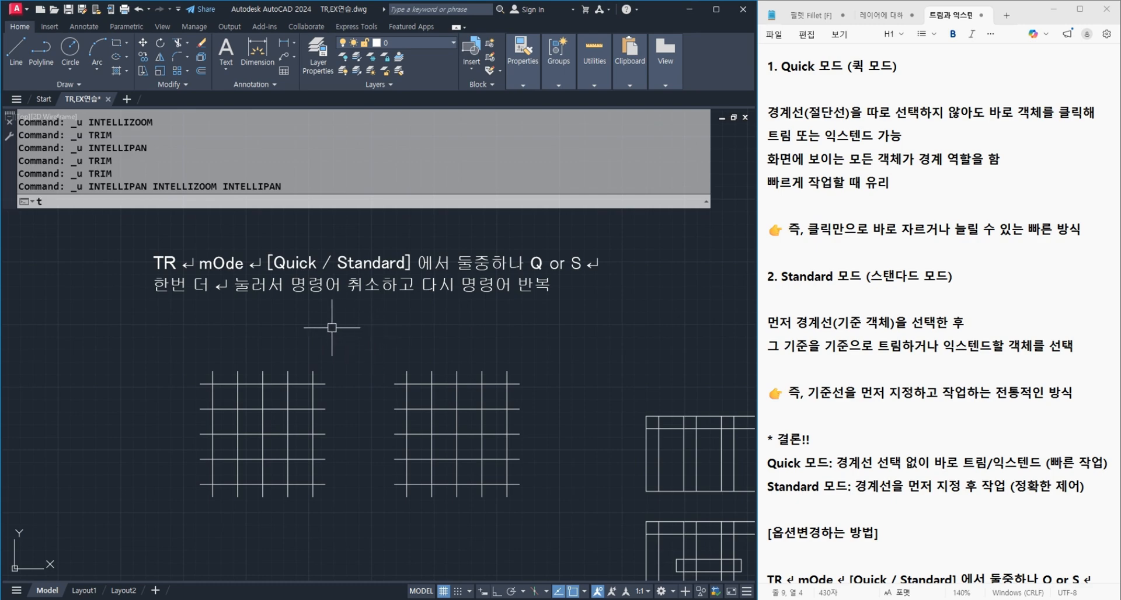
pyautogui.write('r')
pyautogui.press('Return')
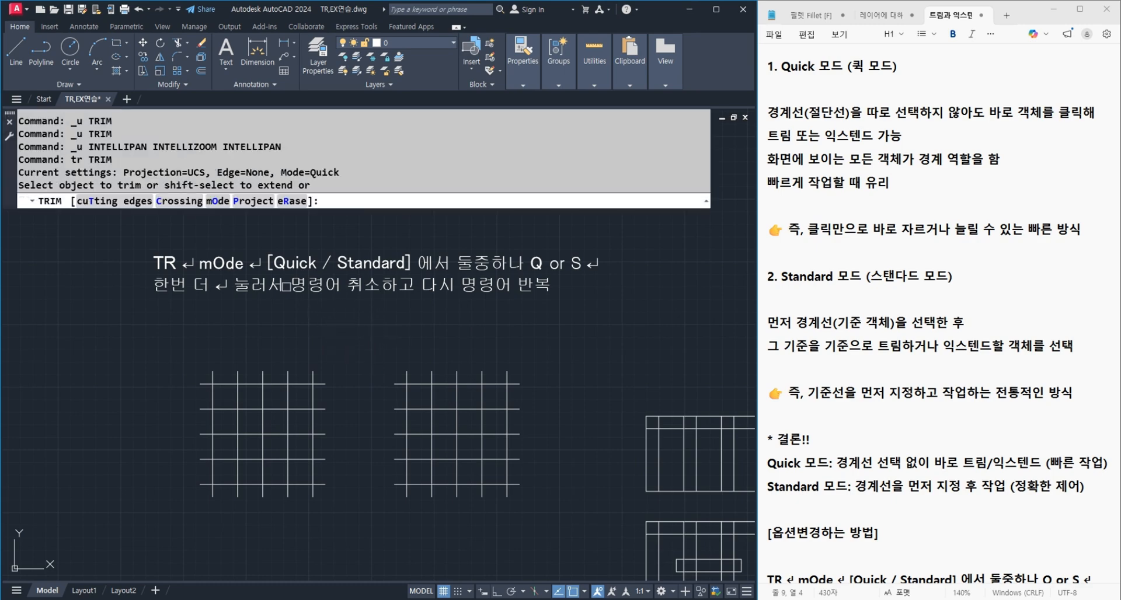
pyautogui.click(286, 287)
pyautogui.hotkey('ctrl', '1')
pyautogui.click(41, 96)
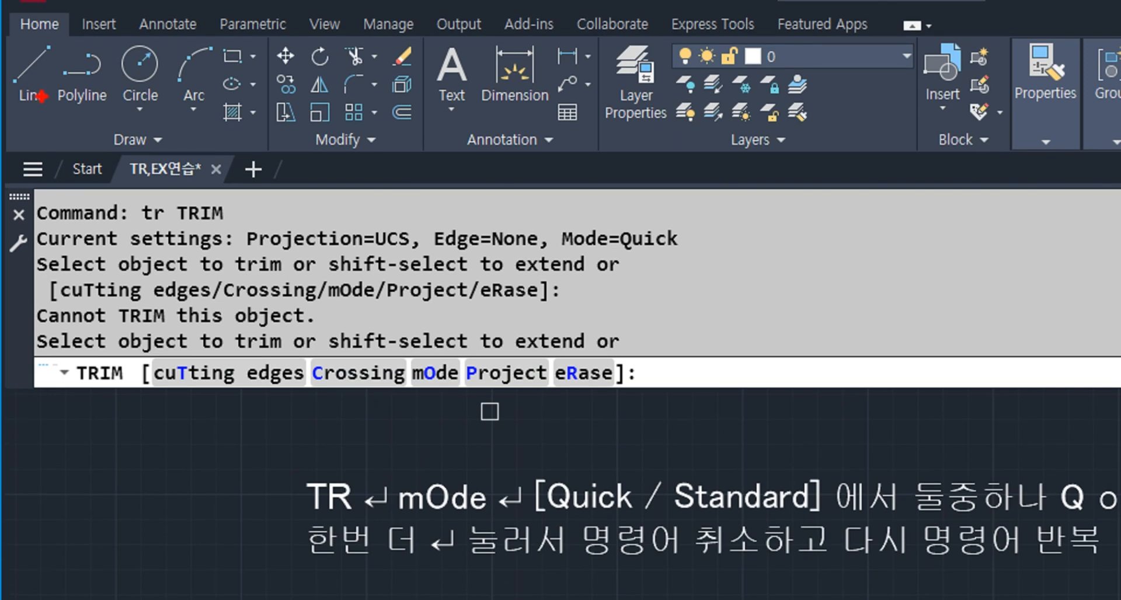
pyautogui.moveTo(36, 227); pyautogui.dragTo(188, 227)
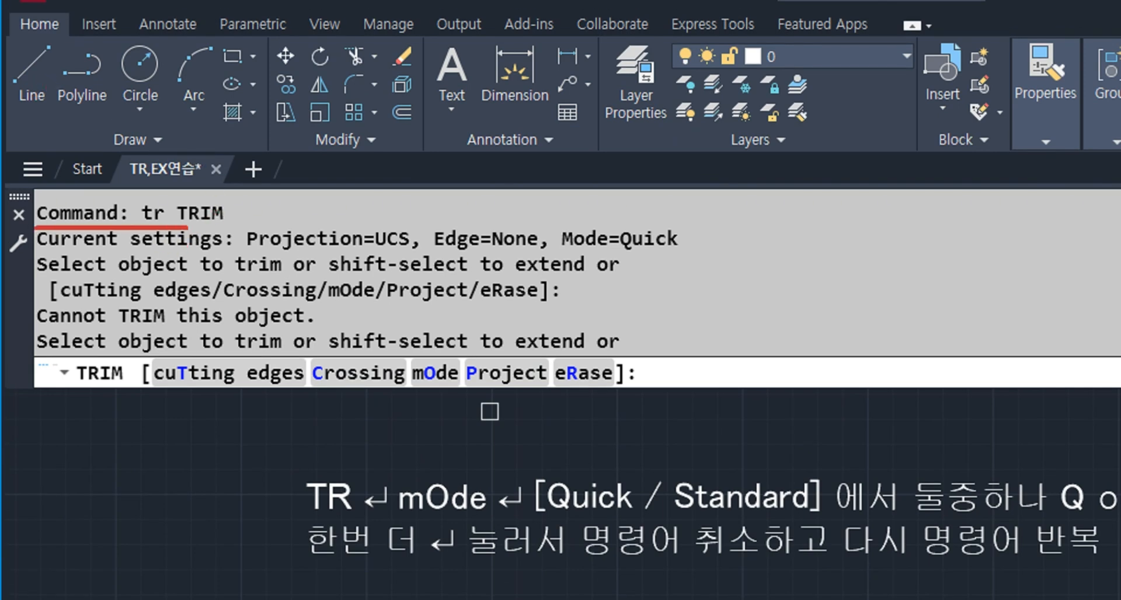
pyautogui.moveTo(36, 252); pyautogui.dragTo(233, 252)
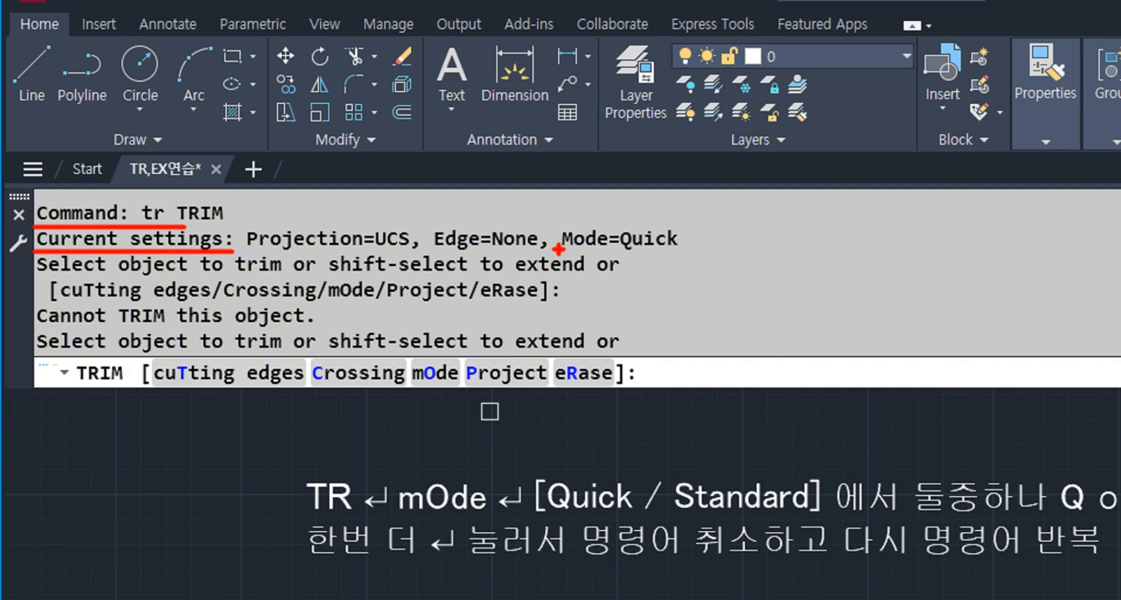
pyautogui.moveTo(559, 255); pyautogui.dragTo(692, 253)
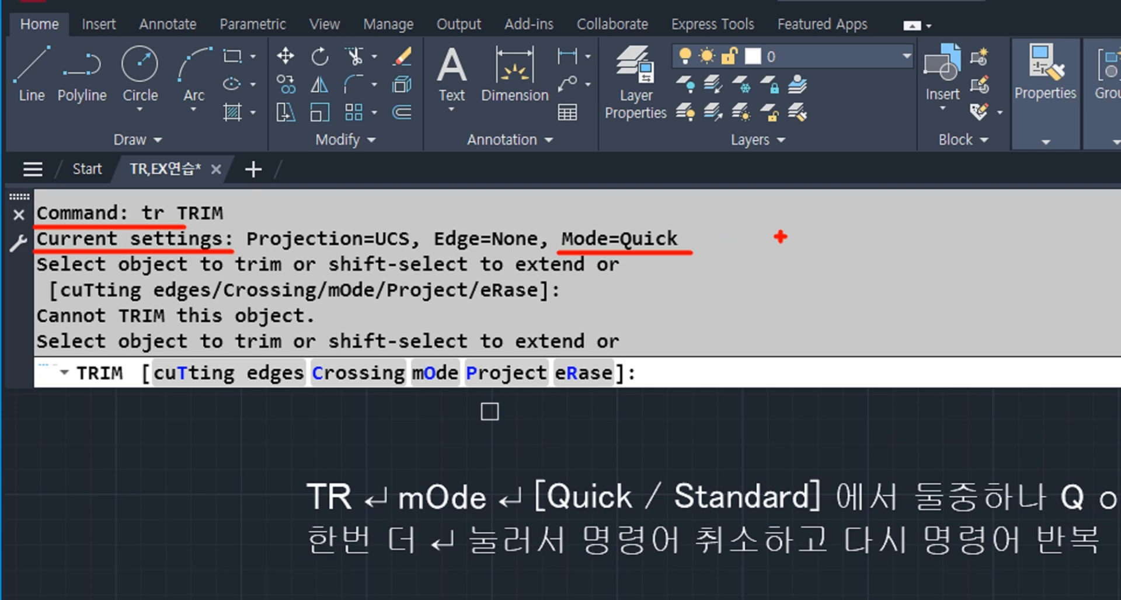
pyautogui.moveTo(782, 228); pyautogui.dragTo(783, 318)
pyautogui.moveTo(829, 235); pyautogui.dragTo(830, 320)
pyautogui.moveTo(874, 231); pyautogui.dragTo(882, 318)
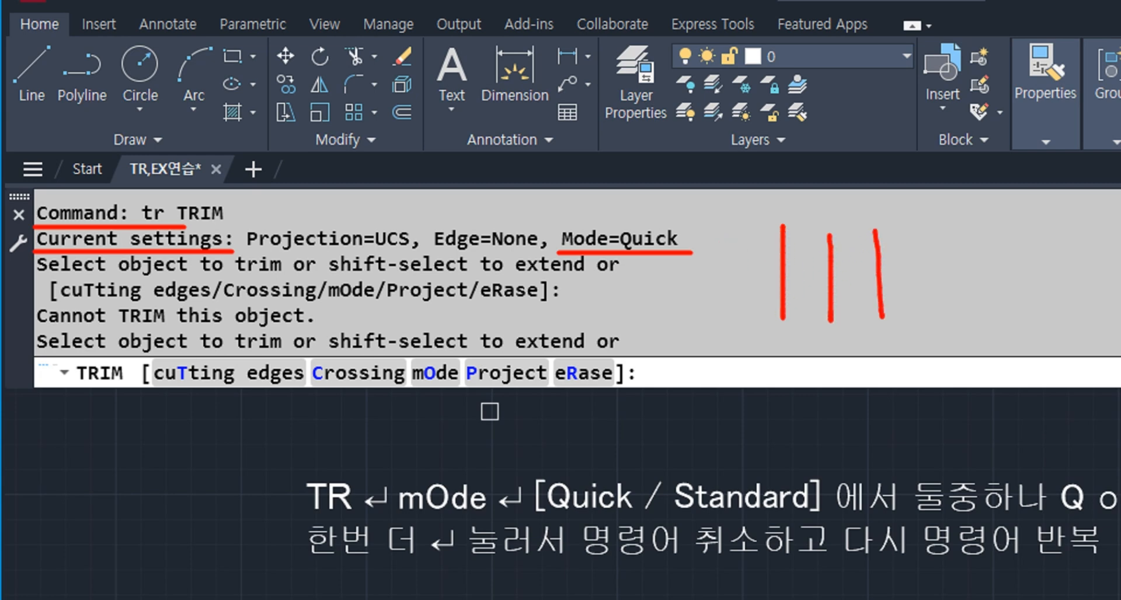
pyautogui.moveTo(904, 253)
pyautogui.mouseDown()
pyautogui.moveTo(766, 255)
pyautogui.moveTo(897, 287)
pyautogui.mouseUp()
pyautogui.moveTo(1000, 229); pyautogui.dragTo(999, 323)
pyautogui.moveTo(1054, 234); pyautogui.dragTo(1066, 328)
pyautogui.moveTo(969, 271); pyautogui.dragTo(923, 278)
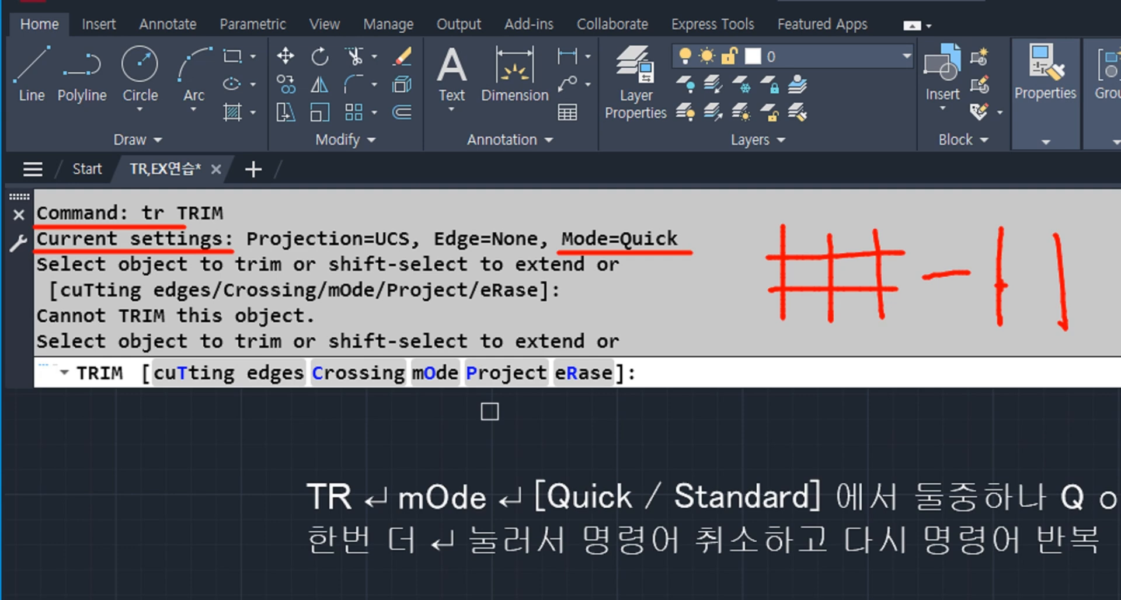
pyautogui.press('Escape')
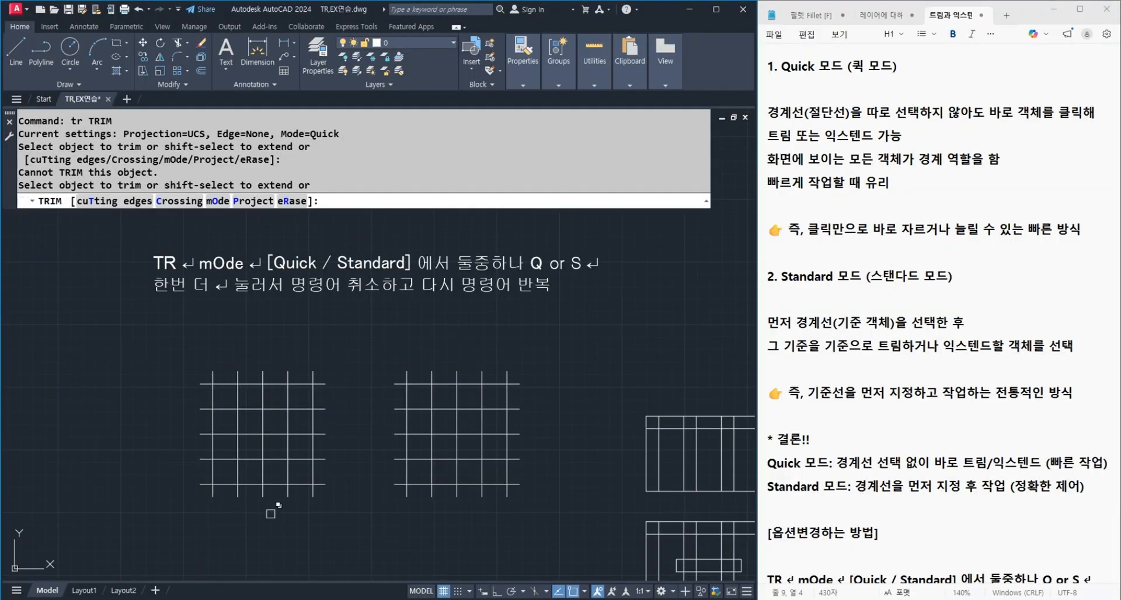
# Step: Trim the left grid's top line between the fourth and fifth verticals and its second line beyond the third vertical, ending the command
pyautogui.scroll(4, 214, 518)
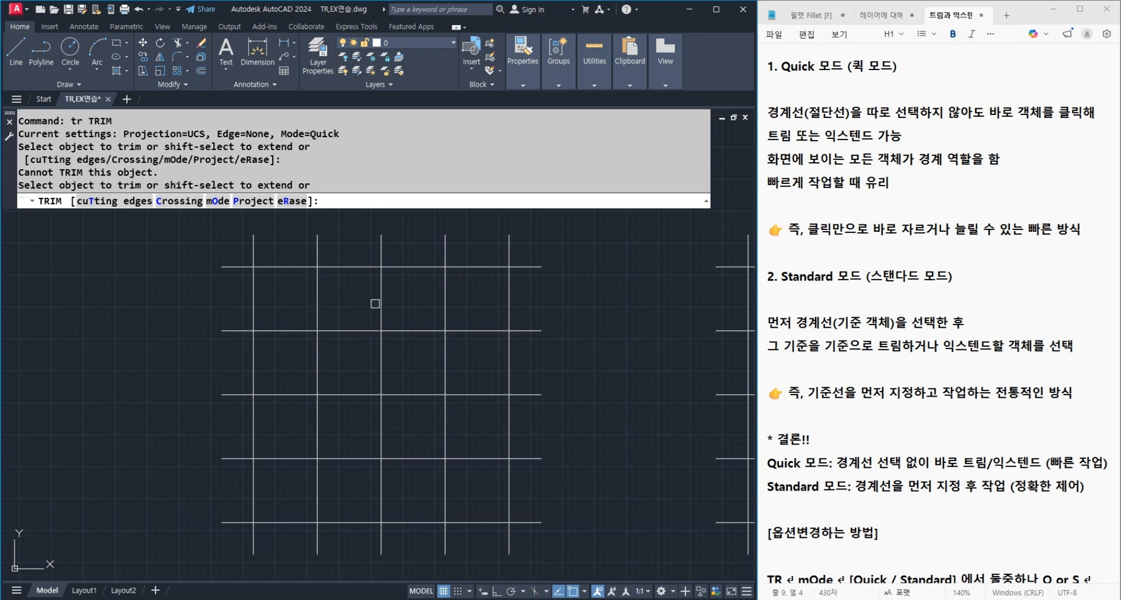
pyautogui.click(471, 265)
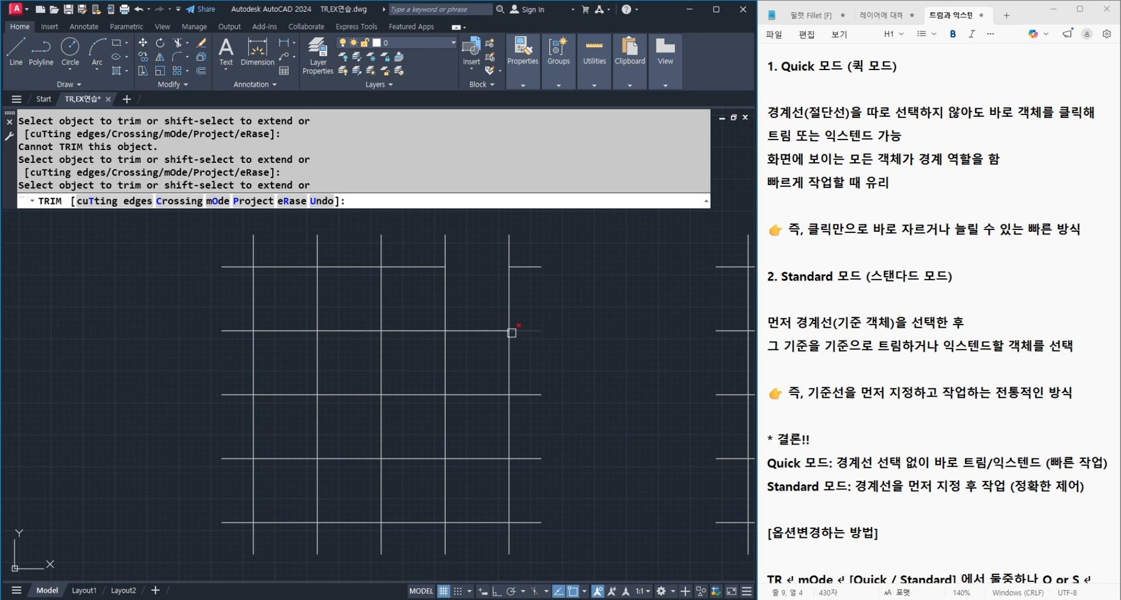
pyautogui.click(415, 330)
pyautogui.click(477, 329)
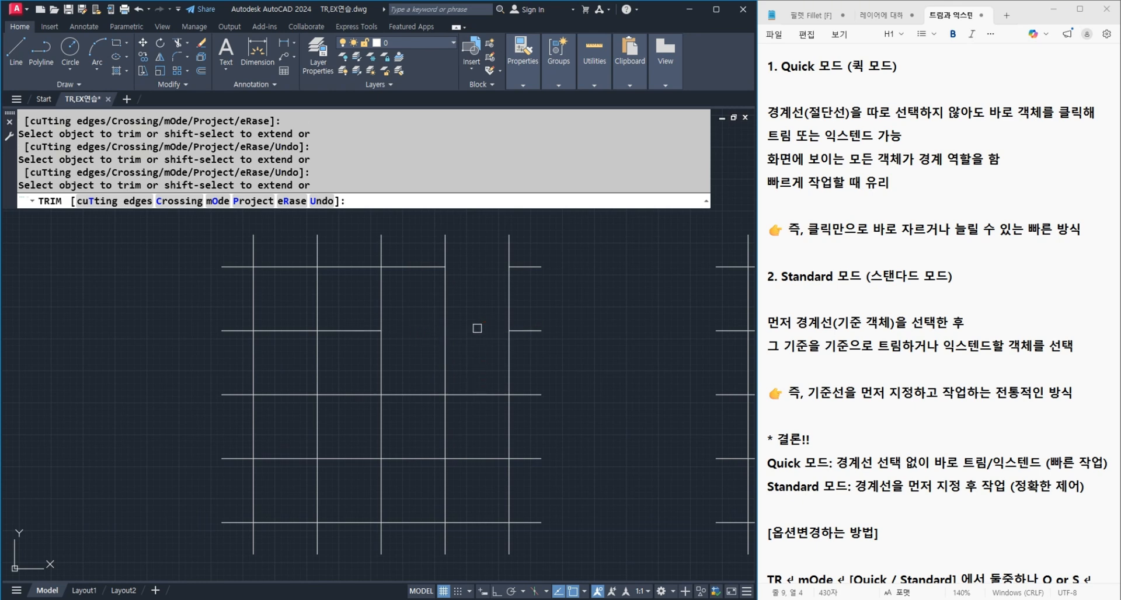
pyautogui.click(527, 331)
pyautogui.press('Return')
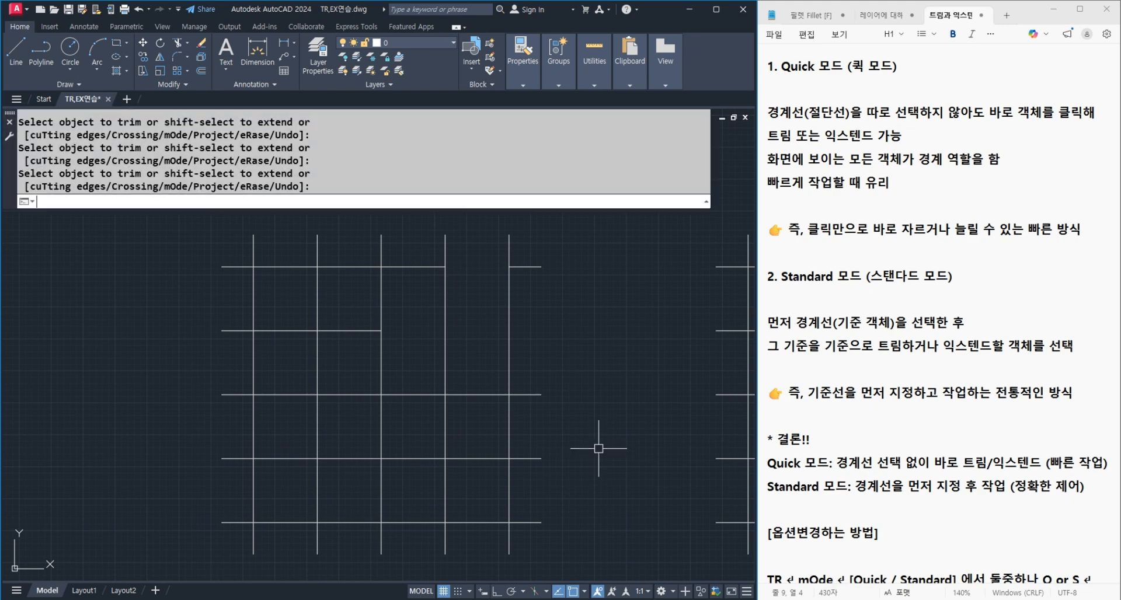
# Step: Check the Extend command's mode, extend the left grid's second horizontal line to the fifth vertical, and close the top line's gap
pyautogui.write('ex')
pyautogui.press('Return')
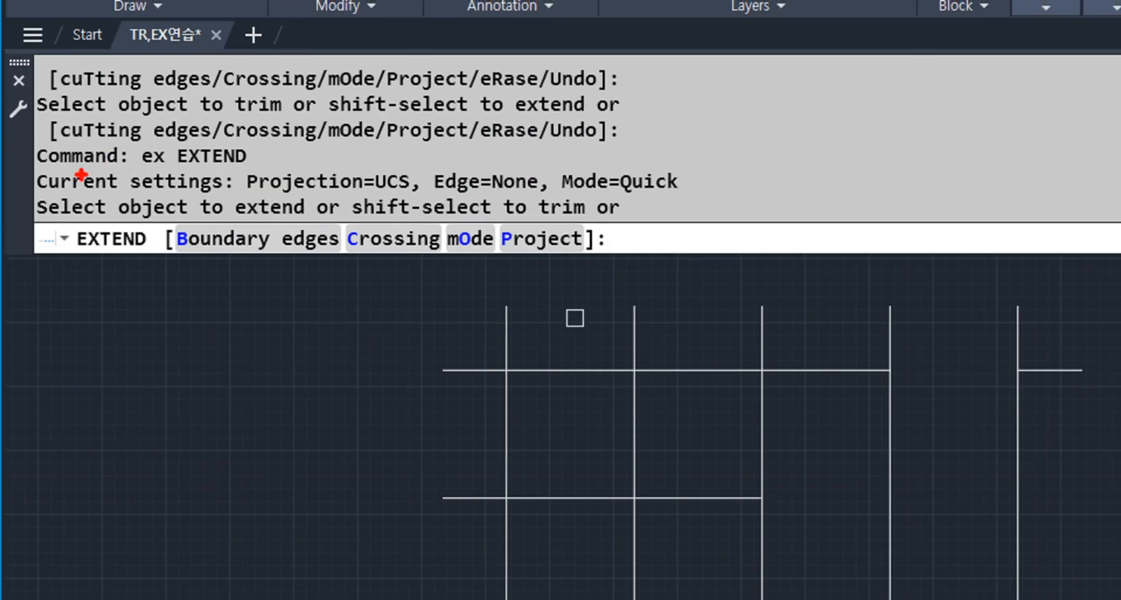
pyautogui.moveTo(34, 165)
pyautogui.mouseDown()
pyautogui.moveTo(106, 165)
pyautogui.moveTo(268, 195)
pyautogui.moveTo(701, 196)
pyautogui.moveTo(703, 179)
pyautogui.moveTo(702, 200)
pyautogui.mouseUp()
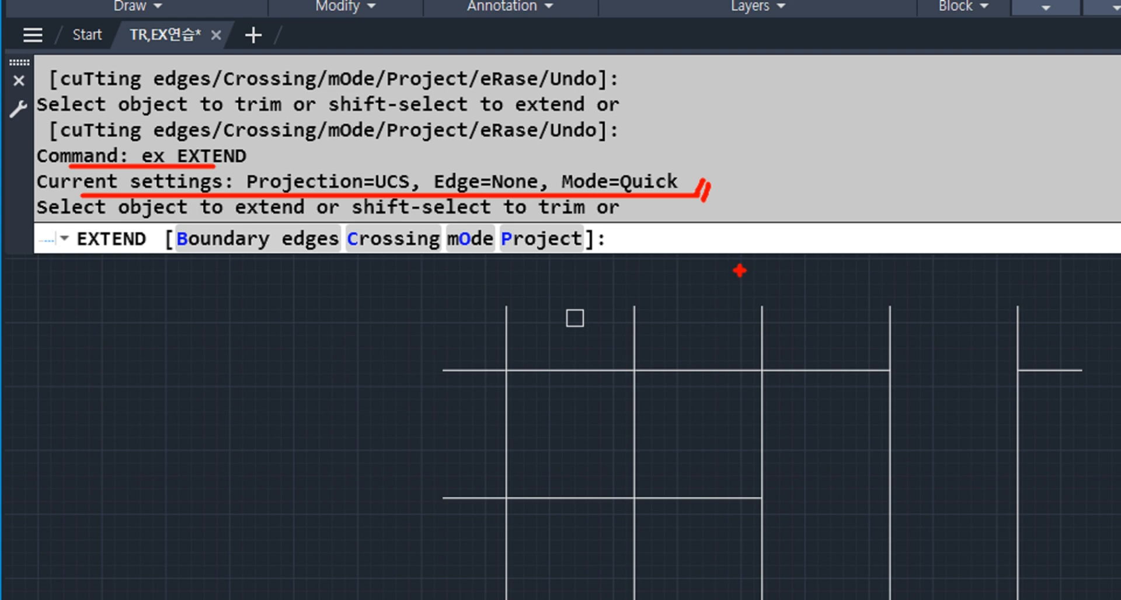
pyautogui.press('Escape')
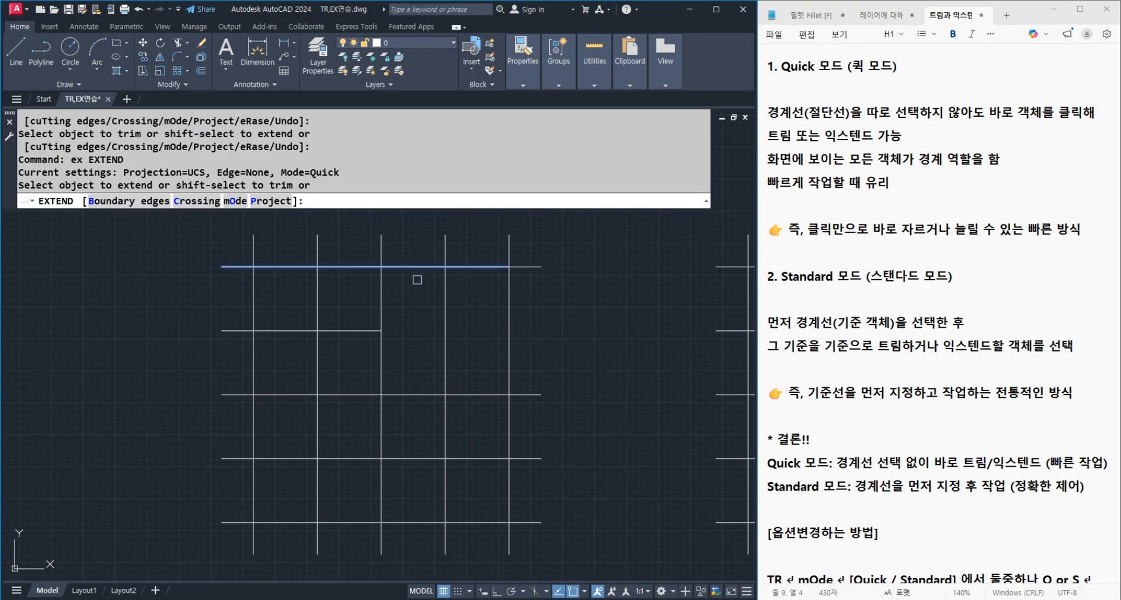
pyautogui.click(425, 314)
pyautogui.click(450, 322)
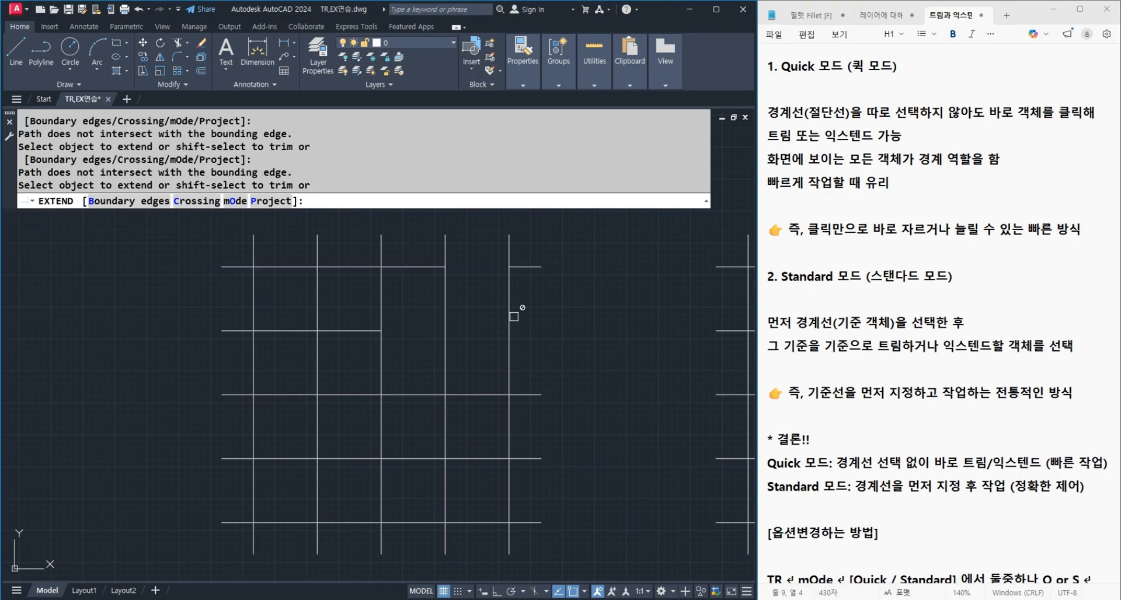
pyautogui.click(365, 331)
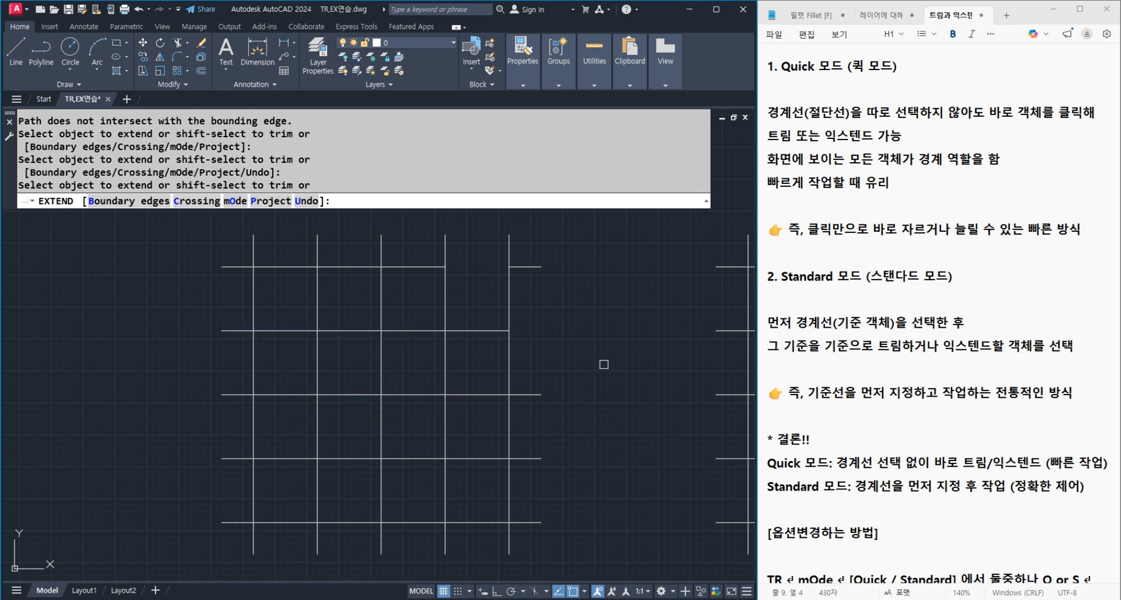
pyautogui.click(422, 266)
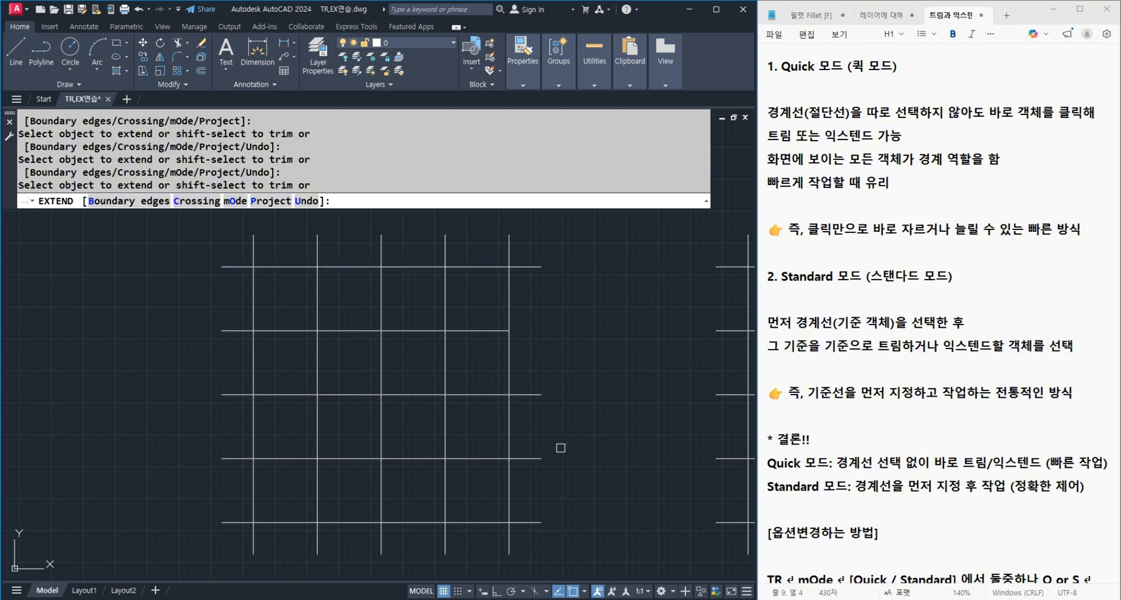
# Step: Extend the upper three short horizontal lines in the left figure below the grids to its first vertical line
pyautogui.click(383, 420)
pyautogui.scroll(-4, 383, 419)
pyautogui.click(382, 416)
pyautogui.moveTo(456, 478); pyautogui.dragTo(454, 415, button='middle')
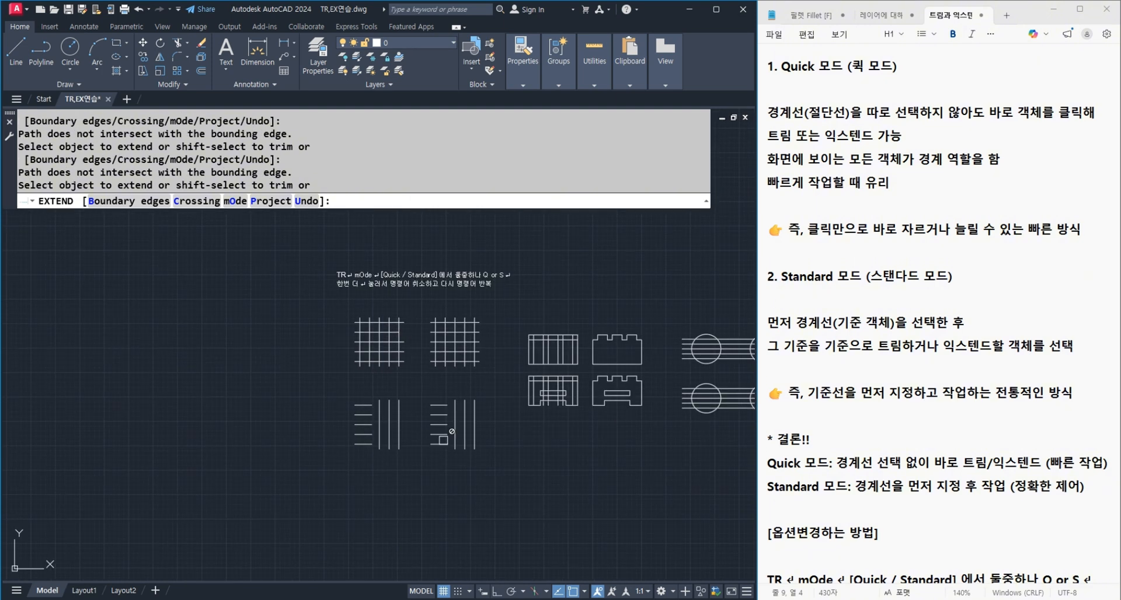
pyautogui.scroll(2, 403, 431)
pyautogui.scroll(2, 362, 425)
pyautogui.click(290, 328)
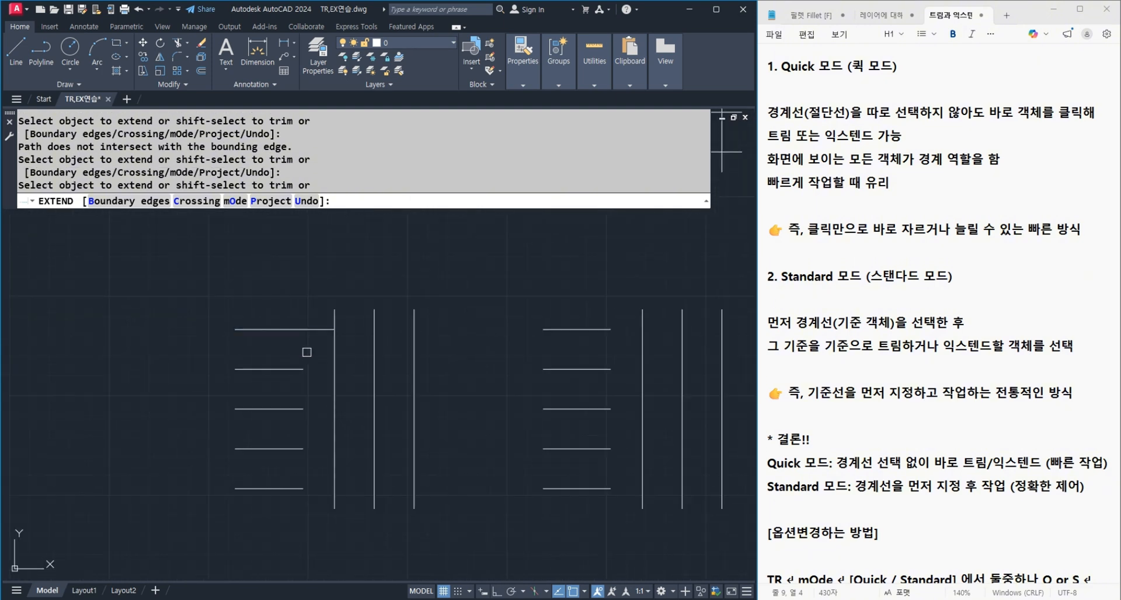
pyautogui.click(299, 370)
pyautogui.click(293, 409)
pyautogui.click(331, 479)
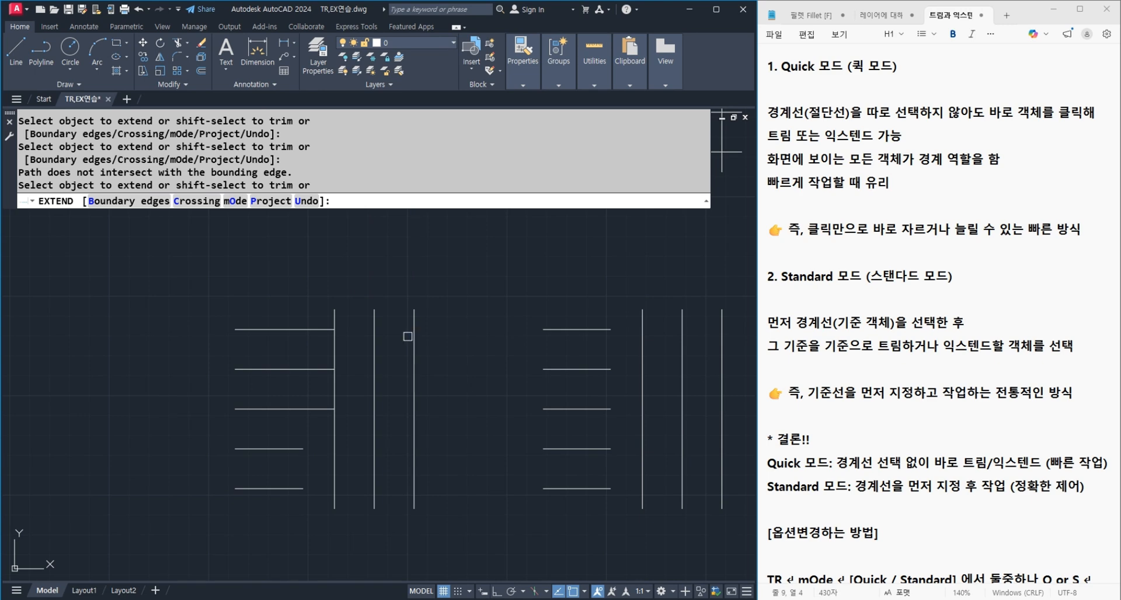
# Step: Extend the first and fourth horizontal lines of the same left figure to its third vertical line
pyautogui.click(318, 328)
pyautogui.click(364, 330)
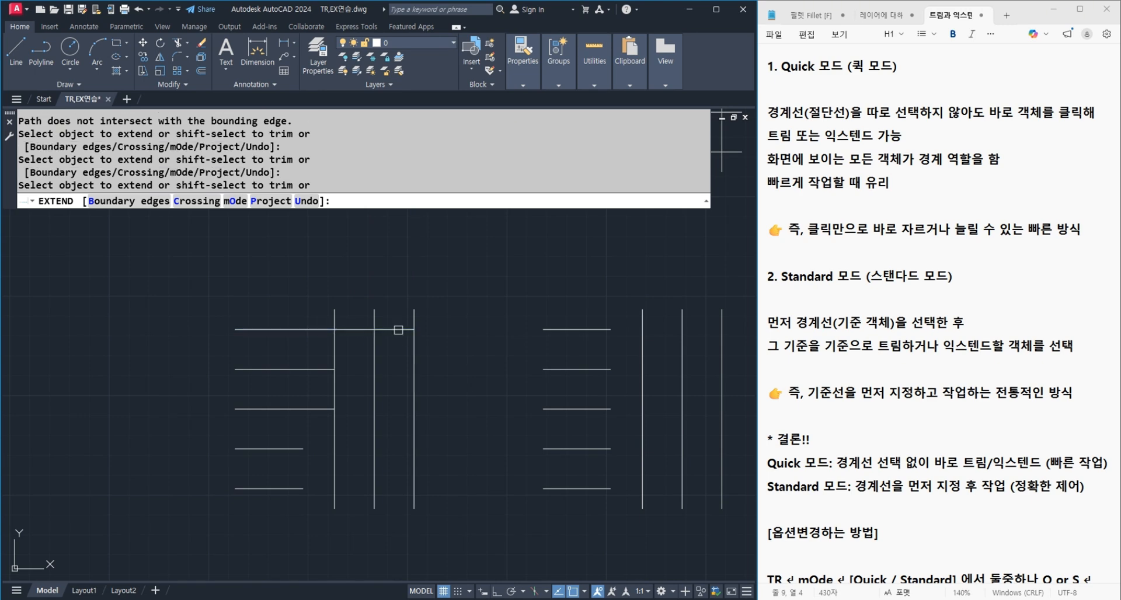
pyautogui.moveTo(293, 454)
pyautogui.mouseDown()
pyautogui.moveTo(298, 443)
pyautogui.moveTo(307, 454)
pyautogui.mouseUp()
pyautogui.click(306, 454)
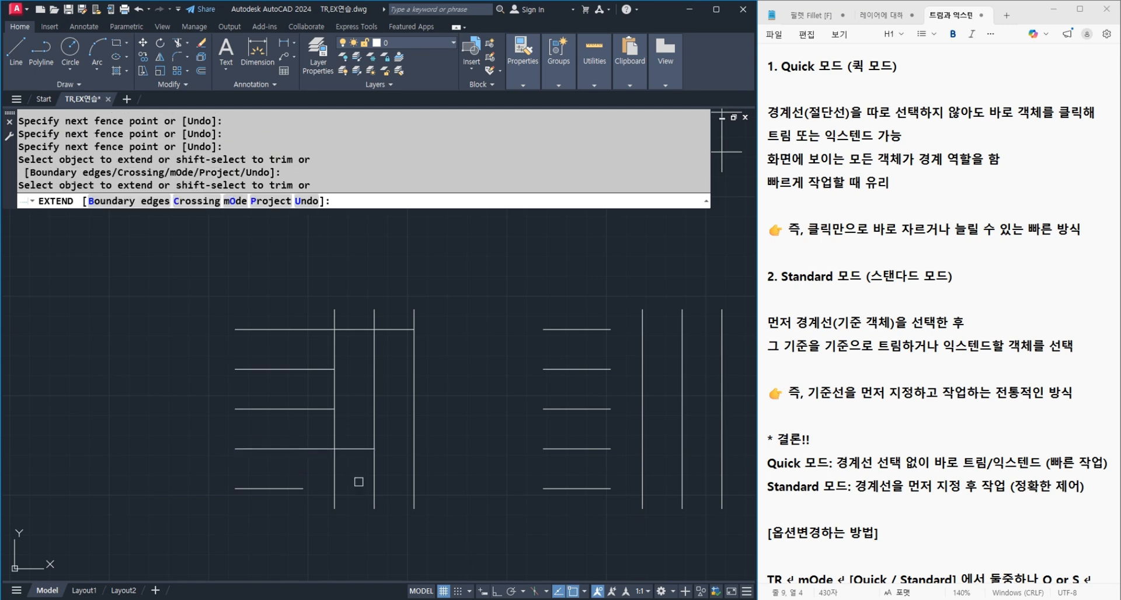
pyautogui.click(362, 454)
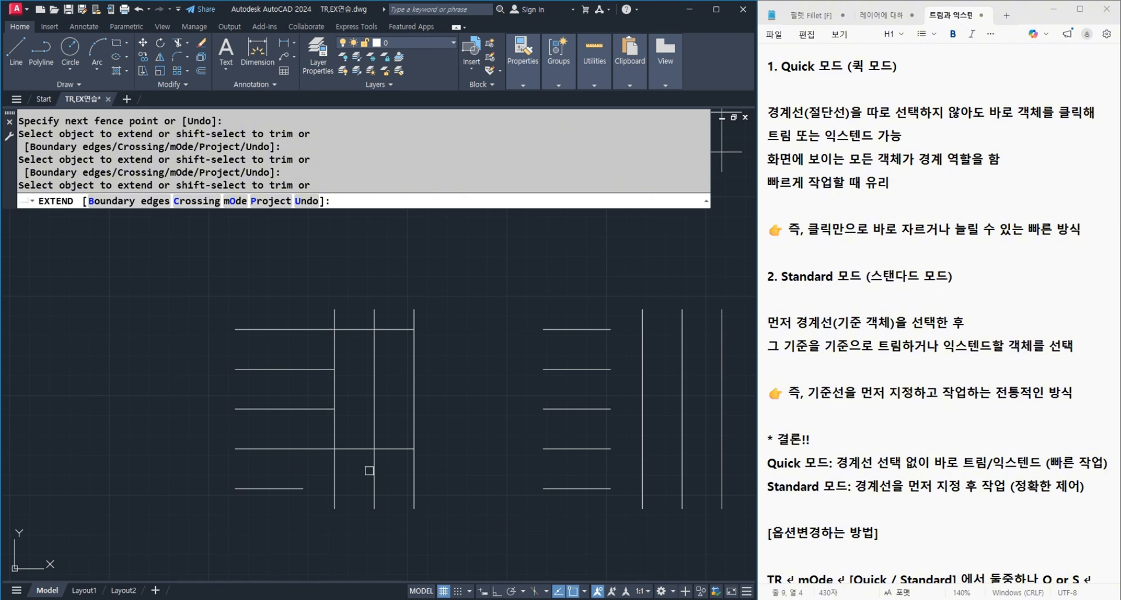
# Step: Extend the left figure's bottom horizontal line across to the last vertical line of the right figure and end the command
pyautogui.click(276, 497)
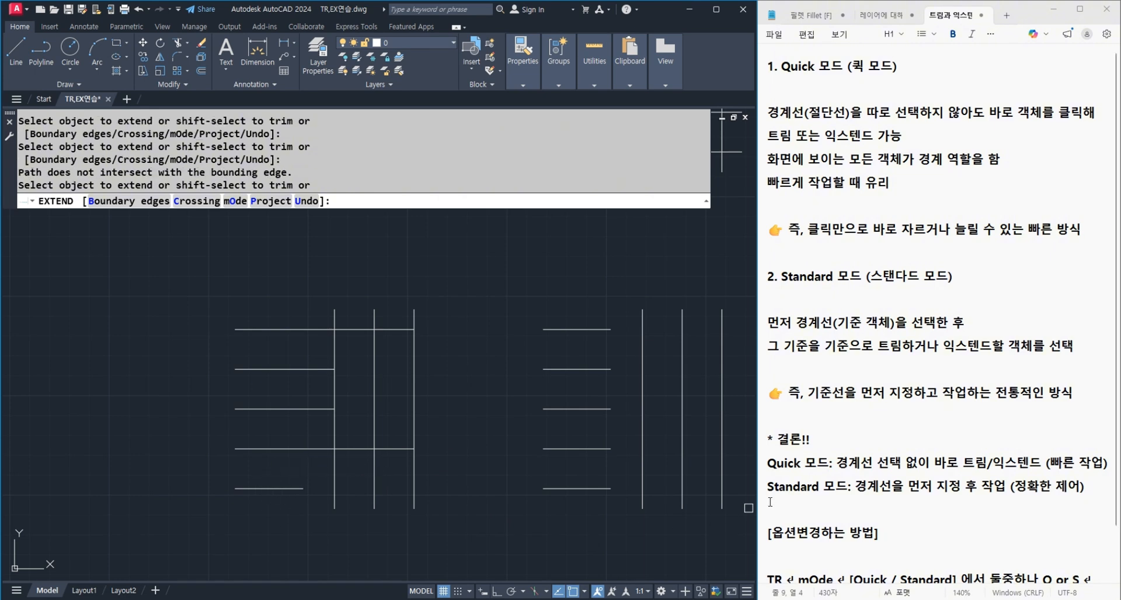
pyautogui.click(728, 489)
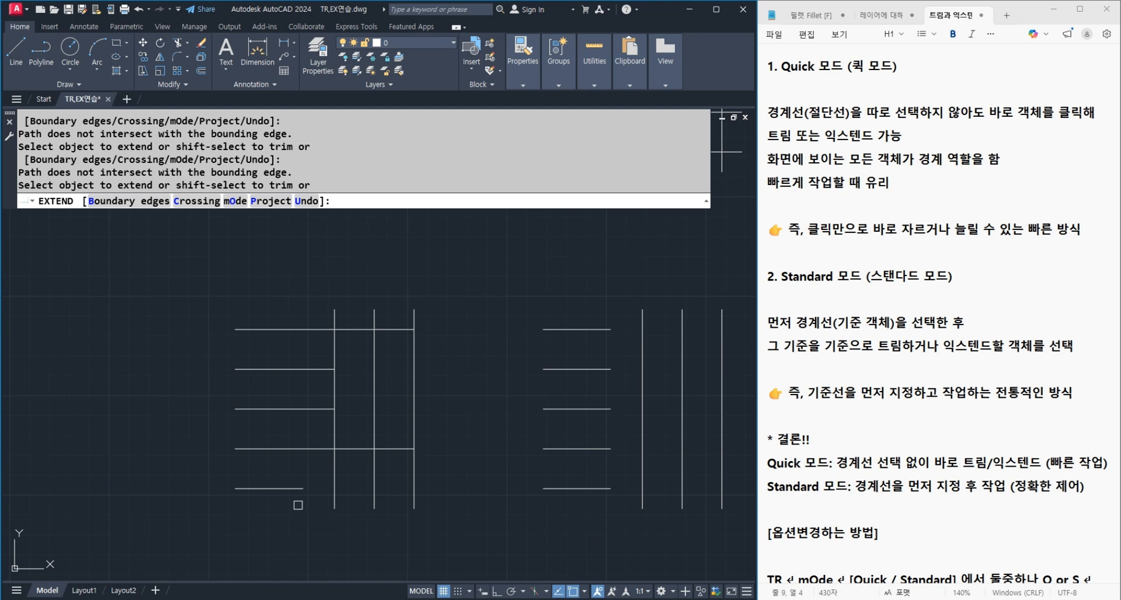
pyautogui.click(296, 489)
pyautogui.click(308, 490)
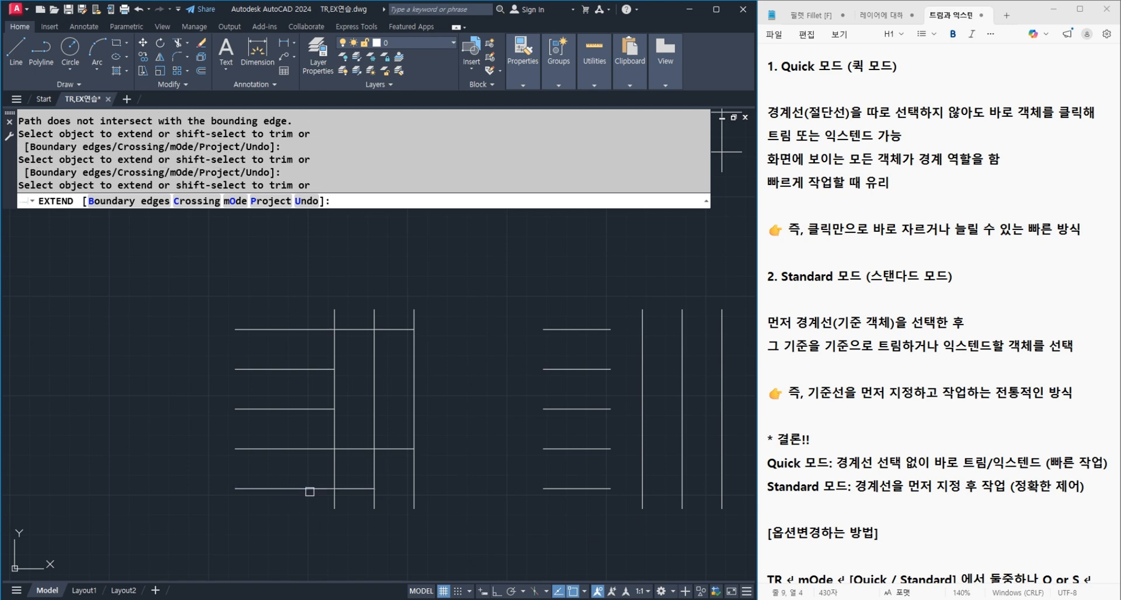
pyautogui.click(349, 490)
pyautogui.click(393, 488)
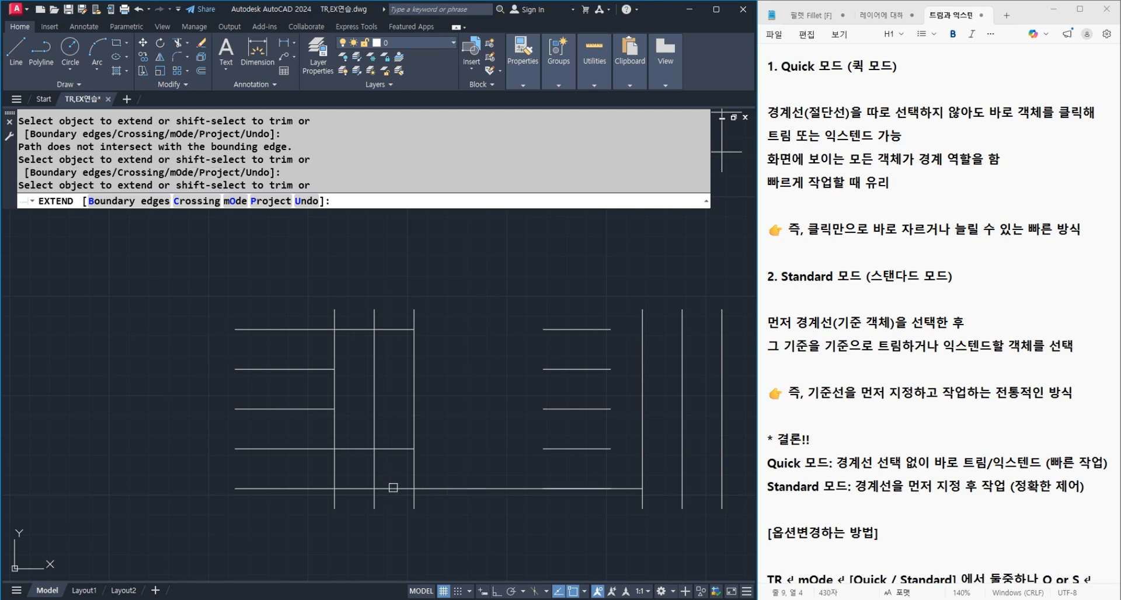
pyautogui.click(520, 490)
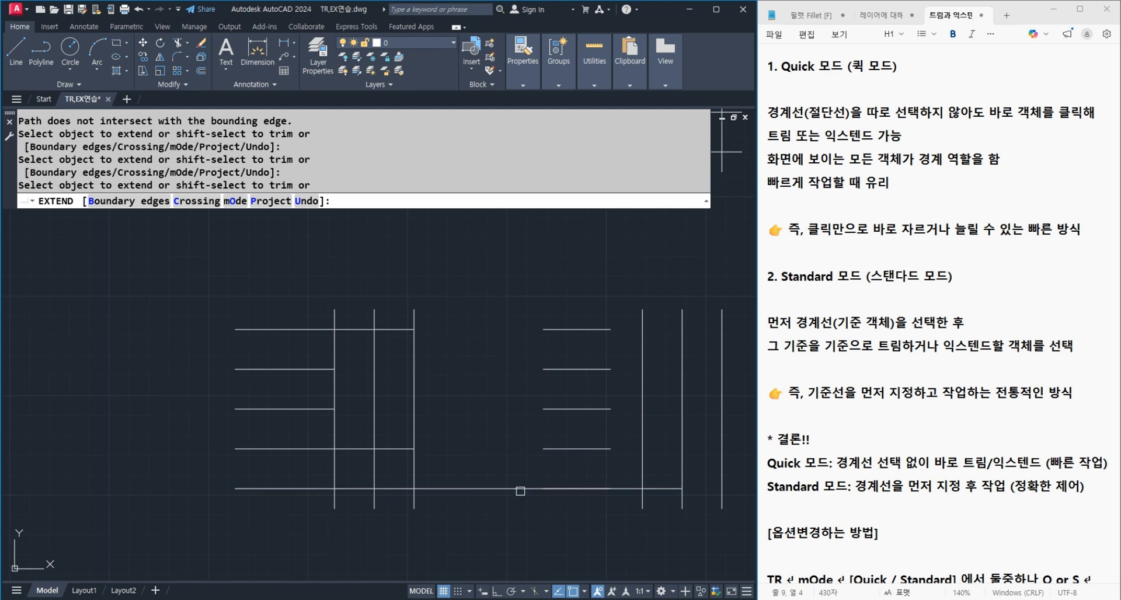
pyautogui.click(620, 490)
pyautogui.click(669, 490)
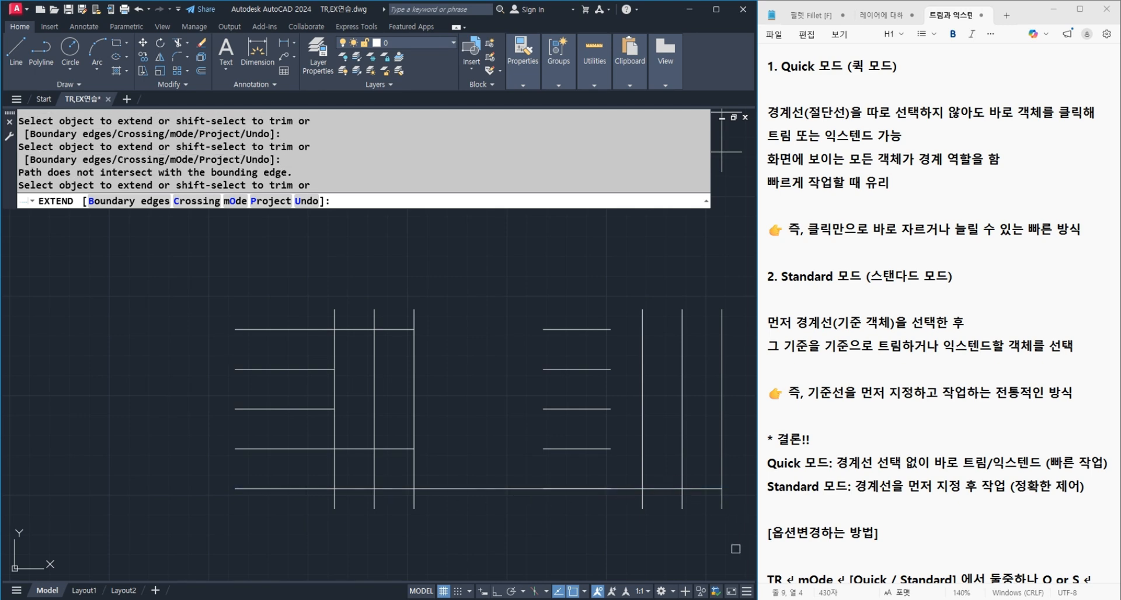
pyautogui.press('Return')
# Step: Undo the entire last Extend command
pyautogui.hotkey('ctrl', 'z')
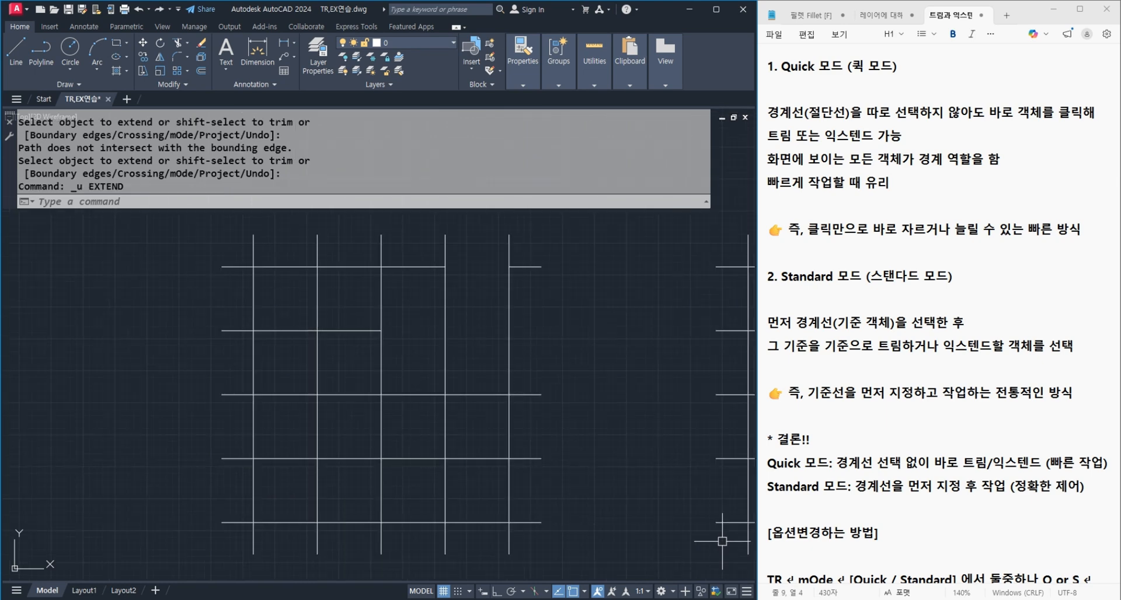
pyautogui.scroll(-4, 432, 362)
pyautogui.moveTo(447, 463); pyautogui.dragTo(444, 418, button='middle')
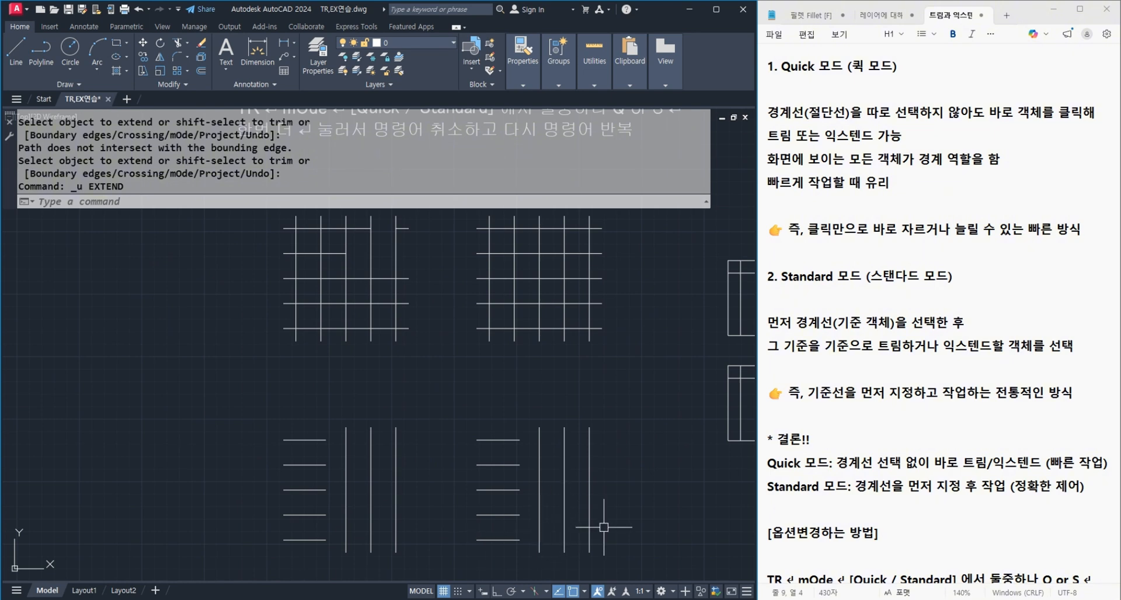
pyautogui.moveTo(467, 447); pyautogui.dragTo(469, 462, button='middle')
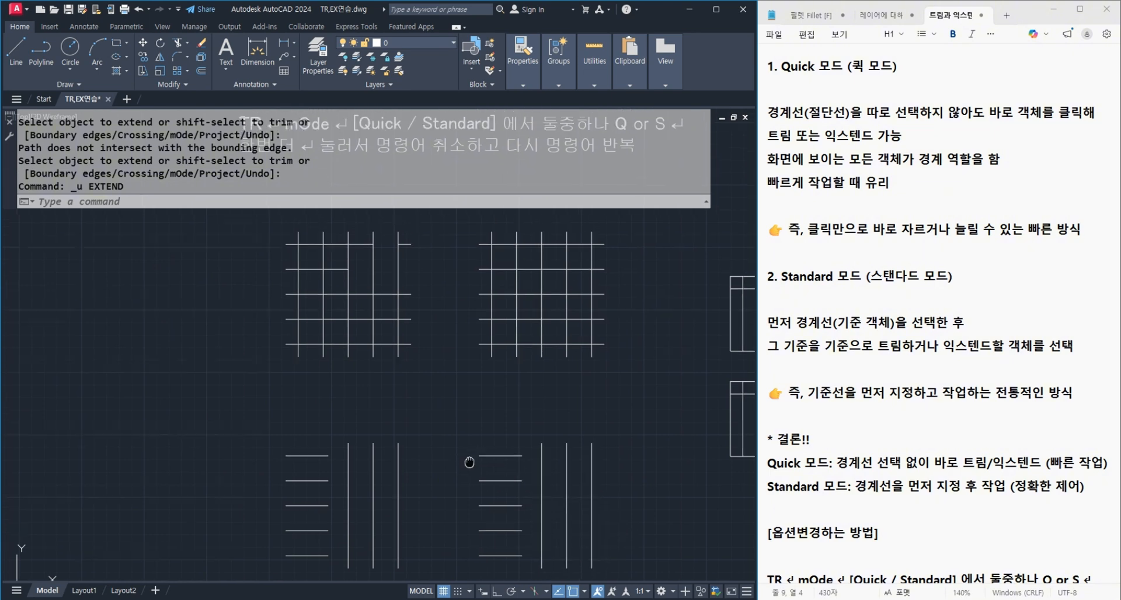
pyautogui.scroll(4, 336, 390)
pyautogui.moveTo(338, 393); pyautogui.dragTo(338, 420, button='middle')
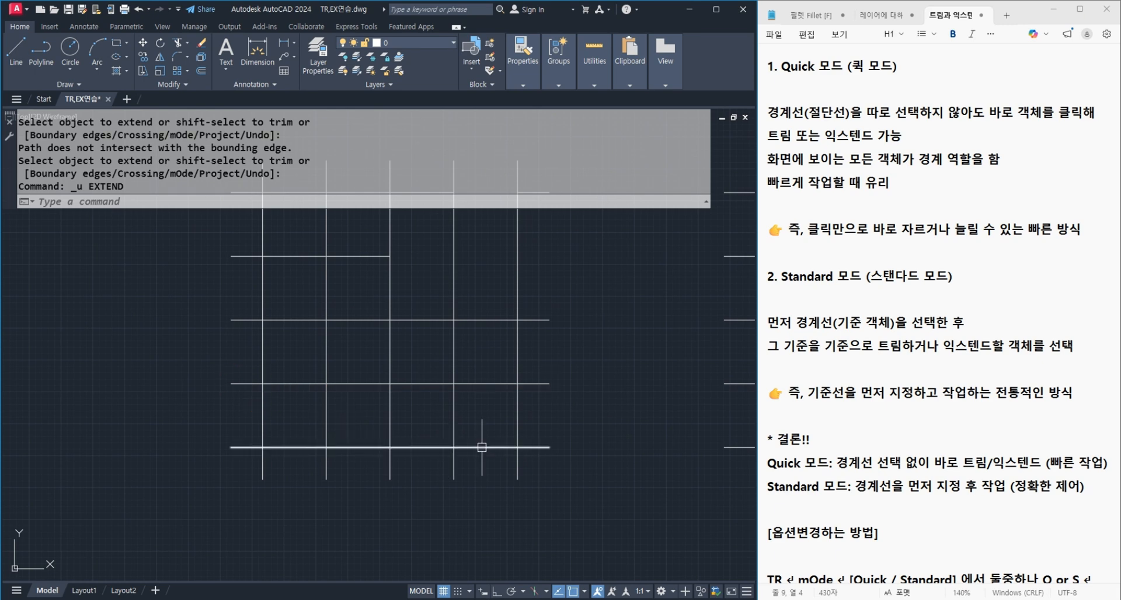
# Step: Trim the left grid's fourth horizontal line piece by piece from its far overhang back to the first vertical line, finishing the Trim command
pyautogui.write('tr')
pyautogui.press('Return')
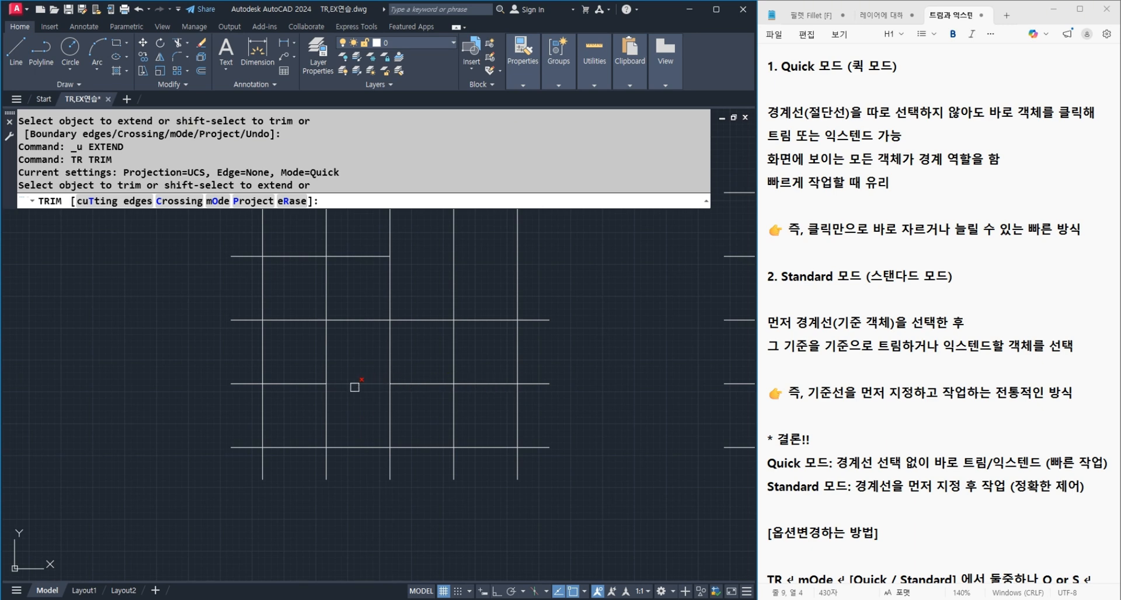
pyautogui.click(541, 383)
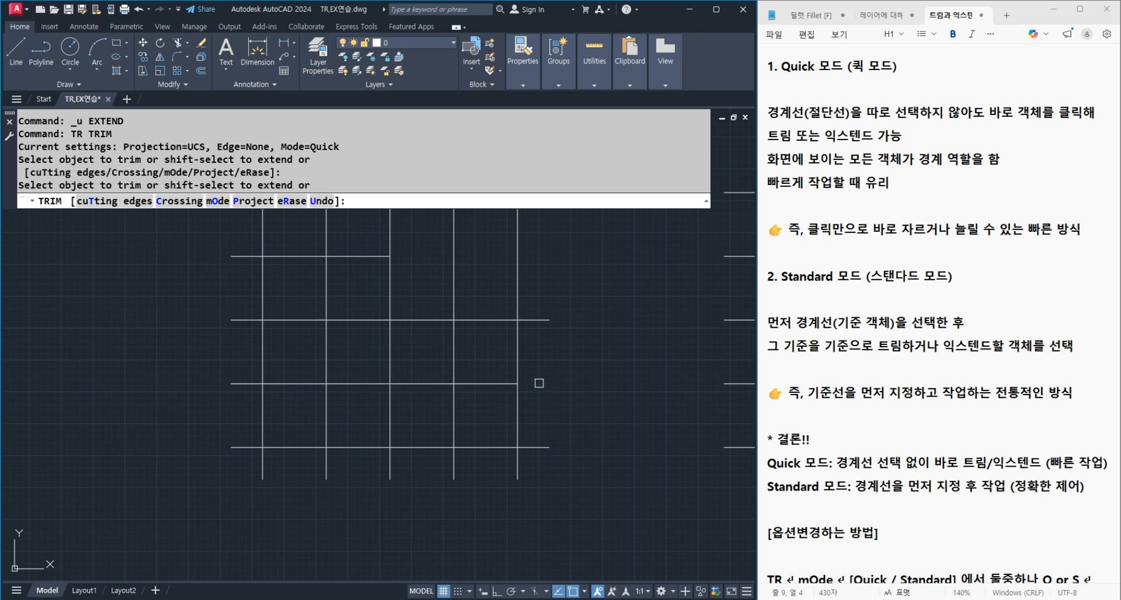
pyautogui.click(491, 384)
pyautogui.click(432, 384)
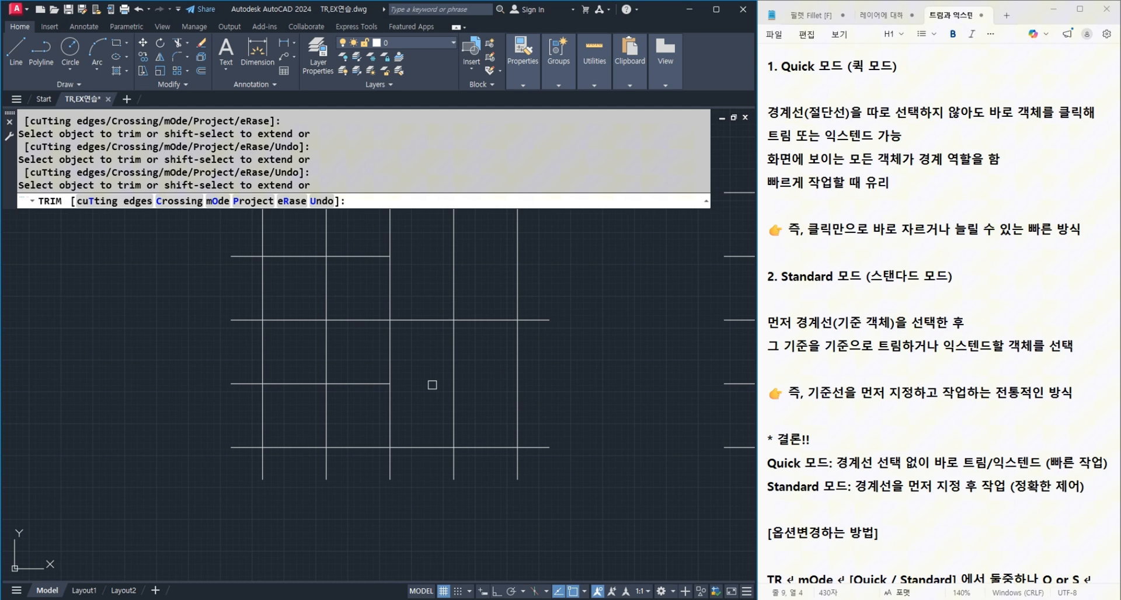
pyautogui.click(376, 383)
pyautogui.click(313, 383)
pyautogui.press('Return')
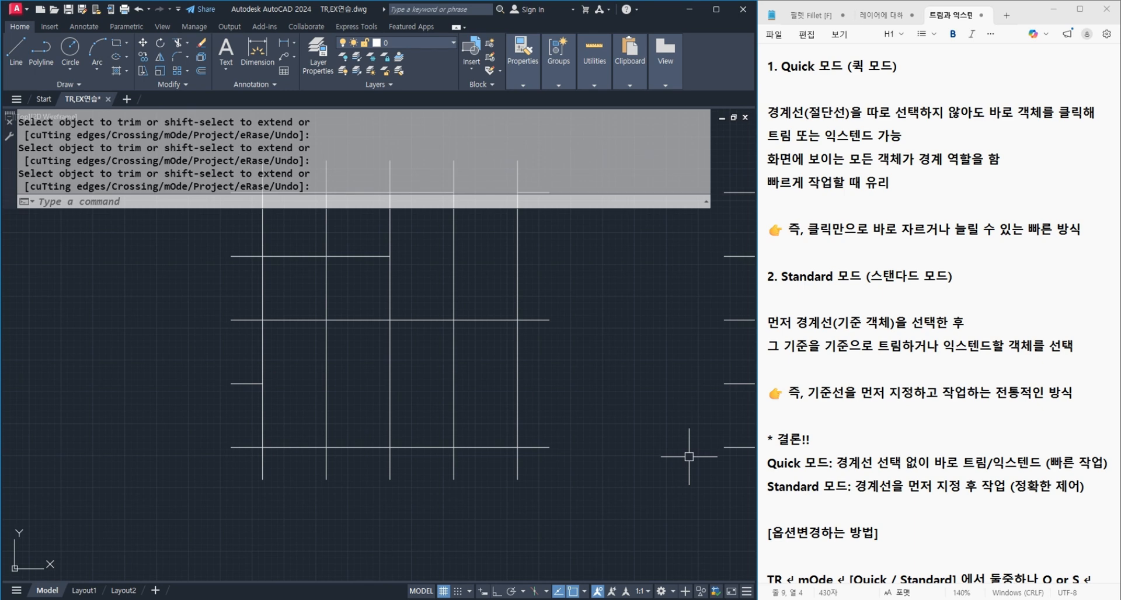
# Step: Trim both overhanging ends of the left grid's bottom horizontal line at the outer vertical lines and end the command
pyautogui.write('tr')
pyautogui.press('Return')
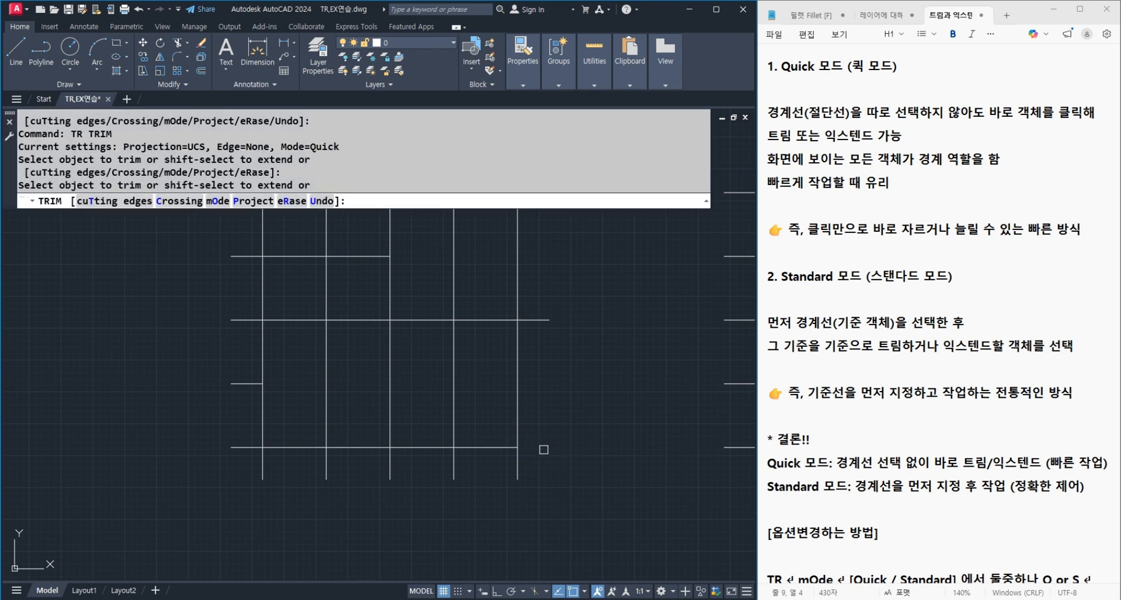
pyautogui.click(244, 448)
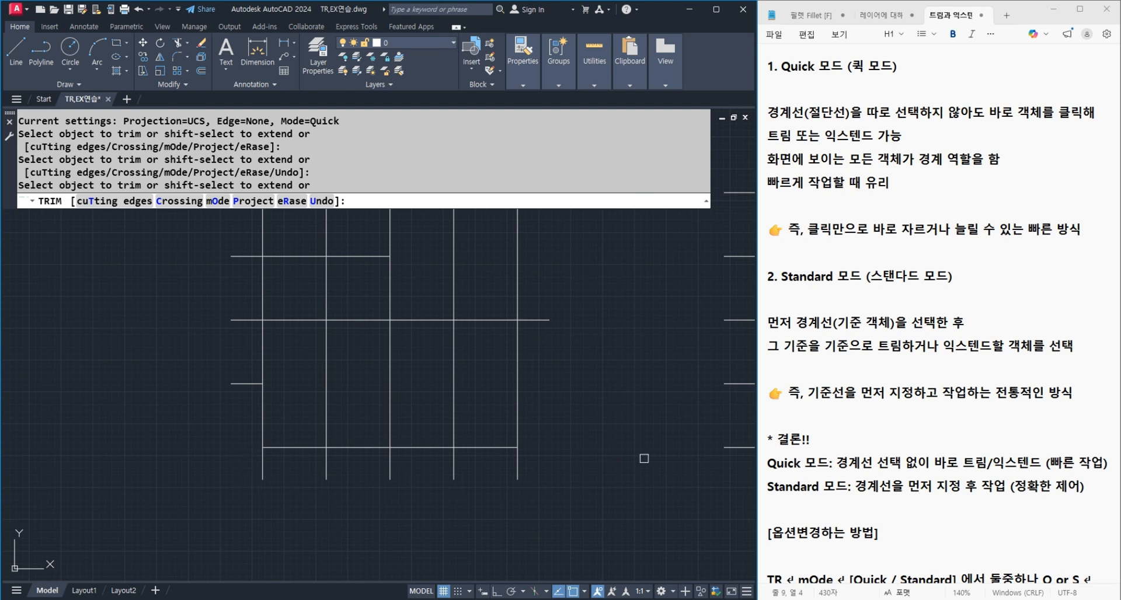
pyautogui.press('Return')
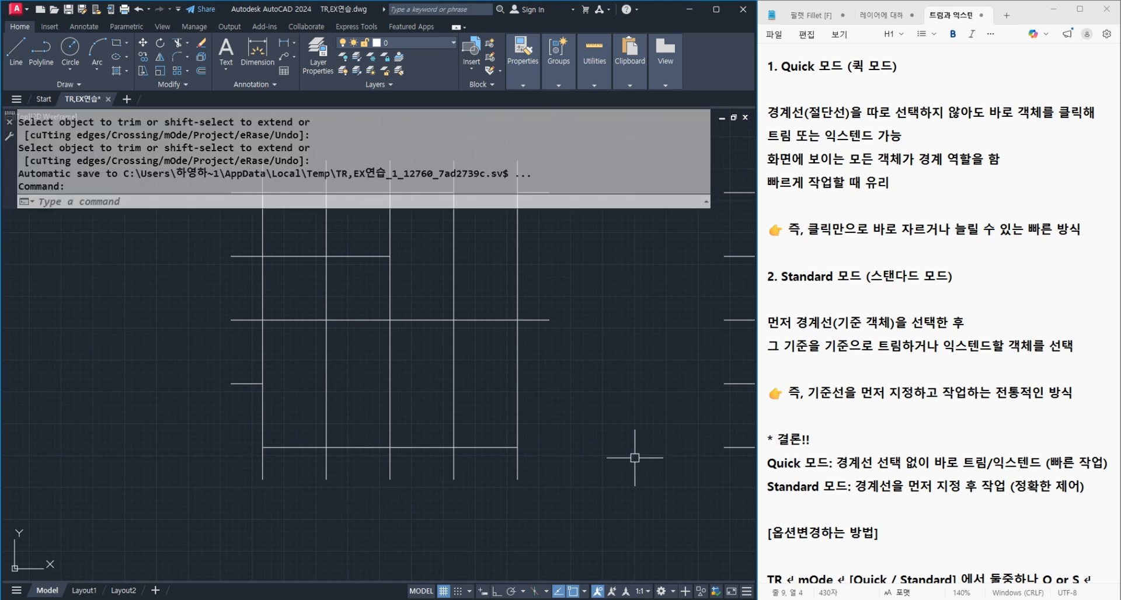
pyautogui.moveTo(643, 426); pyautogui.dragTo(386, 473, button='middle')
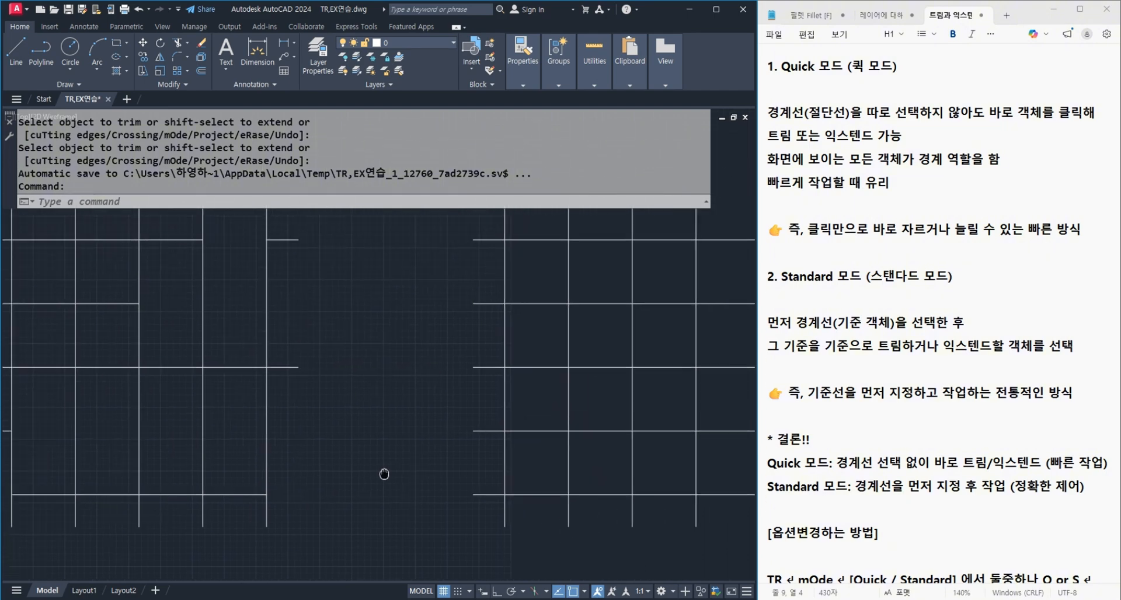
pyautogui.moveTo(539, 450); pyautogui.dragTo(372, 477, button='middle')
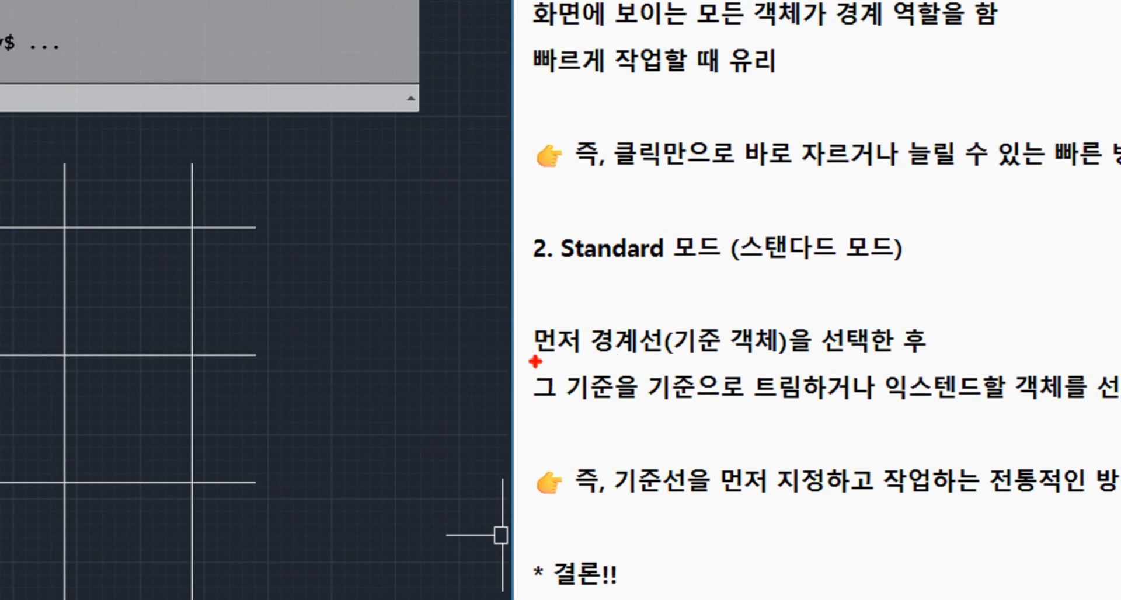
pyautogui.moveTo(529, 360); pyautogui.dragTo(589, 361)
pyautogui.moveTo(495, 338)
pyautogui.mouseDown()
pyautogui.moveTo(516, 318)
pyautogui.moveTo(498, 330)
pyautogui.moveTo(511, 314)
pyautogui.moveTo(493, 357)
pyautogui.mouseUp()
pyautogui.hotkey('ctrl', 'z')
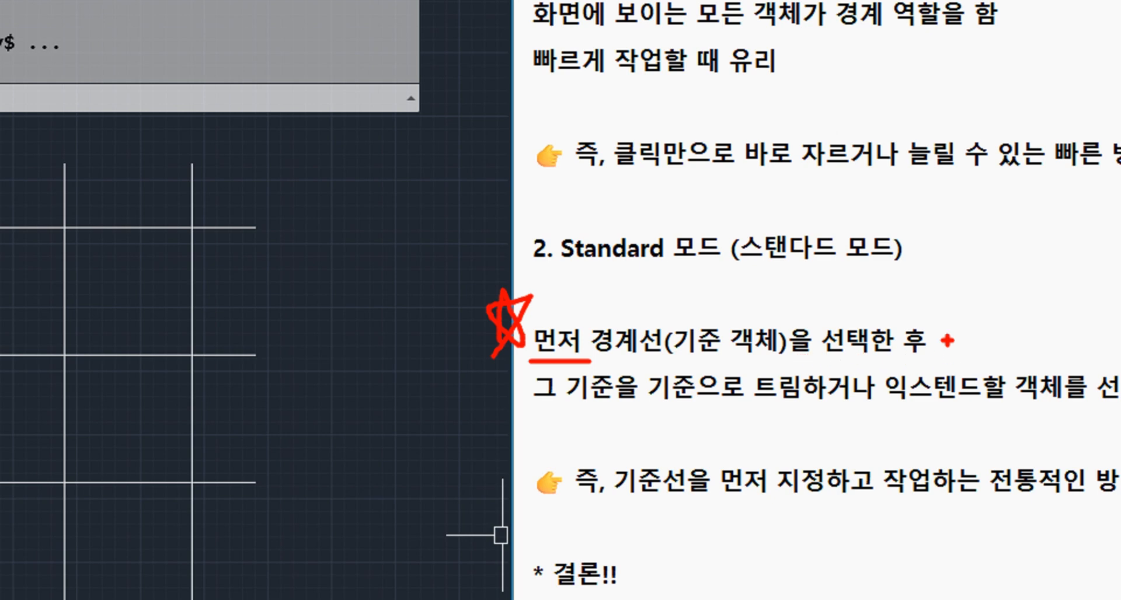
pyautogui.moveTo(946, 340); pyautogui.dragTo(915, 369)
pyautogui.moveTo(947, 346); pyautogui.dragTo(927, 371)
pyautogui.moveTo(752, 410); pyautogui.dragTo(795, 410)
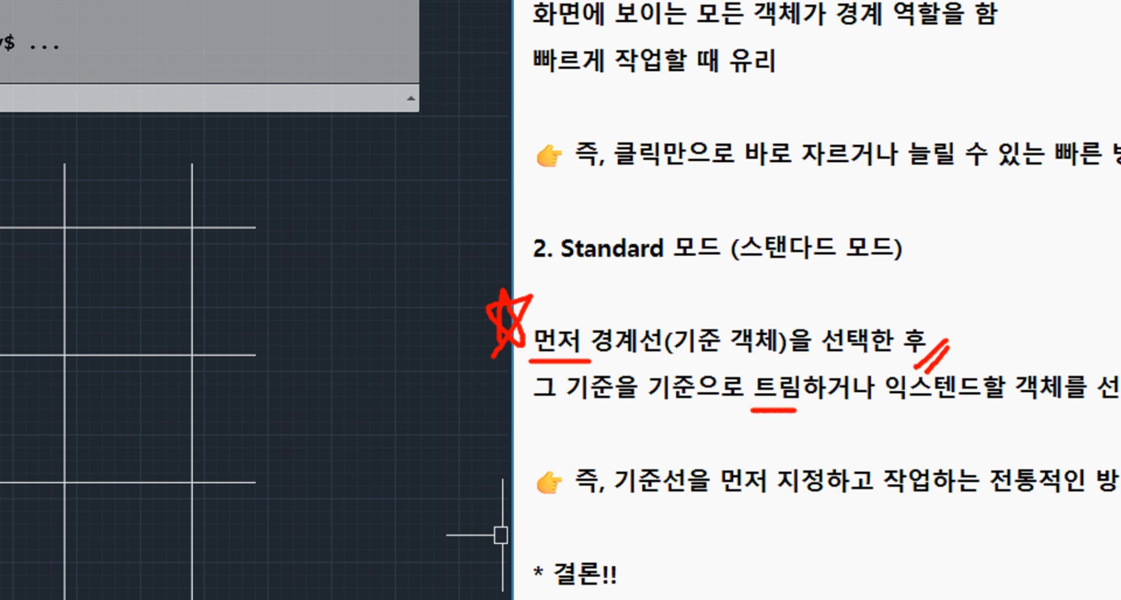
pyautogui.moveTo(890, 409); pyautogui.dragTo(963, 410)
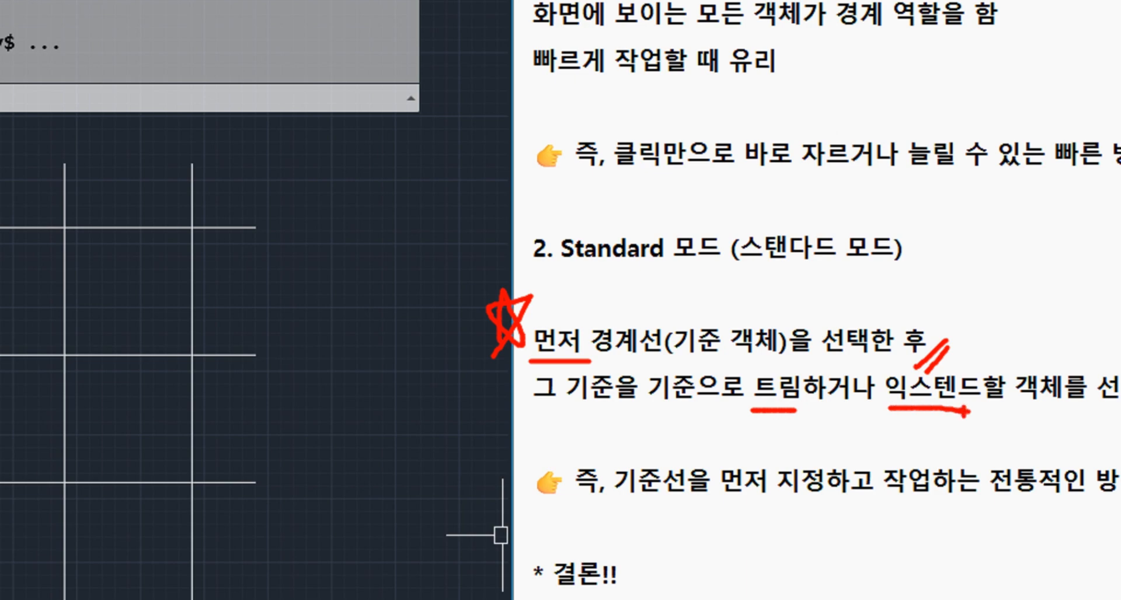
pyautogui.press('Escape')
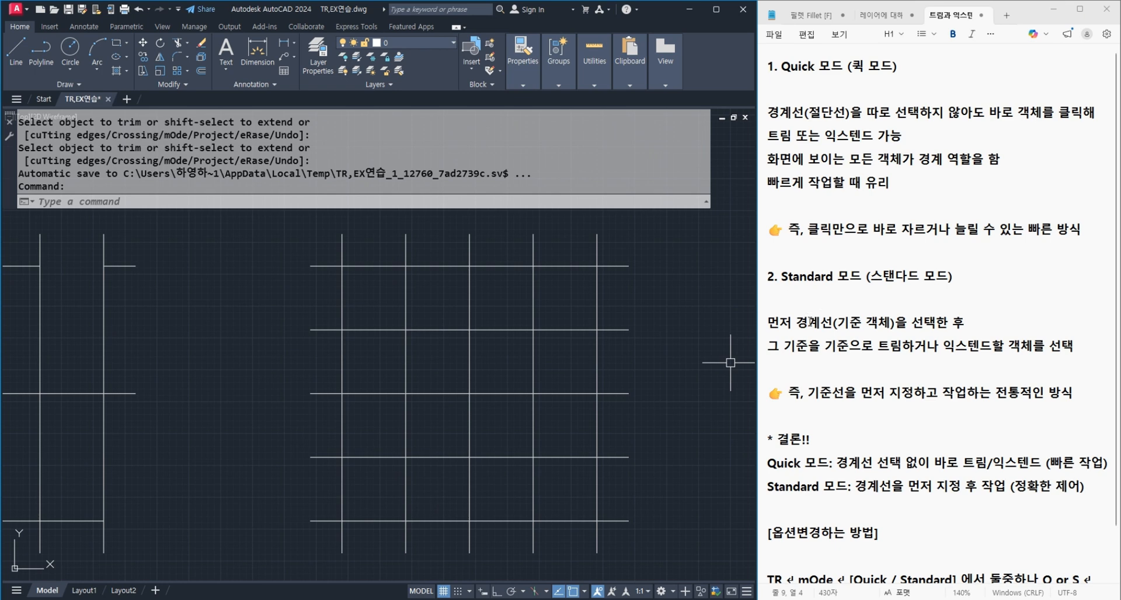
# Step: Bring the mode-changing instructions into view in the notes and the drawing, and start the Trim command
pyautogui.scroll(-1, 990, 375)
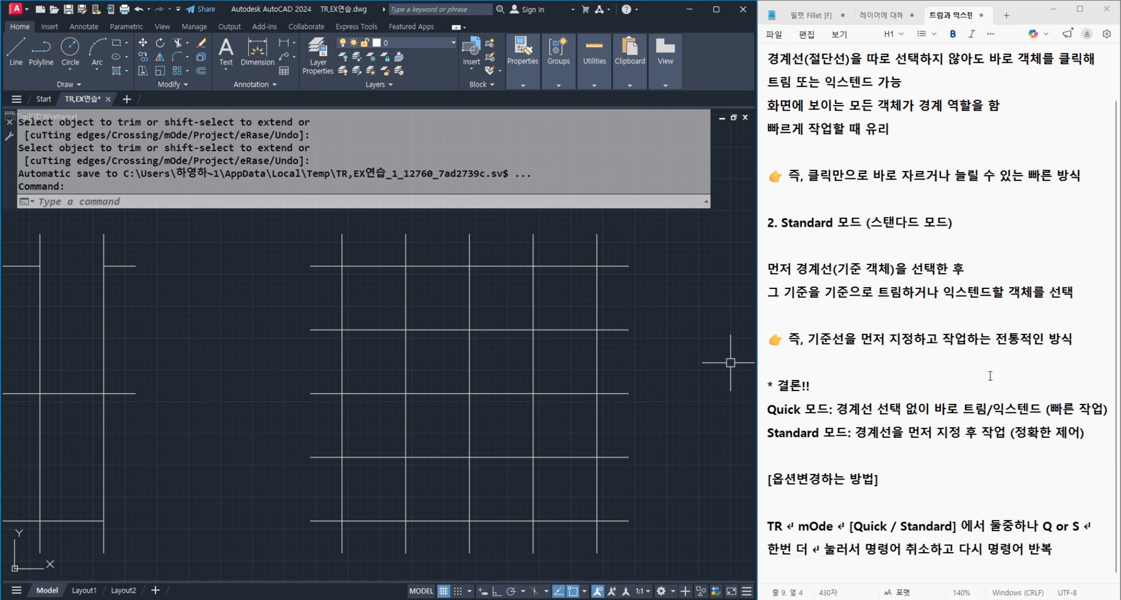
pyautogui.scroll(-3, 380, 444)
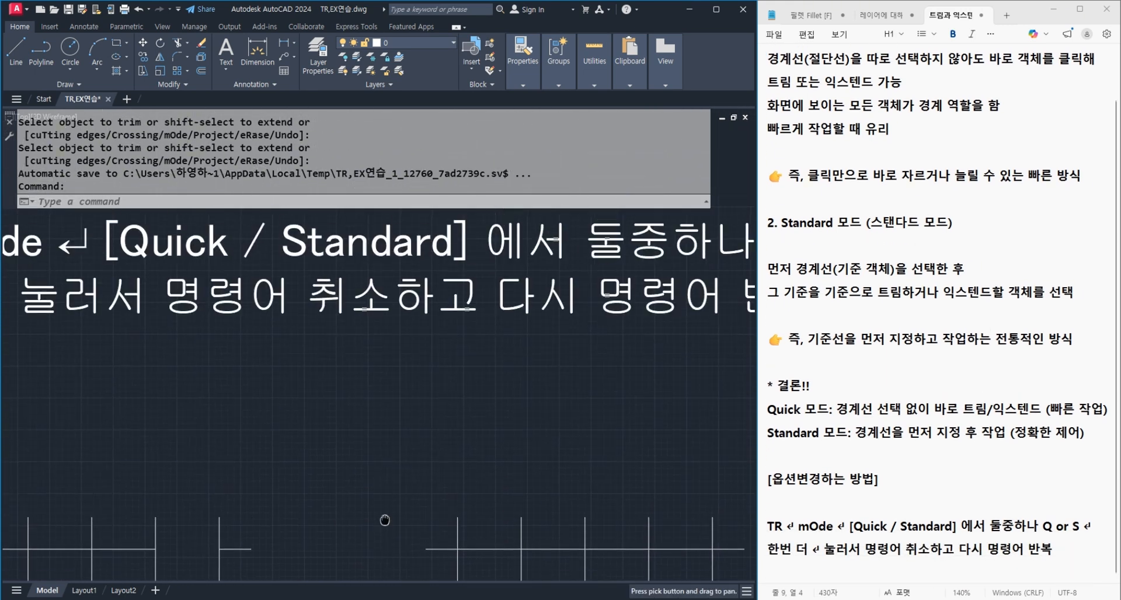
pyautogui.moveTo(371, 458)
pyautogui.mouseDown(button='middle')
pyautogui.moveTo(387, 480)
pyautogui.moveTo(376, 479)
pyautogui.mouseUp(button='middle')
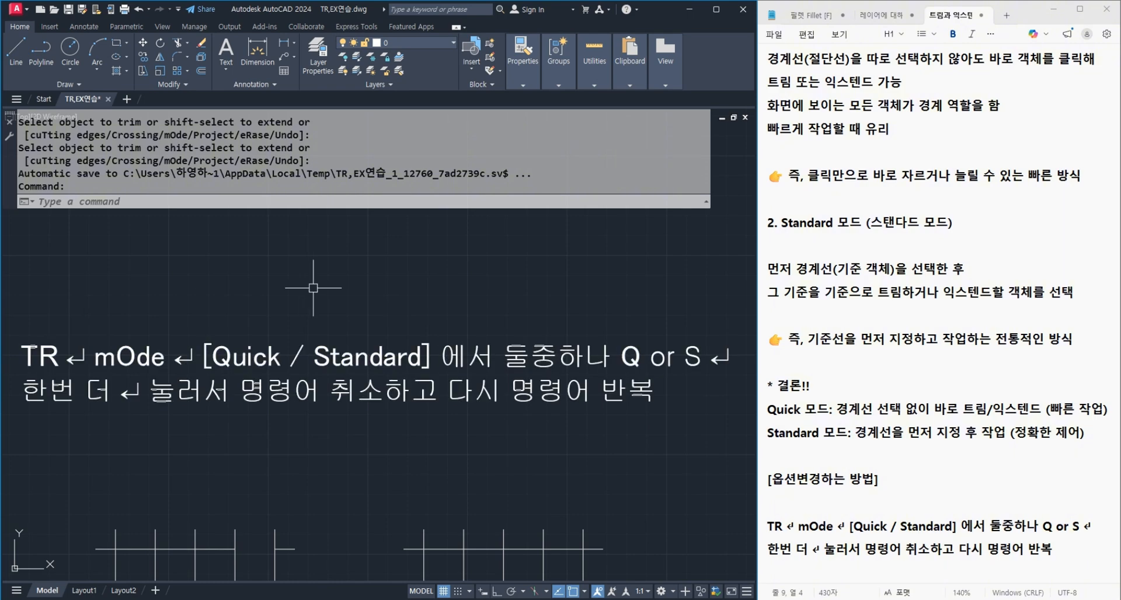
pyautogui.write('TR')
pyautogui.press('Return')
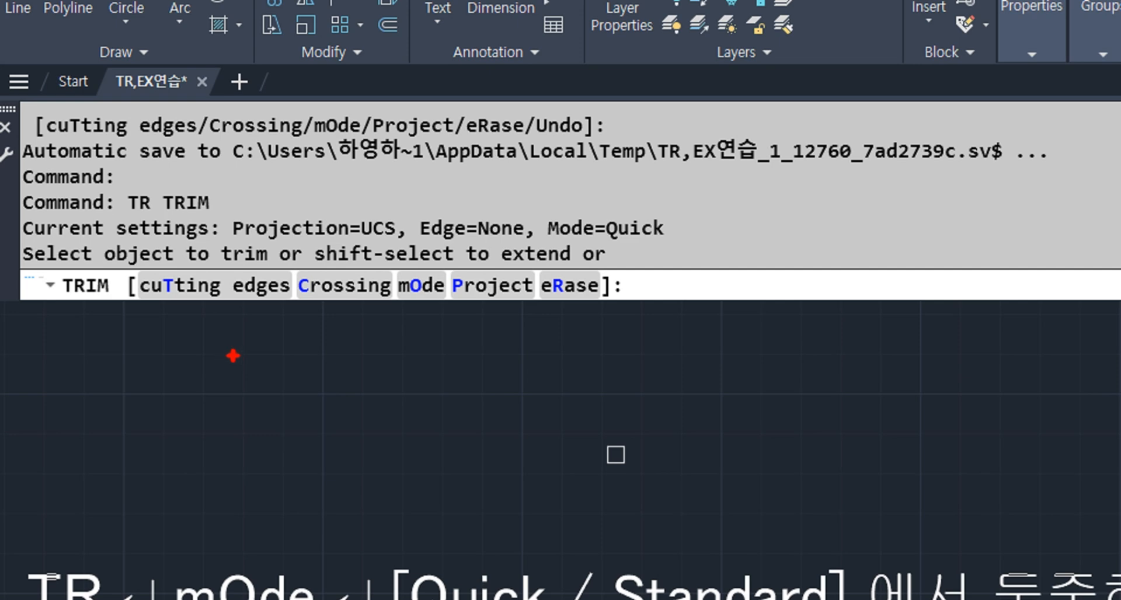
pyautogui.moveTo(145, 332)
pyautogui.mouseDown()
pyautogui.moveTo(124, 333)
pyautogui.moveTo(124, 369)
pyautogui.moveTo(145, 369)
pyautogui.mouseUp()
pyautogui.moveTo(605, 328)
pyautogui.mouseDown()
pyautogui.moveTo(594, 328)
pyautogui.moveTo(613, 369)
pyautogui.mouseUp()
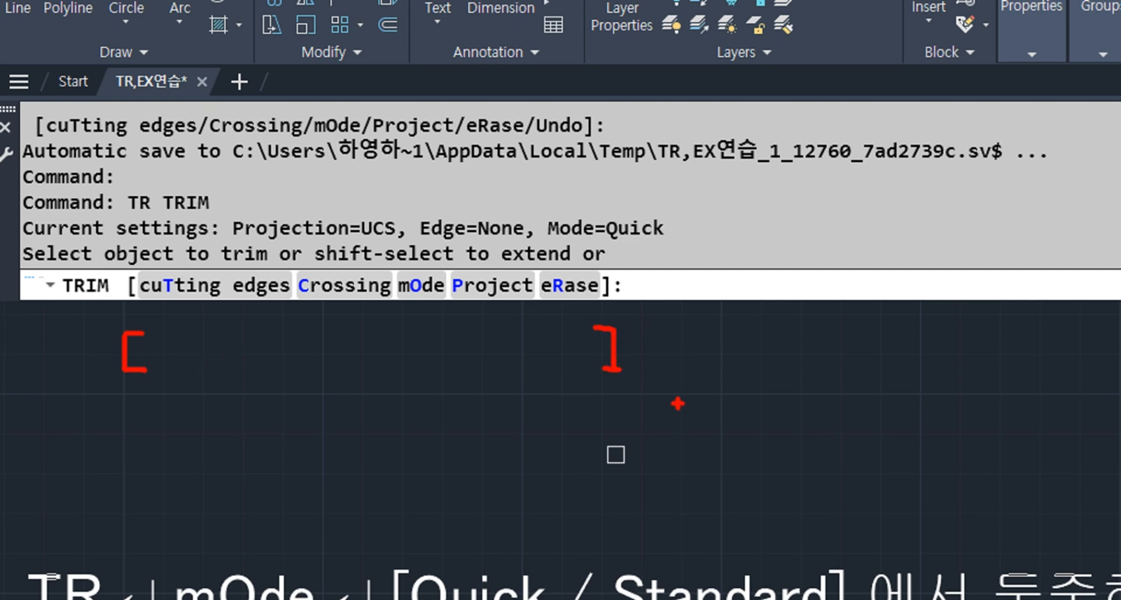
pyautogui.moveTo(537, 241); pyautogui.dragTo(674, 241)
pyautogui.moveTo(554, 195); pyautogui.dragTo(576, 190)
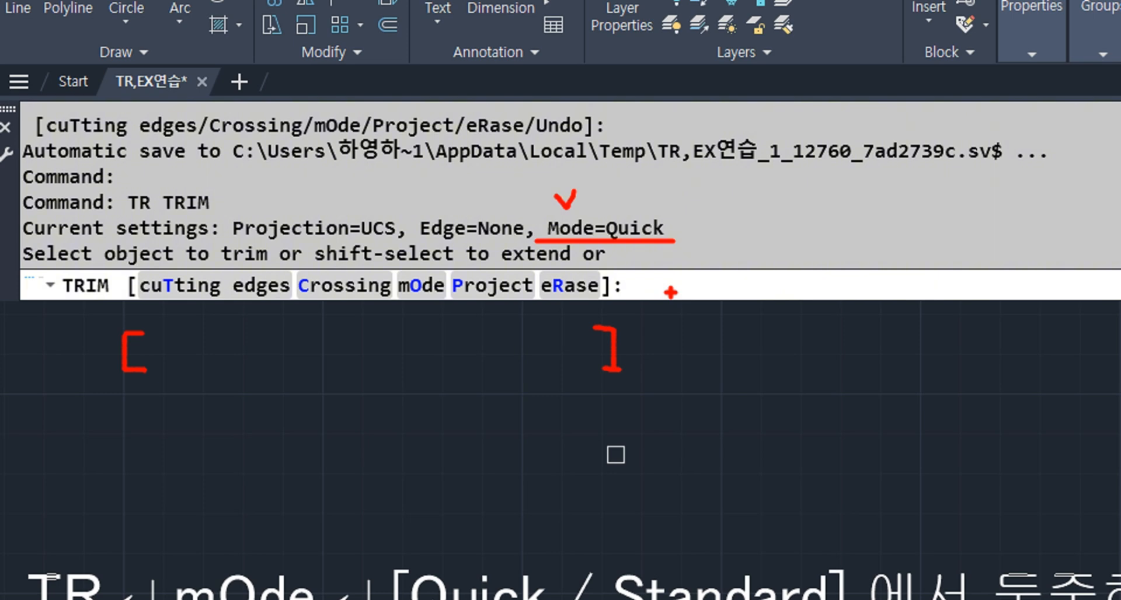
pyautogui.moveTo(412, 257)
pyautogui.mouseDown()
pyautogui.moveTo(394, 302)
pyautogui.moveTo(458, 281)
pyautogui.moveTo(406, 256)
pyautogui.mouseUp()
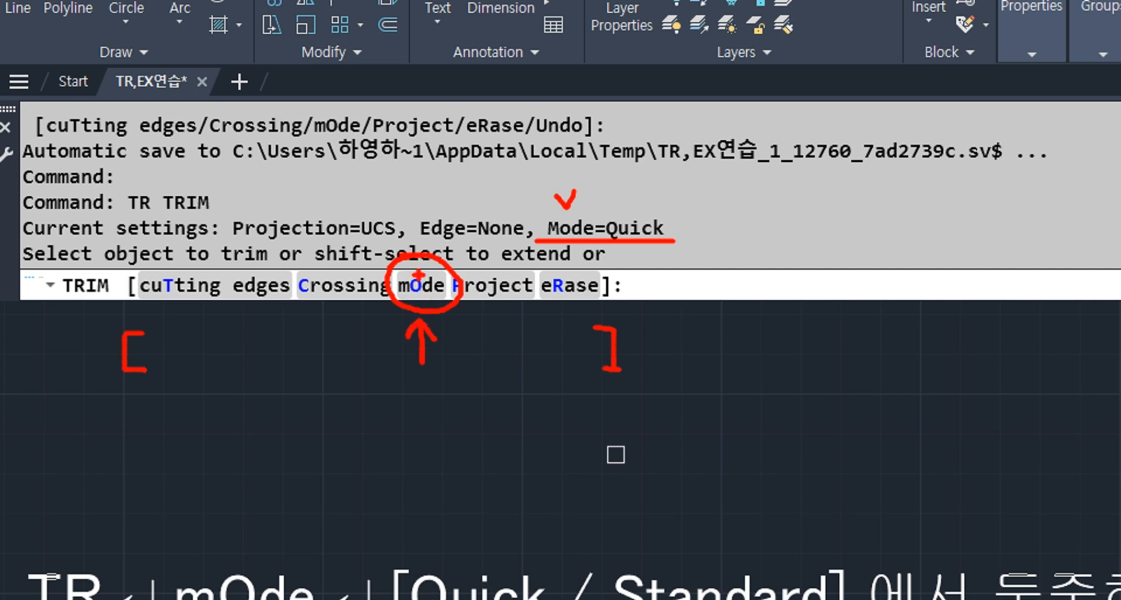
pyautogui.moveTo(429, 382)
pyautogui.mouseDown()
pyautogui.moveTo(427, 414)
pyautogui.moveTo(425, 381)
pyautogui.mouseUp()
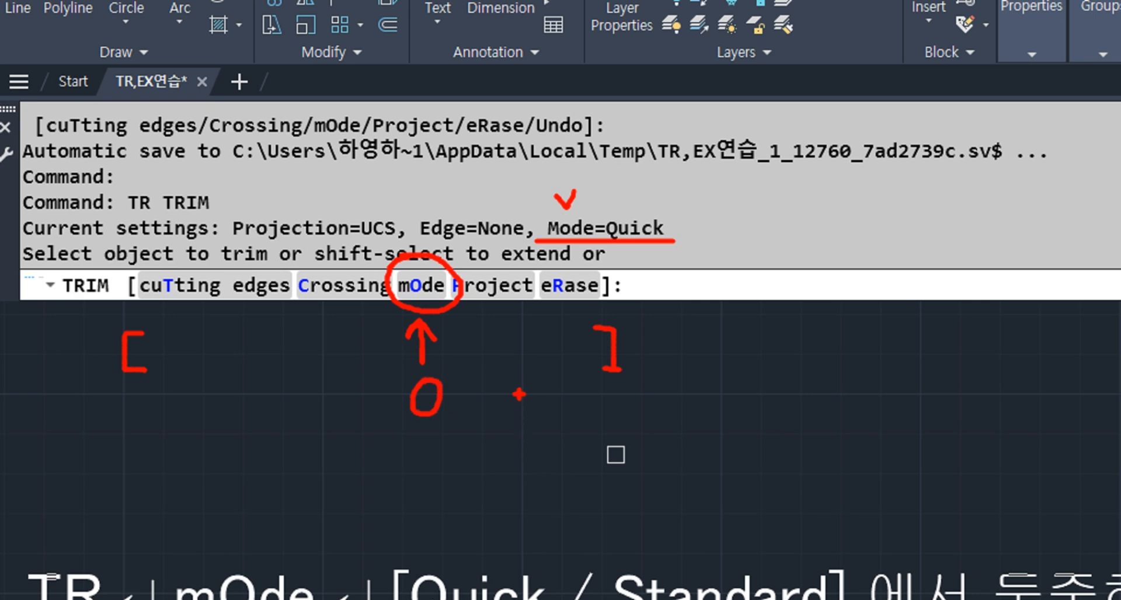
pyautogui.moveTo(516, 377)
pyautogui.mouseDown()
pyautogui.moveTo(519, 406)
pyautogui.moveTo(503, 416)
pyautogui.mouseUp()
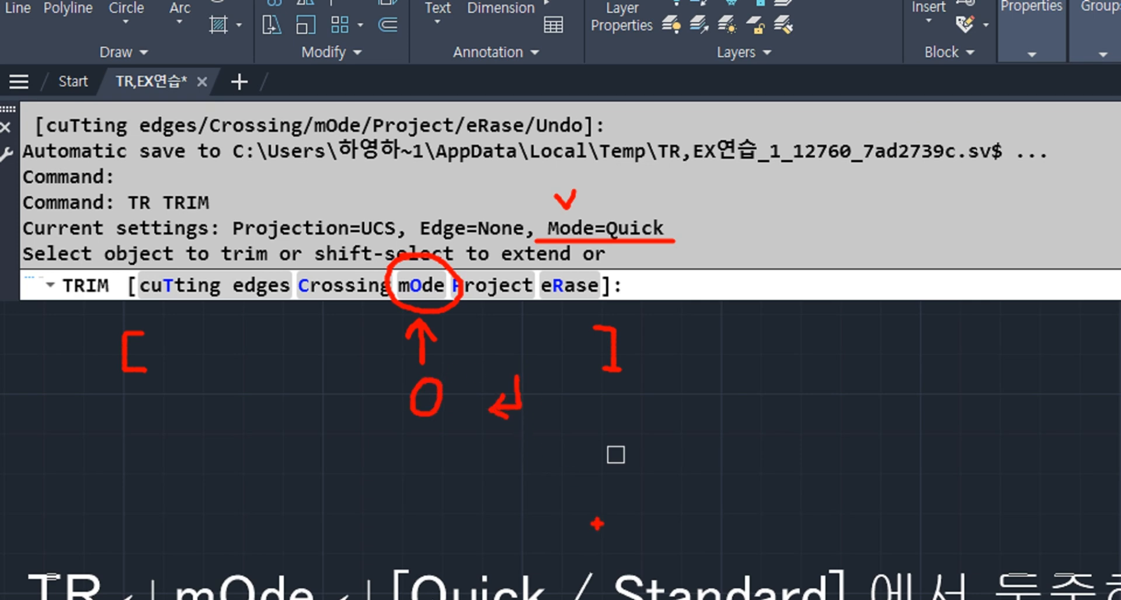
pyautogui.press('Escape')
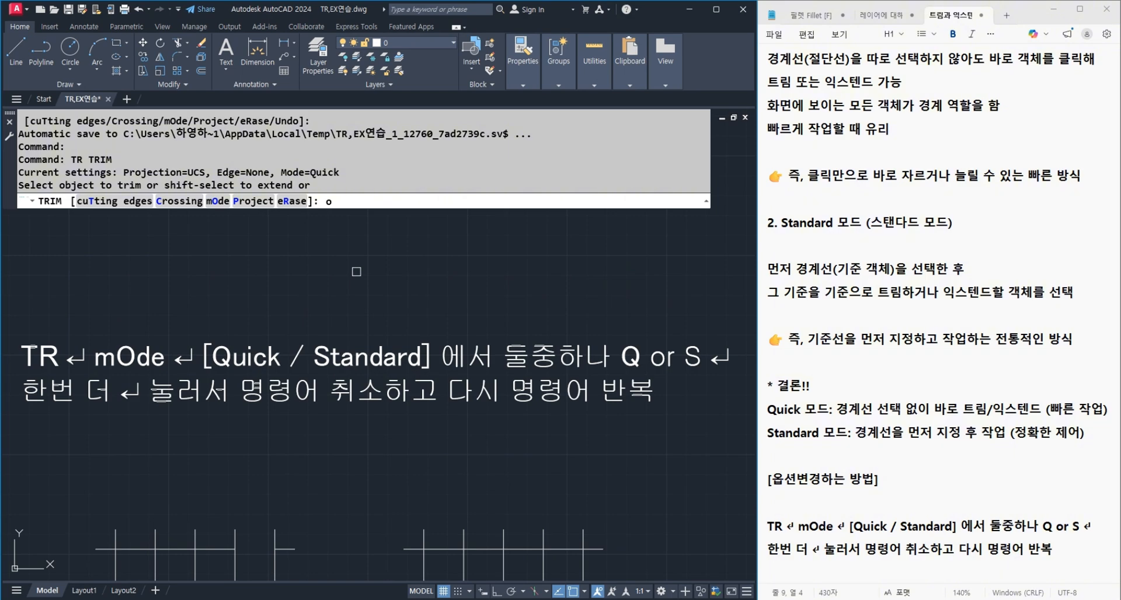
# Step: Open the mOde option of the running Trim command
pyautogui.press('Return')
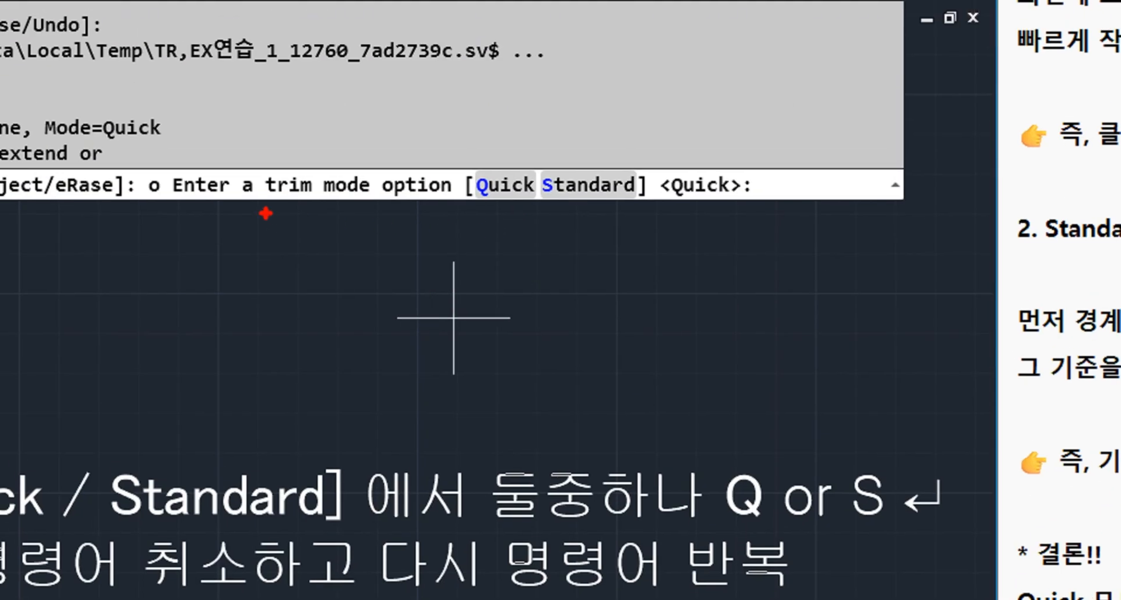
pyautogui.moveTo(262, 207); pyautogui.dragTo(448, 211)
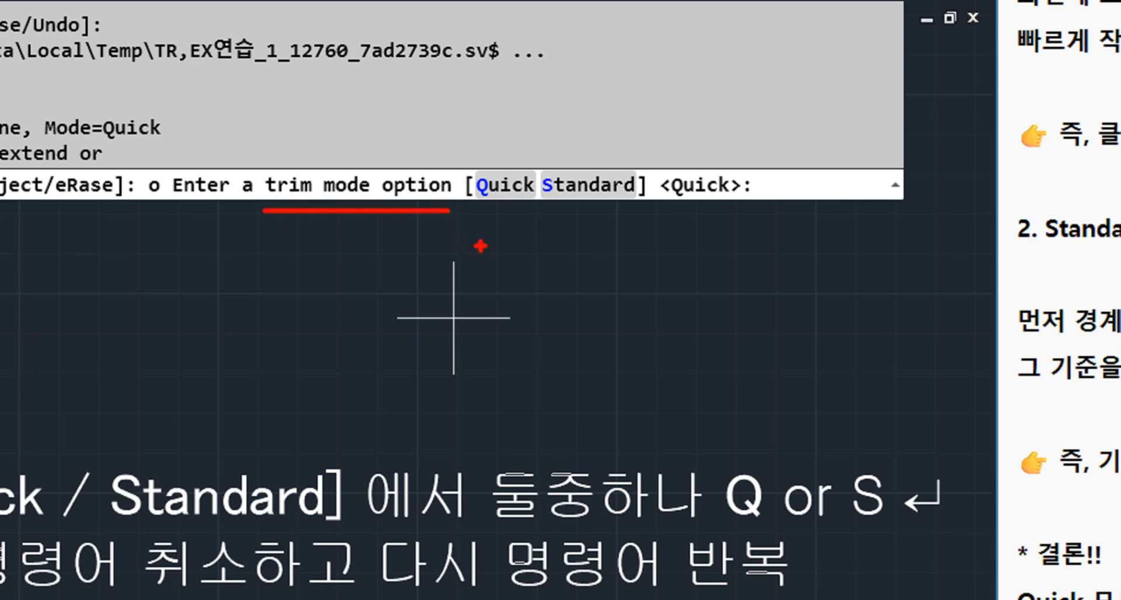
pyautogui.moveTo(483, 233); pyautogui.dragTo(470, 255)
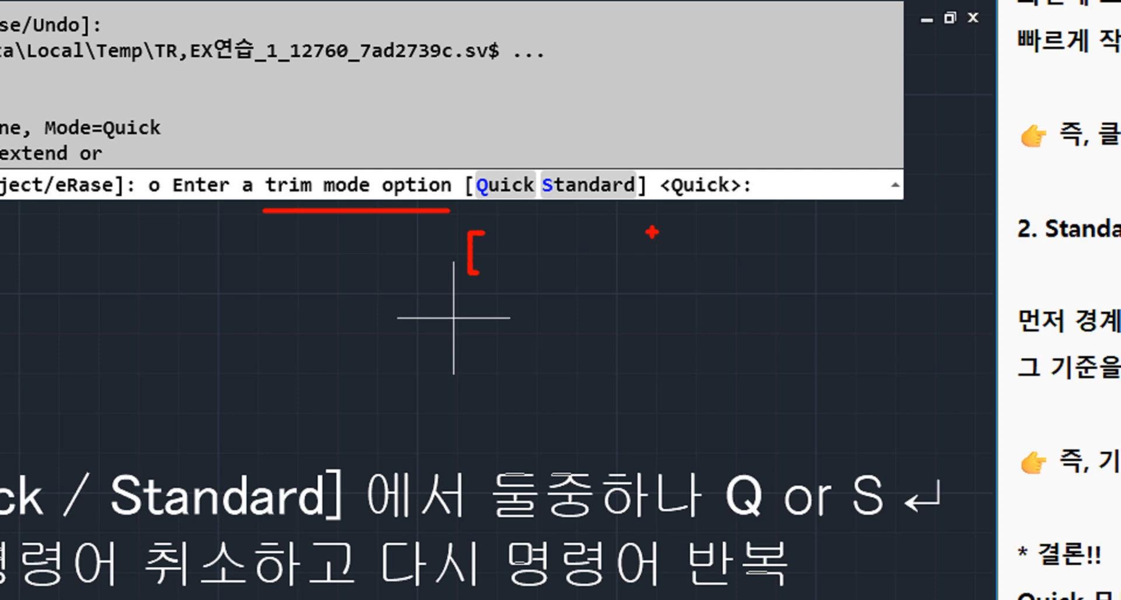
pyautogui.moveTo(652, 232); pyautogui.dragTo(651, 270)
pyautogui.moveTo(575, 224); pyautogui.dragTo(546, 279)
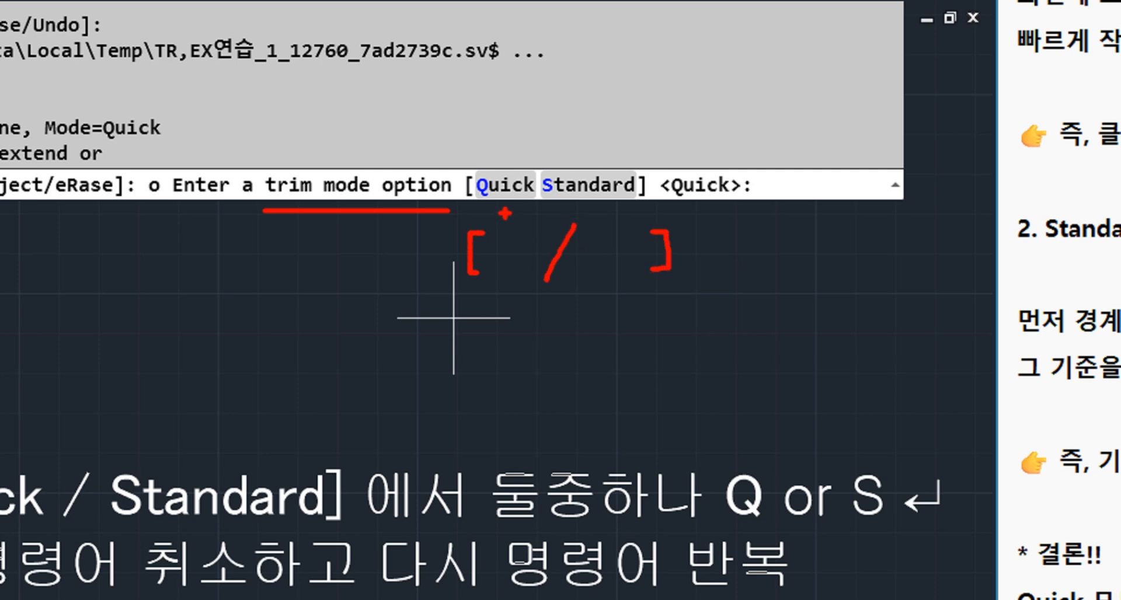
pyautogui.moveTo(507, 217); pyautogui.dragTo(516, 254)
pyautogui.moveTo(598, 206); pyautogui.dragTo(610, 241)
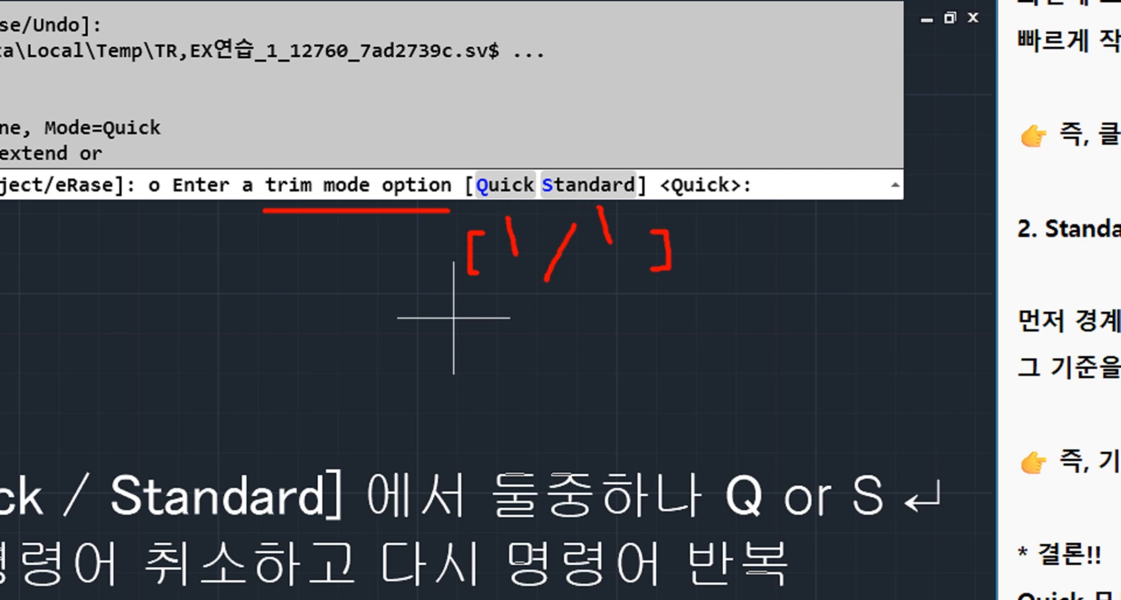
pyautogui.moveTo(495, 245); pyautogui.dragTo(524, 242)
pyautogui.moveTo(596, 233); pyautogui.dragTo(618, 225)
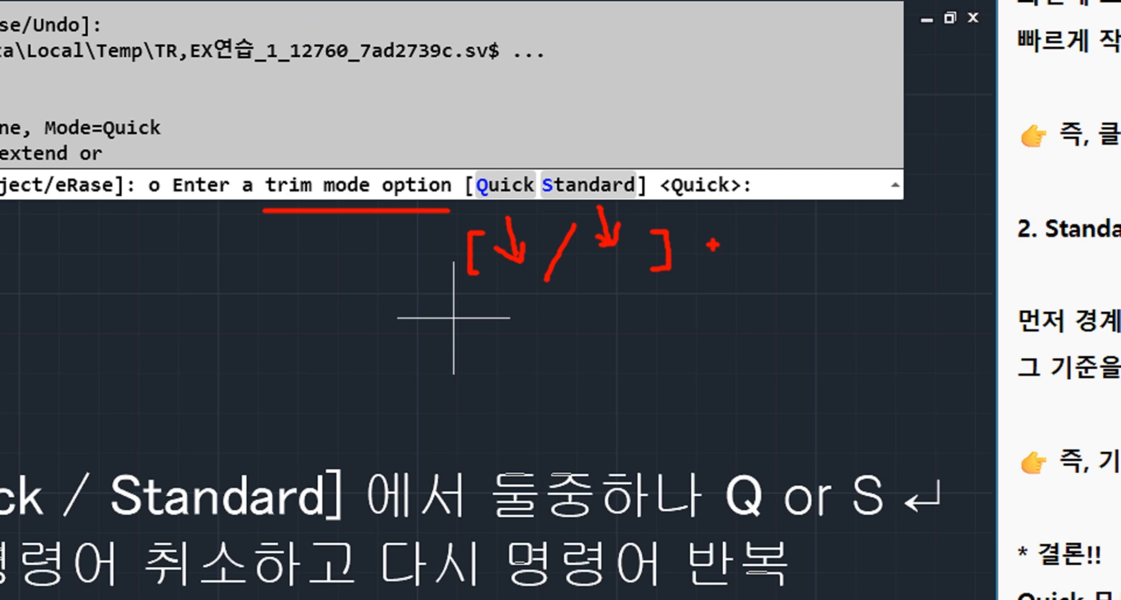
pyautogui.moveTo(704, 252); pyautogui.dragTo(719, 238)
pyautogui.moveTo(816, 238)
pyautogui.mouseDown()
pyautogui.moveTo(836, 251)
pyautogui.moveTo(817, 270)
pyautogui.mouseUp()
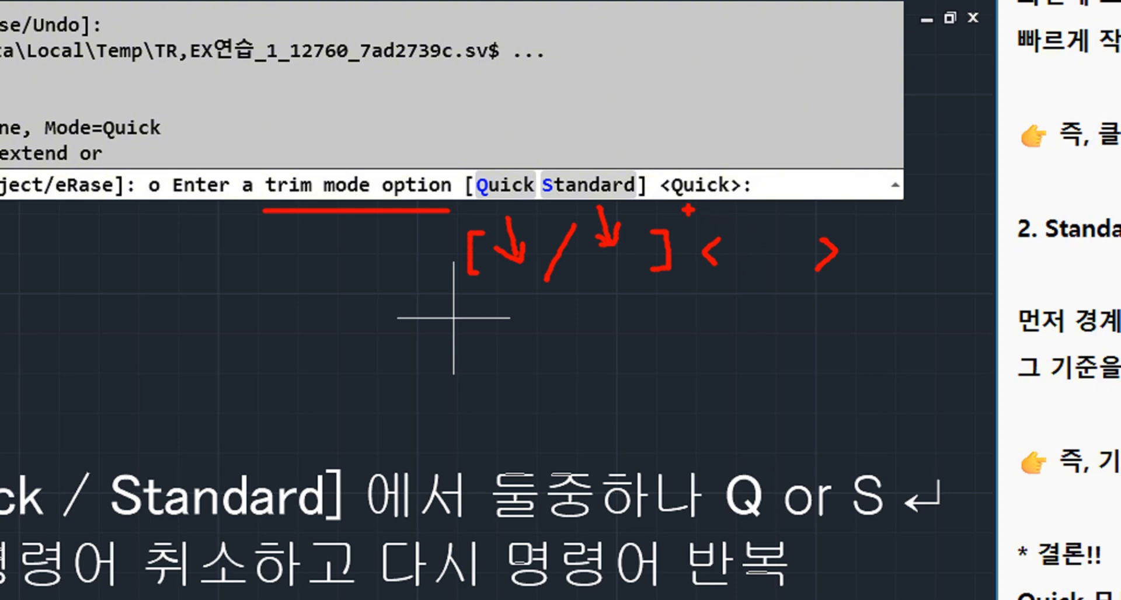
pyautogui.moveTo(676, 205)
pyautogui.mouseDown()
pyautogui.moveTo(727, 206)
pyautogui.moveTo(742, 240)
pyautogui.mouseUp()
pyautogui.moveTo(731, 239); pyautogui.dragTo(737, 245)
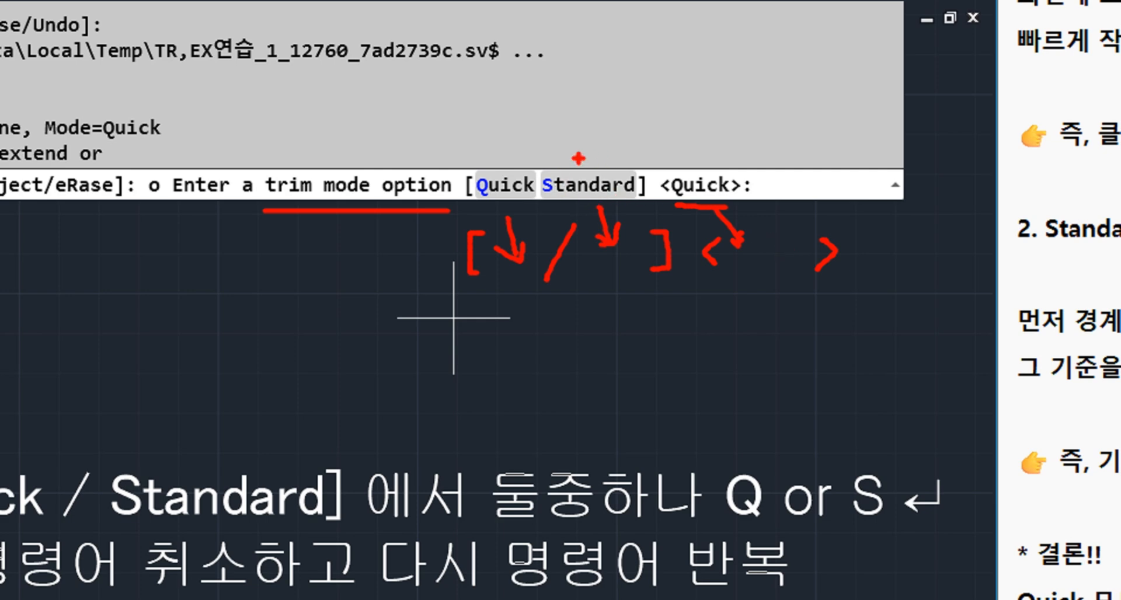
pyautogui.moveTo(808, 167)
pyautogui.mouseDown()
pyautogui.moveTo(780, 175)
pyautogui.moveTo(788, 202)
pyautogui.mouseUp()
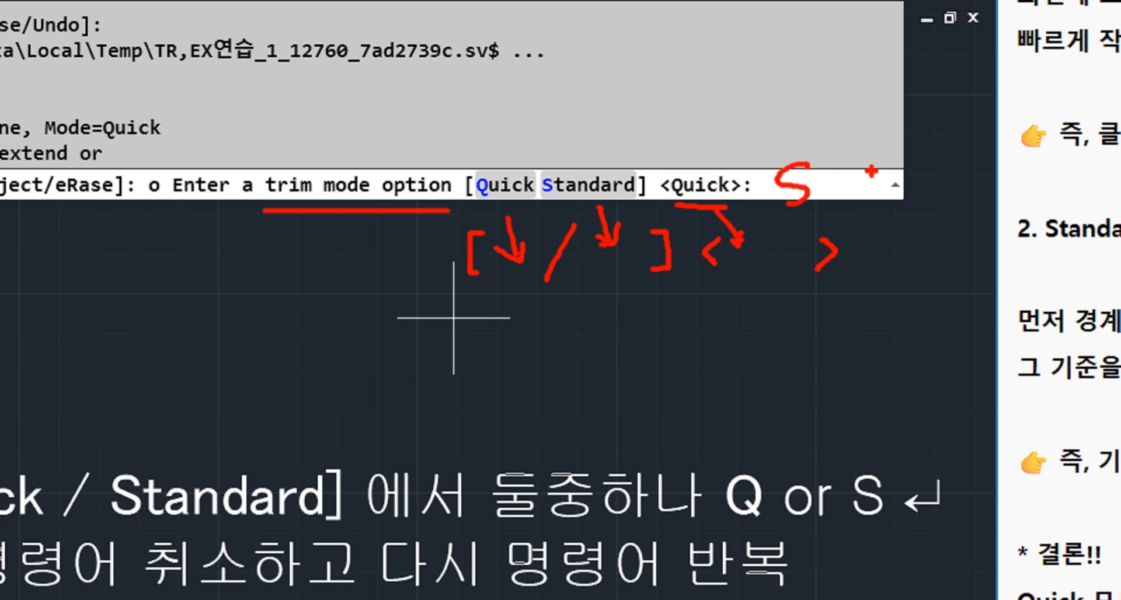
pyautogui.moveTo(870, 164)
pyautogui.mouseDown()
pyautogui.moveTo(845, 188)
pyautogui.moveTo(866, 203)
pyautogui.mouseUp()
pyautogui.moveTo(575, 155)
pyautogui.mouseDown()
pyautogui.moveTo(582, 165)
pyautogui.moveTo(591, 153)
pyautogui.mouseUp()
pyautogui.press('Escape')
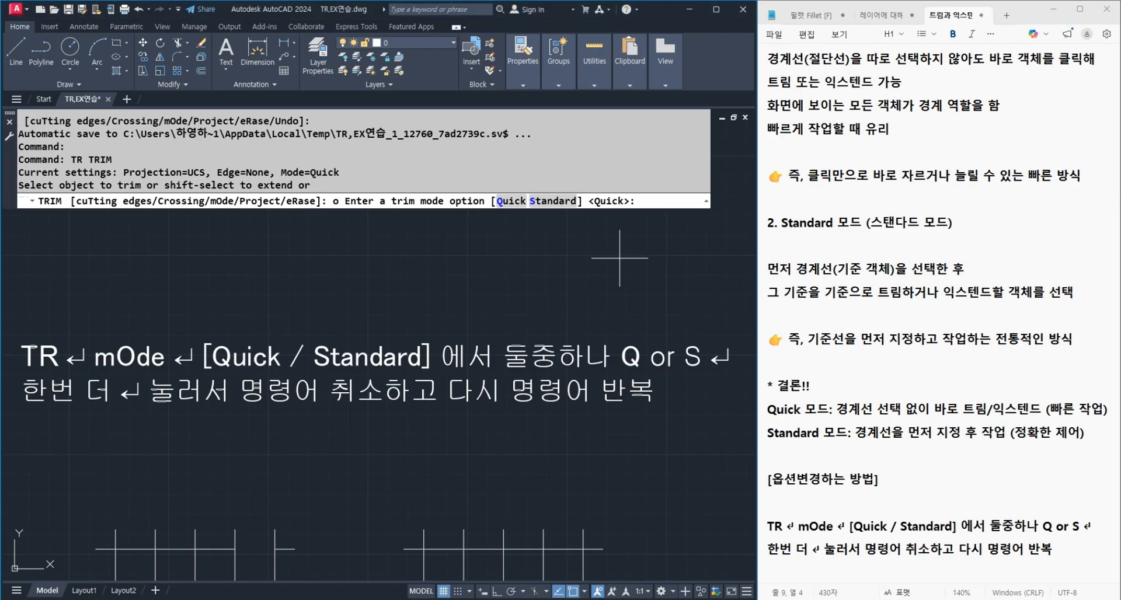
# Step: Set the trim mode to Standard and try picking the instruction text as the object to trim
pyautogui.press('Return')
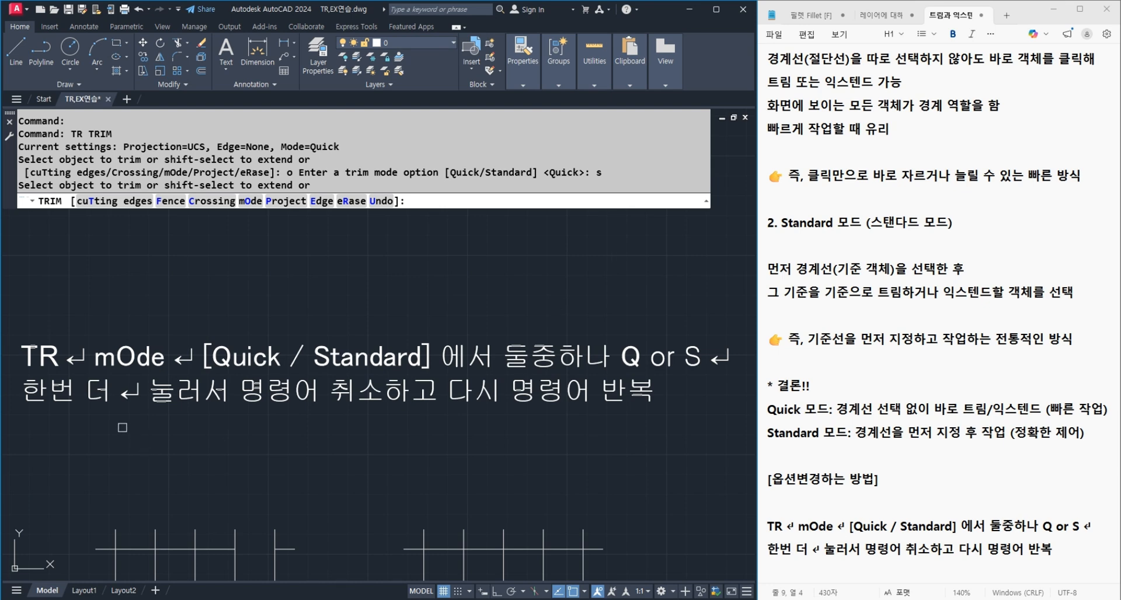
pyautogui.click(68, 408)
pyautogui.click(116, 391)
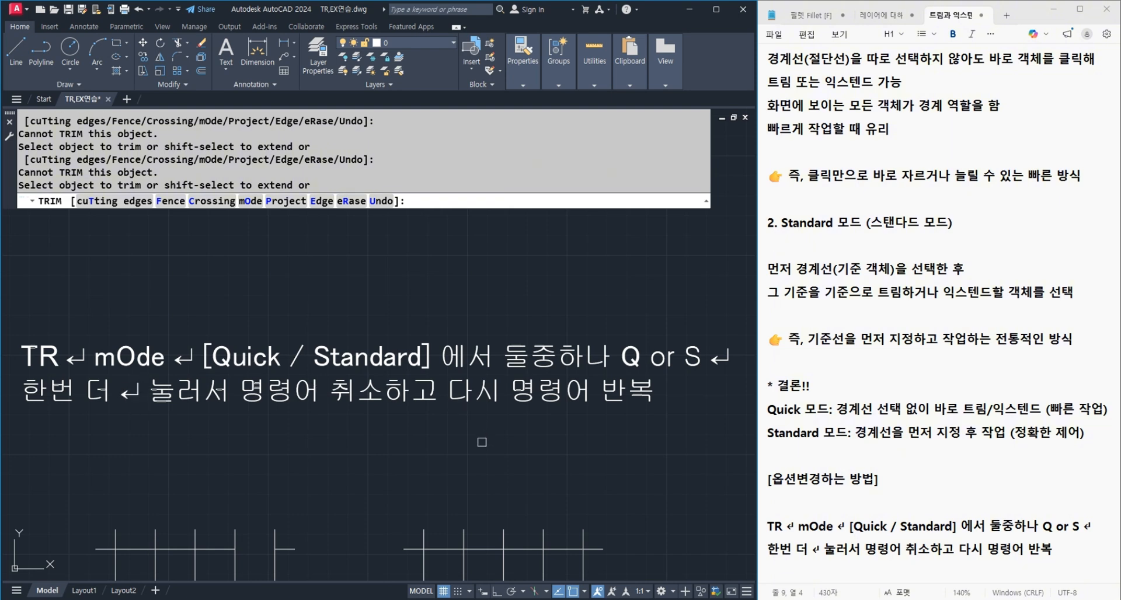
pyautogui.press('Return')
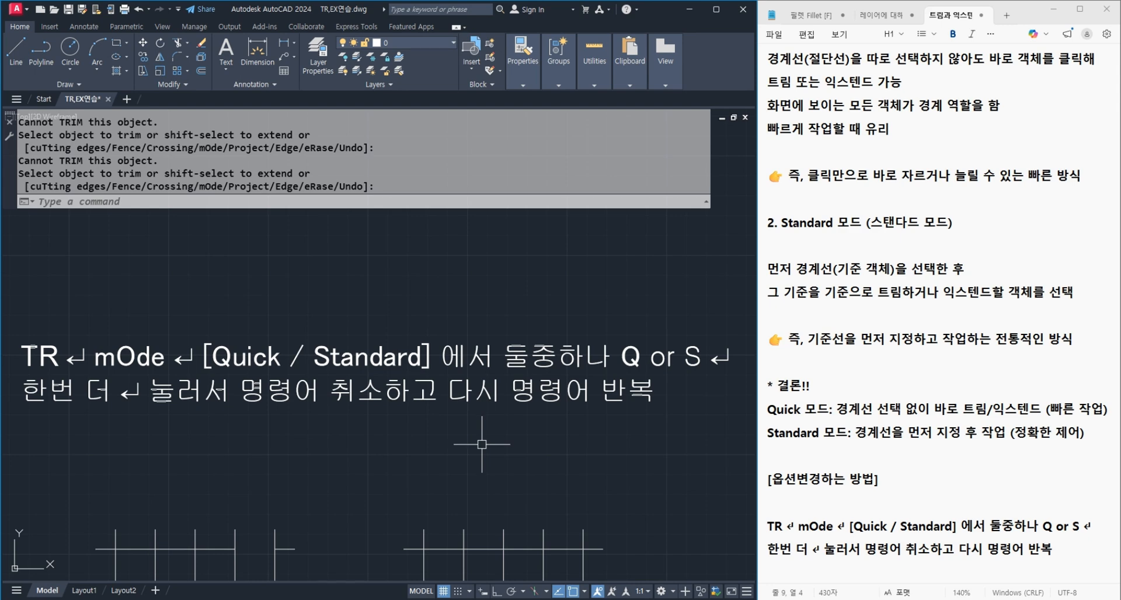
pyautogui.press('Return')
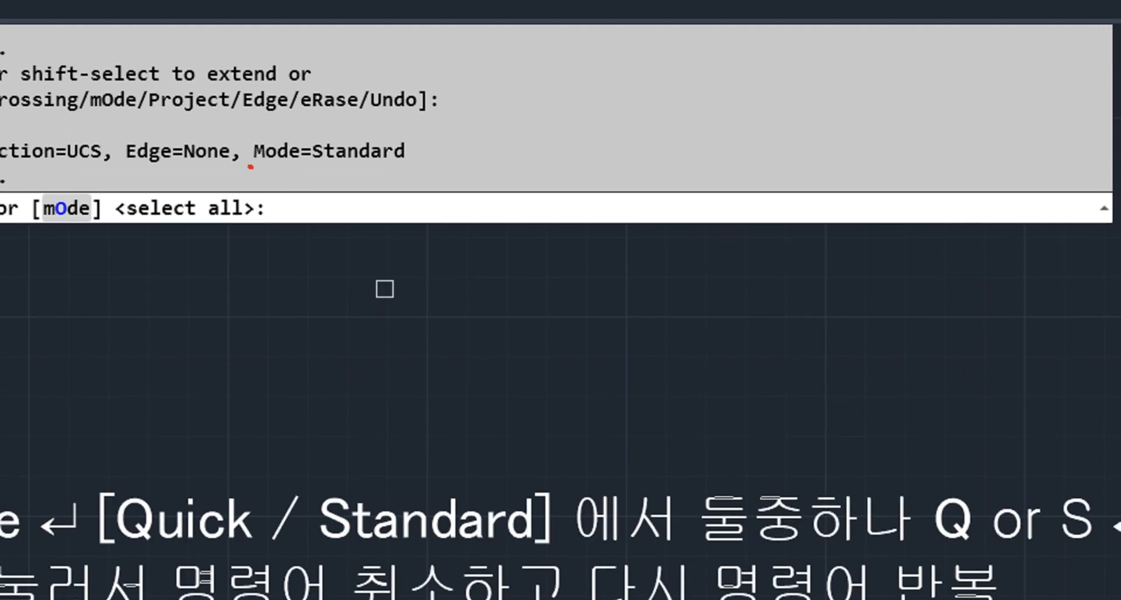
pyautogui.moveTo(250, 166)
pyautogui.keyDown('shift'); pyautogui.mouseDown()
pyautogui.moveTo(411, 166)
pyautogui.moveTo(424, 183)
pyautogui.mouseUp(); pyautogui.keyUp('shift')
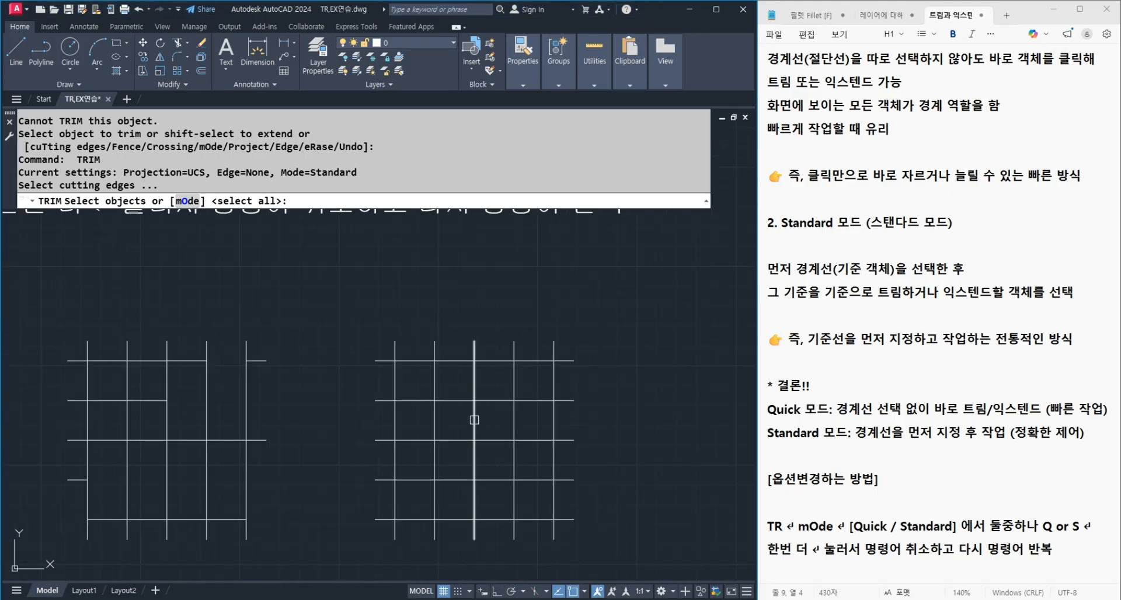
pyautogui.scroll(4, 456, 408)
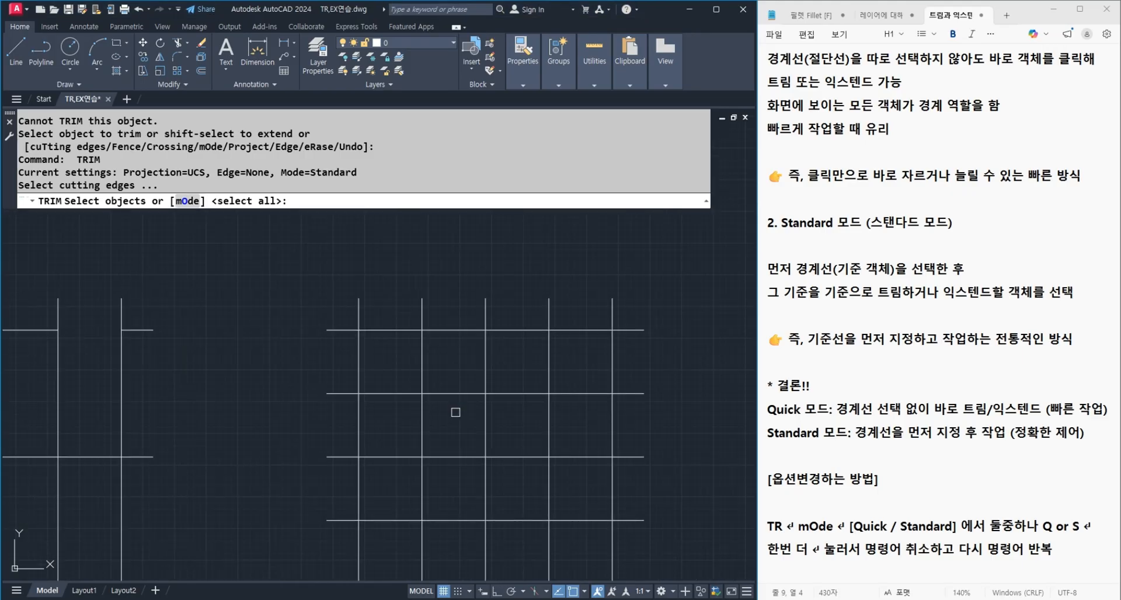
pyautogui.click(396, 318)
pyautogui.click(405, 418)
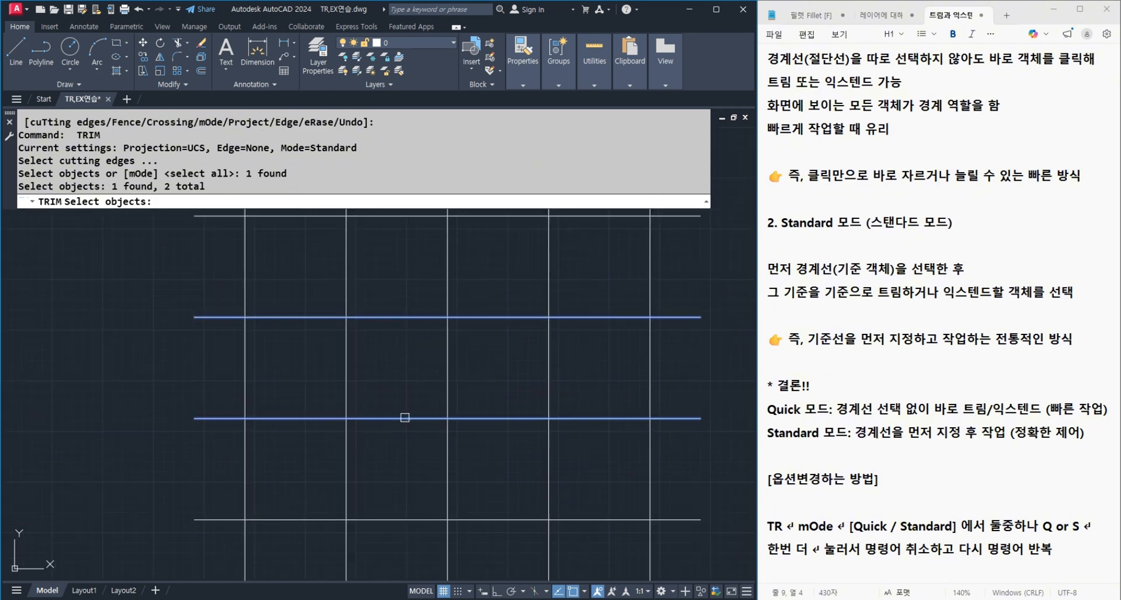
pyautogui.click(447, 386)
pyautogui.click(350, 387)
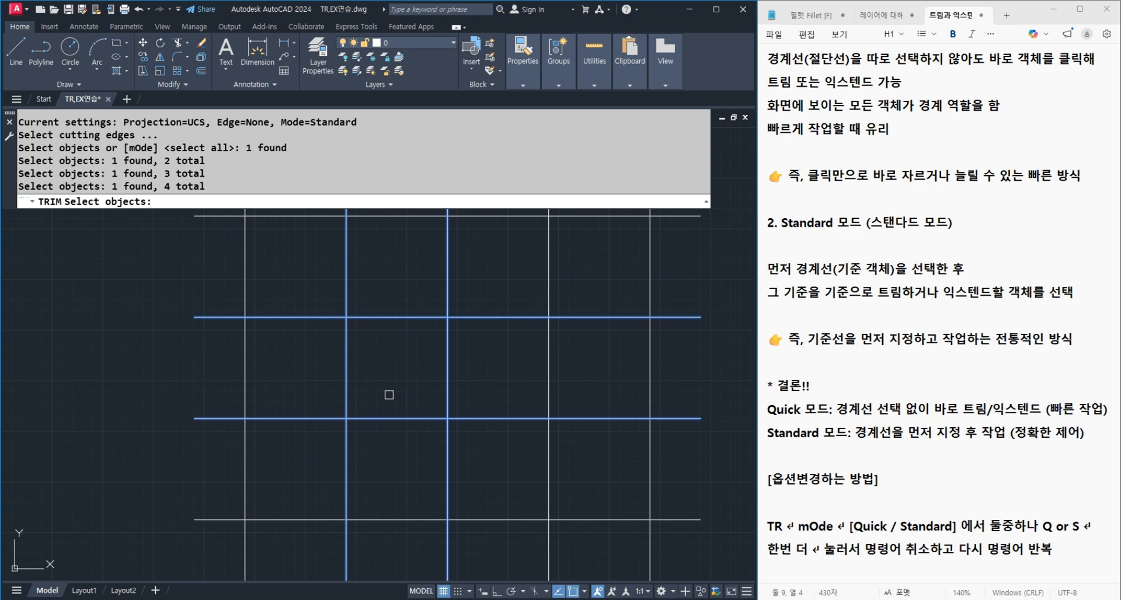
pyautogui.press('Escape')
pyautogui.scroll(-2, 373, 395)
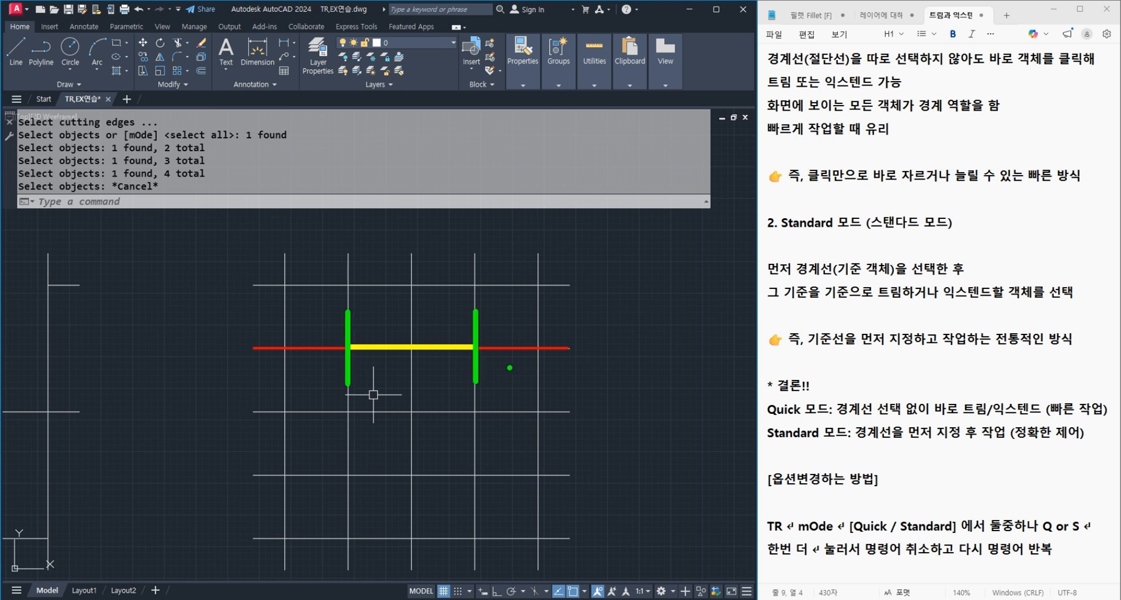
pyautogui.moveTo(271, 323); pyautogui.dragTo(286, 331)
pyautogui.moveTo(499, 331); pyautogui.dragTo(516, 320)
pyautogui.moveTo(435, 351)
pyautogui.mouseDown()
pyautogui.moveTo(390, 346)
pyautogui.moveTo(434, 348)
pyautogui.moveTo(425, 393)
pyautogui.moveTo(436, 408)
pyautogui.moveTo(445, 390)
pyautogui.mouseUp()
pyautogui.click(450, 386)
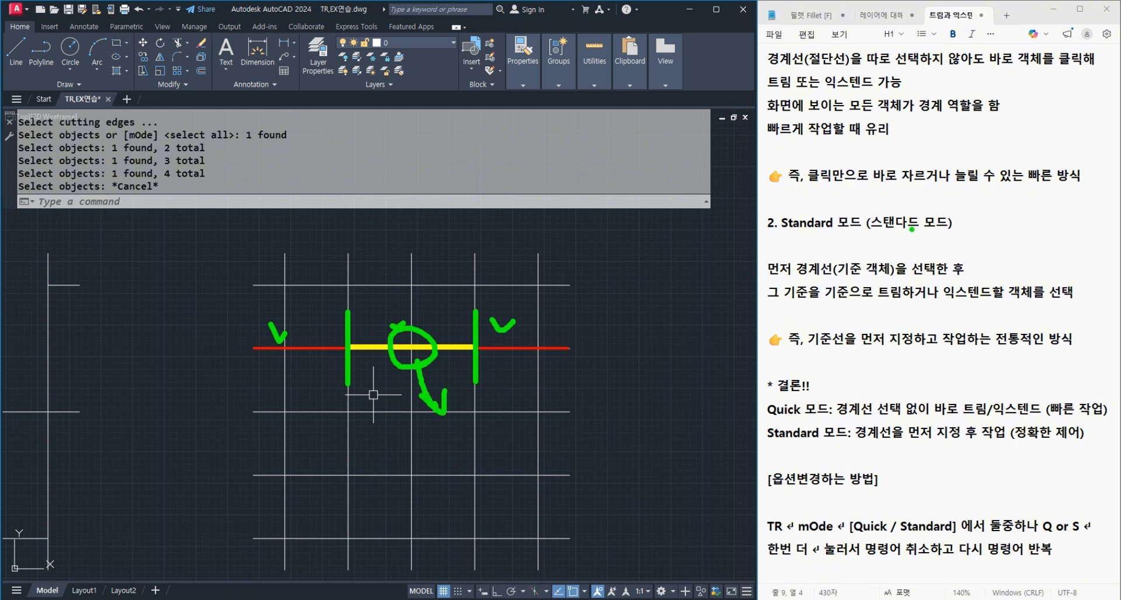
pyautogui.moveTo(763, 281); pyautogui.dragTo(946, 278)
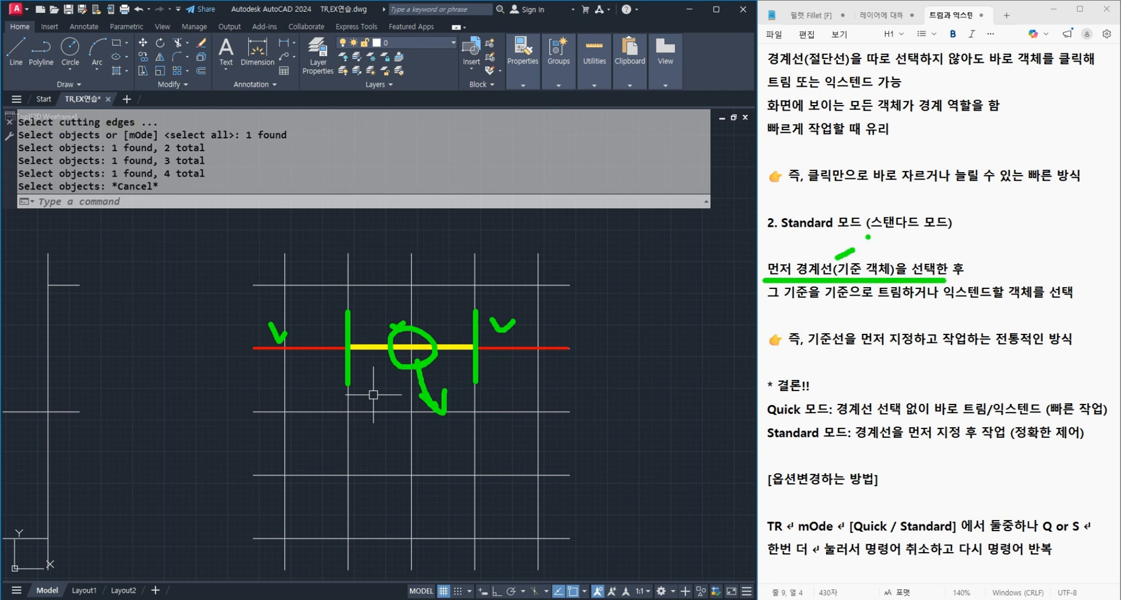
pyautogui.moveTo(875, 235); pyautogui.dragTo(874, 254)
pyautogui.moveTo(887, 230)
pyautogui.mouseDown()
pyautogui.moveTo(889, 253)
pyautogui.moveTo(903, 254)
pyautogui.mouseUp()
pyautogui.moveTo(918, 228); pyautogui.dragTo(921, 260)
pyautogui.moveTo(923, 234)
pyautogui.mouseDown()
pyautogui.moveTo(929, 251)
pyautogui.moveTo(959, 248)
pyautogui.mouseUp()
pyautogui.moveTo(964, 239); pyautogui.dragTo(982, 250)
pyautogui.moveTo(977, 245); pyautogui.dragTo(994, 256)
pyautogui.moveTo(1007, 218)
pyautogui.mouseDown()
pyautogui.moveTo(998, 257)
pyautogui.moveTo(1028, 240)
pyautogui.mouseUp()
pyautogui.moveTo(1039, 217)
pyautogui.mouseDown()
pyautogui.moveTo(1040, 250)
pyautogui.moveTo(1051, 235)
pyautogui.moveTo(1054, 252)
pyautogui.mouseUp()
pyautogui.moveTo(1058, 239); pyautogui.dragTo(1080, 234)
pyautogui.moveTo(1081, 217); pyautogui.dragTo(1077, 253)
pyautogui.moveTo(1078, 251); pyautogui.dragTo(1097, 245)
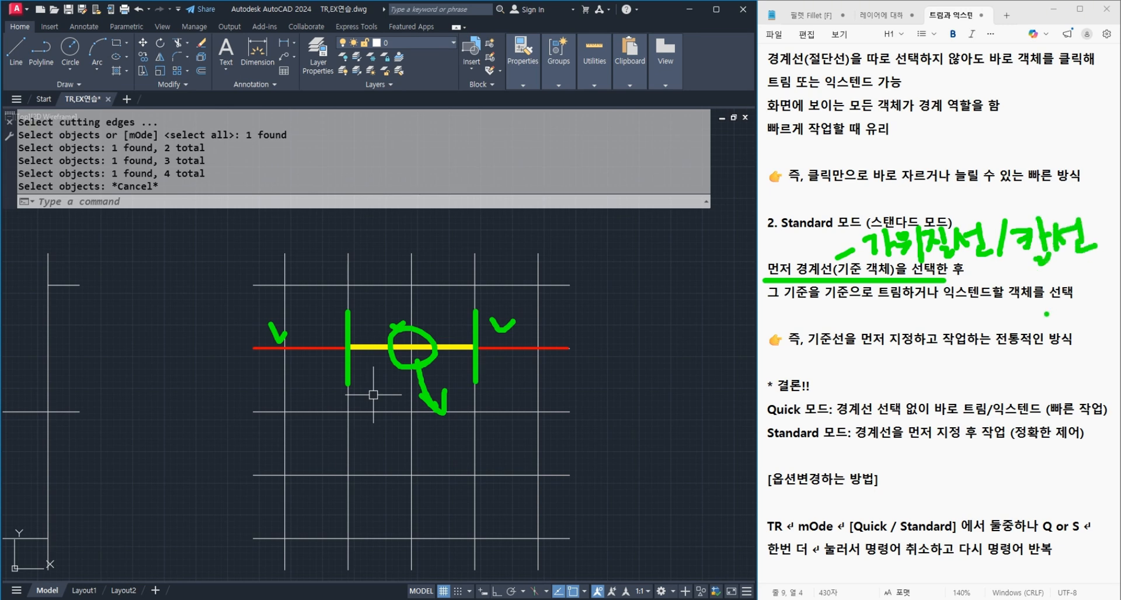
pyautogui.press('Escape')
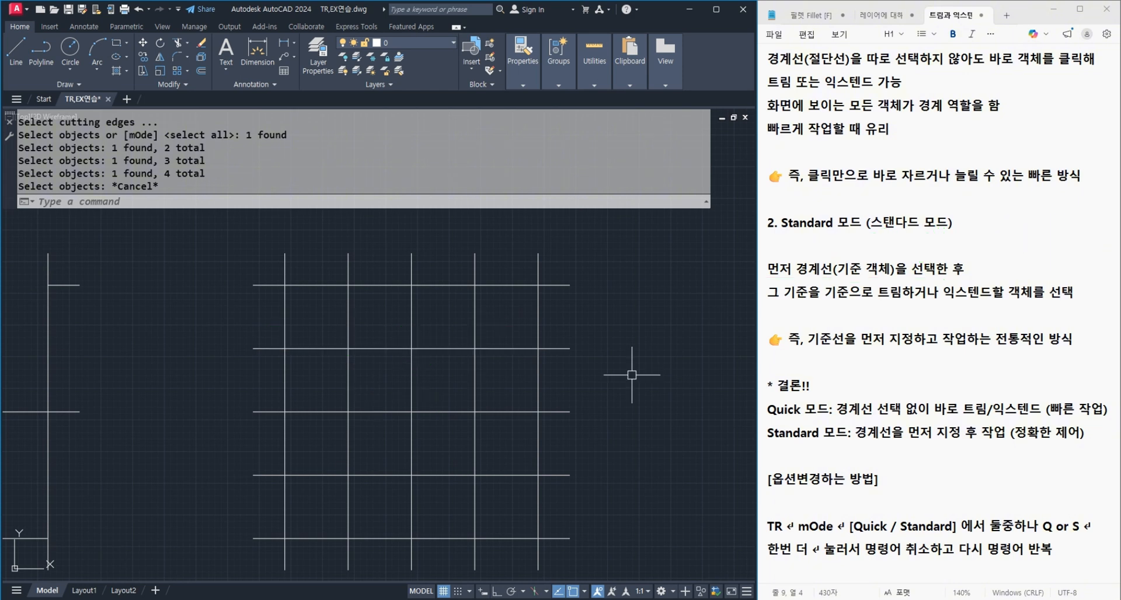
# Step: Start the Trim command and set the right grid's second and fourth vertical lines as cutting edges
pyautogui.write('tr')
pyautogui.press('Return')
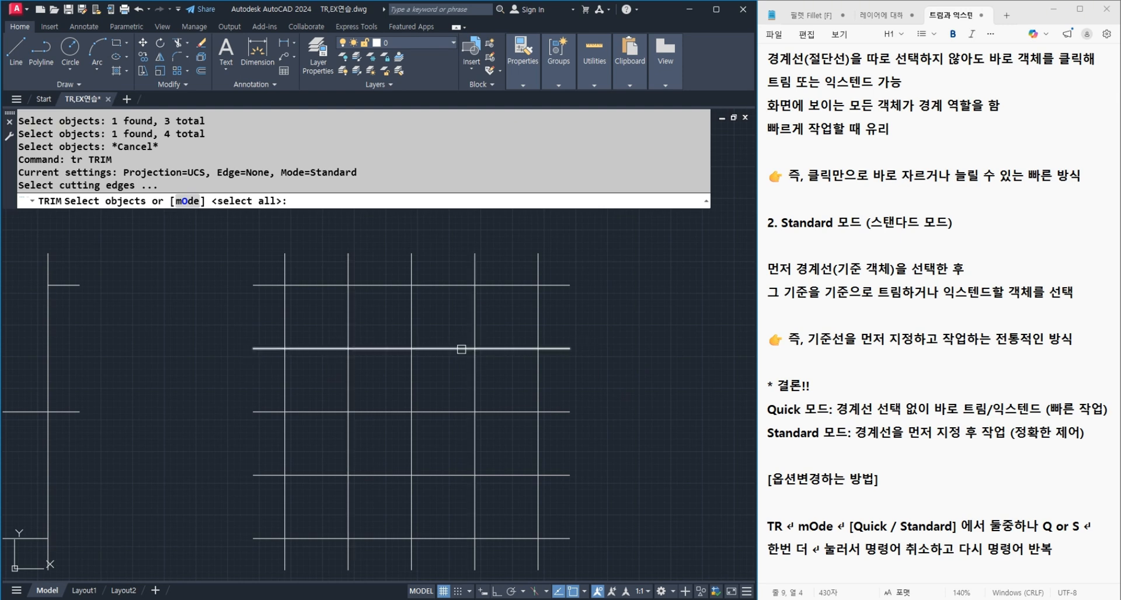
pyautogui.moveTo(352, 344)
pyautogui.mouseDown()
pyautogui.moveTo(456, 348)
pyautogui.moveTo(463, 364)
pyautogui.mouseUp()
pyautogui.press('Escape')
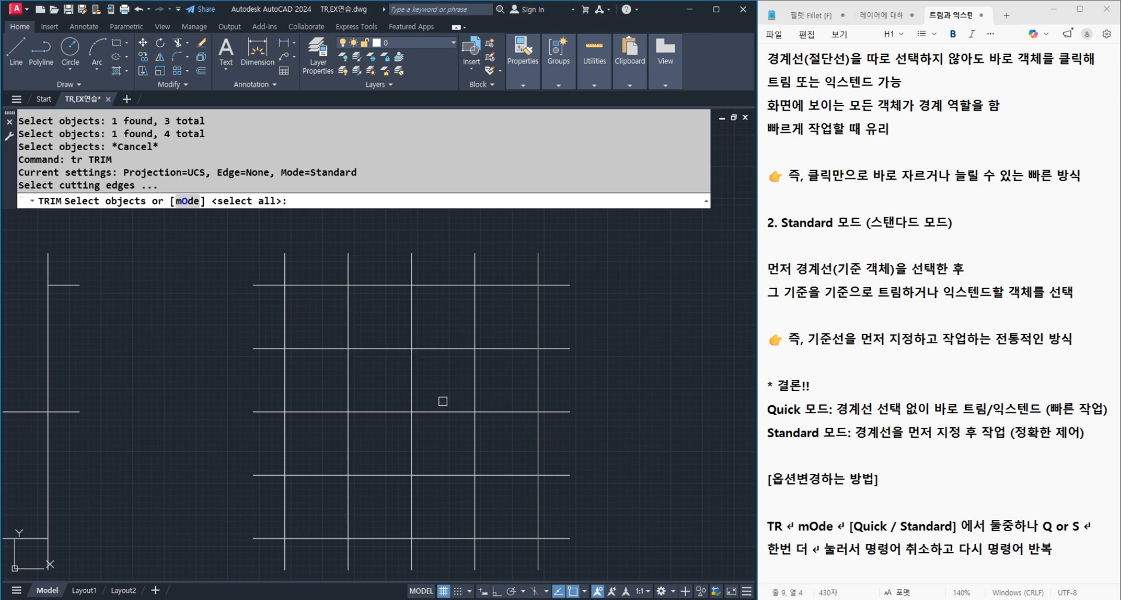
pyautogui.click(350, 327)
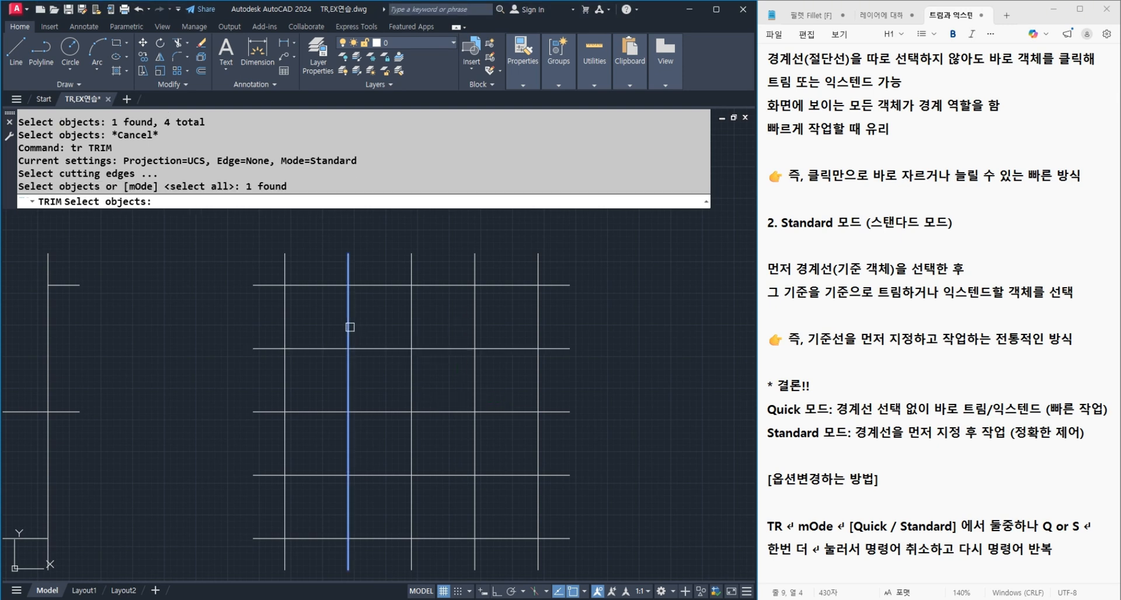
pyautogui.click(476, 328)
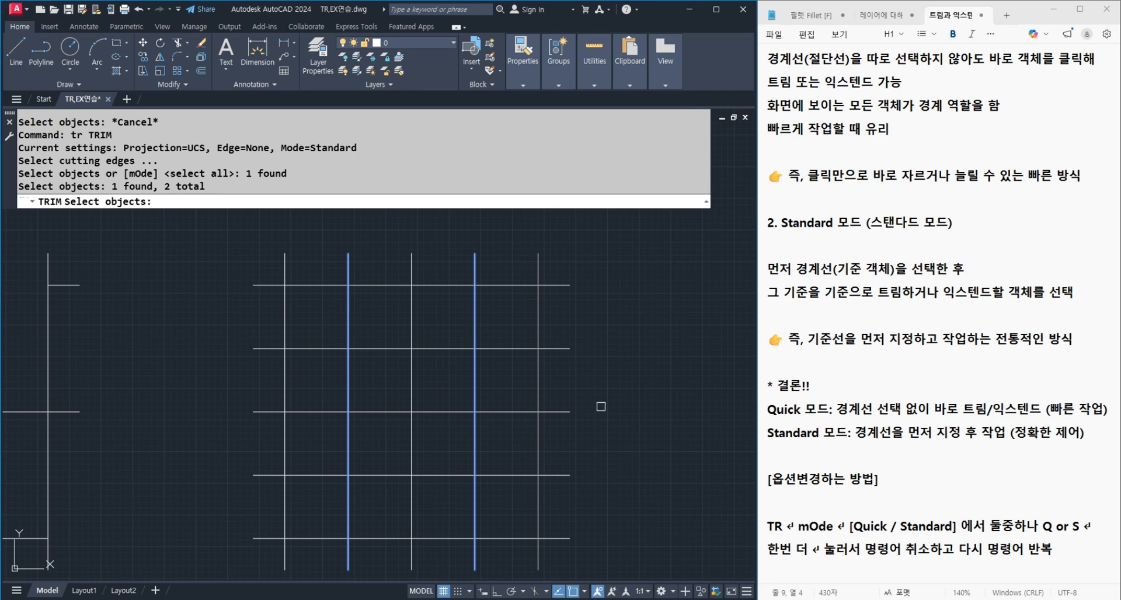
pyautogui.press('Return')
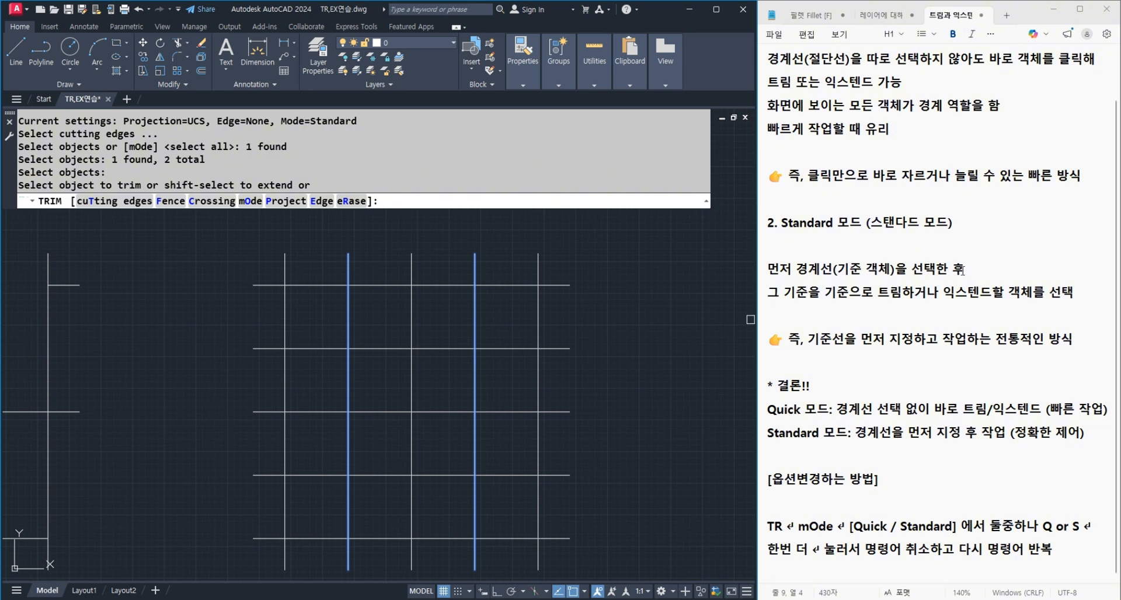
# Step: Trim away the part of the right grid's second horizontal line from the top that lies between the two cutting edges
pyautogui.click(422, 349)
pyautogui.click(412, 358)
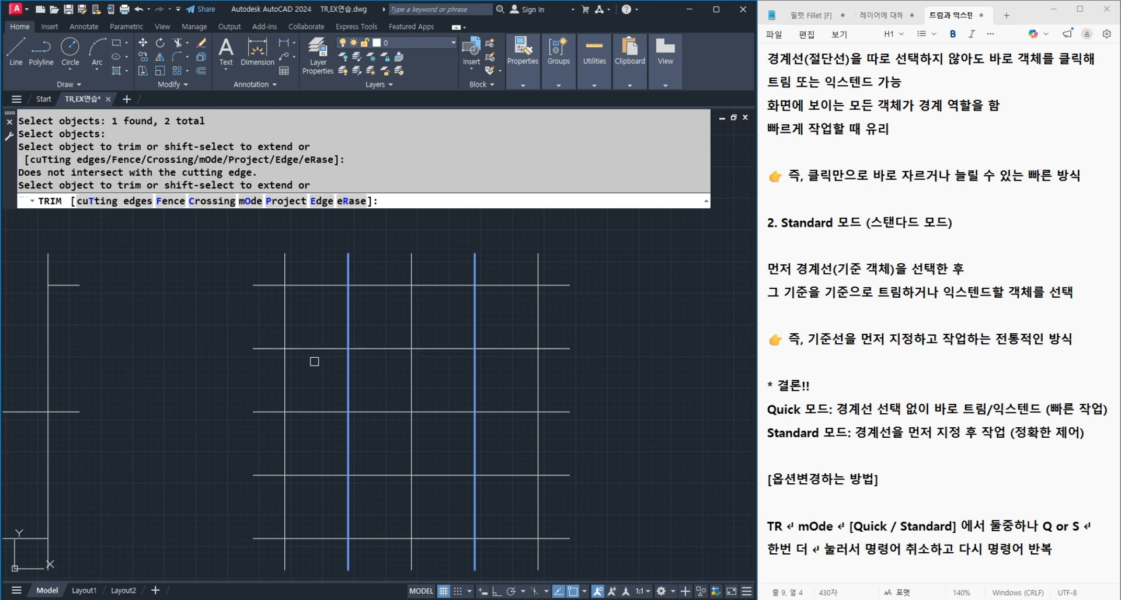
pyautogui.moveTo(255, 348); pyautogui.dragTo(470, 359)
pyautogui.moveTo(479, 355); pyautogui.dragTo(571, 355)
pyautogui.moveTo(571, 346)
pyautogui.mouseDown()
pyautogui.moveTo(576, 357)
pyautogui.moveTo(516, 365)
pyautogui.moveTo(534, 363)
pyautogui.moveTo(574, 319)
pyautogui.mouseUp()
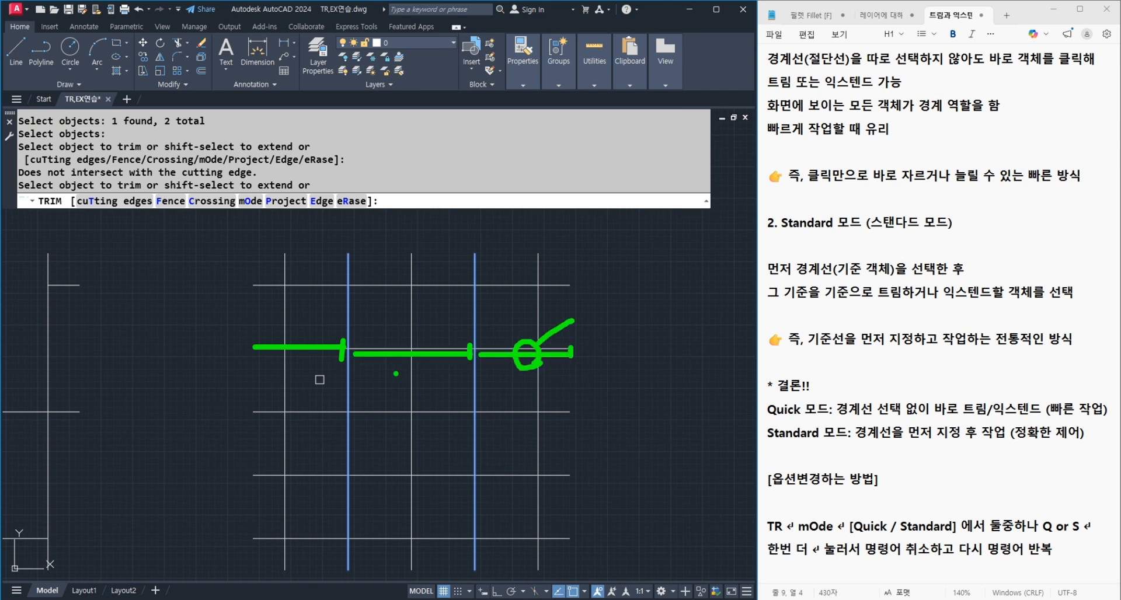
pyautogui.moveTo(405, 339)
pyautogui.mouseDown()
pyautogui.moveTo(403, 369)
pyautogui.moveTo(428, 318)
pyautogui.mouseUp()
pyautogui.moveTo(266, 366)
pyautogui.mouseDown()
pyautogui.moveTo(280, 353)
pyautogui.moveTo(236, 308)
pyautogui.mouseUp()
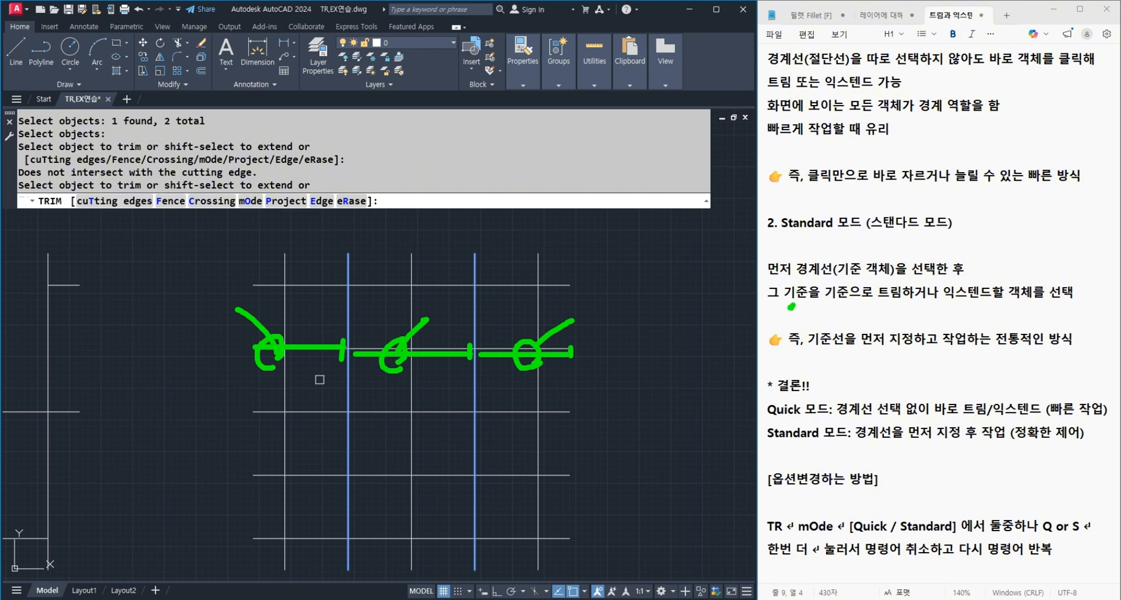
pyautogui.moveTo(791, 306); pyautogui.dragTo(874, 303)
pyautogui.press('Escape')
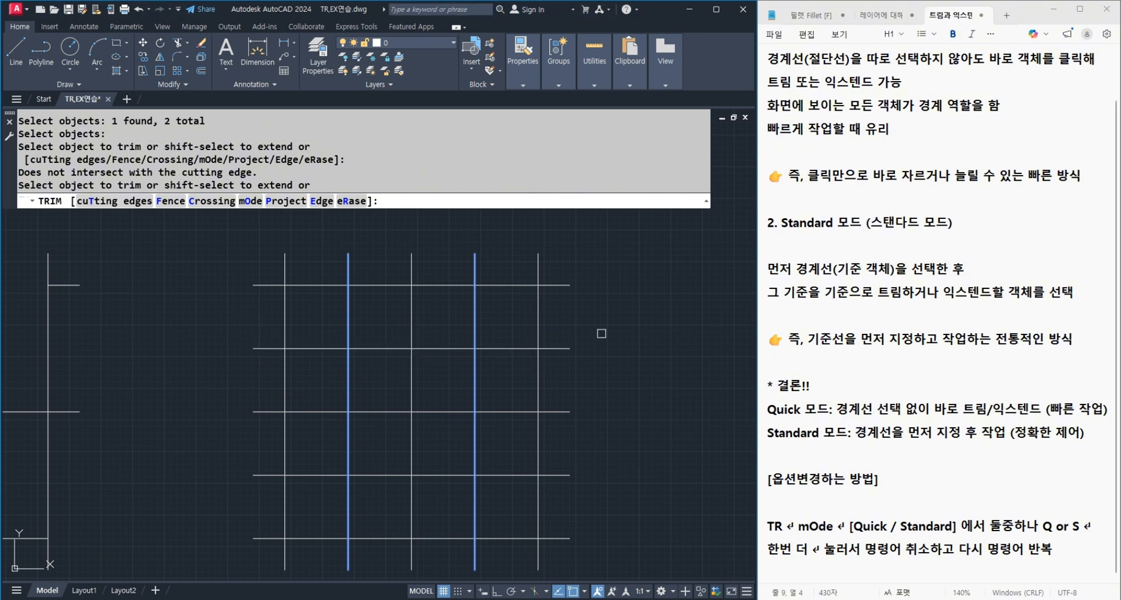
pyautogui.click(440, 349)
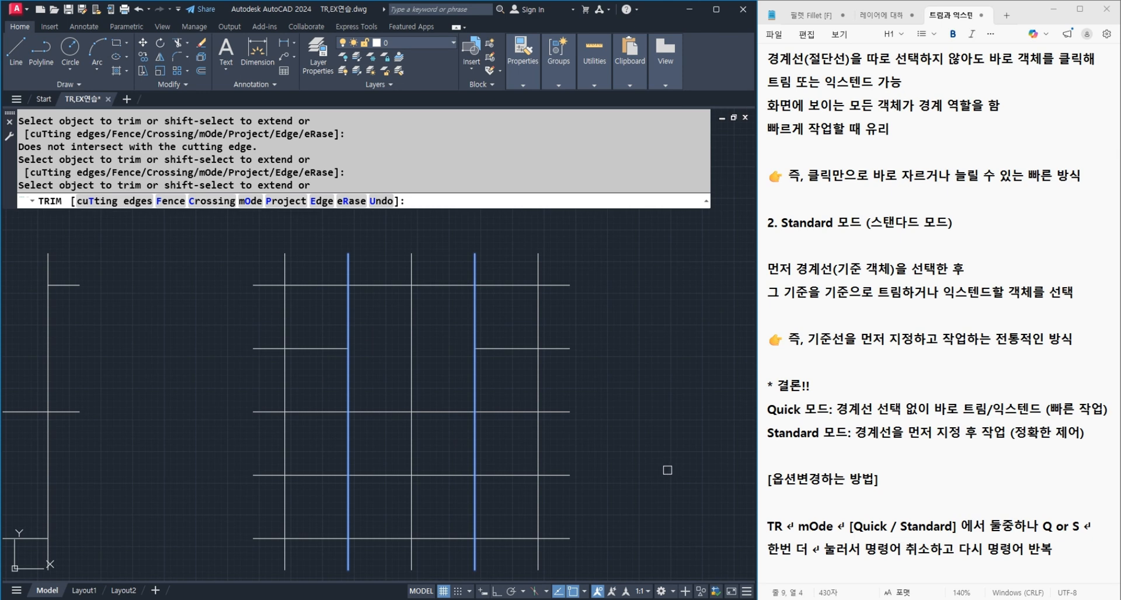
pyautogui.hotkey('ctrl', '2')
pyautogui.moveTo(477, 553); pyautogui.dragTo(476, 253)
pyautogui.moveTo(344, 573); pyautogui.dragTo(345, 253)
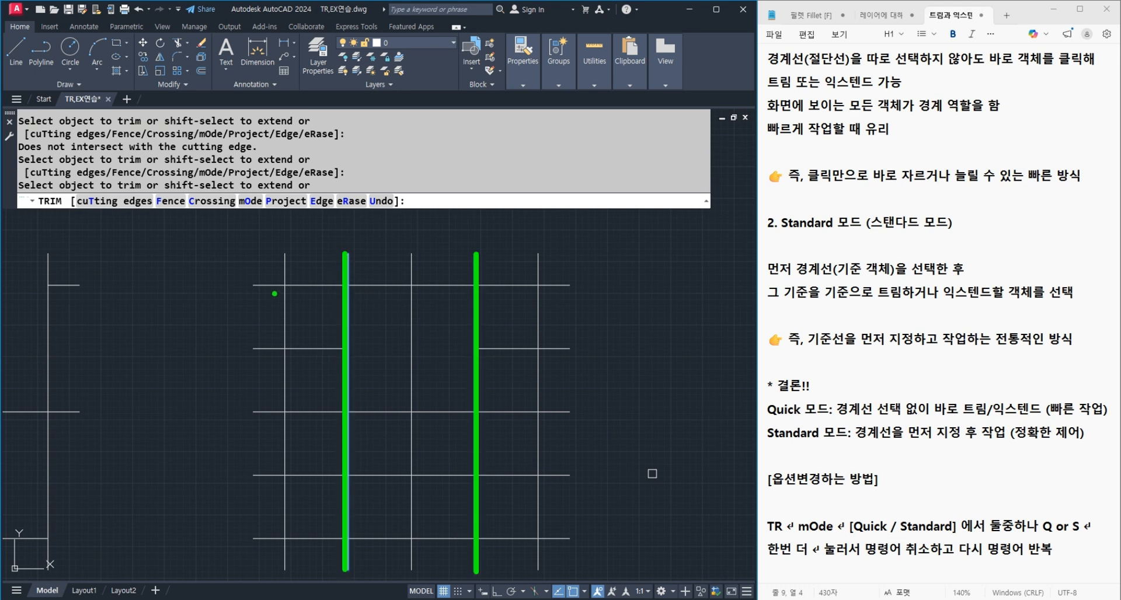
pyautogui.moveTo(264, 283)
pyautogui.mouseDown()
pyautogui.moveTo(663, 247)
pyautogui.moveTo(618, 263)
pyautogui.mouseUp()
pyautogui.moveTo(263, 371); pyautogui.dragTo(560, 342)
pyautogui.moveTo(326, 407); pyautogui.dragTo(592, 395)
pyautogui.moveTo(312, 471); pyautogui.dragTo(542, 461)
pyautogui.moveTo(351, 529); pyautogui.dragTo(519, 526)
pyautogui.press('Escape')
# Step: Try trimming the fourth horizontal line beyond the right cutting edge and the bottom line beyond the left one, and undo both trims
pyautogui.click(530, 533)
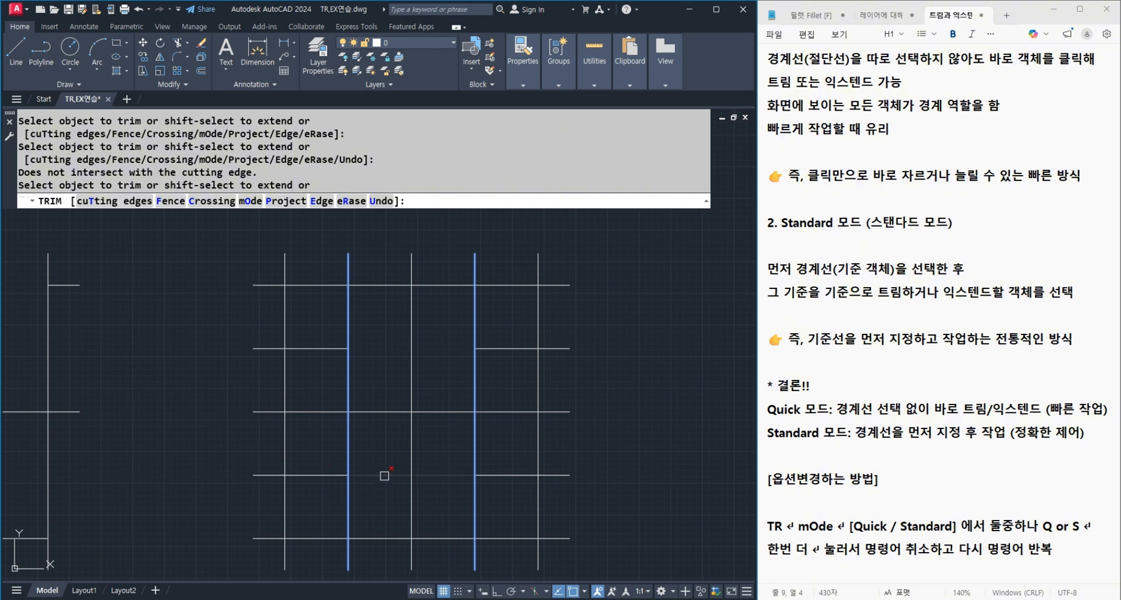
pyautogui.click(536, 506)
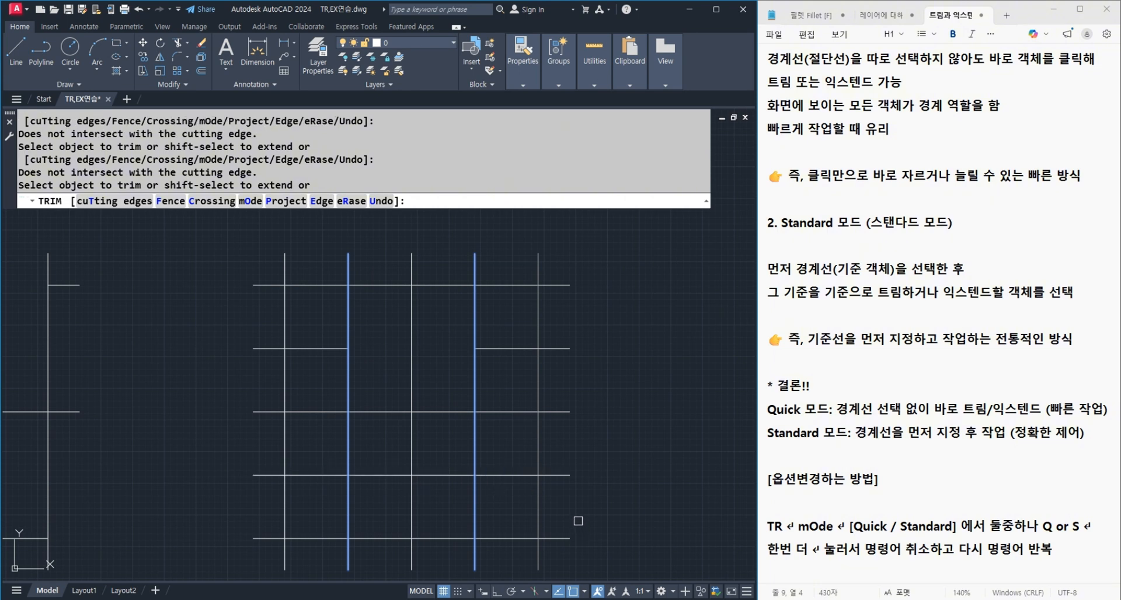
pyautogui.click(499, 476)
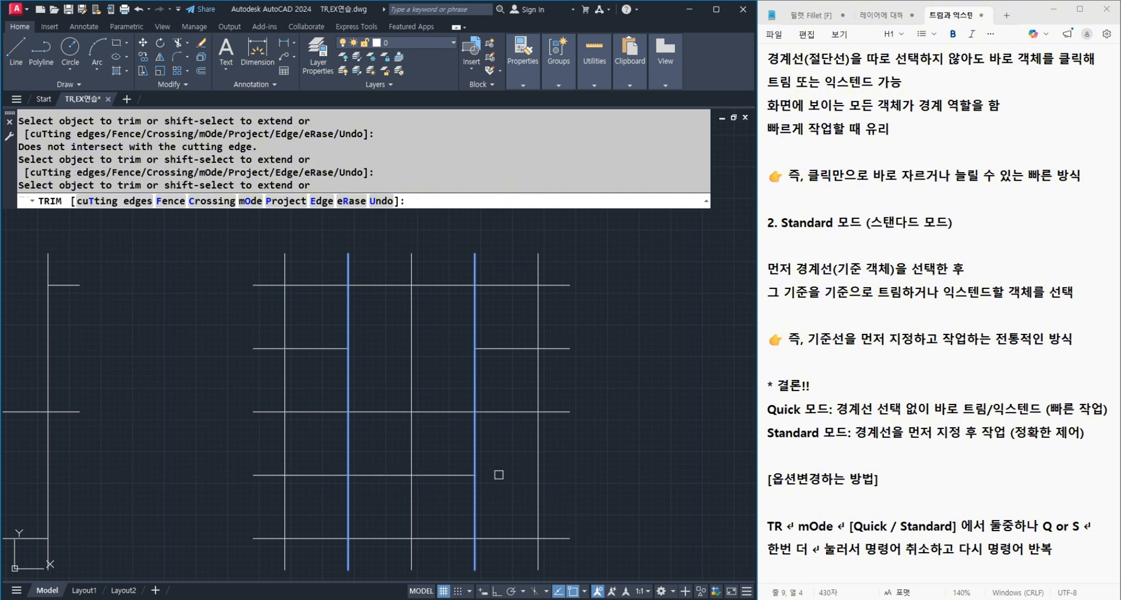
pyautogui.click(325, 538)
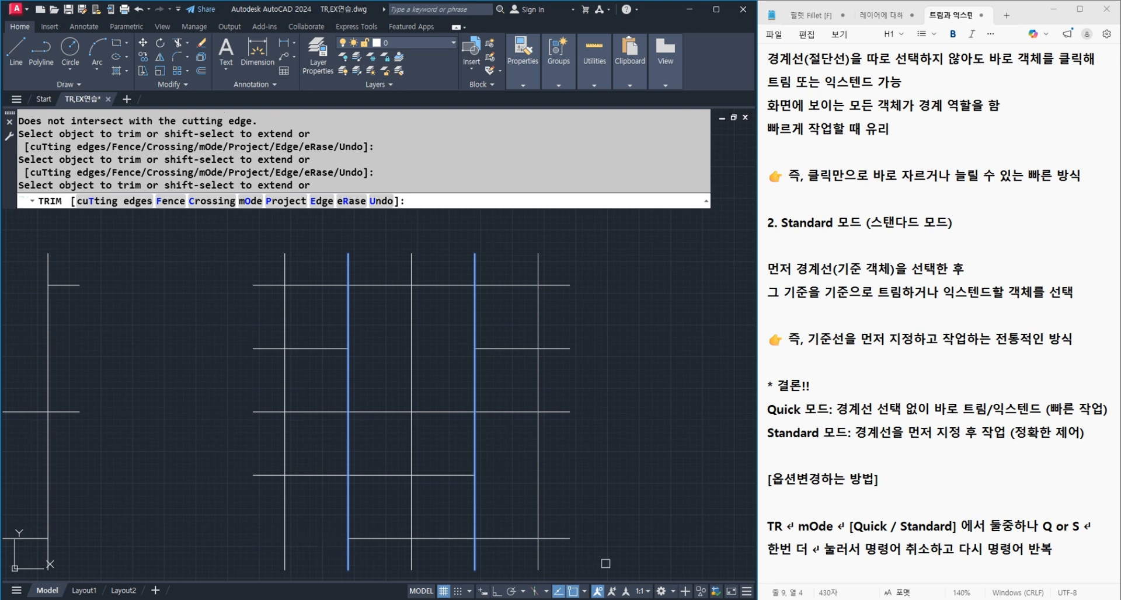
pyautogui.hotkey('ctrl', 'z')
pyautogui.hotkey('ctrl', 'z')
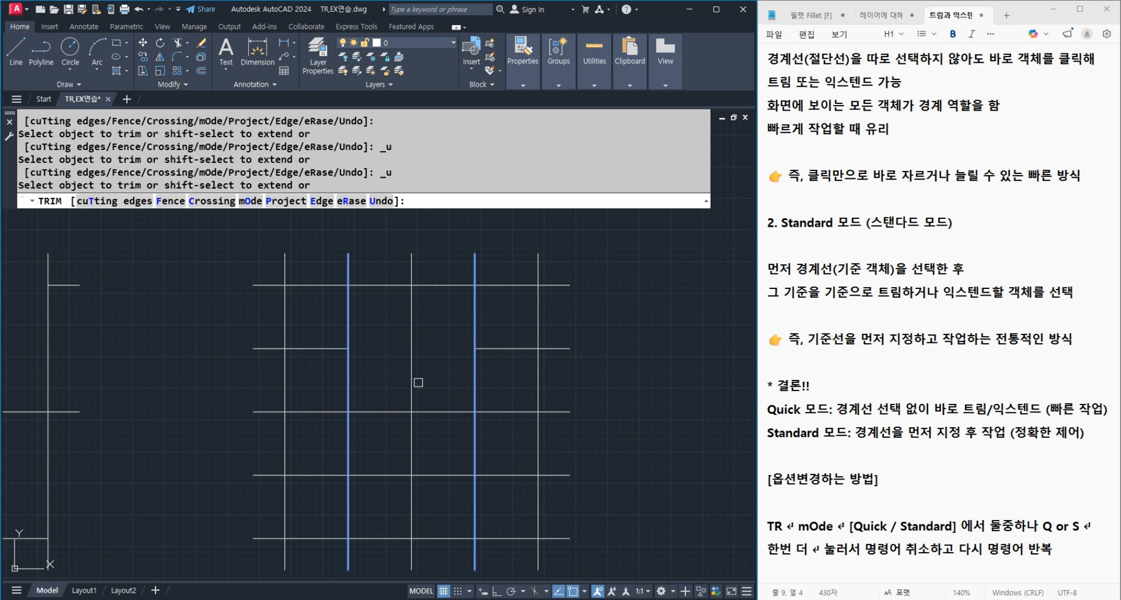
# Step: Try to trim the right grid's middle vertical line by direct picks and a crossing window, and end the command
pyautogui.click(411, 378)
pyautogui.click(410, 371)
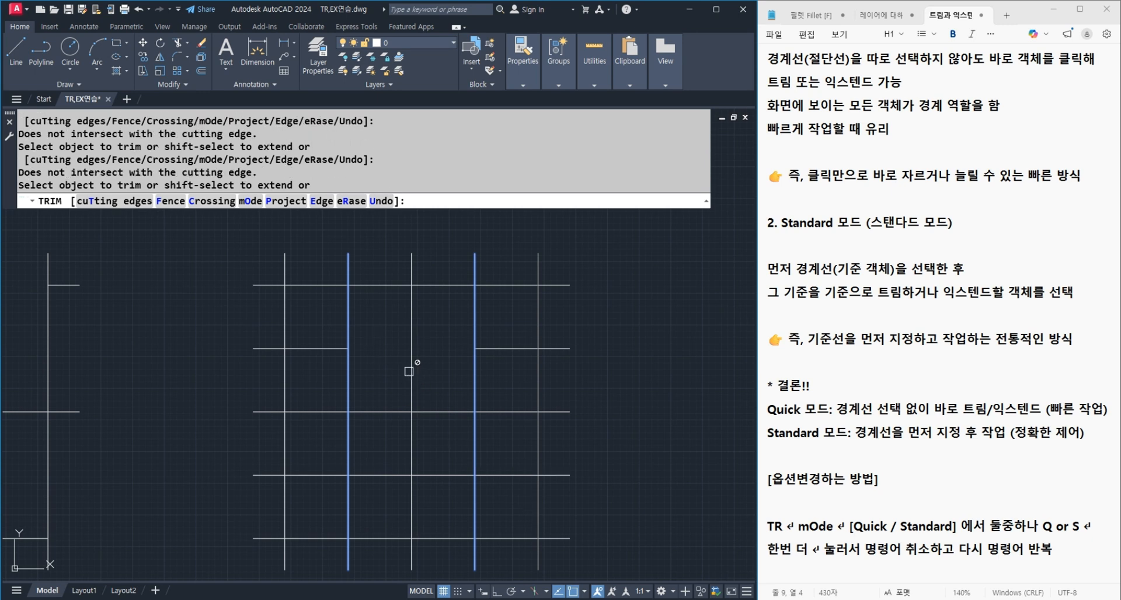
pyautogui.click(386, 351)
pyautogui.click(444, 379)
pyautogui.click(385, 335)
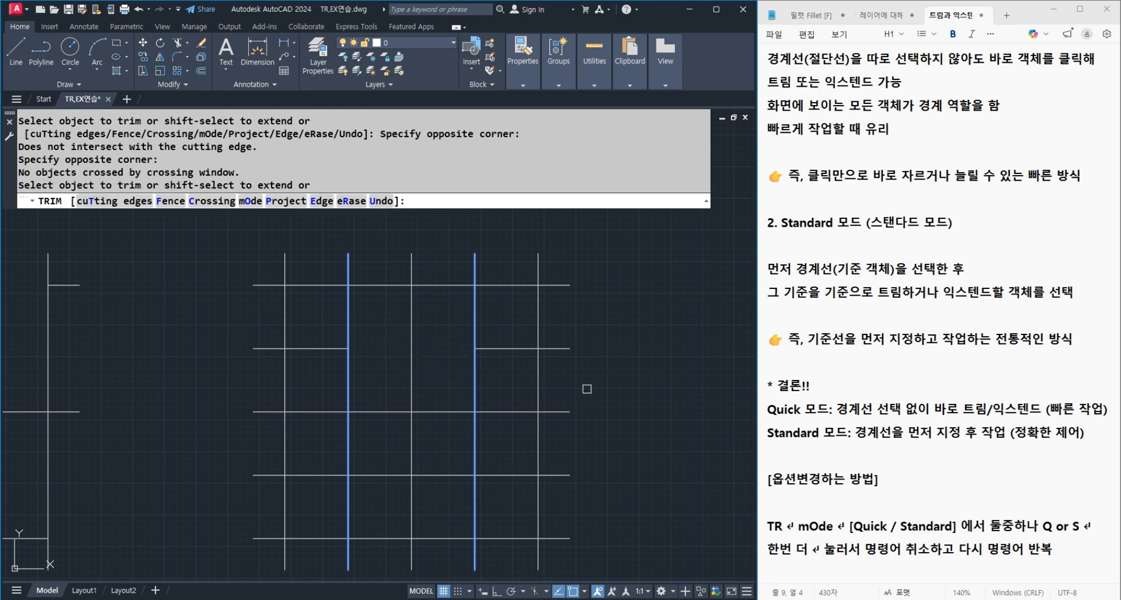
pyautogui.press('Return')
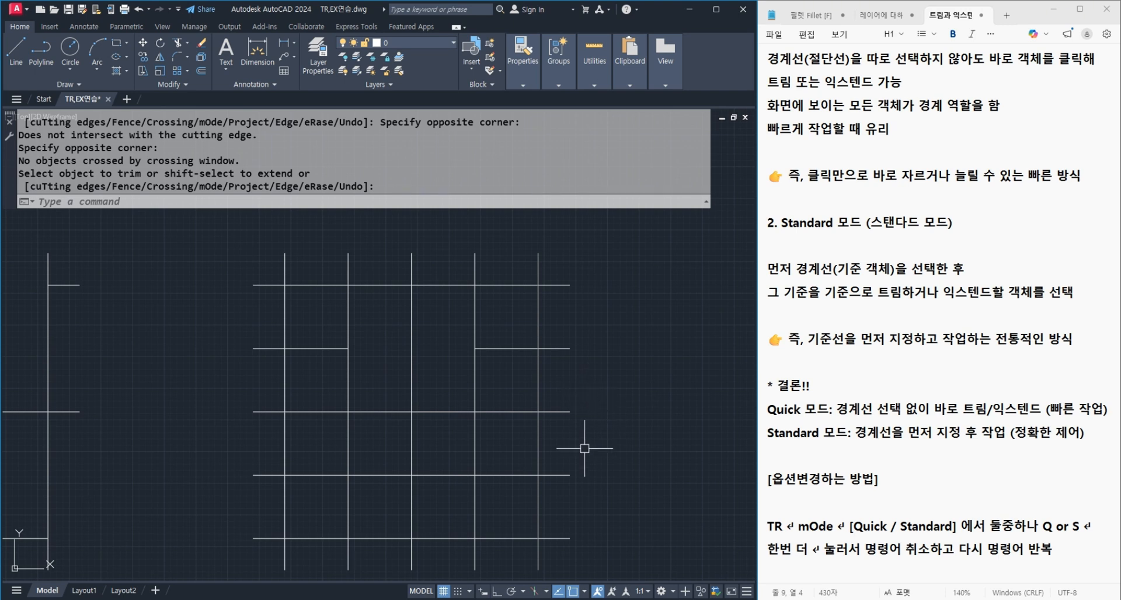
# Step: Start the Trim command and set the right grid's first vertical line as the only cutting edge
pyautogui.scroll(-3, 642, 422)
pyautogui.moveTo(428, 485); pyautogui.dragTo(463, 481, button='middle')
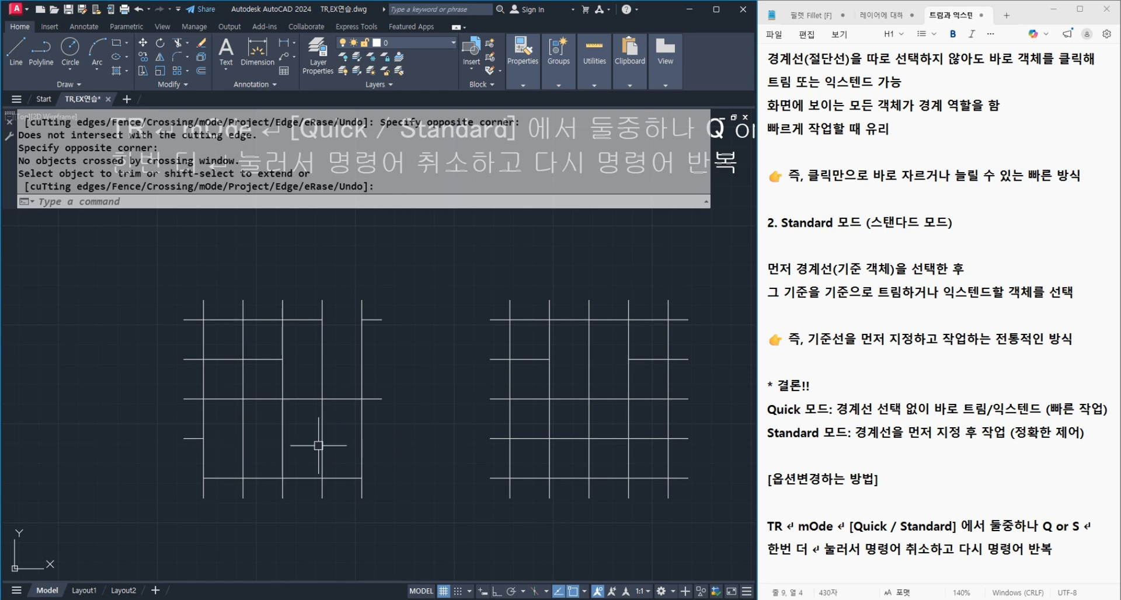
pyautogui.scroll(2, 544, 454)
pyautogui.moveTo(564, 468); pyautogui.dragTo(529, 474, button='middle')
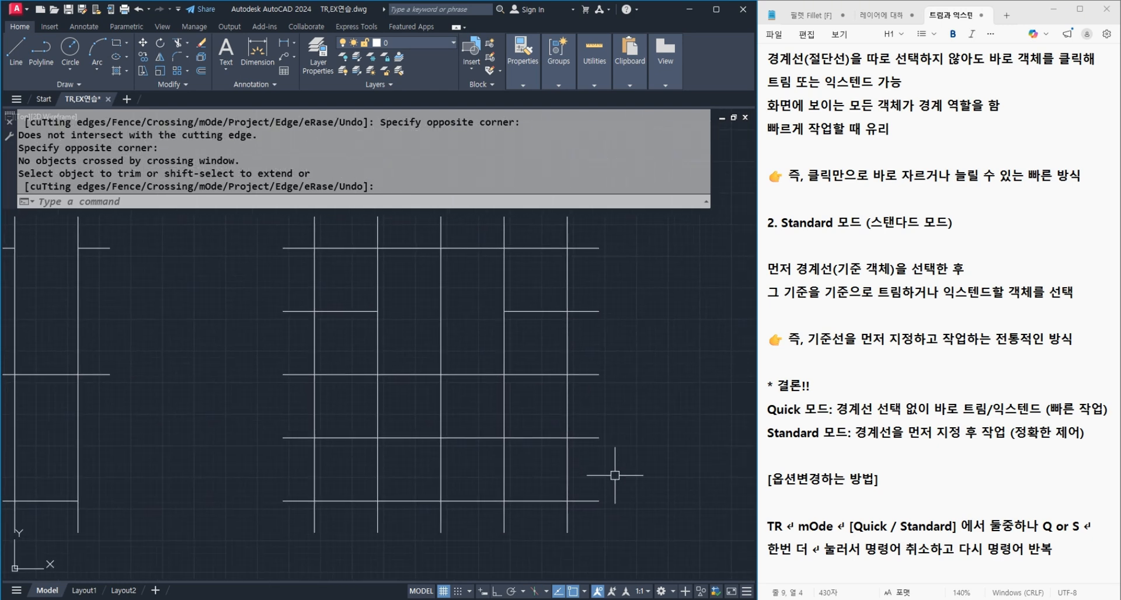
pyautogui.press('Escape')
pyautogui.write('tr')
pyautogui.press('Return')
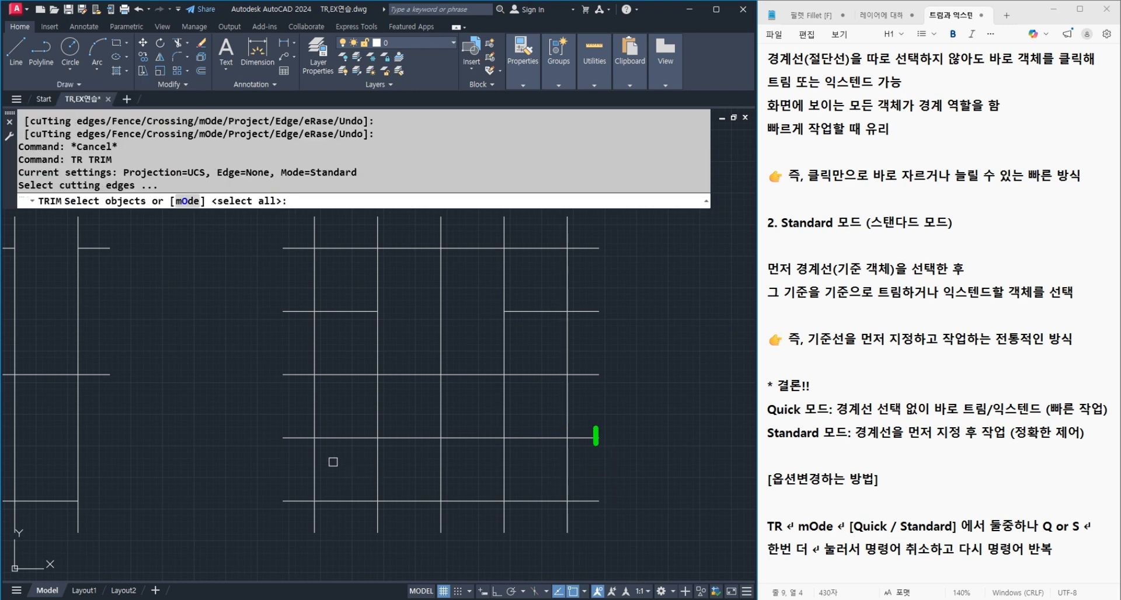
pyautogui.moveTo(595, 437)
pyautogui.mouseDown()
pyautogui.moveTo(315, 438)
pyautogui.moveTo(317, 453)
pyautogui.mouseUp()
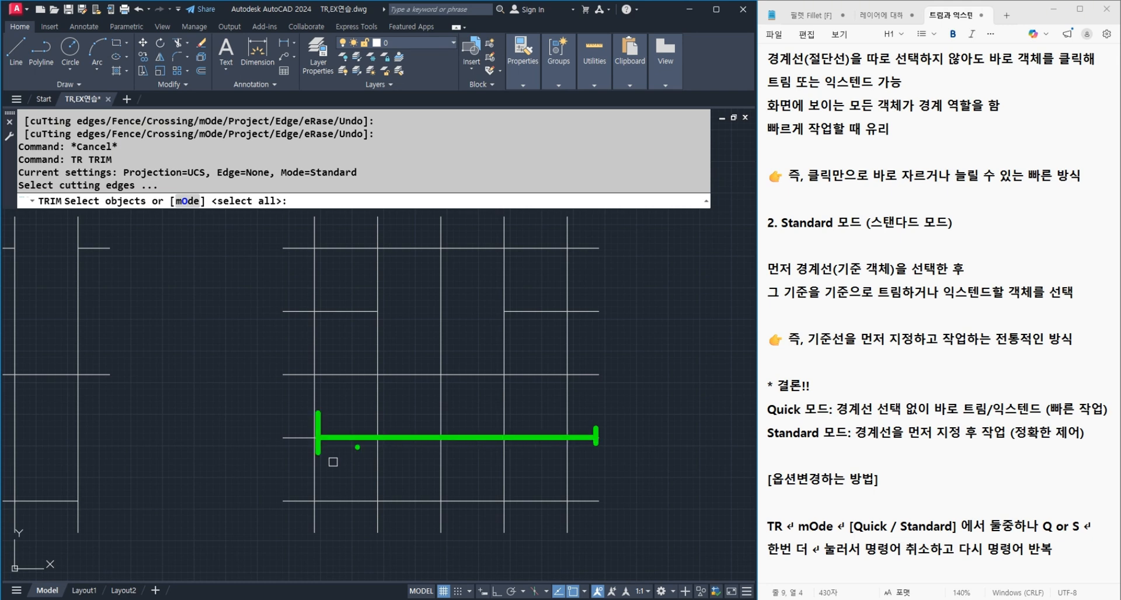
pyautogui.click(317, 458)
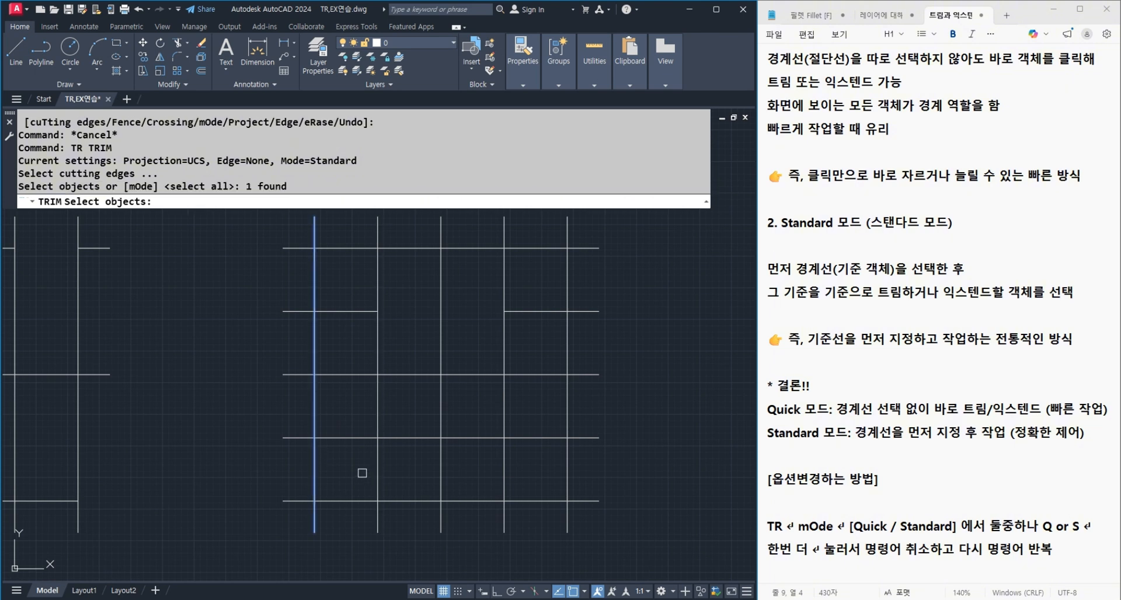
pyautogui.press('Return')
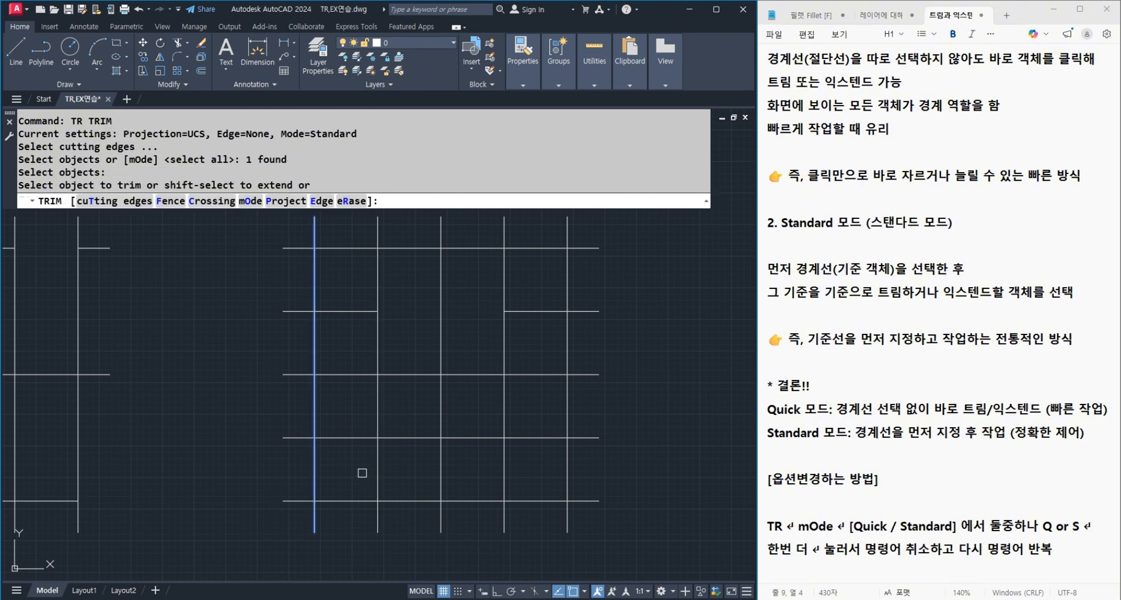
# Step: Trim away the right grid's fourth horizontal line from the top beyond the cutting edge, keeping the short outer stub, and end the command
pyautogui.click(299, 438)
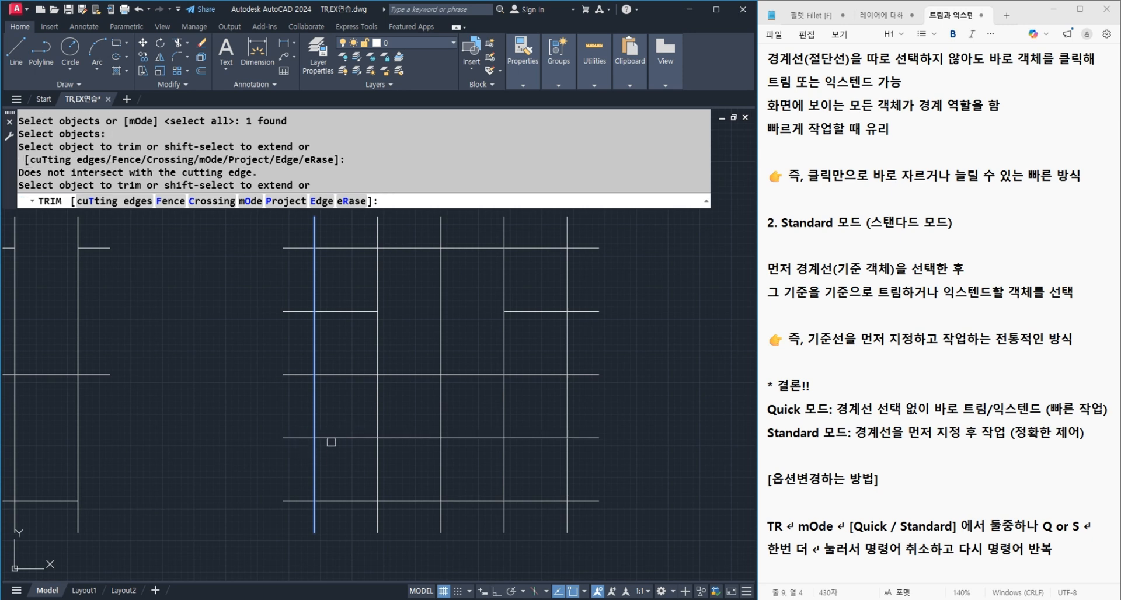
pyautogui.click(336, 436)
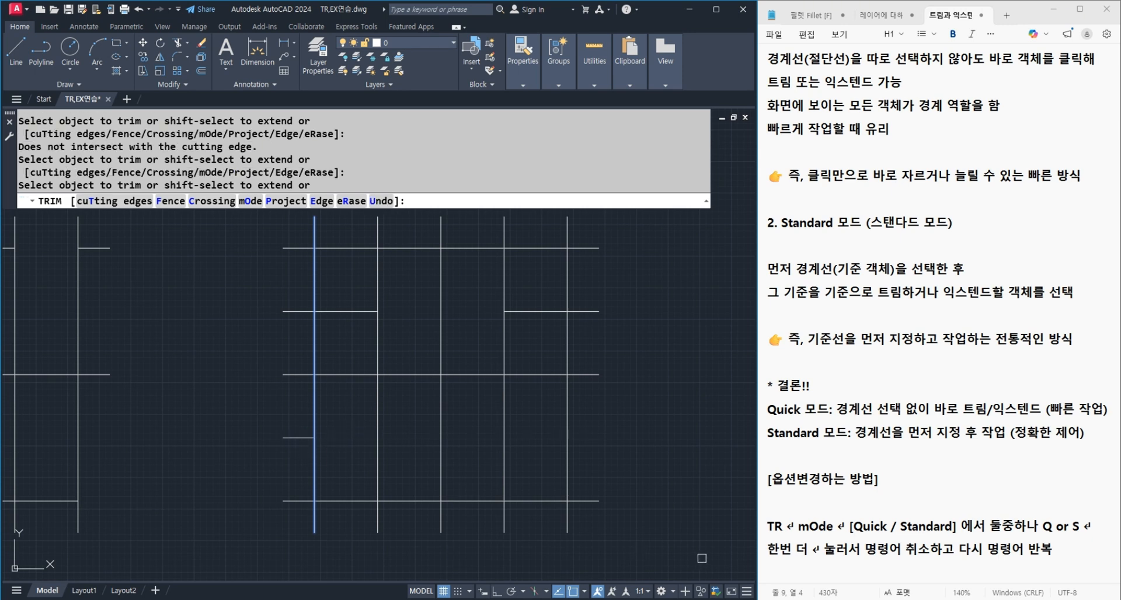
pyautogui.press('Return')
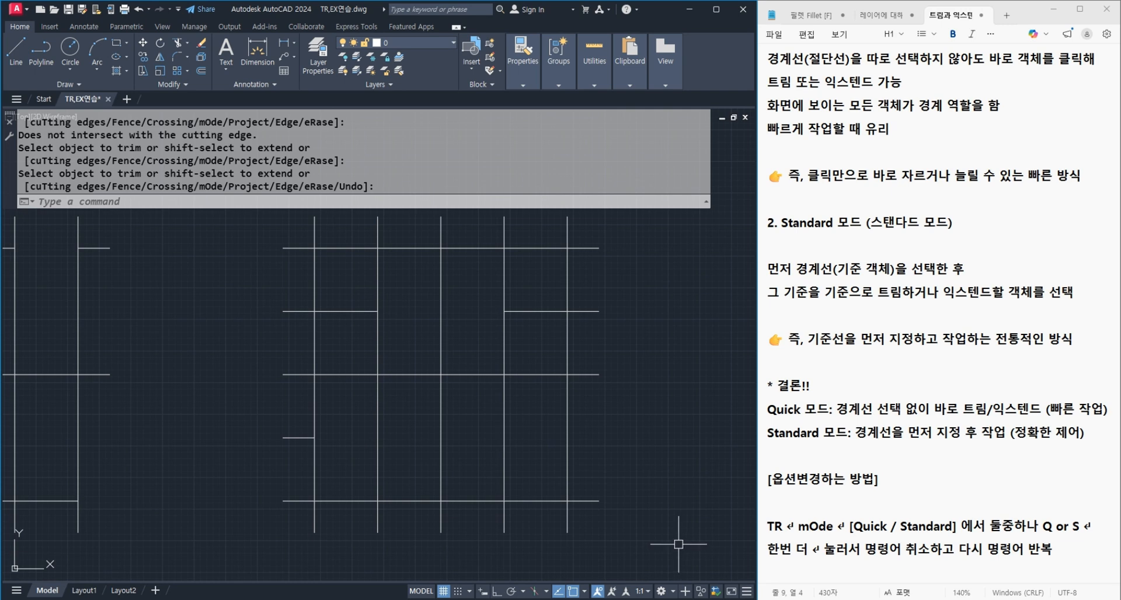
# Step: Start the Extend command for work on the left grid
pyautogui.scroll(-2, 654, 491)
pyautogui.moveTo(657, 487)
pyautogui.mouseDown(button='middle')
pyautogui.moveTo(455, 484)
pyautogui.moveTo(507, 474)
pyautogui.mouseUp(button='middle')
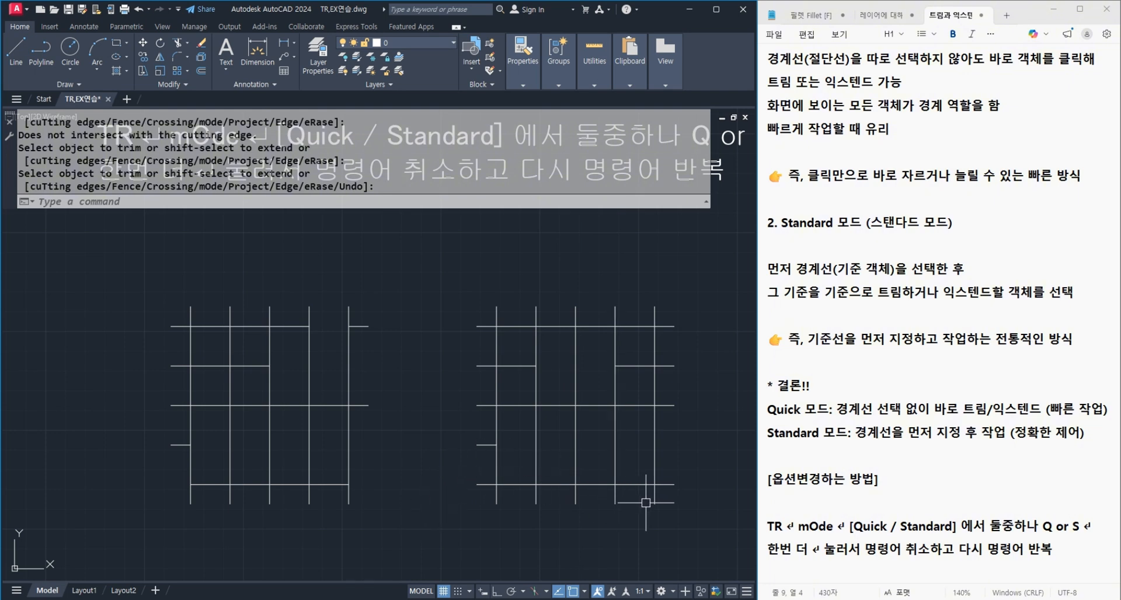
pyautogui.scroll(-3, 549, 485)
pyautogui.scroll(3, 286, 471)
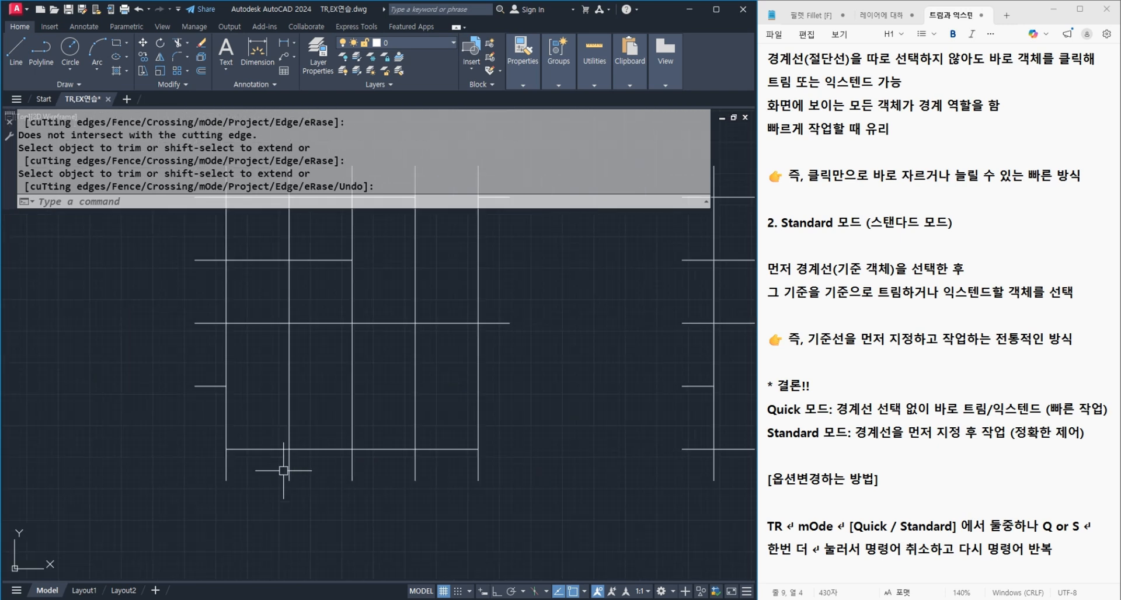
pyautogui.write('ex')
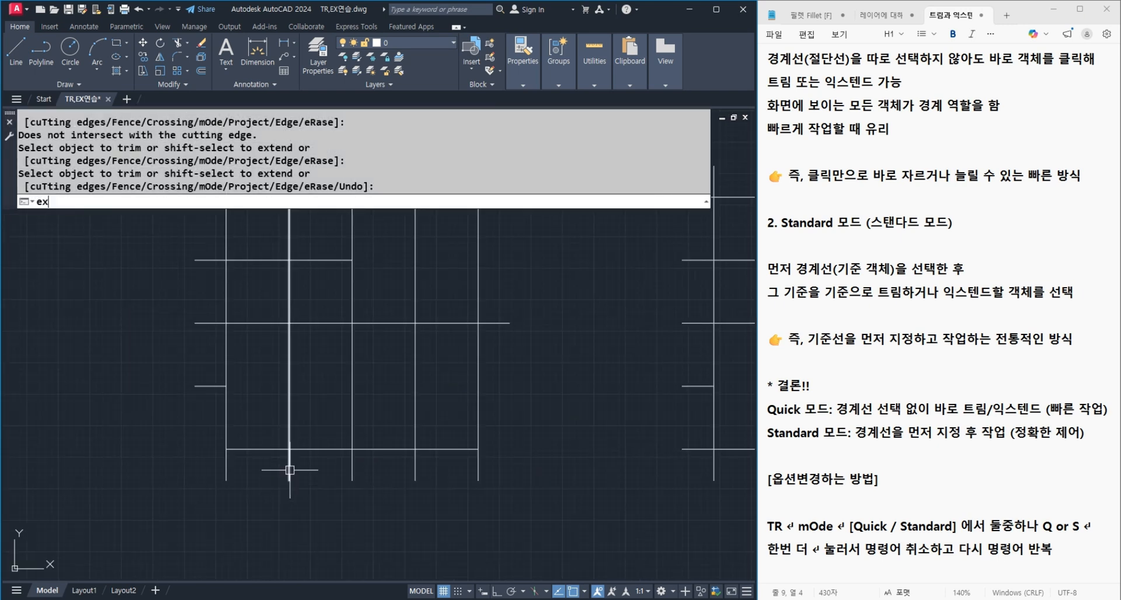
pyautogui.press('Return')
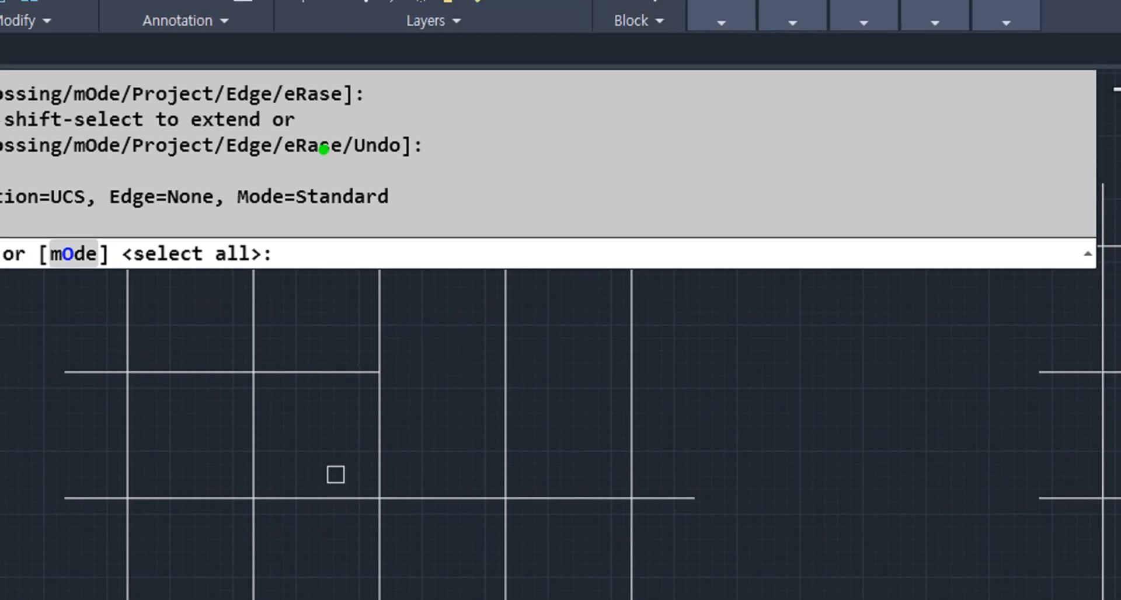
pyautogui.moveTo(230, 217)
pyautogui.mouseDown()
pyautogui.moveTo(419, 216)
pyautogui.moveTo(445, 202)
pyautogui.mouseUp()
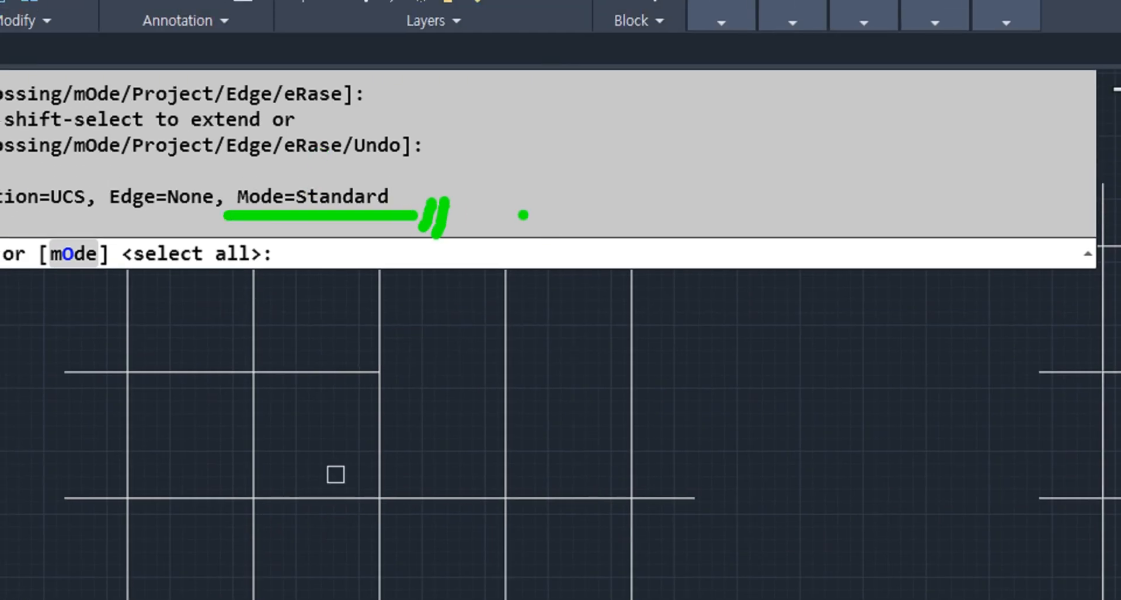
pyautogui.moveTo(487, 163)
pyautogui.mouseDown()
pyautogui.moveTo(534, 181)
pyautogui.moveTo(537, 205)
pyautogui.mouseUp()
pyautogui.moveTo(578, 143)
pyautogui.mouseDown()
pyautogui.moveTo(581, 205)
pyautogui.moveTo(613, 200)
pyautogui.mouseUp()
pyautogui.moveTo(813, 124)
pyautogui.mouseDown()
pyautogui.moveTo(808, 174)
pyautogui.moveTo(831, 149)
pyautogui.mouseUp()
pyautogui.moveTo(849, 129)
pyautogui.mouseDown()
pyautogui.moveTo(842, 169)
pyautogui.moveTo(865, 164)
pyautogui.mouseUp()
pyautogui.moveTo(326, 165); pyautogui.dragTo(332, 181)
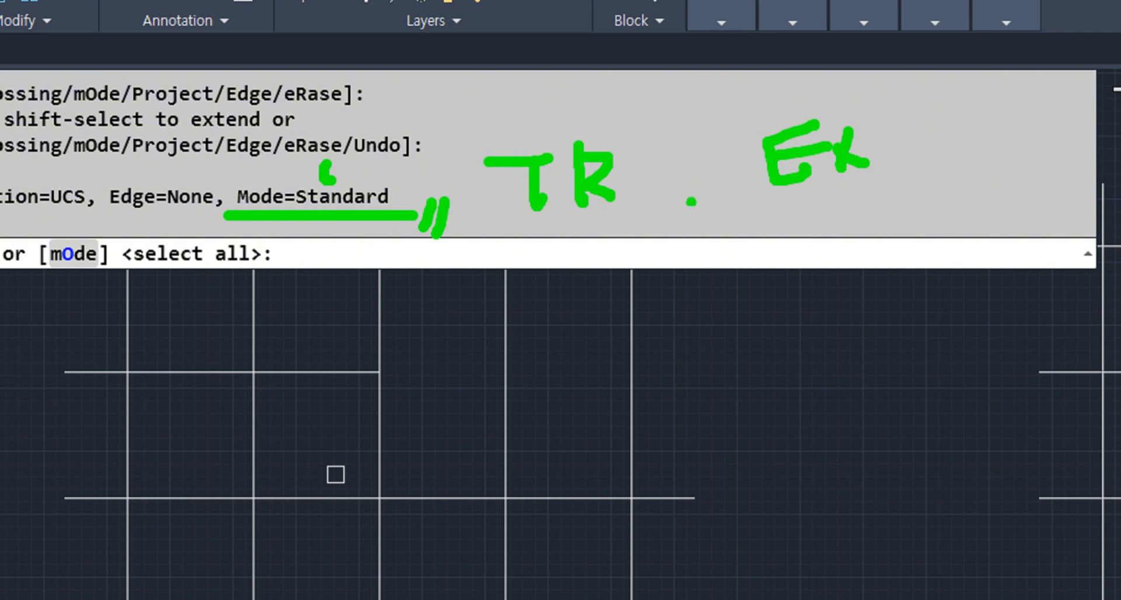
pyautogui.moveTo(589, 306)
pyautogui.mouseDown()
pyautogui.moveTo(553, 266)
pyautogui.moveTo(587, 260)
pyautogui.mouseUp()
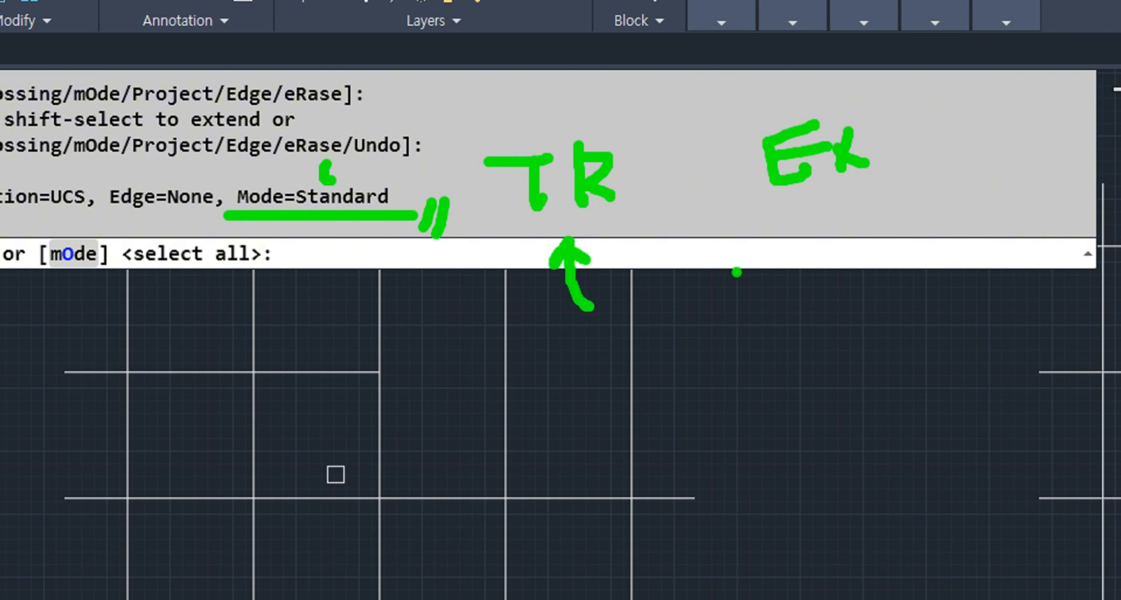
pyautogui.moveTo(765, 283); pyautogui.dragTo(813, 198)
pyautogui.moveTo(791, 223)
pyautogui.mouseDown()
pyautogui.moveTo(812, 196)
pyautogui.moveTo(832, 217)
pyautogui.mouseUp()
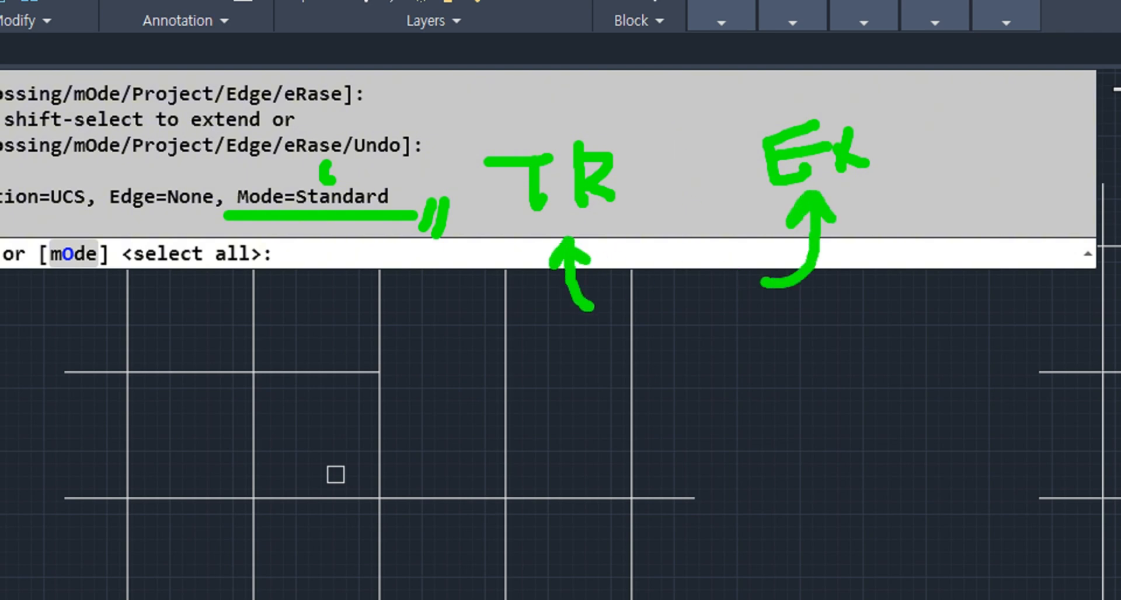
pyautogui.moveTo(861, 271); pyautogui.dragTo(870, 194)
pyautogui.moveTo(797, 305)
pyautogui.mouseDown()
pyautogui.moveTo(648, 315)
pyautogui.moveTo(602, 235)
pyautogui.mouseUp()
pyautogui.moveTo(590, 259)
pyautogui.mouseDown()
pyautogui.moveTo(604, 233)
pyautogui.moveTo(625, 250)
pyautogui.mouseUp()
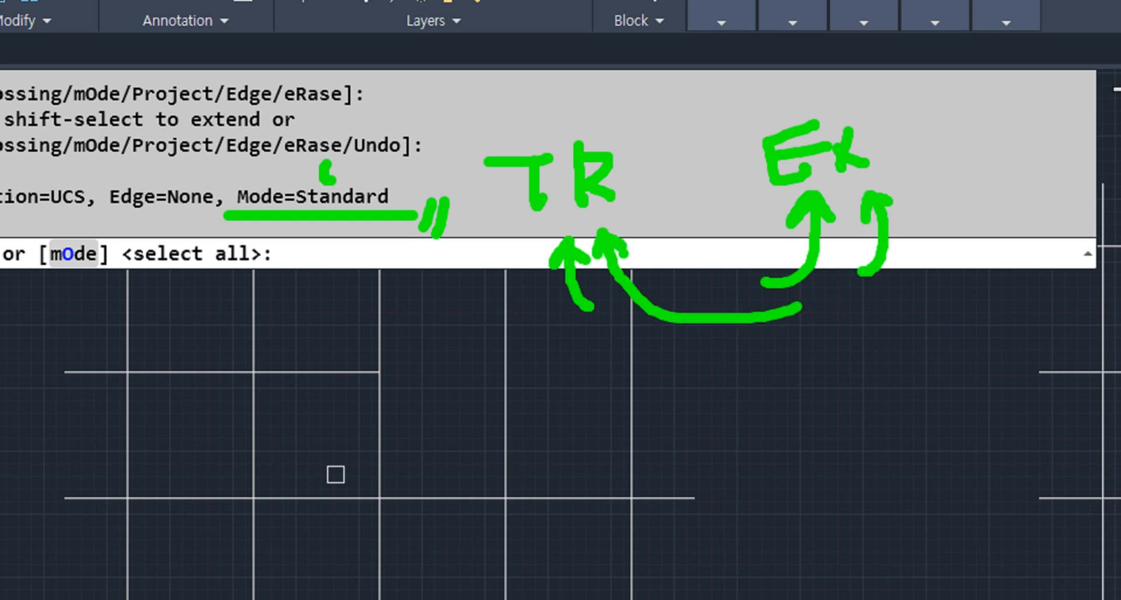
pyautogui.moveTo(327, 211); pyautogui.dragTo(328, 225)
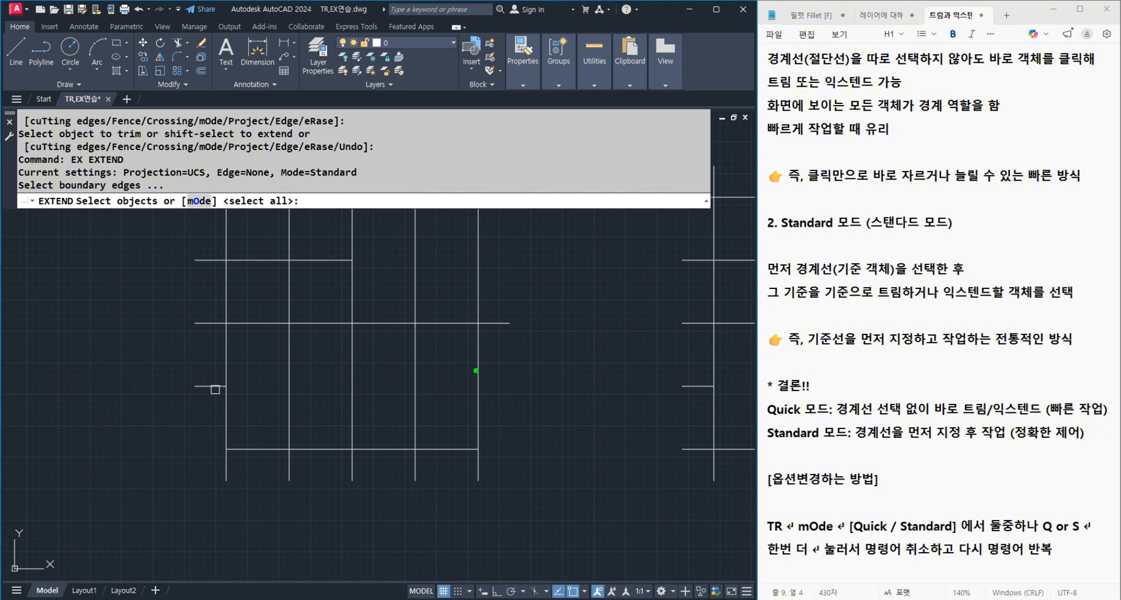
pyautogui.moveTo(476, 370)
pyautogui.mouseDown()
pyautogui.moveTo(477, 406)
pyautogui.moveTo(513, 367)
pyautogui.mouseUp()
pyautogui.press('Escape')
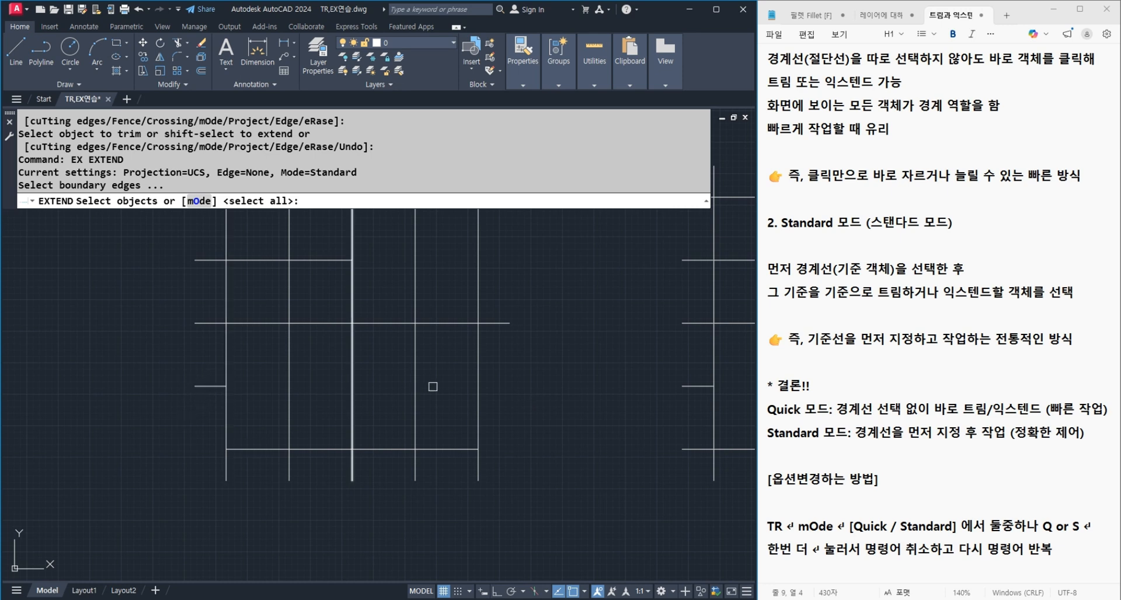
# Step: Set the left grid's last vertical line as the boundary edge and extend the short fourth horizontal line to it
pyautogui.click(480, 382)
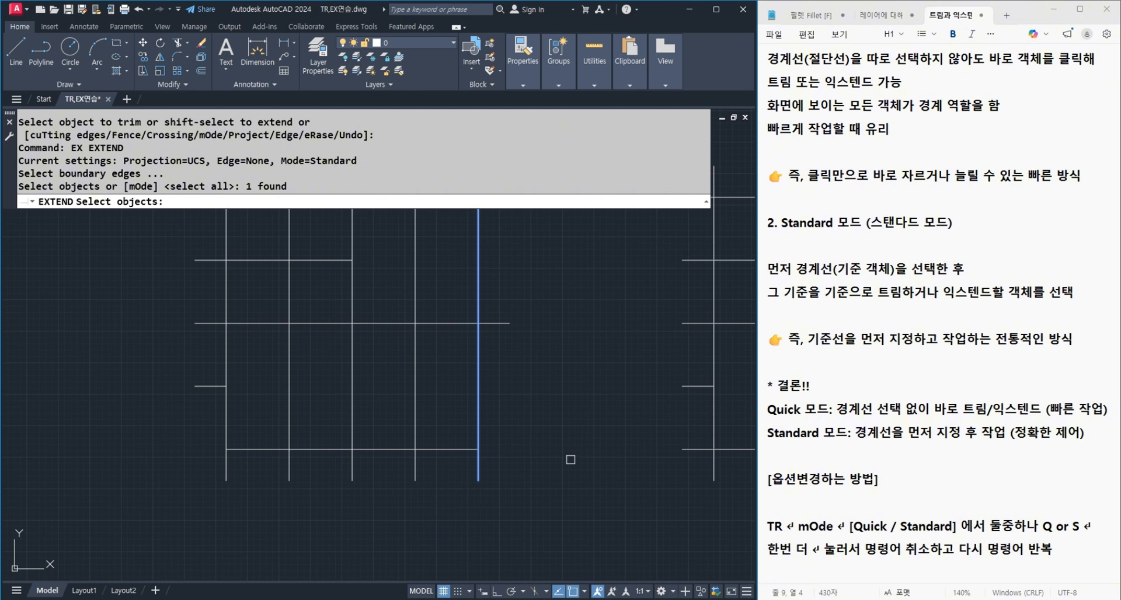
pyautogui.press('Return')
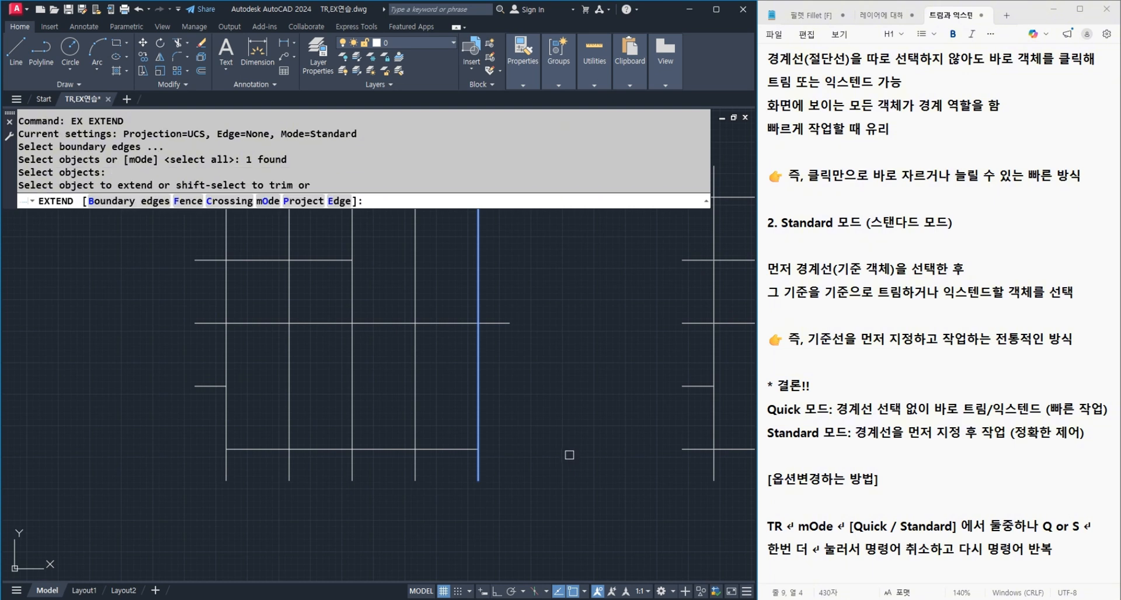
pyautogui.click(532, 489)
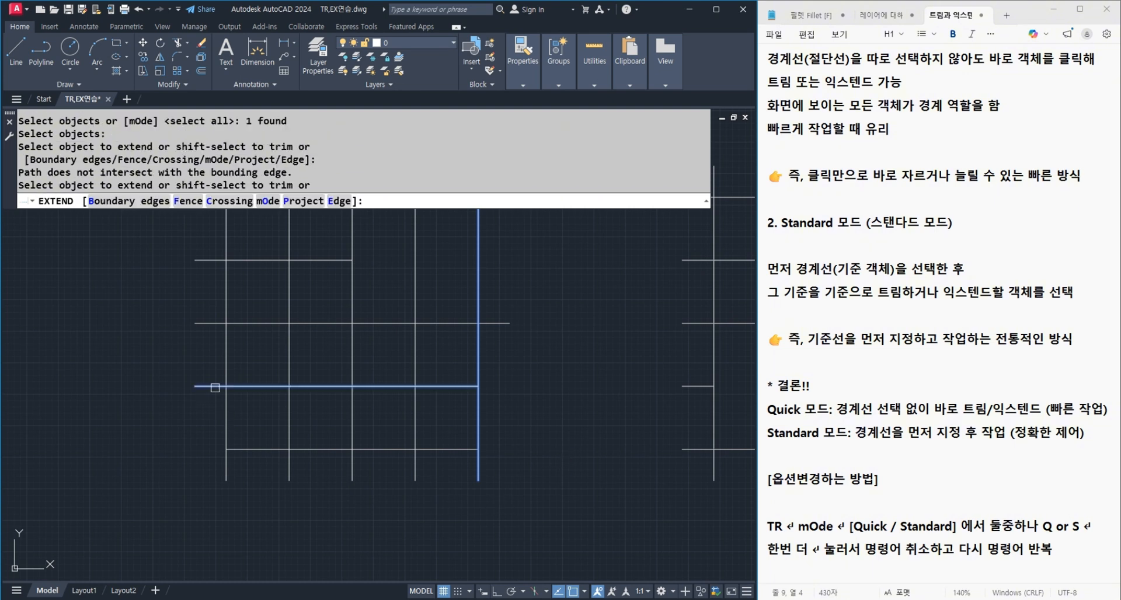
pyautogui.click(215, 388)
pyautogui.click(228, 382)
pyautogui.press('Return')
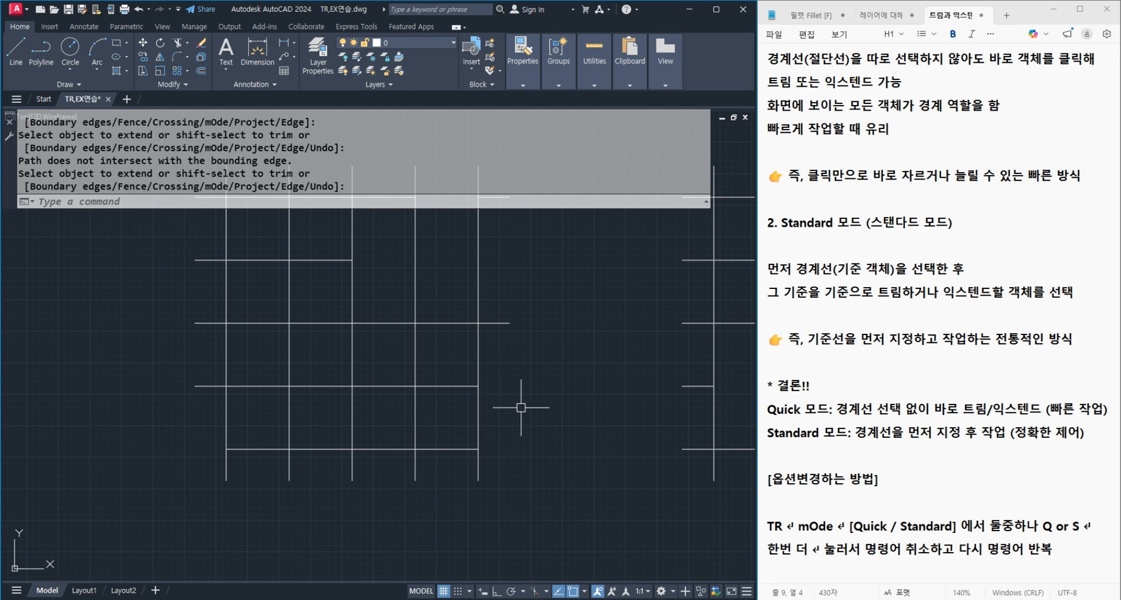
# Step: Start the Extend command at the right grid and switch its mode to Quick
pyautogui.moveTo(568, 409)
pyautogui.mouseDown(button='middle')
pyautogui.moveTo(403, 412)
pyautogui.moveTo(190, 438)
pyautogui.mouseUp(button='middle')
pyautogui.press('Return')
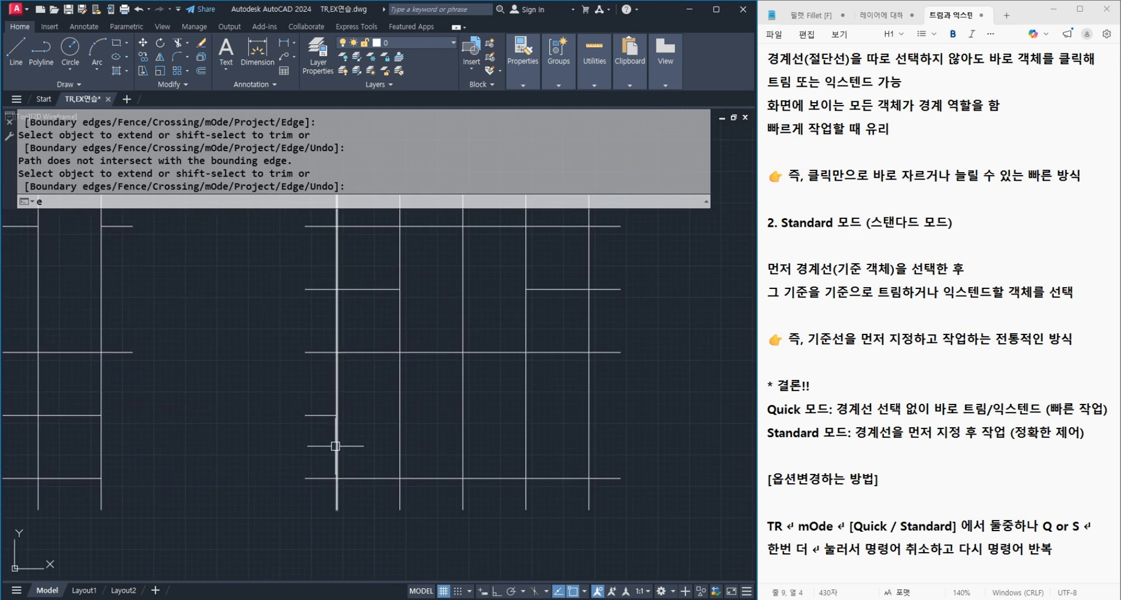
pyautogui.write('EX')
pyautogui.press('Return')
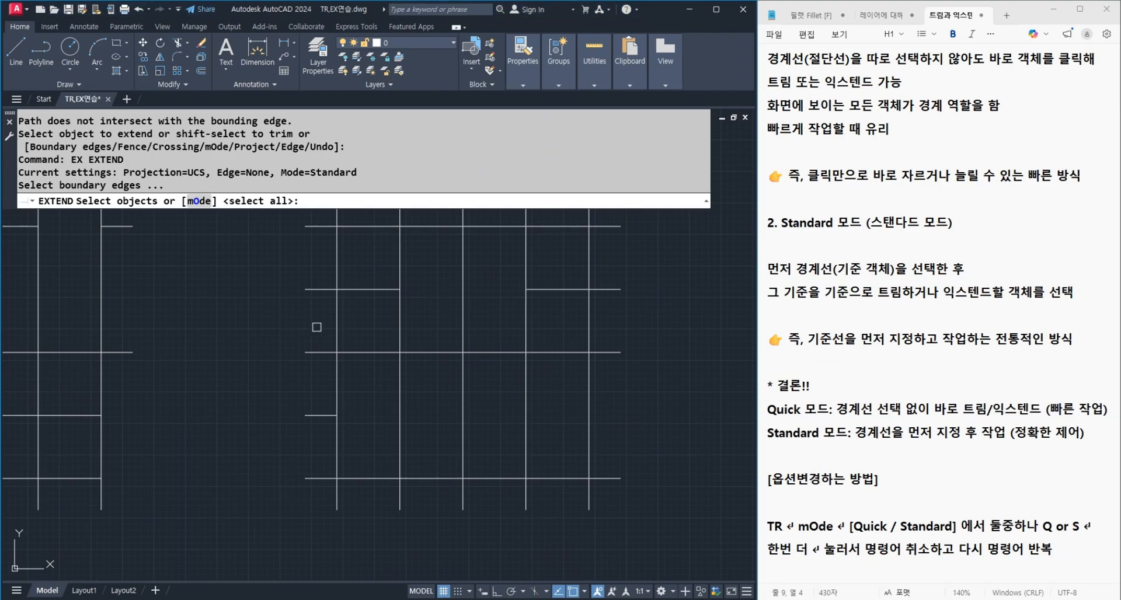
pyautogui.press('Return')
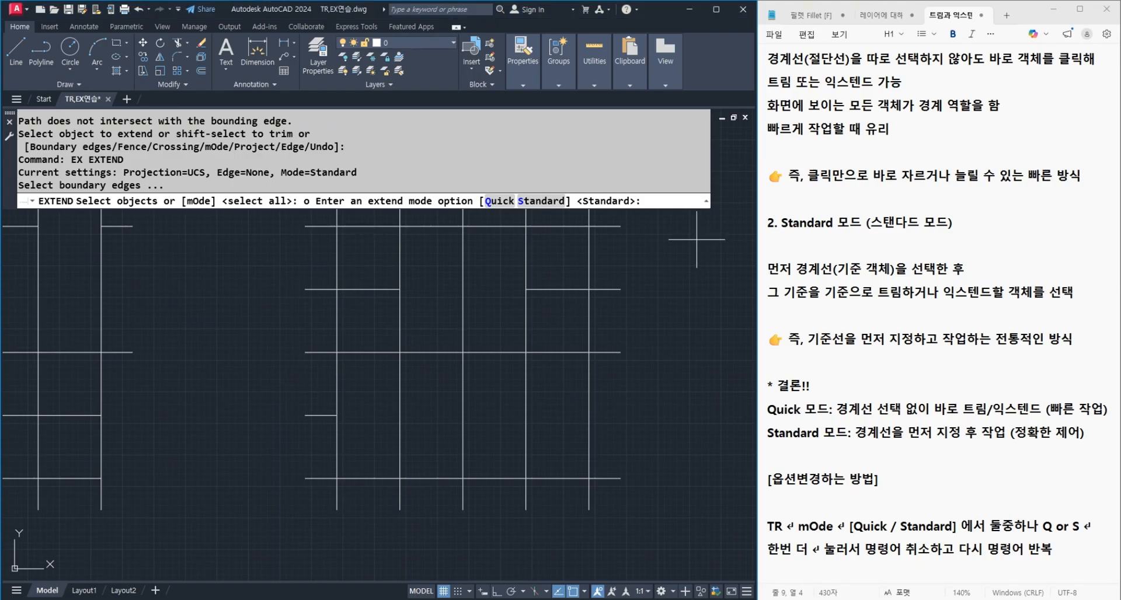
pyautogui.write('q')
pyautogui.press('Return')
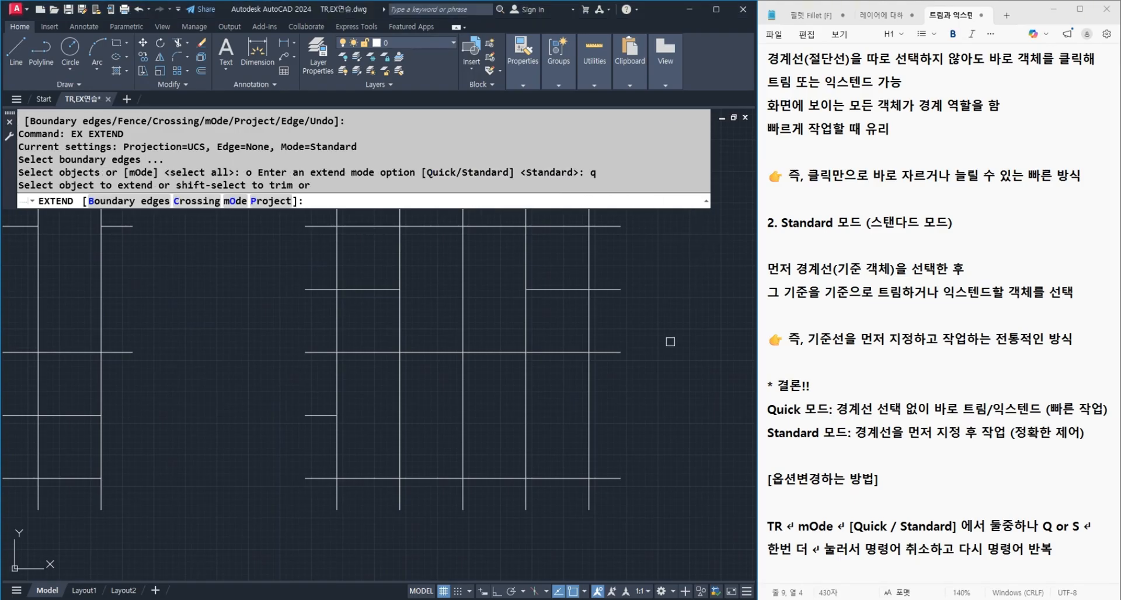
# Step: Extend the right grid's short fourth horizontal line one vertical line at a time up to the last vertical line, and end the command
pyautogui.click(539, 475)
pyautogui.click(403, 424)
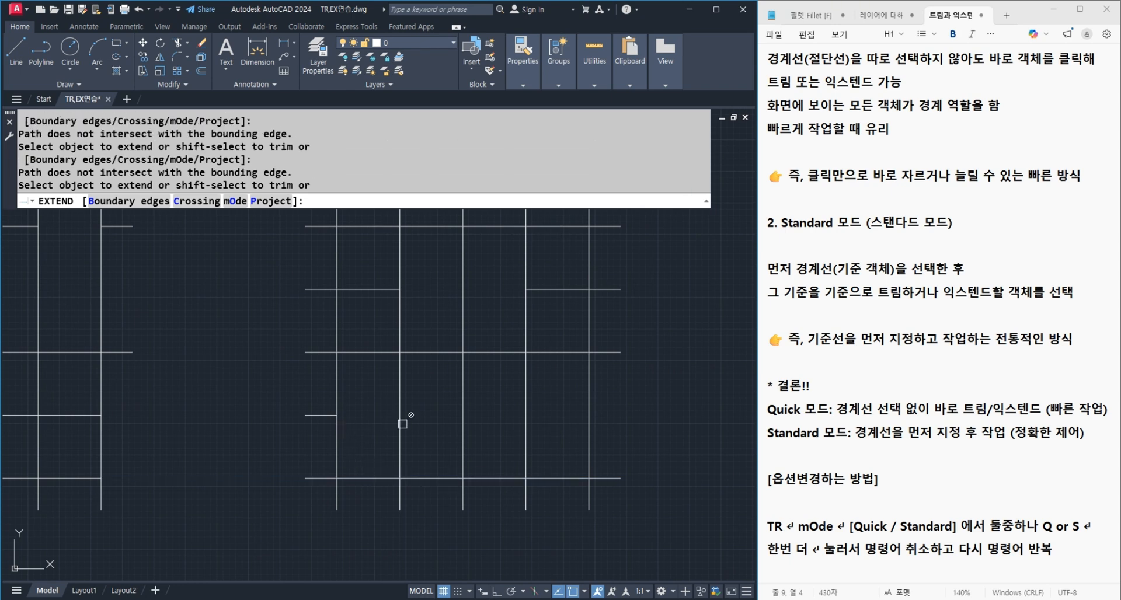
pyautogui.click(325, 418)
pyautogui.click(326, 417)
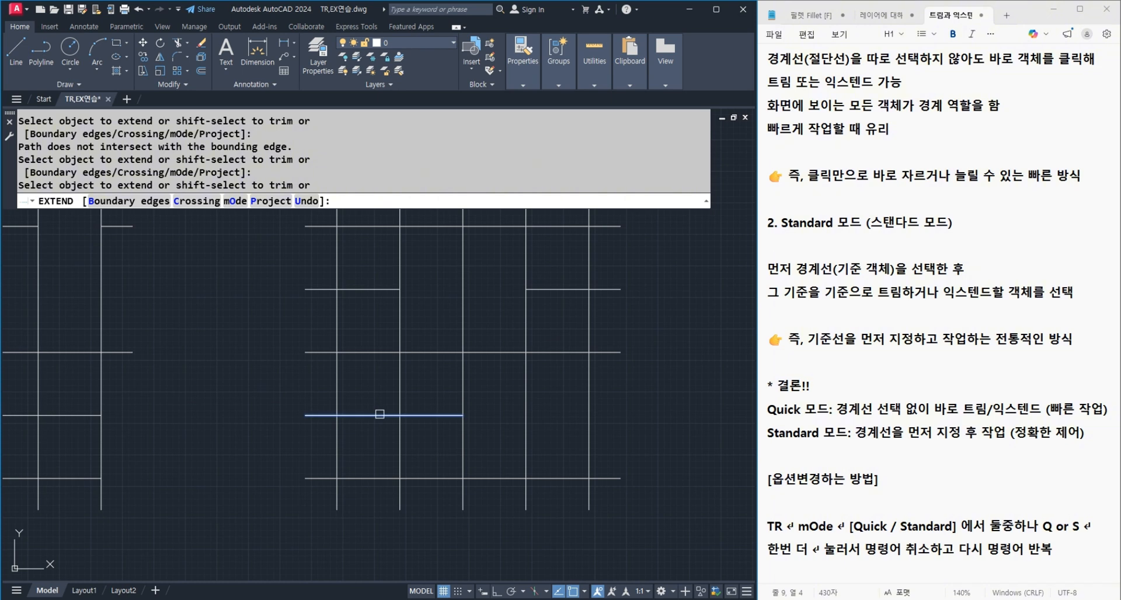
pyautogui.click(436, 412)
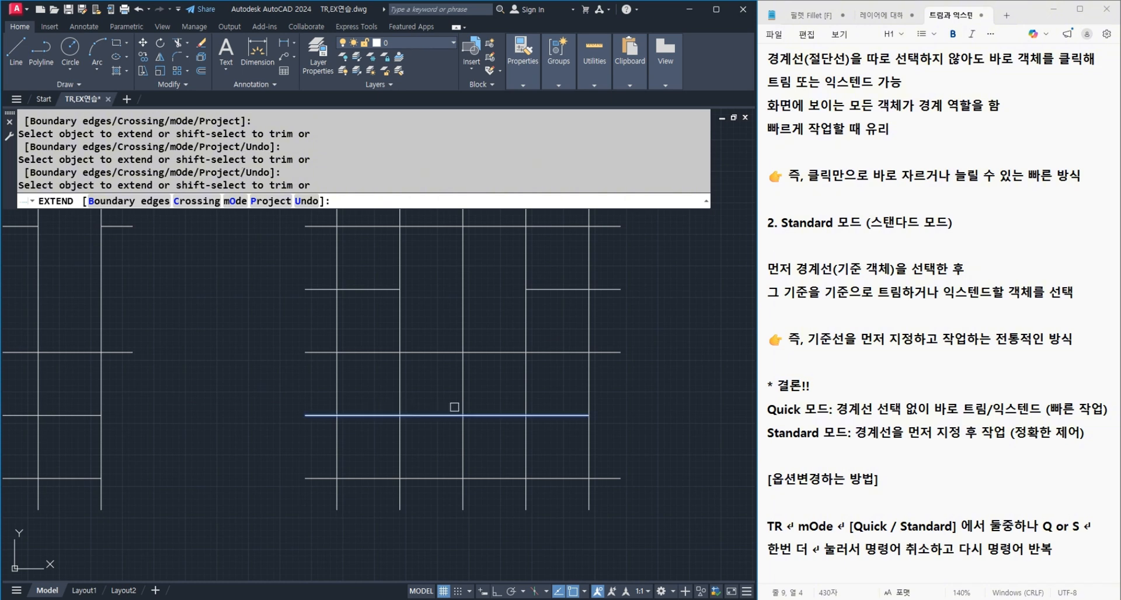
pyautogui.click(456, 410)
pyautogui.click(458, 410)
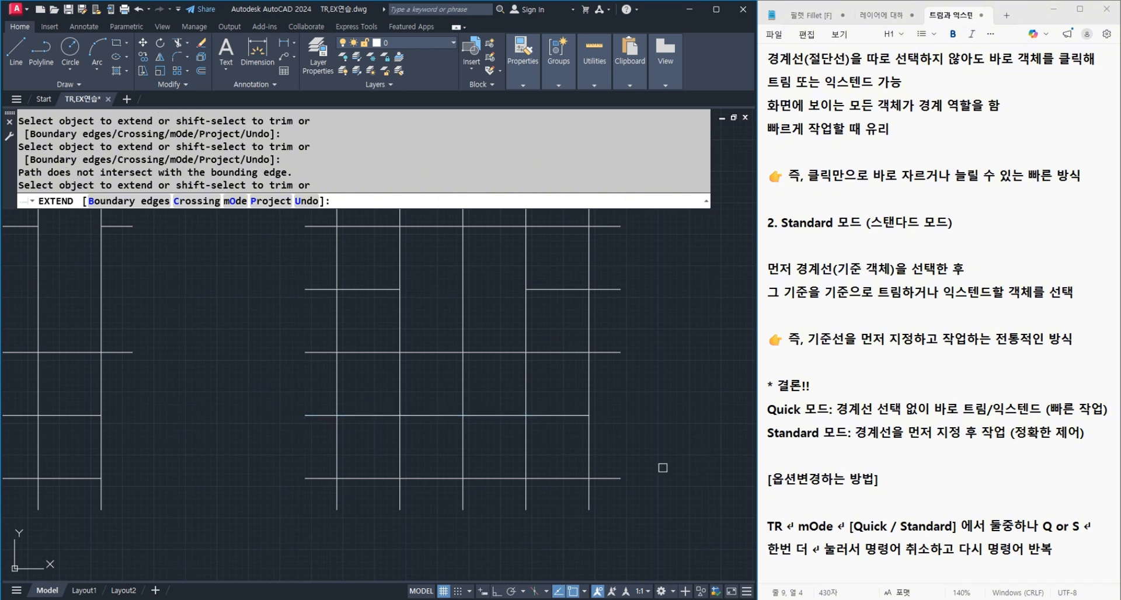
pyautogui.press('Return')
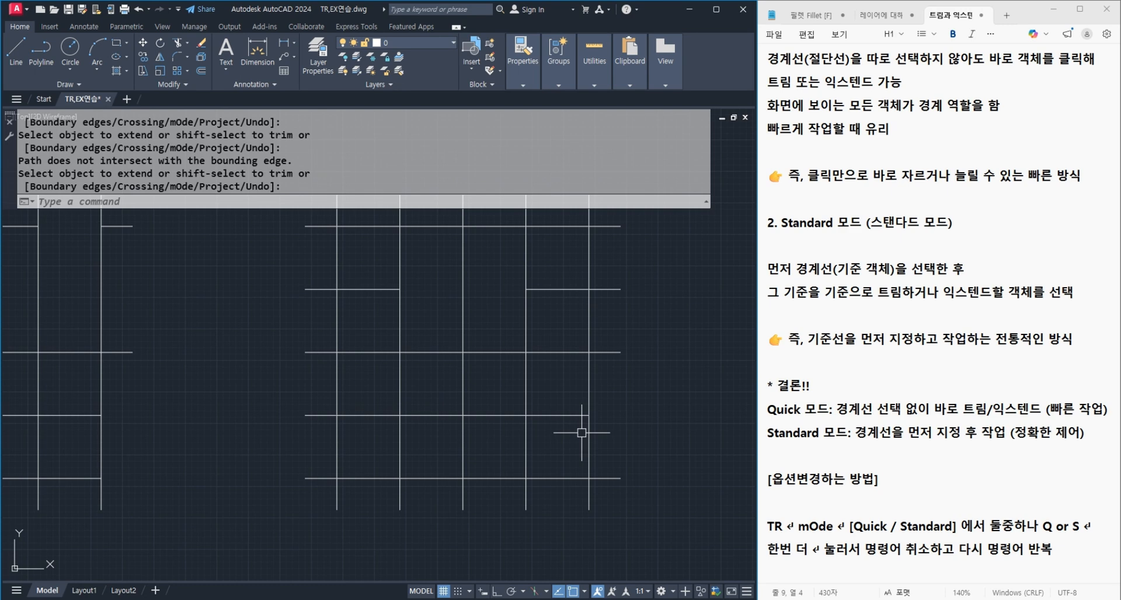
pyautogui.scroll(-2, 470, 375)
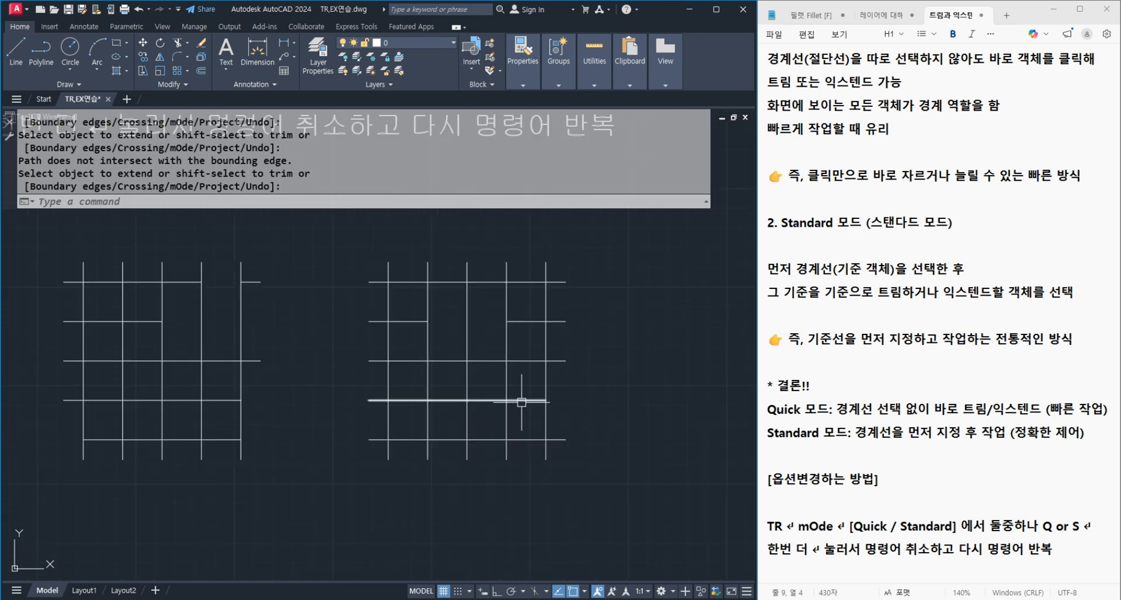
pyautogui.scroll(-3, 491, 388)
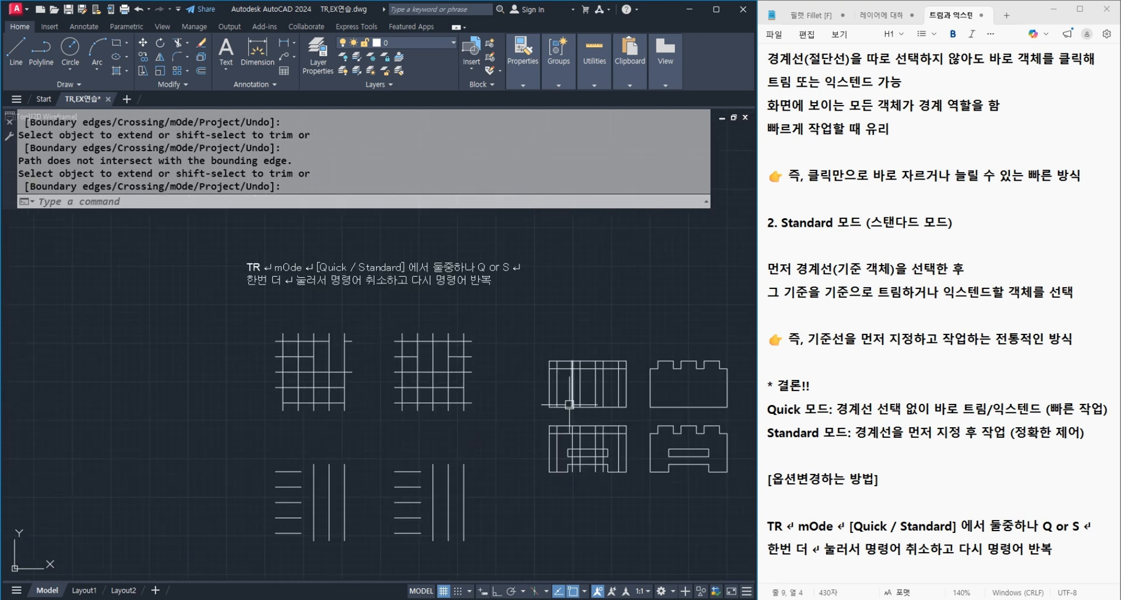
# Step: Start Trim and remove the upper striped rectangle's upper-left corner and its first inner vertical line below the second horizontal line
pyautogui.scroll(8, 497, 381)
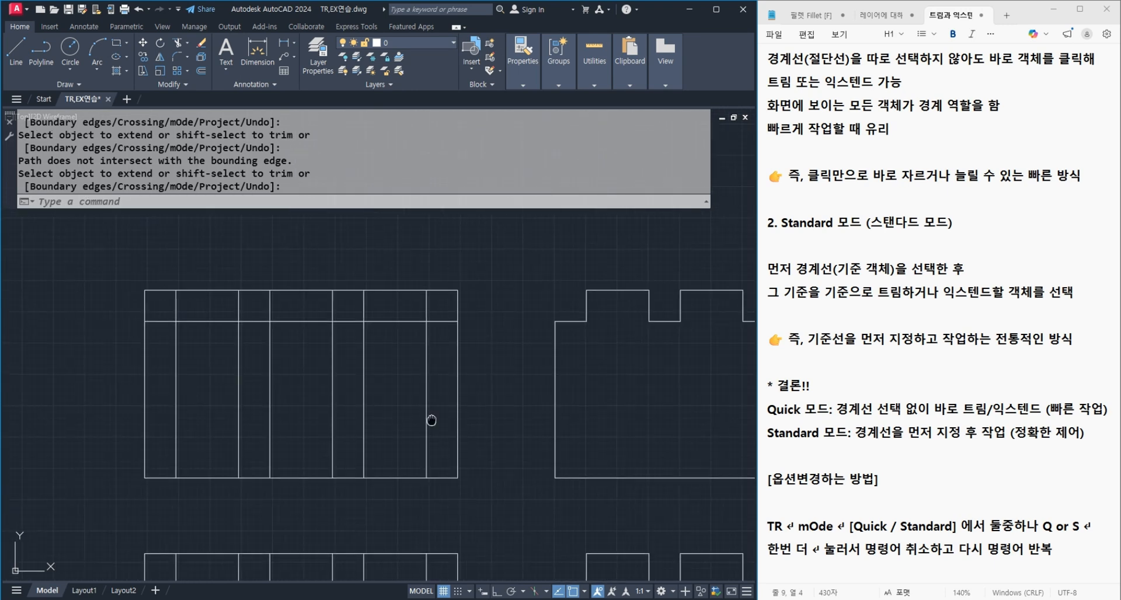
pyautogui.scroll(-2, 400, 435)
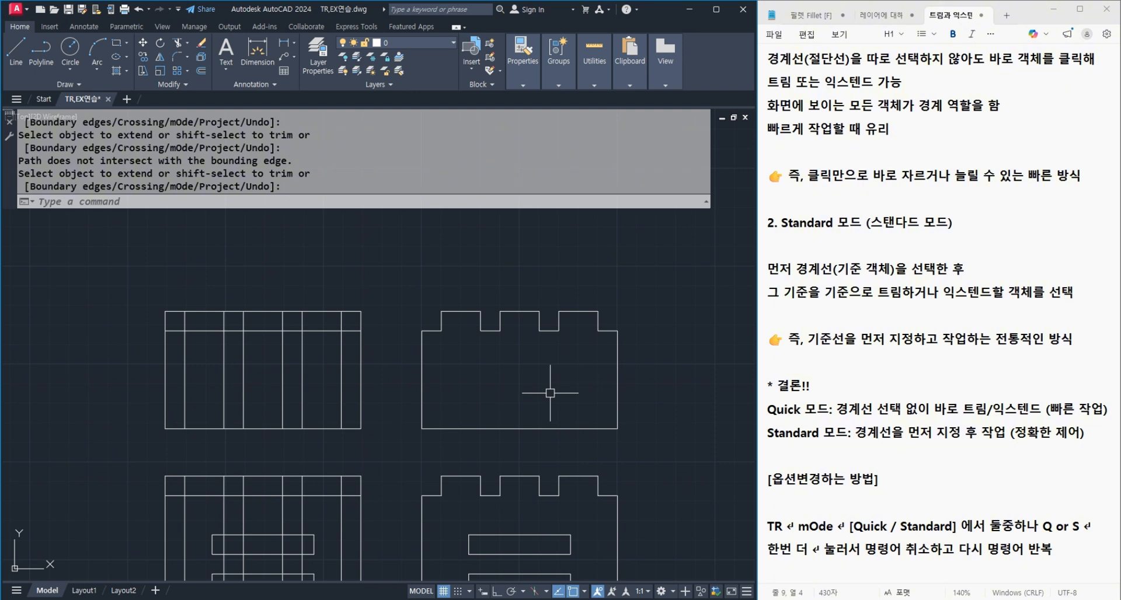
pyautogui.write('tr')
pyautogui.press('Return')
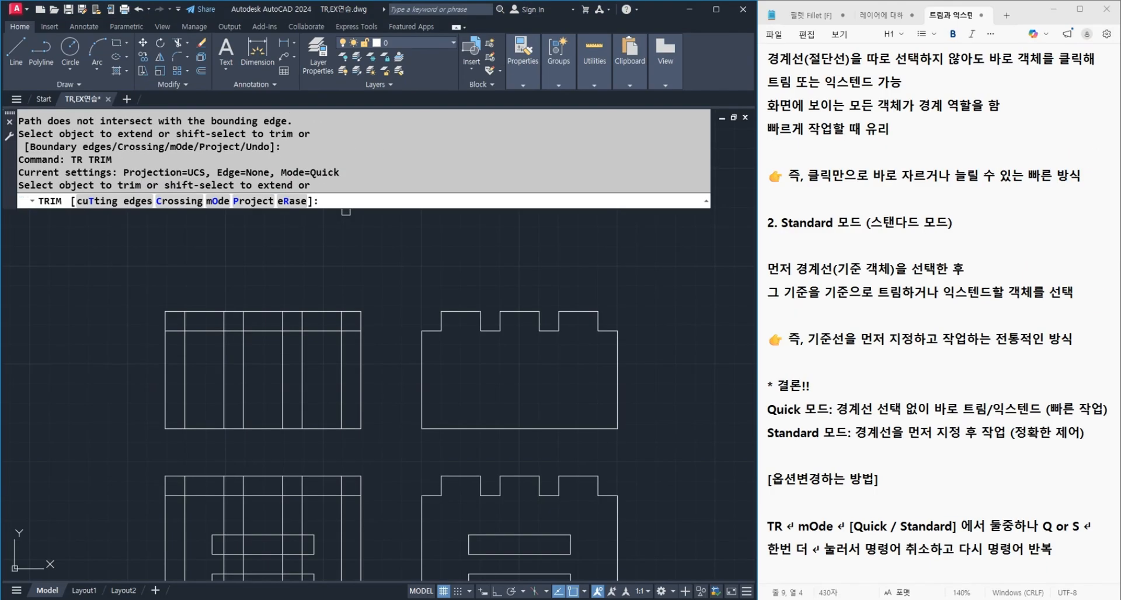
pyautogui.scroll(2, 277, 311)
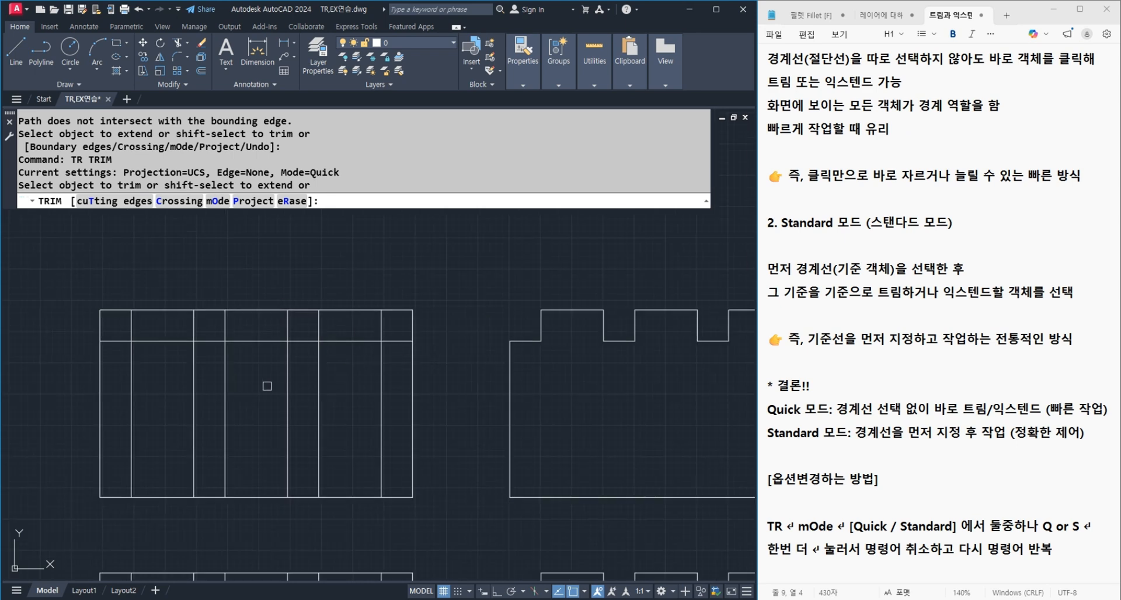
pyautogui.click(102, 329)
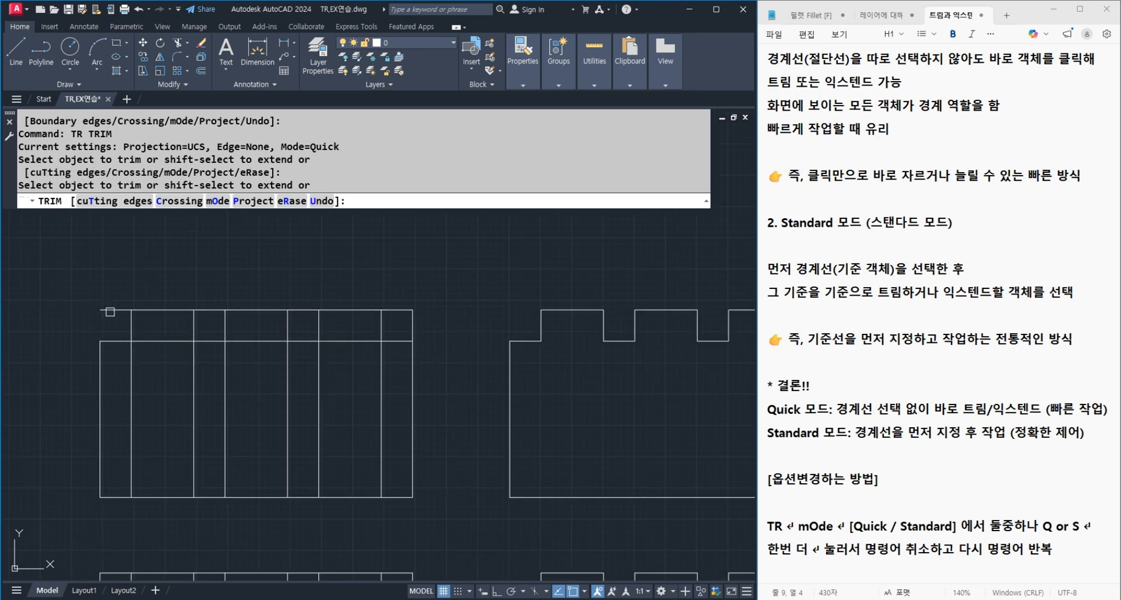
pyautogui.click(110, 311)
pyautogui.moveTo(136, 372); pyautogui.dragTo(126, 377)
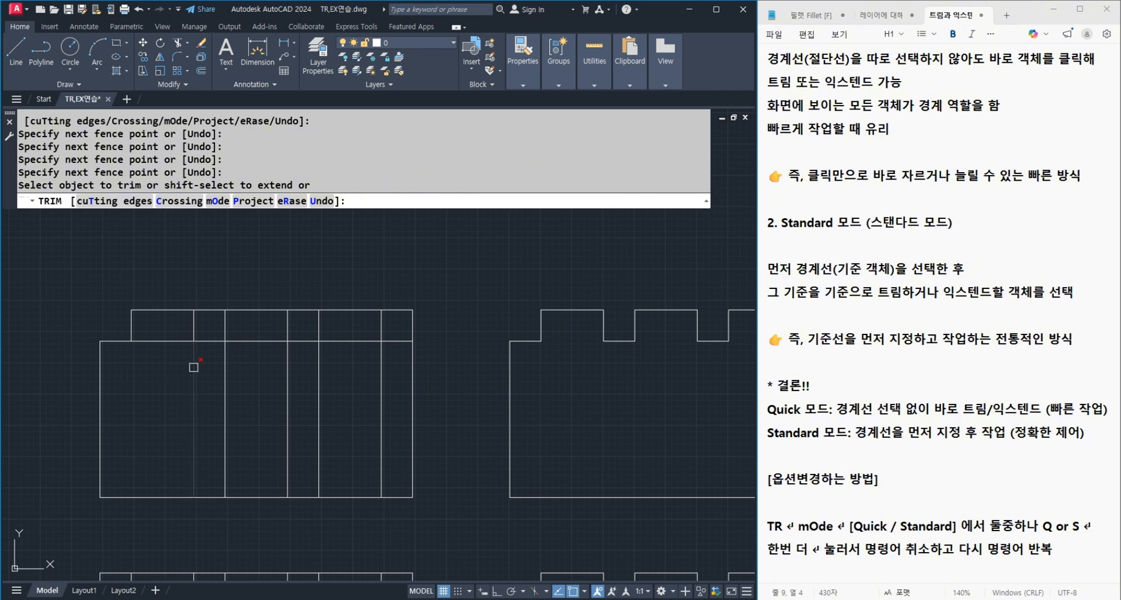
# Step: Trim the upper figure's remaining inner vertical lines below the second horizontal line and open the top edge of the first notch
pyautogui.click(195, 366)
pyautogui.click(203, 313)
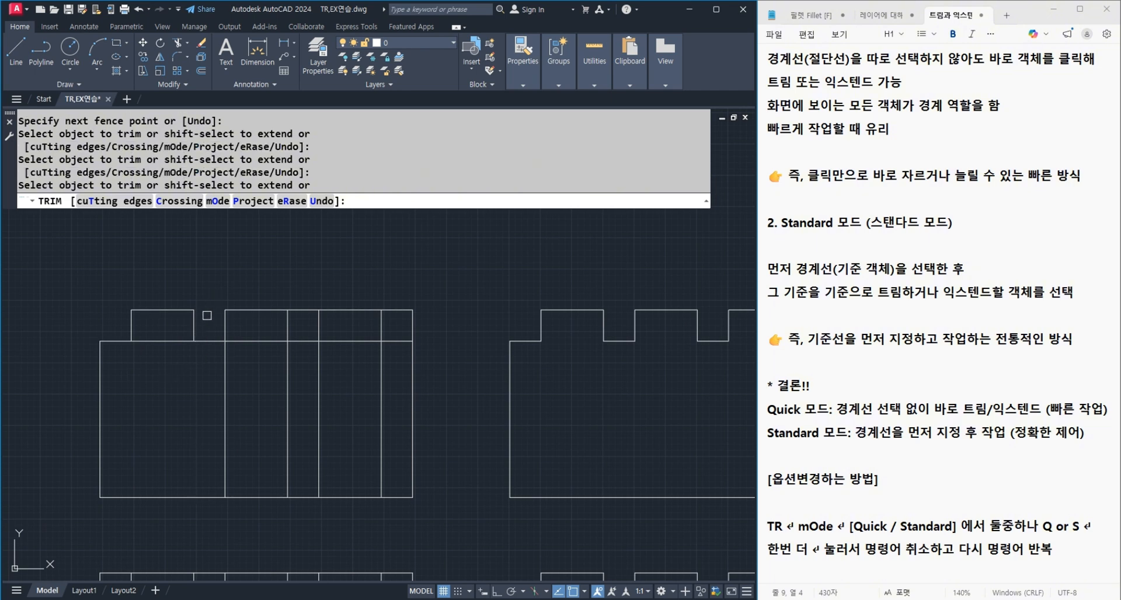
pyautogui.click(225, 353)
pyautogui.click(290, 356)
pyautogui.click(318, 357)
pyautogui.click(381, 357)
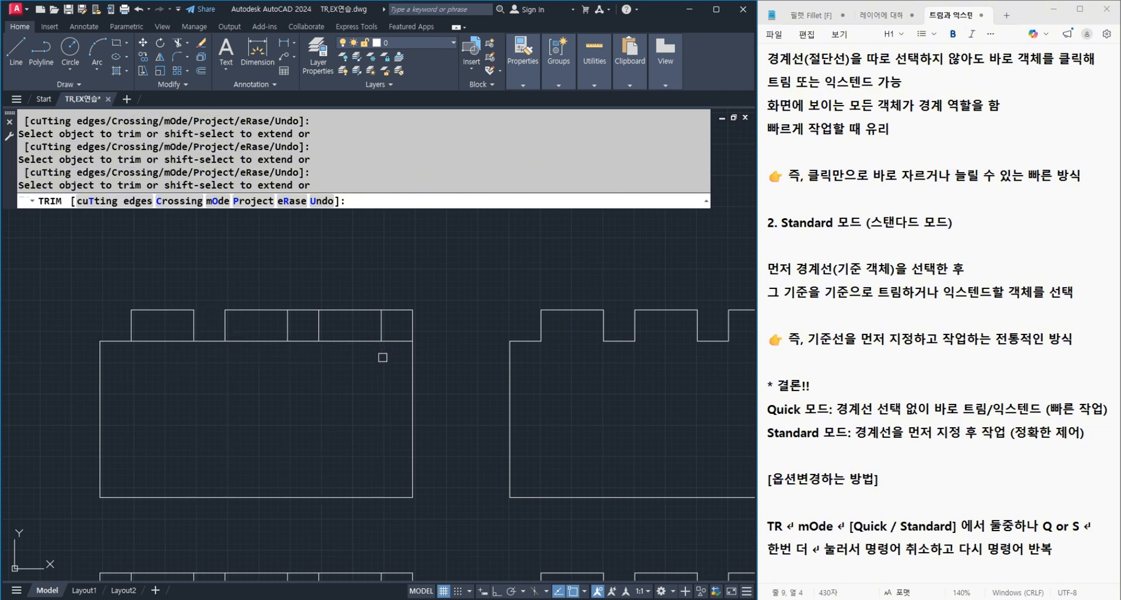
# Step: Trim the upper figure's upper-right corner, the second notch's top edge and the horizontal segments under the three teeth, and end the command
pyautogui.click(416, 320)
pyautogui.click(398, 310)
pyautogui.click(304, 310)
pyautogui.click(339, 341)
pyautogui.click(277, 343)
pyautogui.click(168, 343)
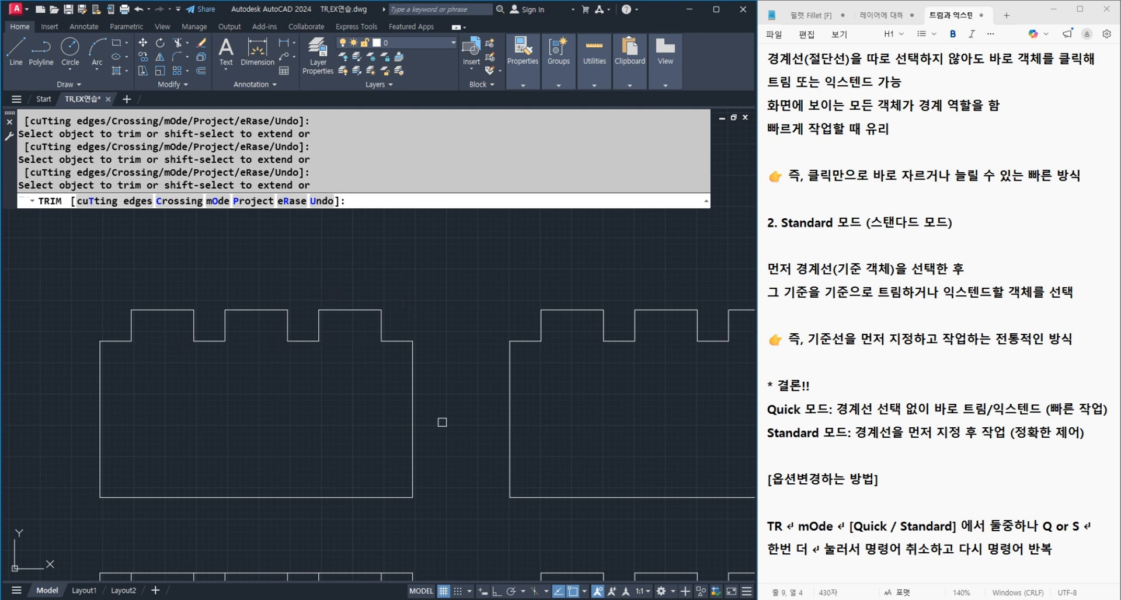
pyautogui.scroll(-2, 231, 401)
pyautogui.press('Return')
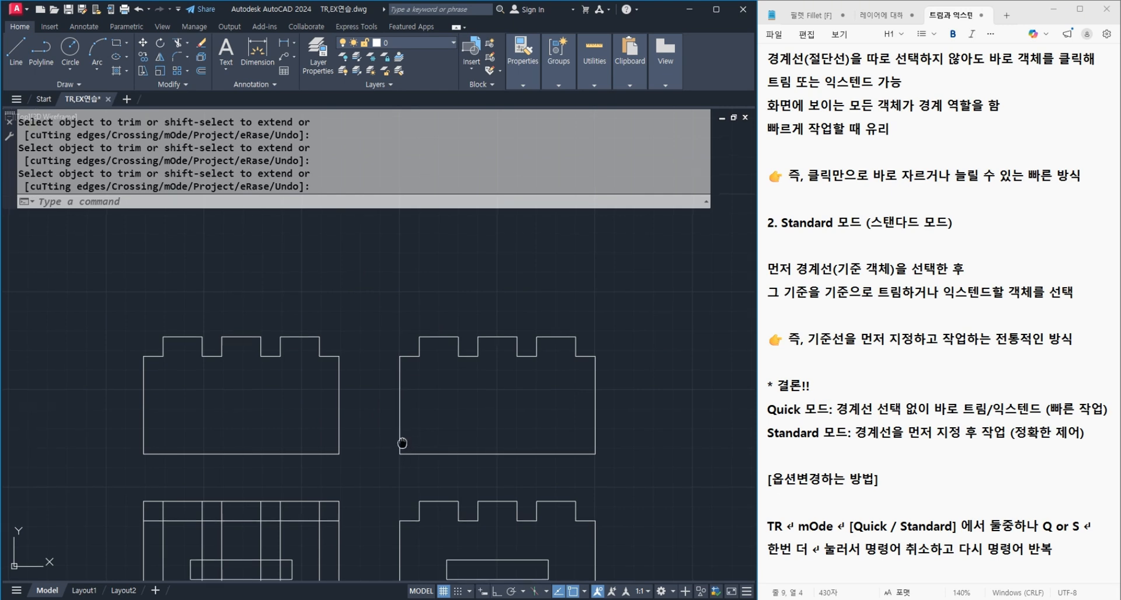
# Step: Start Trim on the lower striped figure and remove both upper corners and the top edge segments over the two notches
pyautogui.moveTo(403, 445); pyautogui.dragTo(407, 349, button='middle')
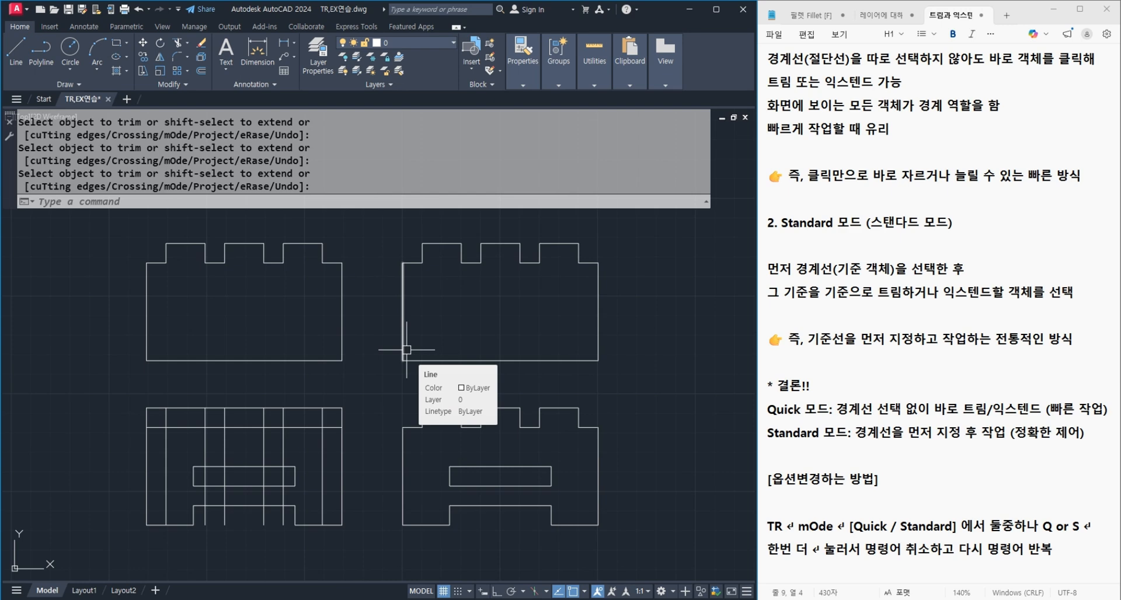
pyautogui.moveTo(353, 543); pyautogui.dragTo(392, 496, button='middle')
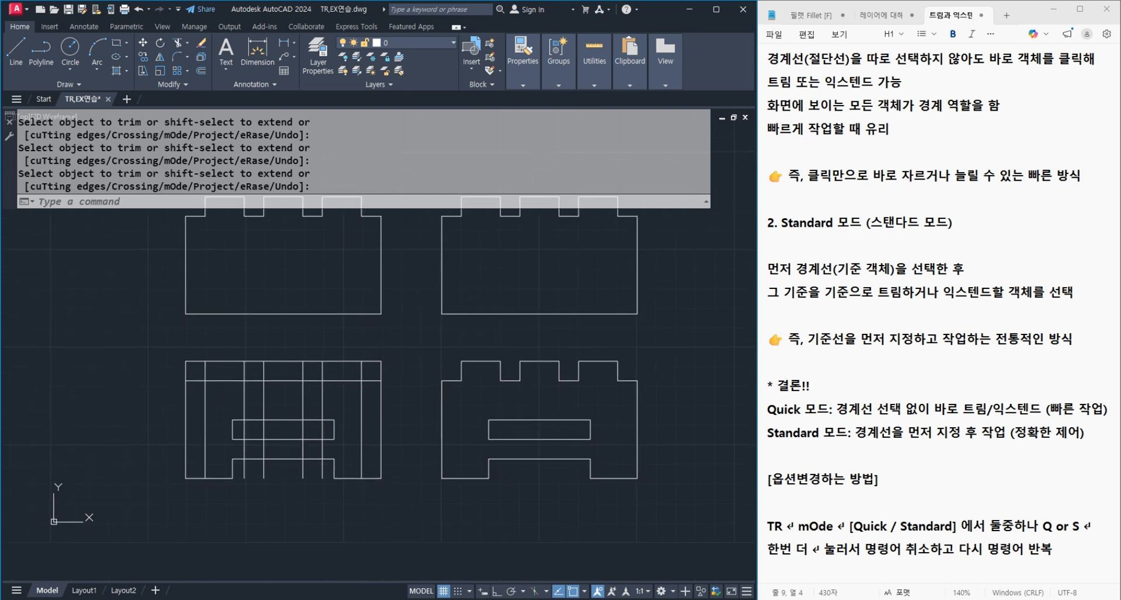
pyautogui.scroll(2, 471, 391)
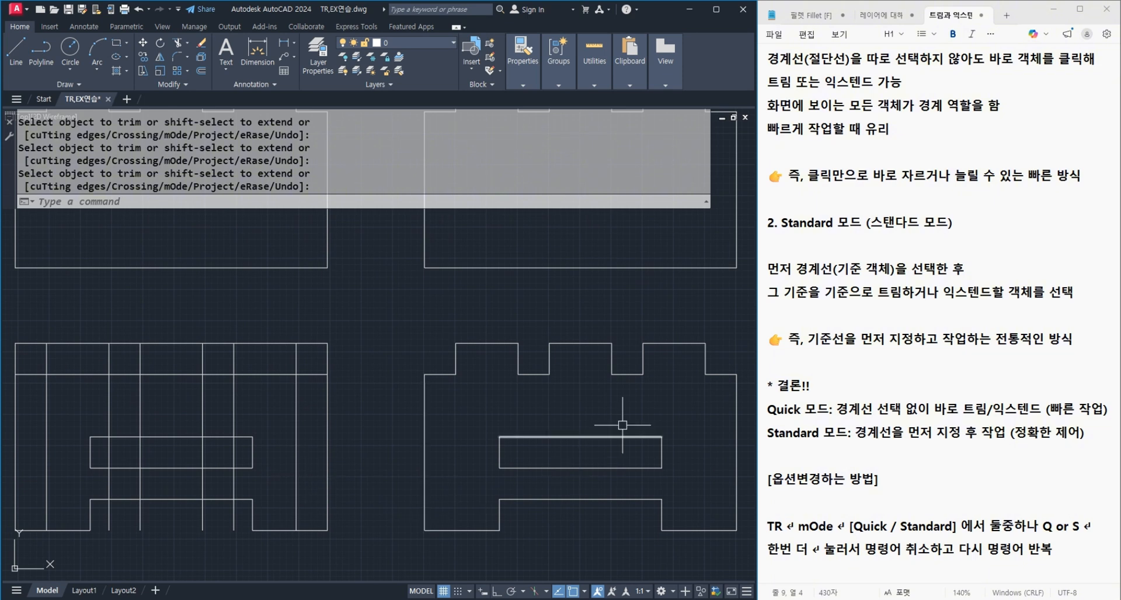
pyautogui.moveTo(372, 438); pyautogui.dragTo(568, 443, button='middle')
pyautogui.write('tr')
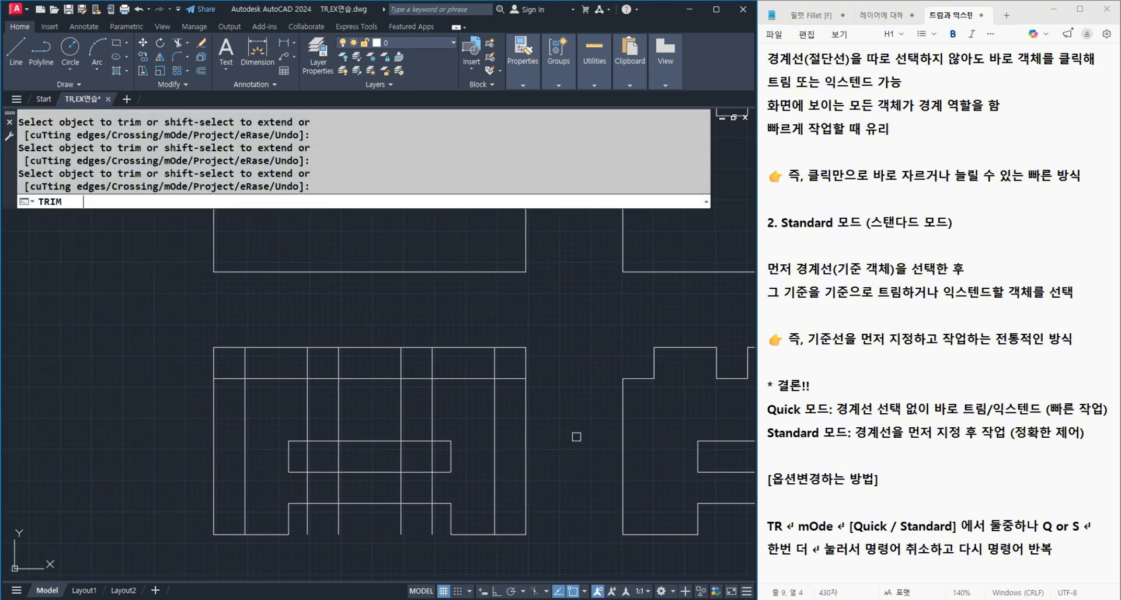
pyautogui.press('Return')
pyautogui.click(525, 363)
pyautogui.click(506, 347)
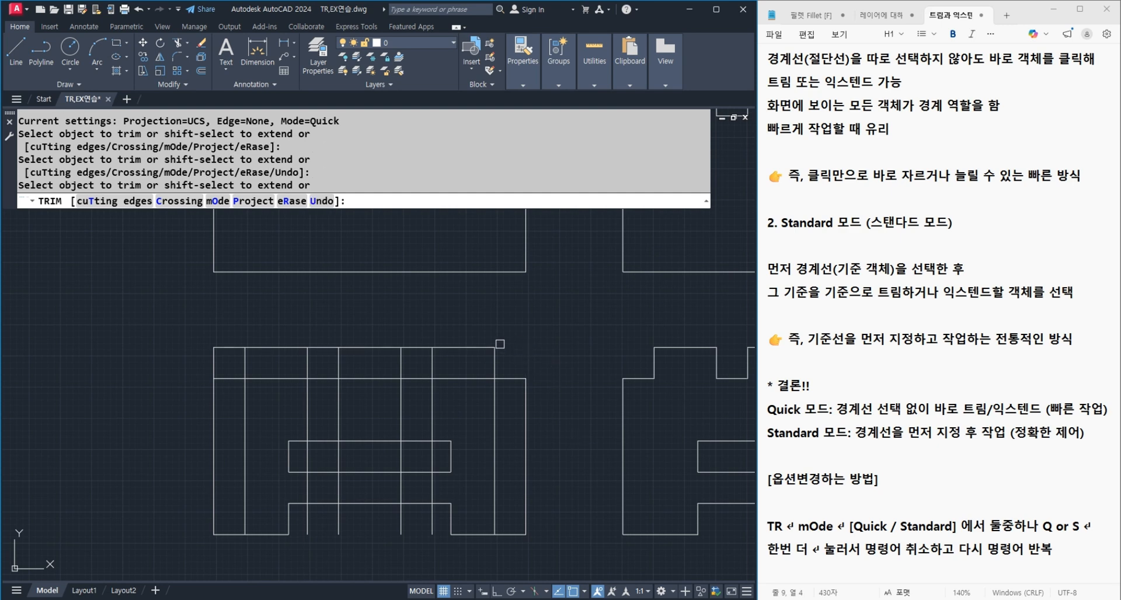
pyautogui.click(416, 347)
pyautogui.click(322, 348)
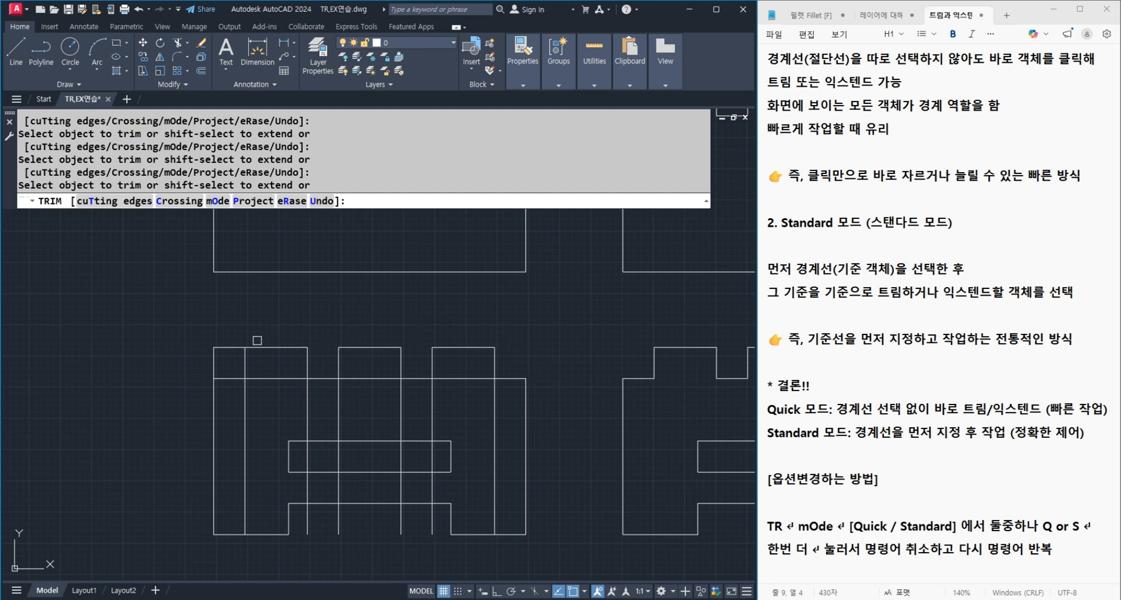
pyautogui.moveTo(257, 340); pyautogui.dragTo(198, 371)
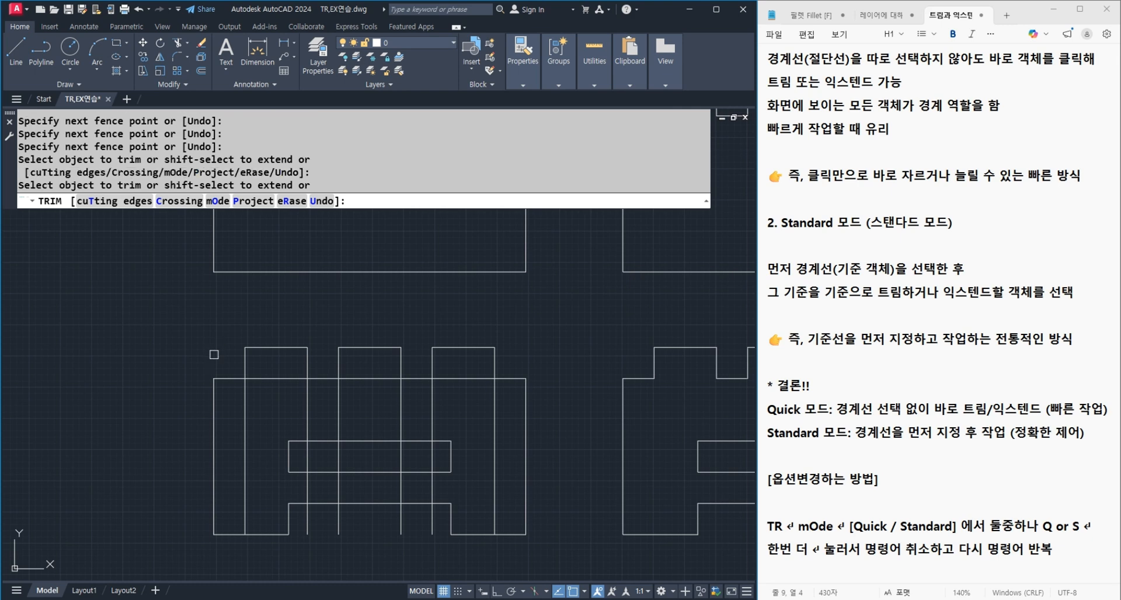
# Step: Trim the lower figure's inner vertical lines in the body above the small rectangle and the horizontal segments under the three teeth
pyautogui.click(244, 399)
pyautogui.click(271, 380)
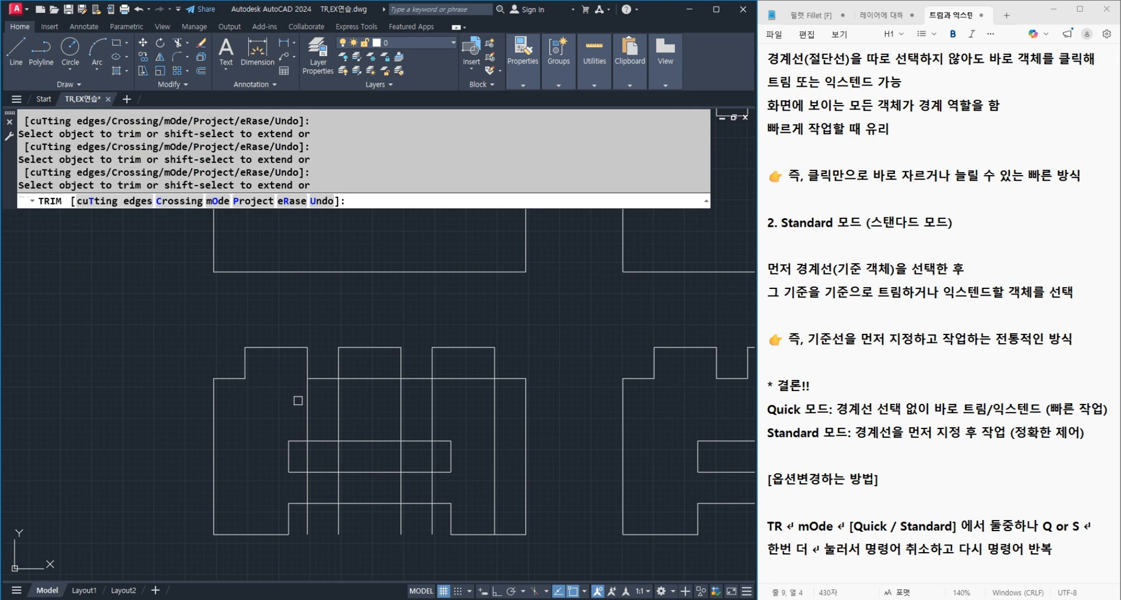
pyautogui.click(338, 408)
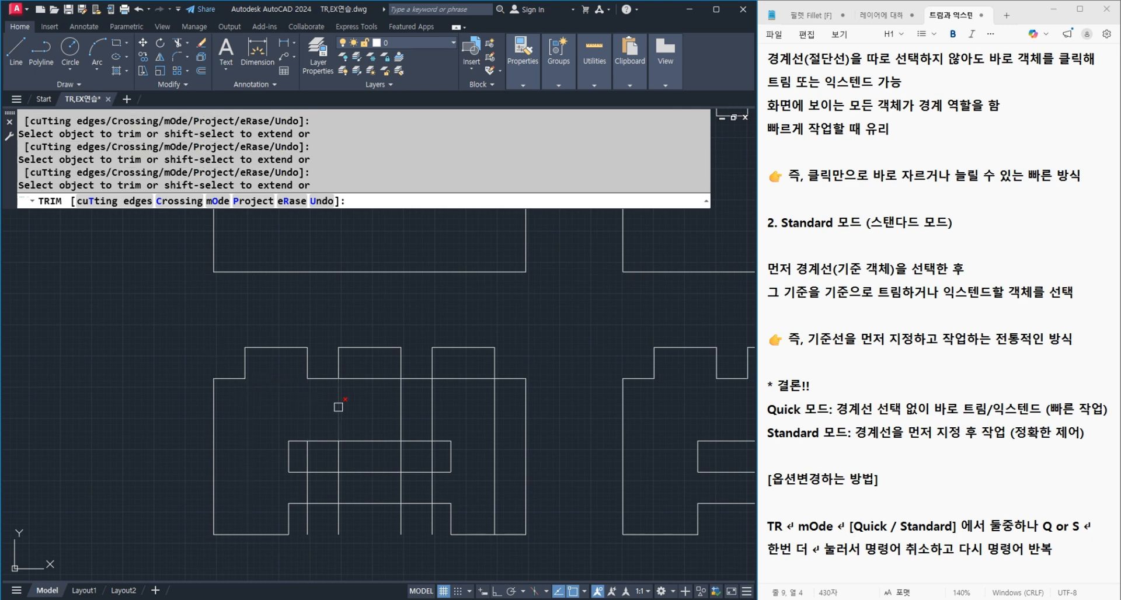
pyautogui.click(361, 380)
pyautogui.click(399, 395)
pyautogui.click(433, 398)
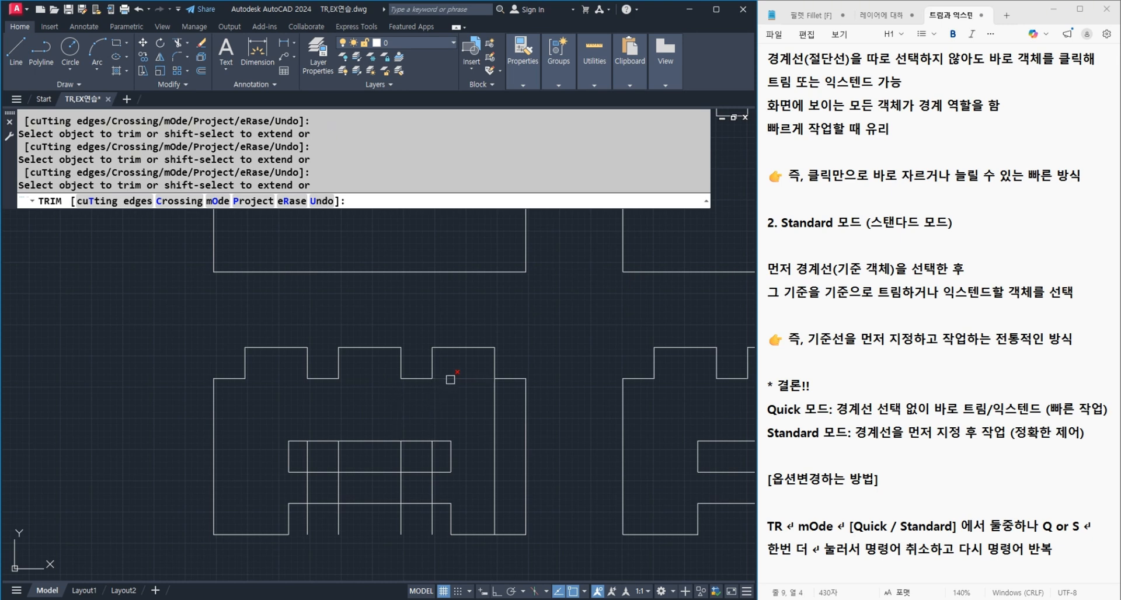
pyautogui.click(454, 378)
pyautogui.click(495, 405)
pyautogui.scroll(-2, 470, 499)
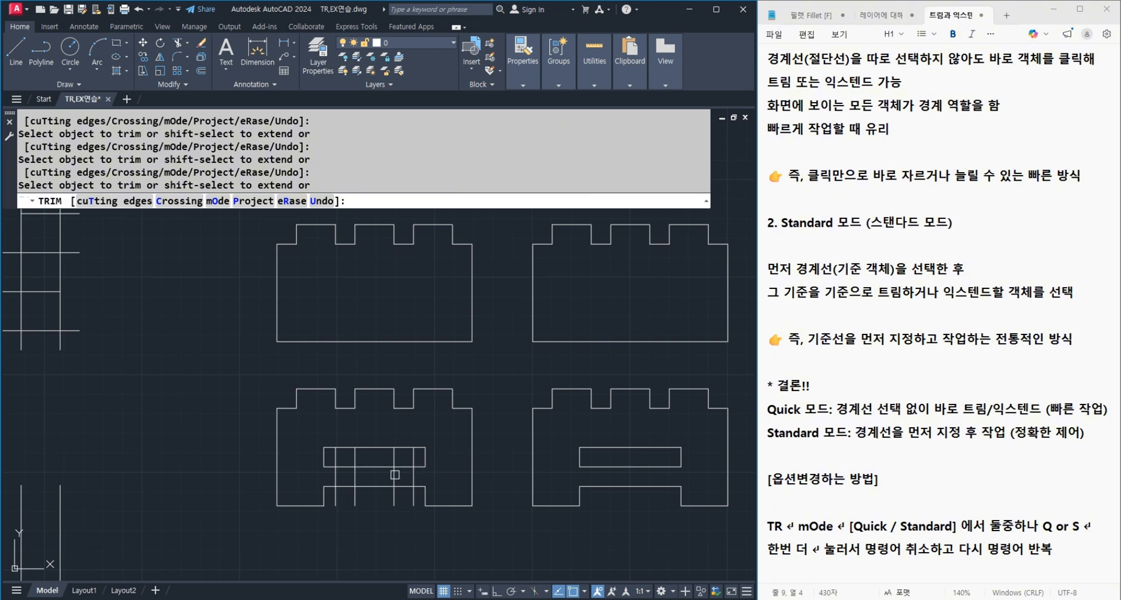
# Step: Trim the two right-hand vertical lines out of the small rectangle, the gap beneath it and the base recess, and end the command
pyautogui.scroll(2, 424, 478)
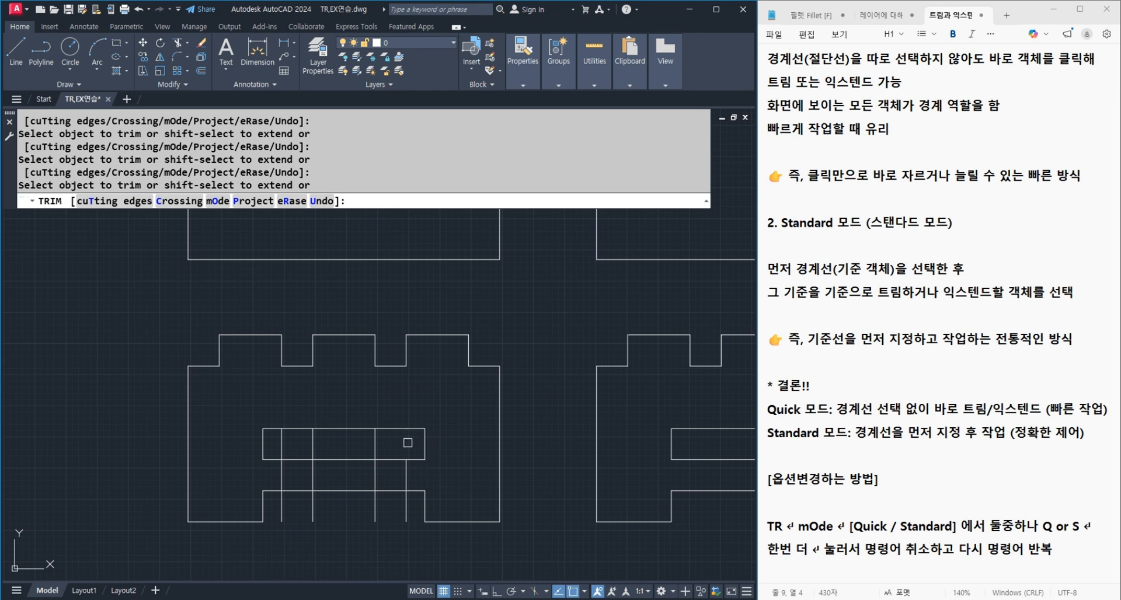
pyautogui.click(377, 442)
pyautogui.click(377, 473)
pyautogui.click(408, 475)
pyautogui.click(403, 513)
pyautogui.click(374, 512)
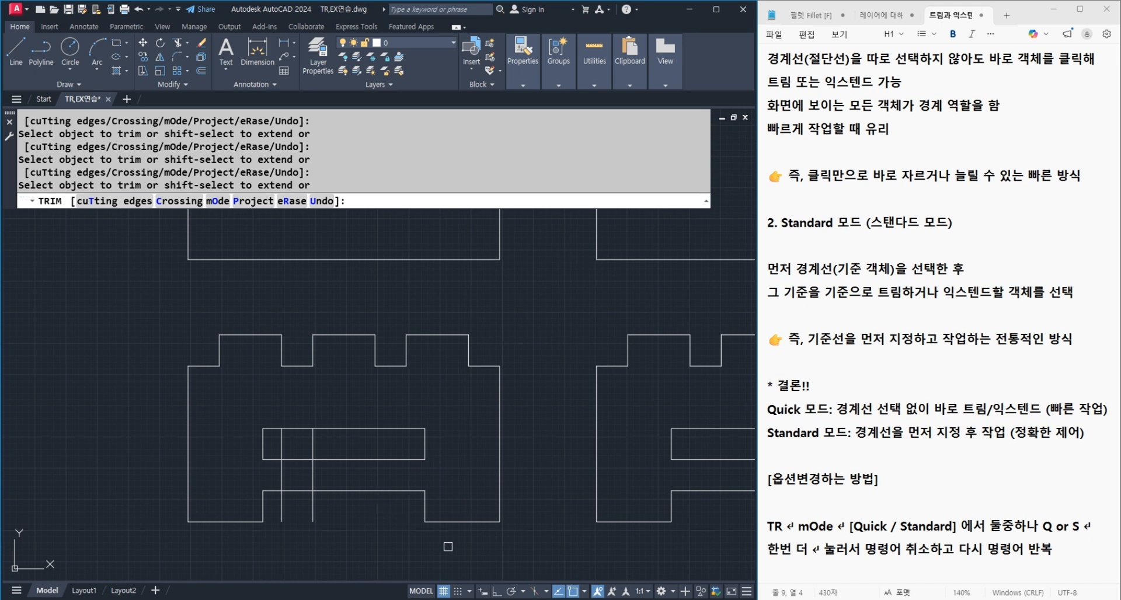
pyautogui.press('Escape')
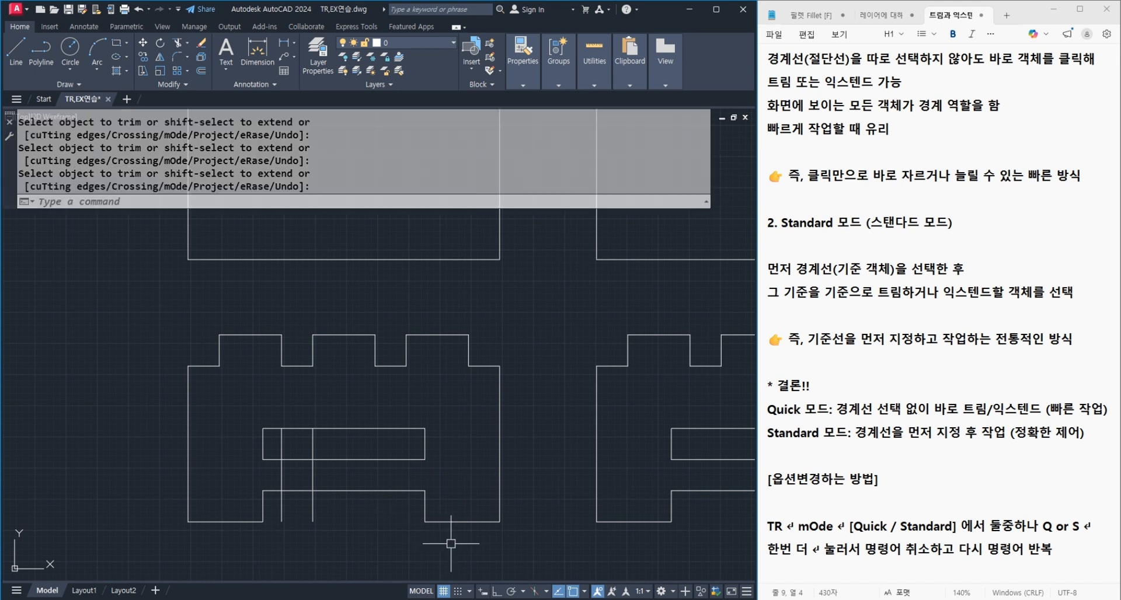
# Step: Erase the two leftover vertical lines crossing the small rectangle and base recess of the lower figure
pyautogui.write('e')
pyautogui.press('Return')
pyautogui.click(338, 465)
pyautogui.click(269, 484)
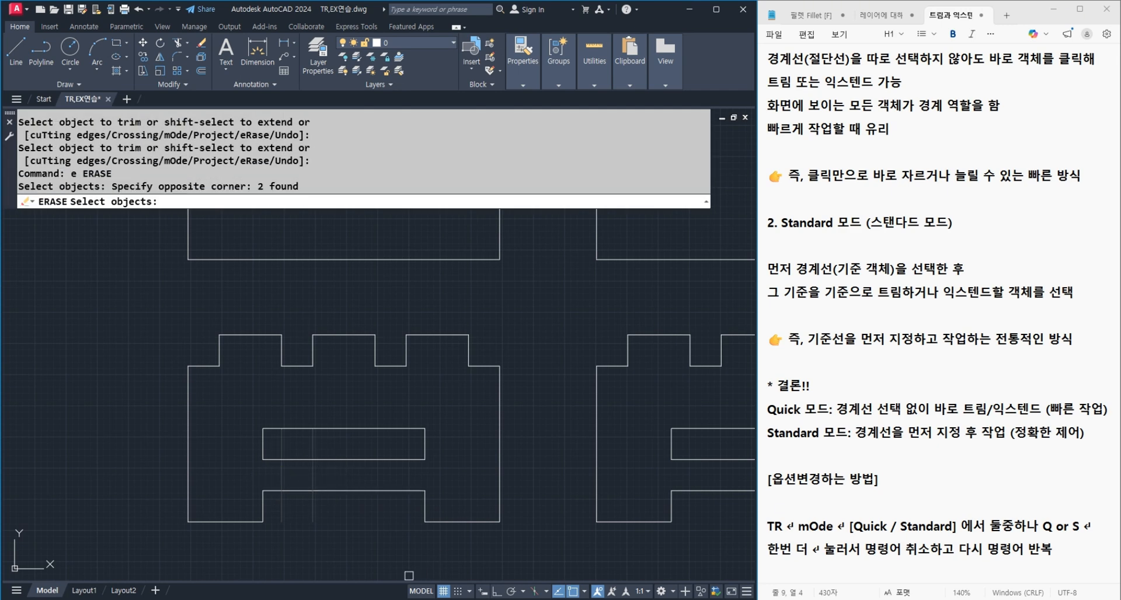
pyautogui.press('Return')
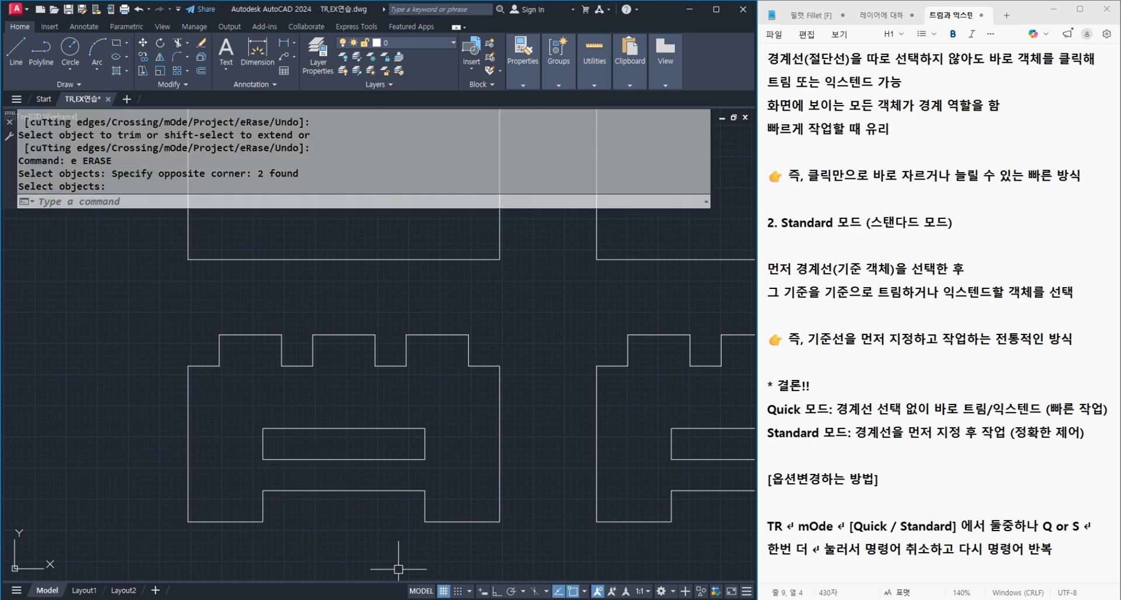
# Step: Undo the erase and all trimming done on the lower figure
pyautogui.moveTo(491, 480); pyautogui.dragTo(500, 452, button='middle')
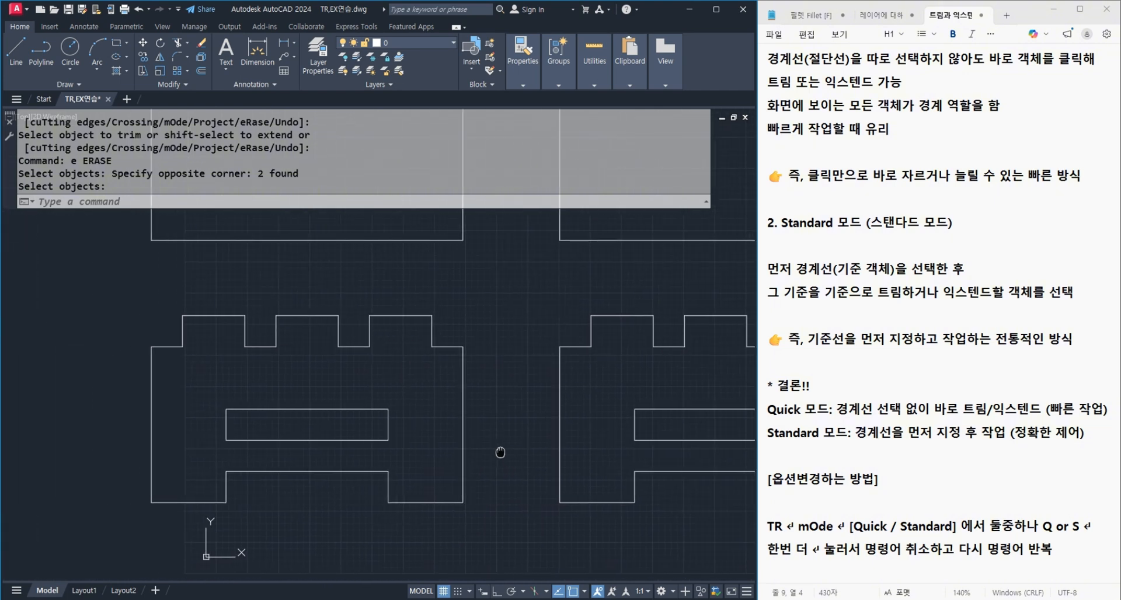
pyautogui.hotkey('ctrl', 'z')
pyautogui.hotkey('ctrl', 'z')
pyautogui.hotkey('ctrl', 'z')
pyautogui.hotkey('ctrl', 'z')
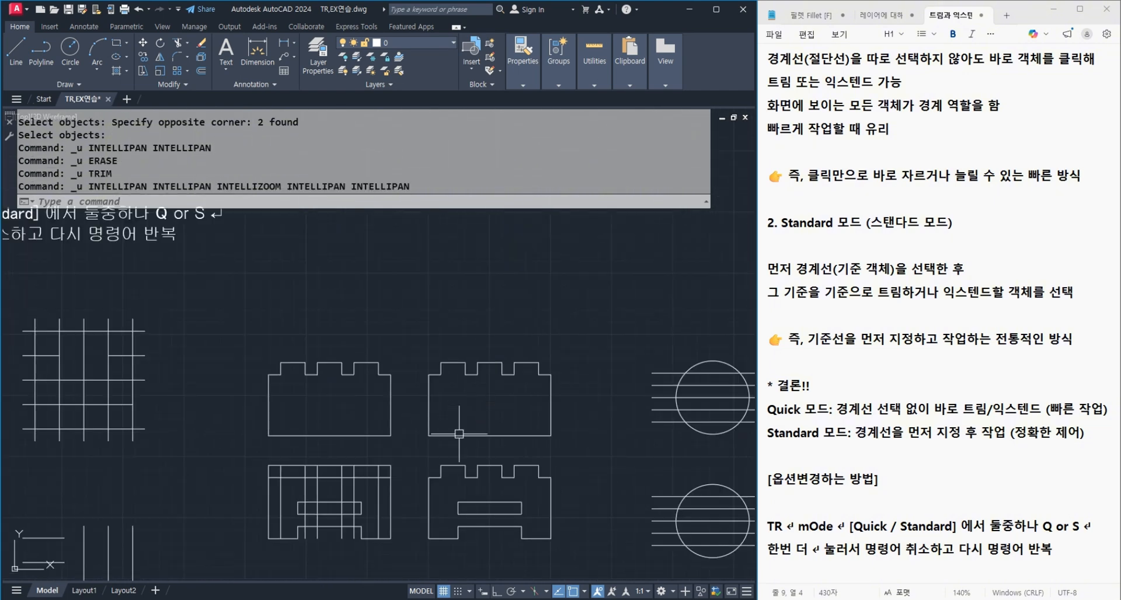
# Step: Start the Trim command at the lower striped figure and switch its mode to Standard
pyautogui.scroll(5, 327, 514)
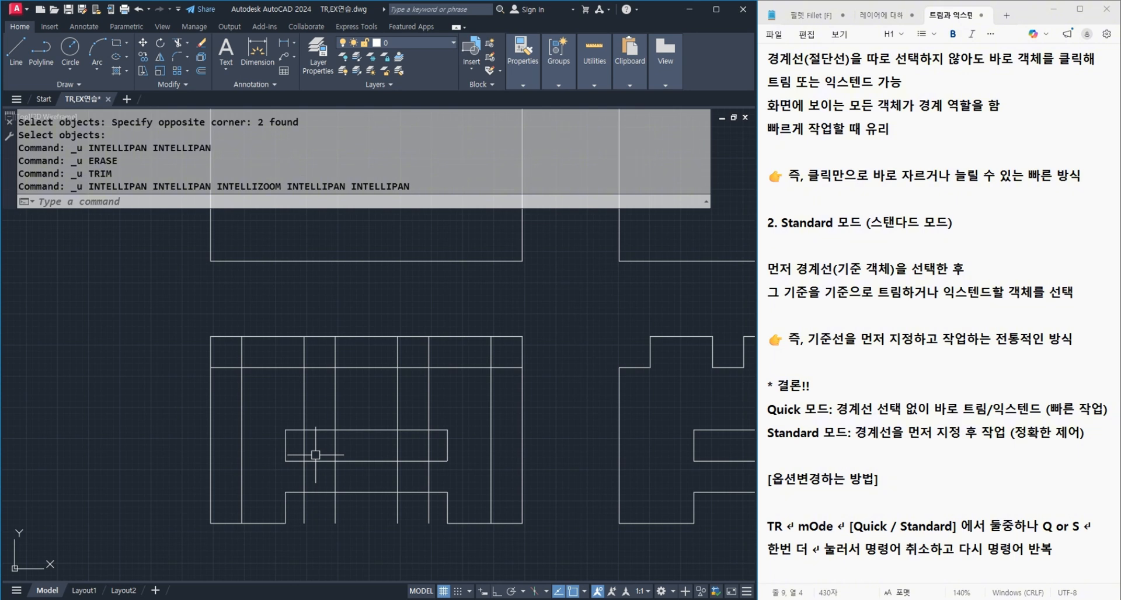
pyautogui.write('TRIM')
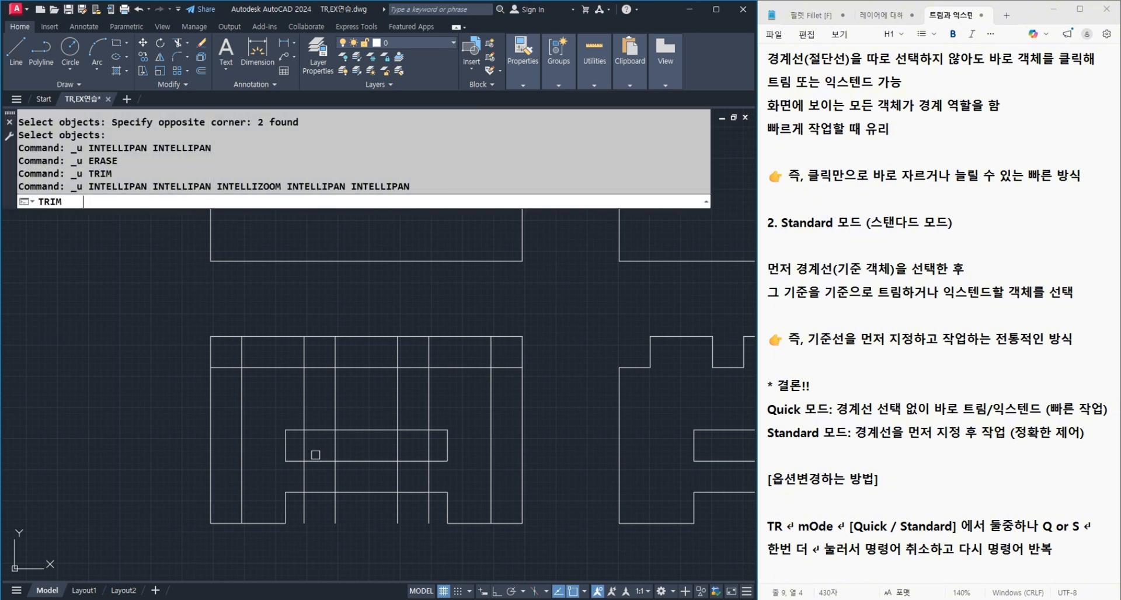
pyautogui.press('Return')
pyautogui.press('Return')
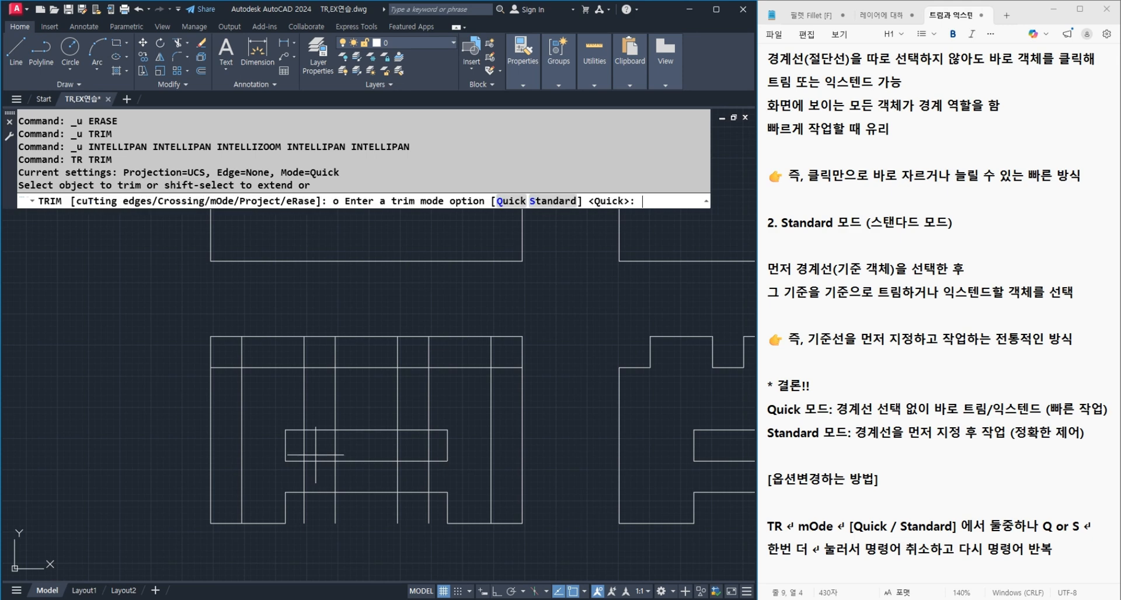
pyautogui.write('s')
pyautogui.press('Return')
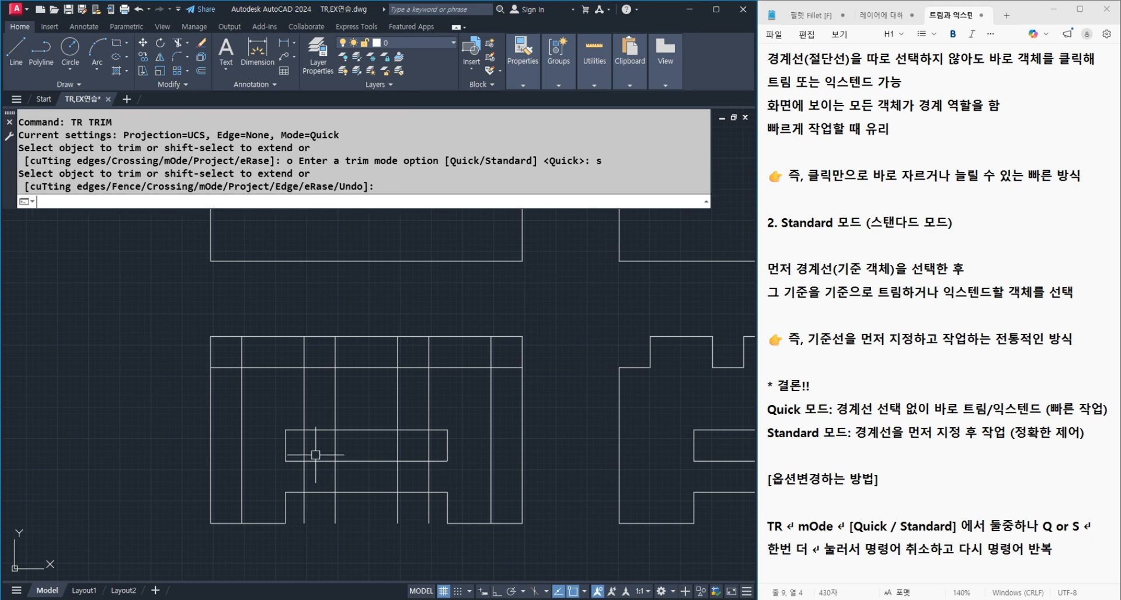
# Step: Trim all the vertical lines below the upper inner horizontal line of the lower figure, using that line as the cutting edge
pyautogui.press('Return')
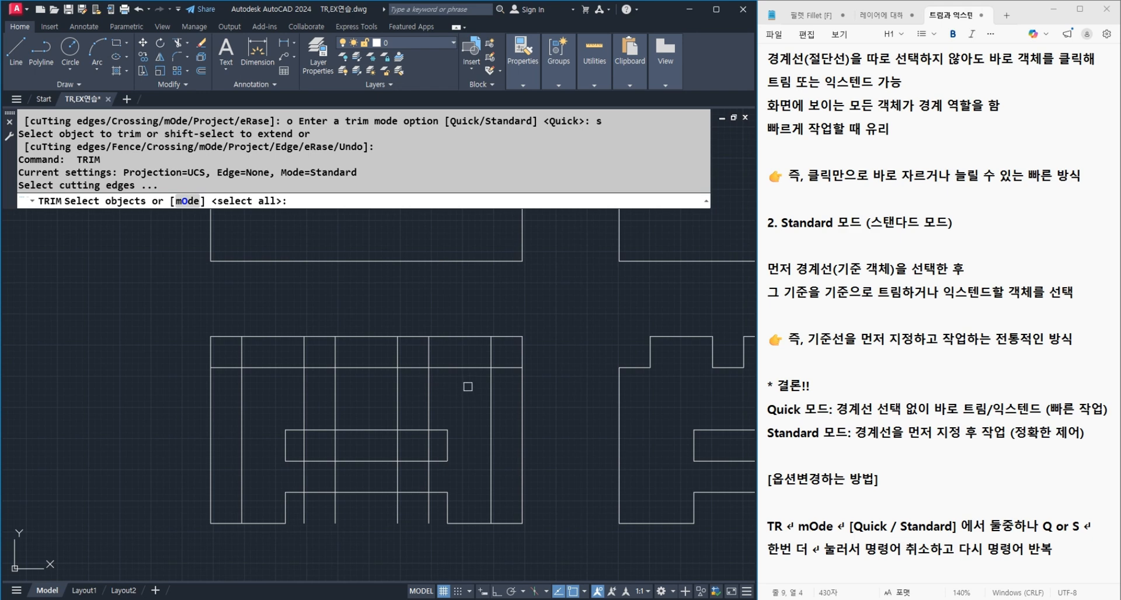
pyautogui.scroll(-2, 411, 422)
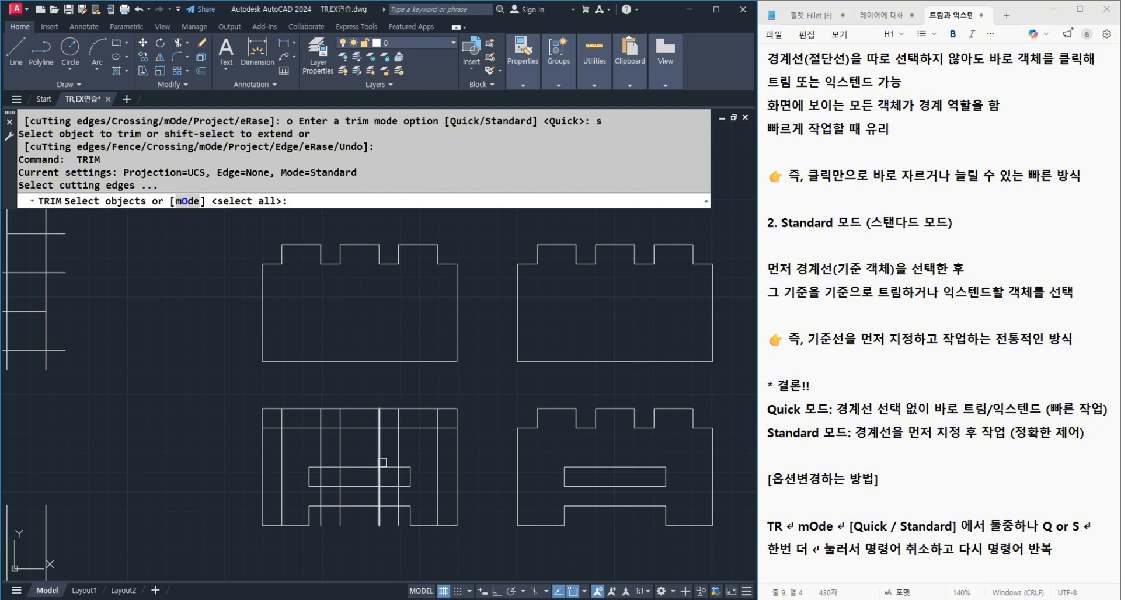
pyautogui.click(364, 430)
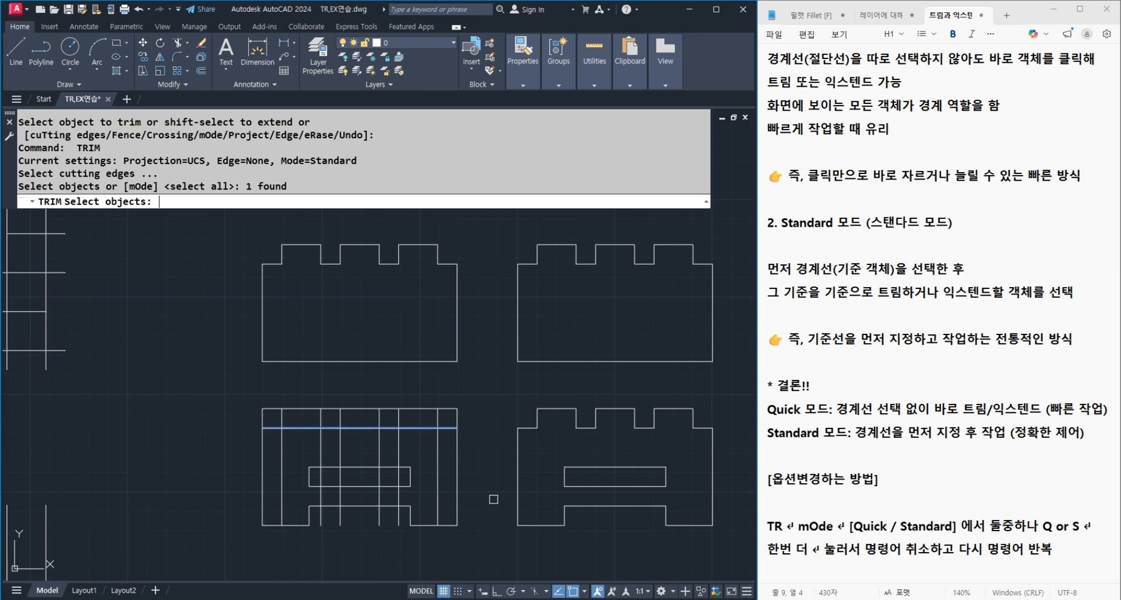
pyautogui.press('Return')
pyautogui.click(448, 449)
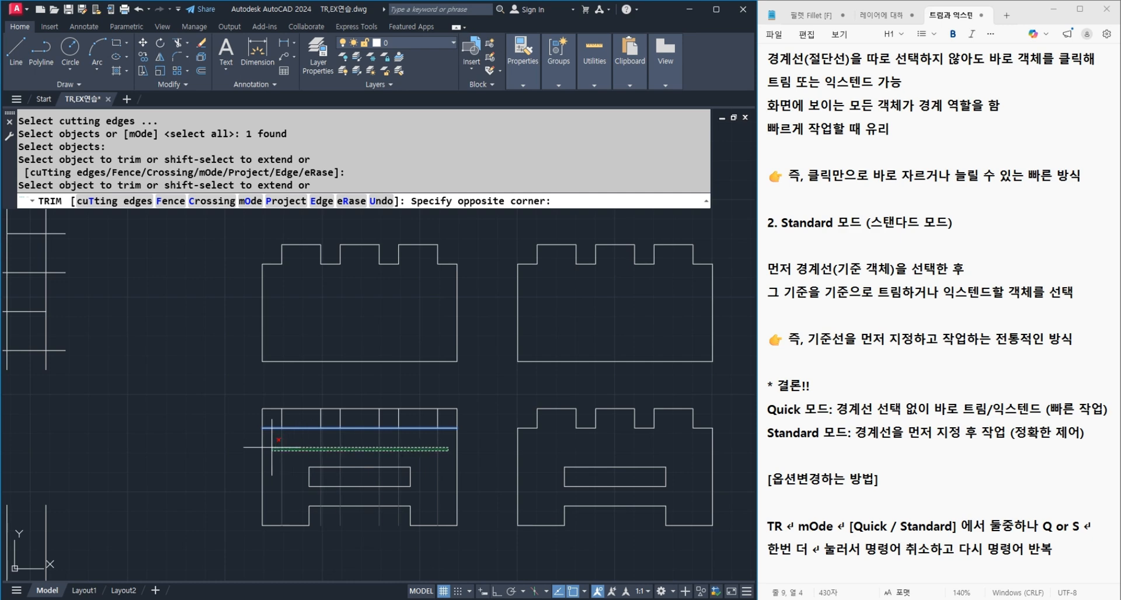
pyautogui.click(248, 452)
pyautogui.press('Return')
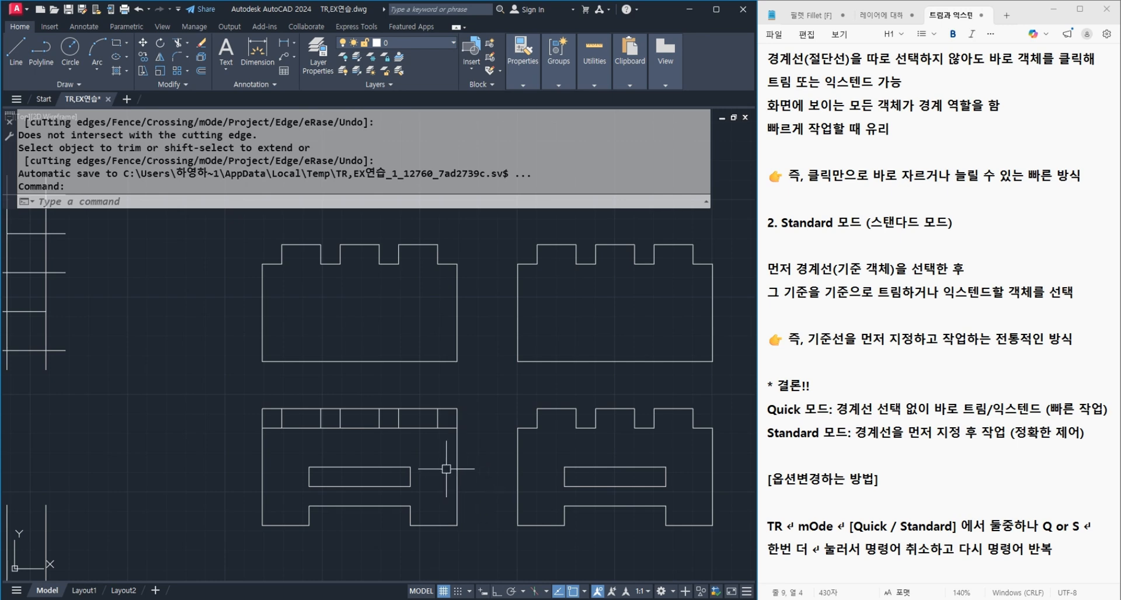
# Step: Start another Standard-mode Trim for the top strip of the lower figure
pyautogui.scroll(2, 406, 458)
pyautogui.moveTo(406, 458); pyautogui.dragTo(452, 466, button='middle')
pyautogui.write('TR')
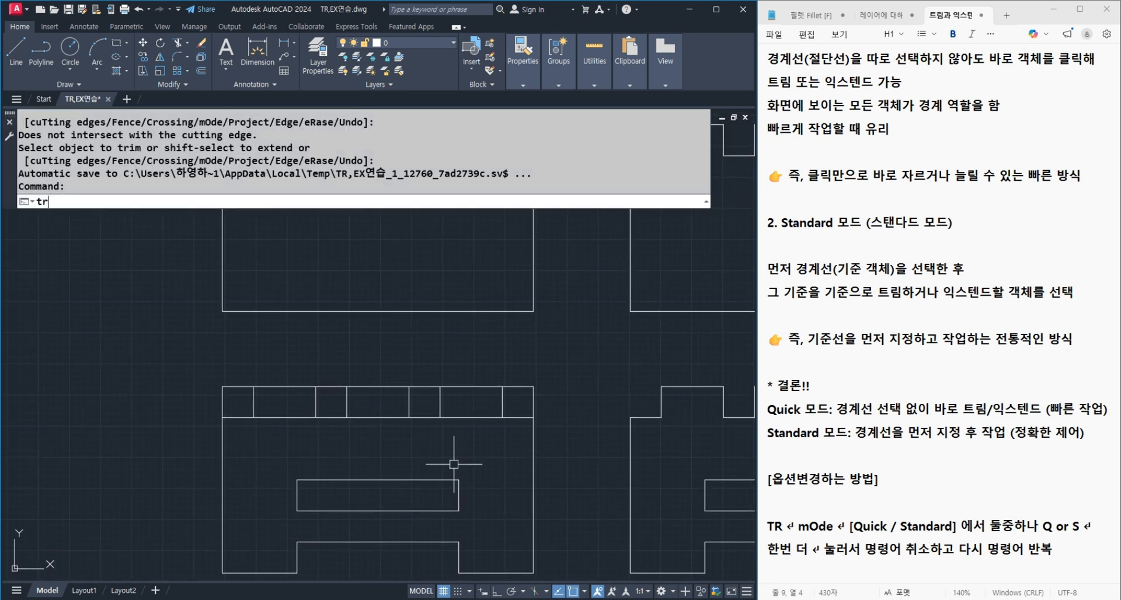
pyautogui.press('Return')
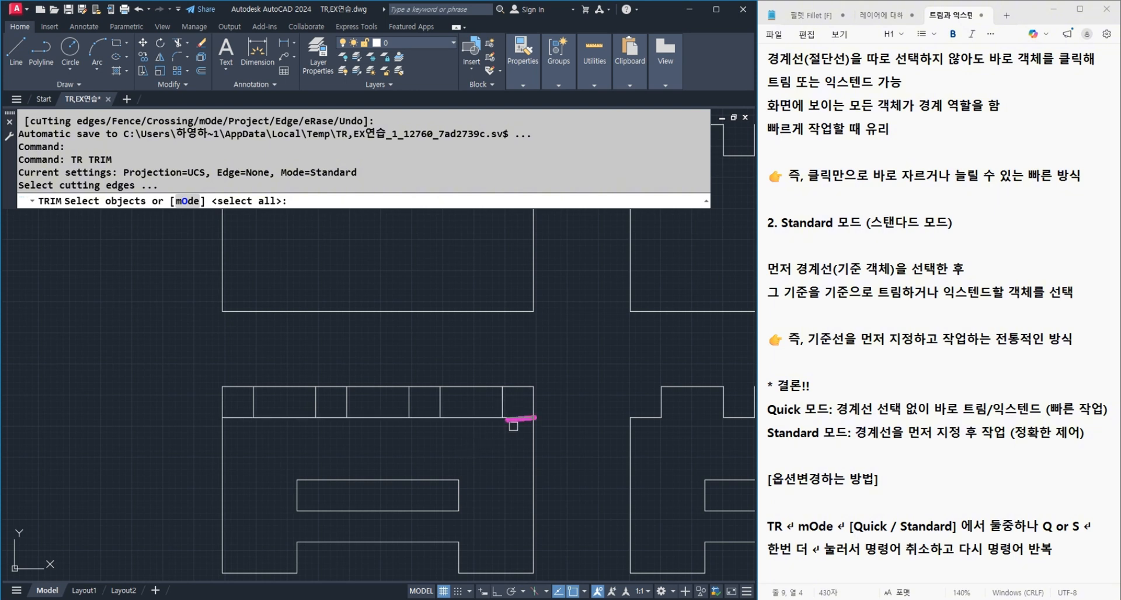
pyautogui.keyDown('shift'); pyautogui.moveTo(507, 420); pyautogui.dragTo(254, 417); pyautogui.keyUp('shift')
pyautogui.press('e')
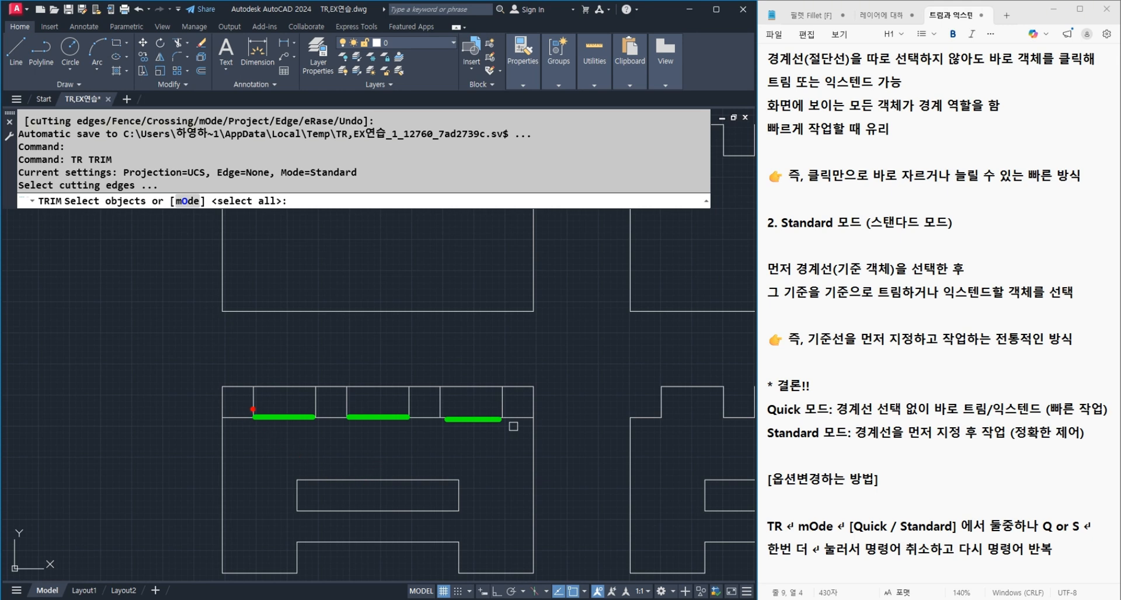
pyautogui.moveTo(315, 405); pyautogui.dragTo(316, 424)
pyautogui.moveTo(411, 405); pyautogui.dragTo(413, 429)
pyautogui.moveTo(497, 405); pyautogui.dragTo(503, 426)
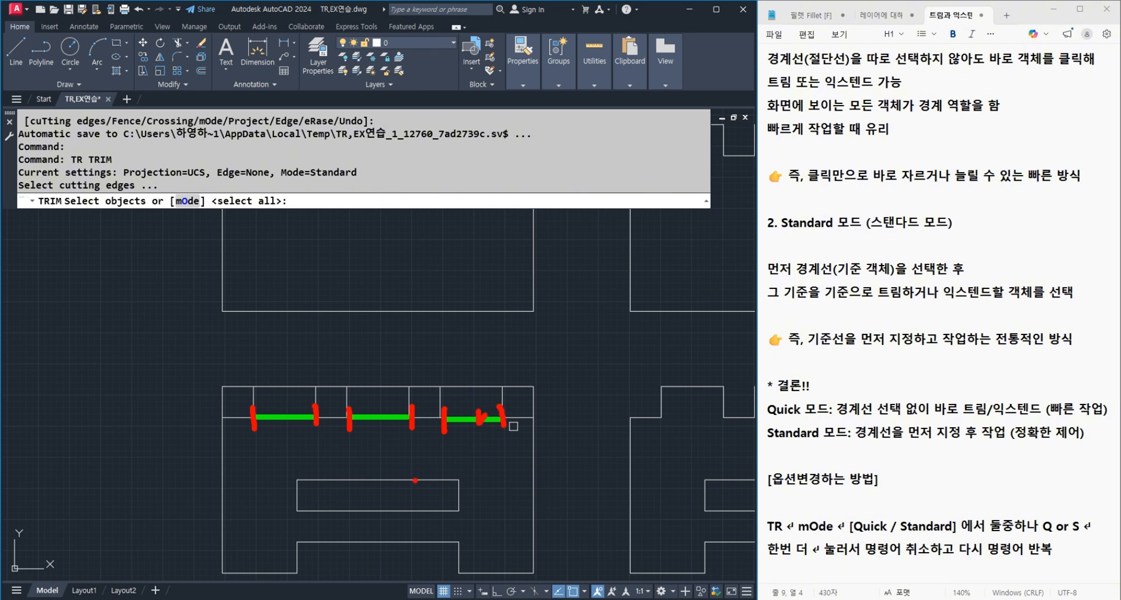
pyautogui.press('Escape')
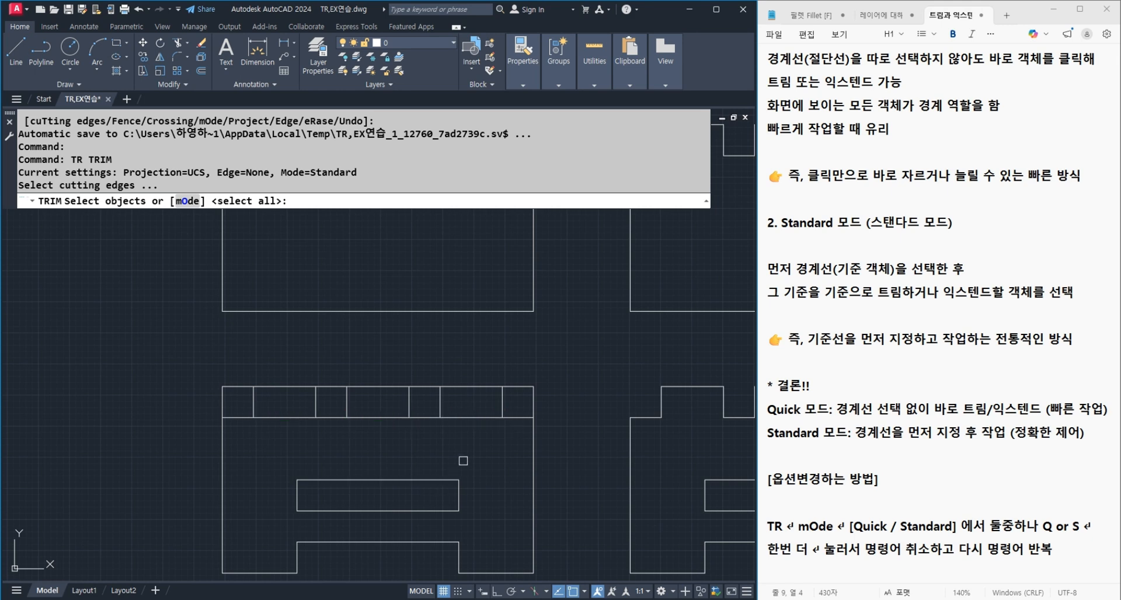
# Step: Select the six short vertical lines in the lower figure's top strip as the cutting edges
pyautogui.click(504, 409)
pyautogui.click(442, 407)
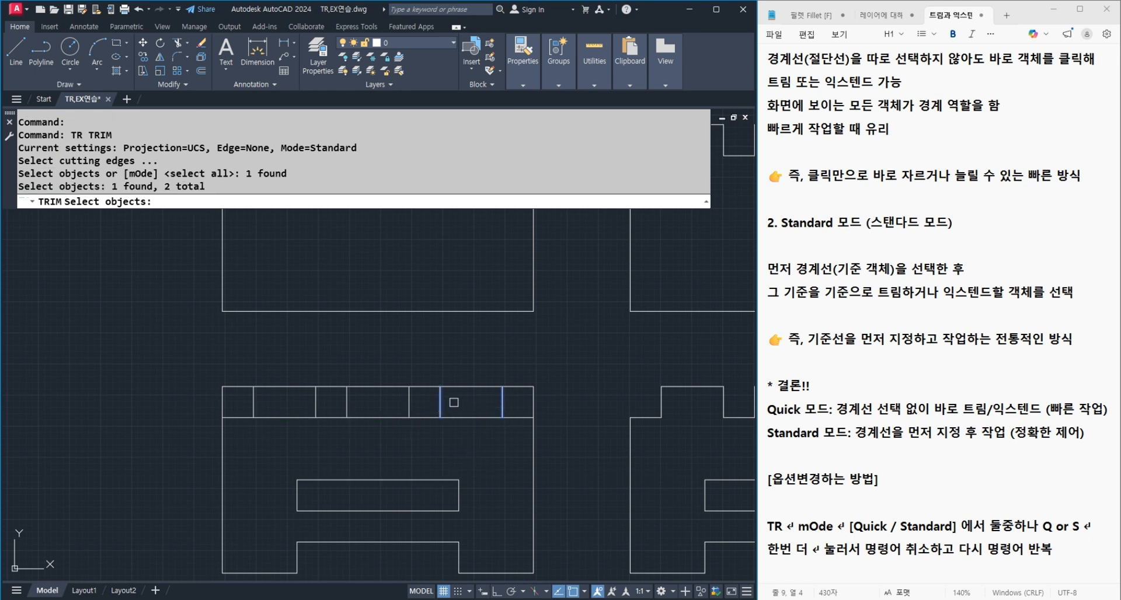
pyautogui.click(458, 402)
pyautogui.click(242, 403)
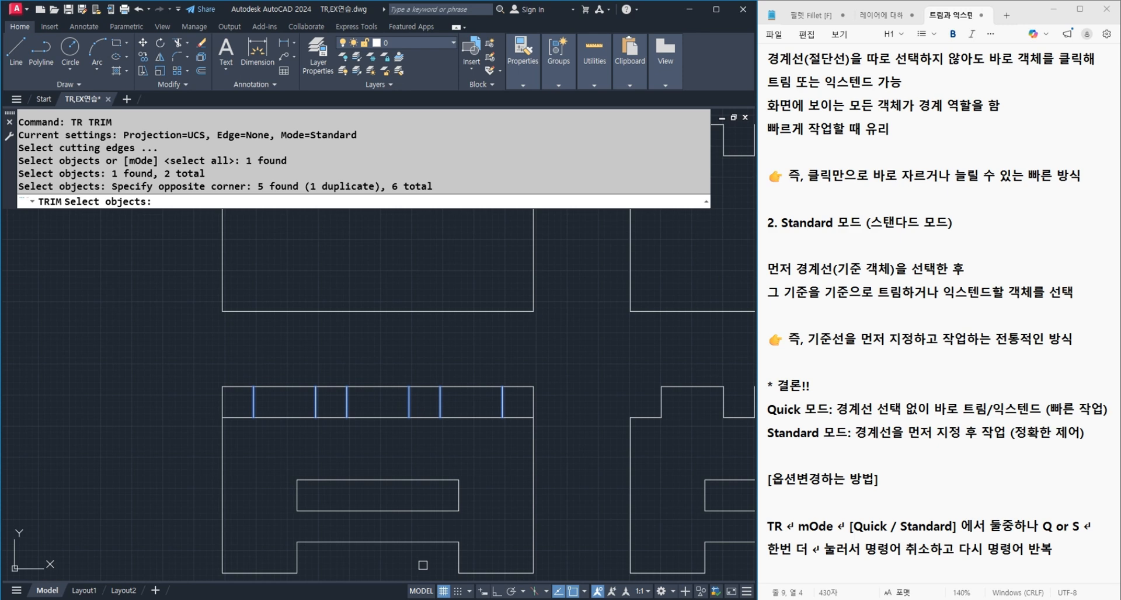
pyautogui.press('Return')
pyautogui.click(457, 482)
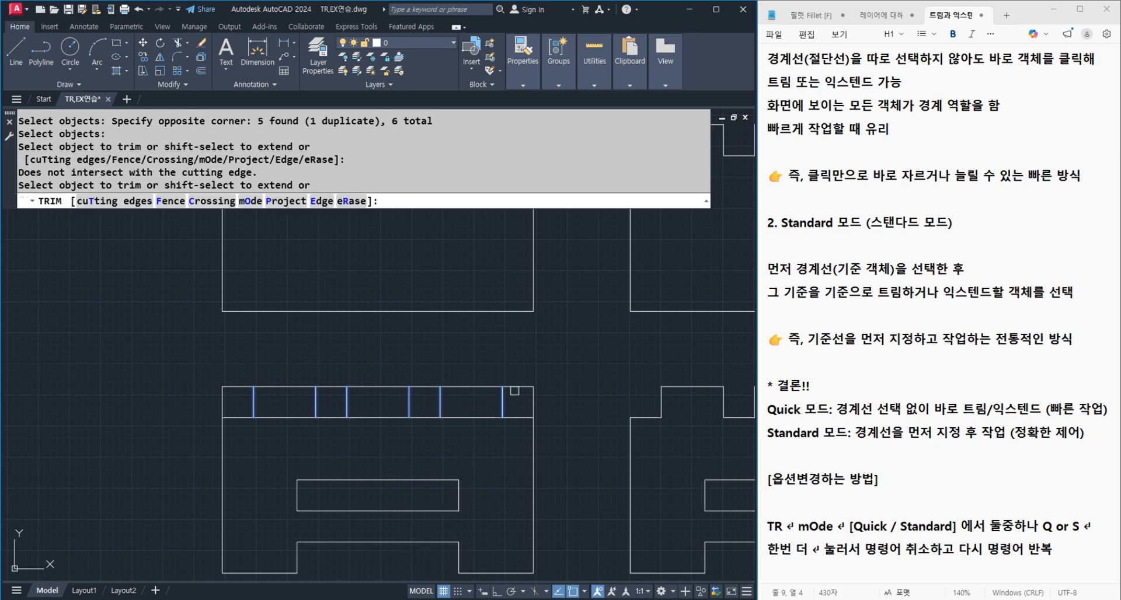
# Step: Trim alternating segments of the top strip's upper and lower lines to form three battlements, and end the command
pyautogui.click(515, 390)
pyautogui.click(475, 418)
pyautogui.click(426, 387)
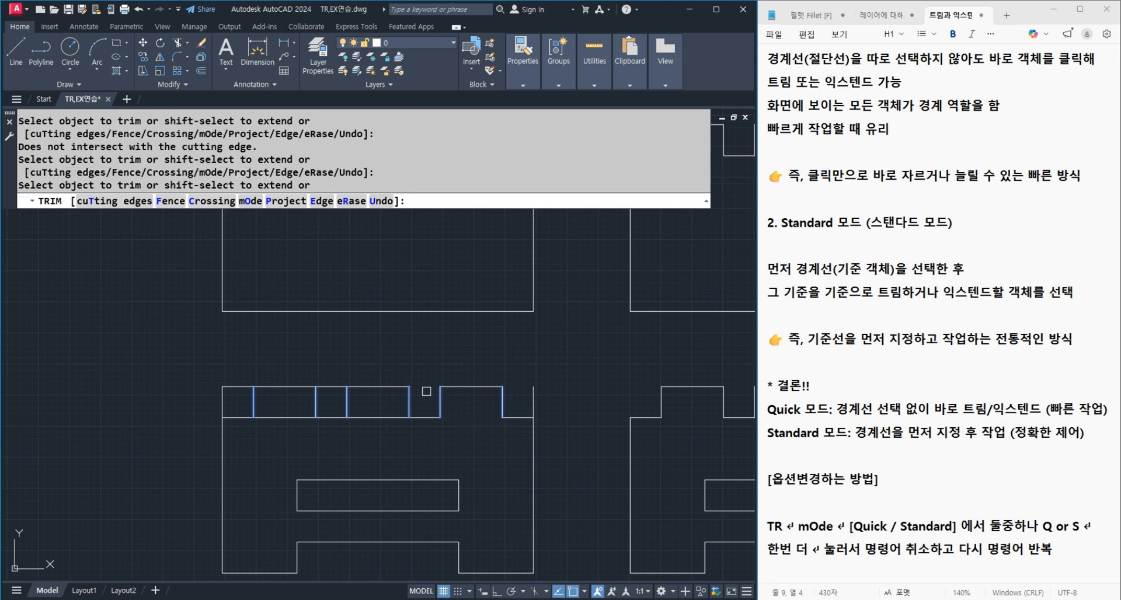
pyautogui.click(332, 388)
pyautogui.click(296, 419)
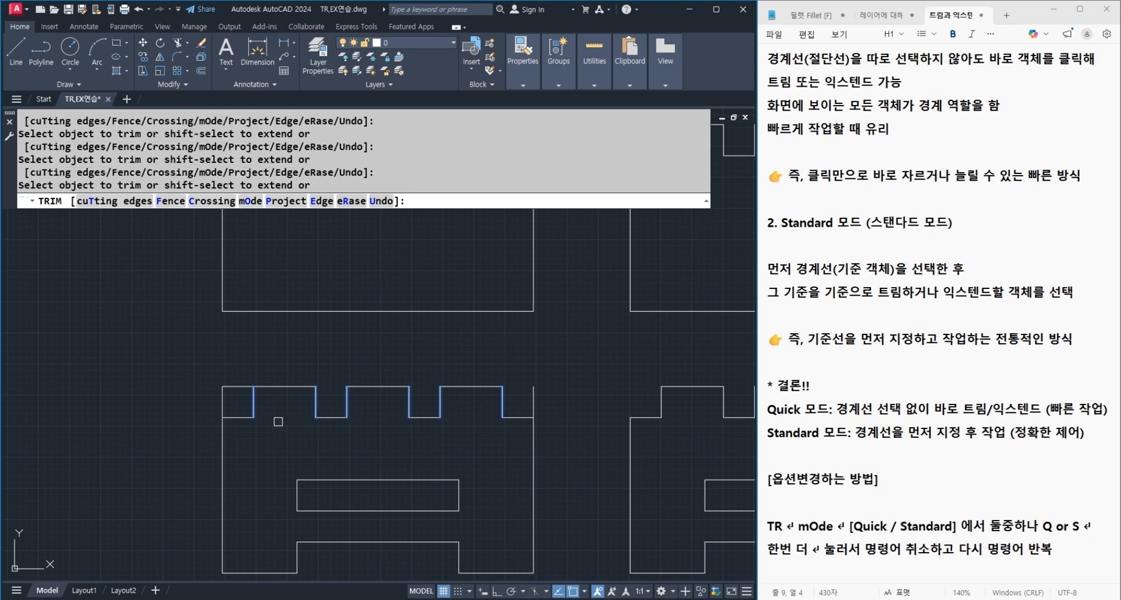
pyautogui.click(245, 417)
pyautogui.click(241, 390)
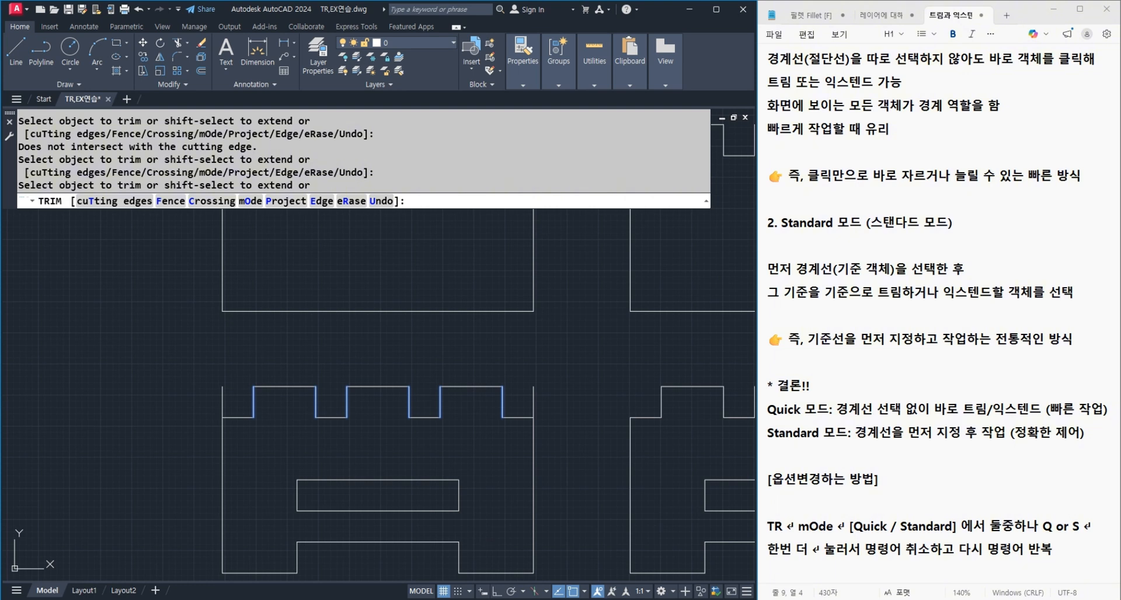
pyautogui.click(496, 534)
pyautogui.click(495, 536)
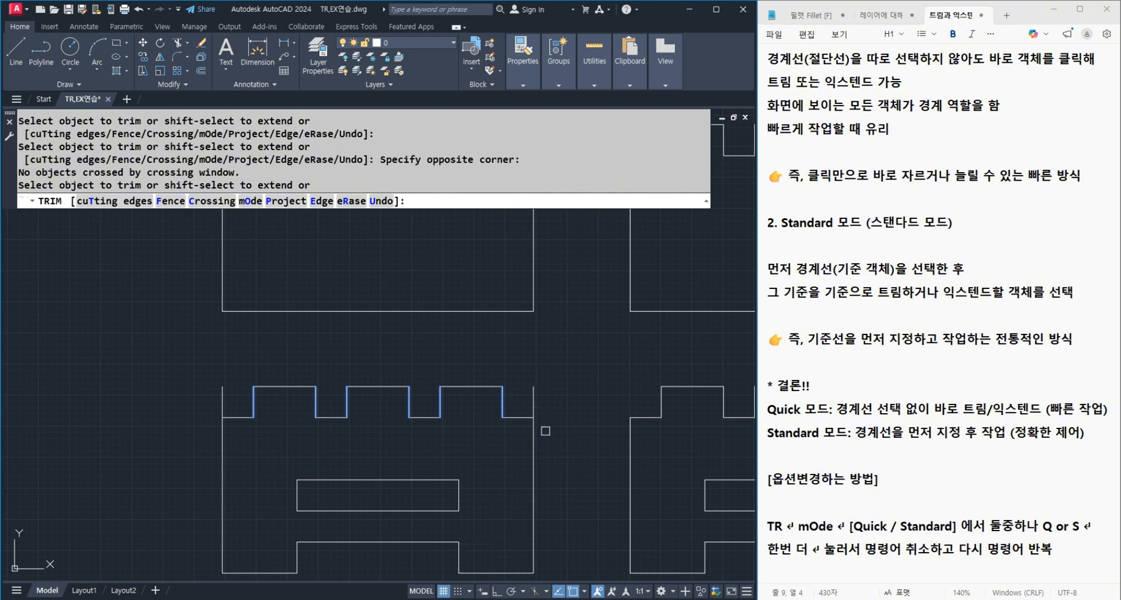
pyautogui.press('Return')
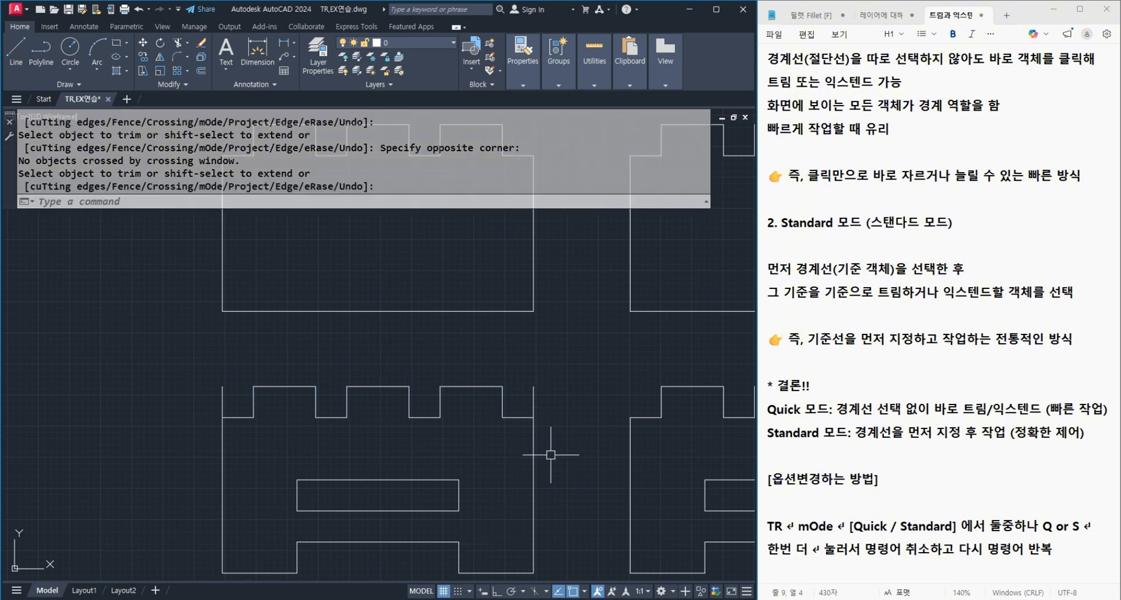
# Step: Trim the vertical stubs at both outer upper corners, using the two outer shoulder segments as cutting edges
pyautogui.press('Return')
pyautogui.click(517, 417)
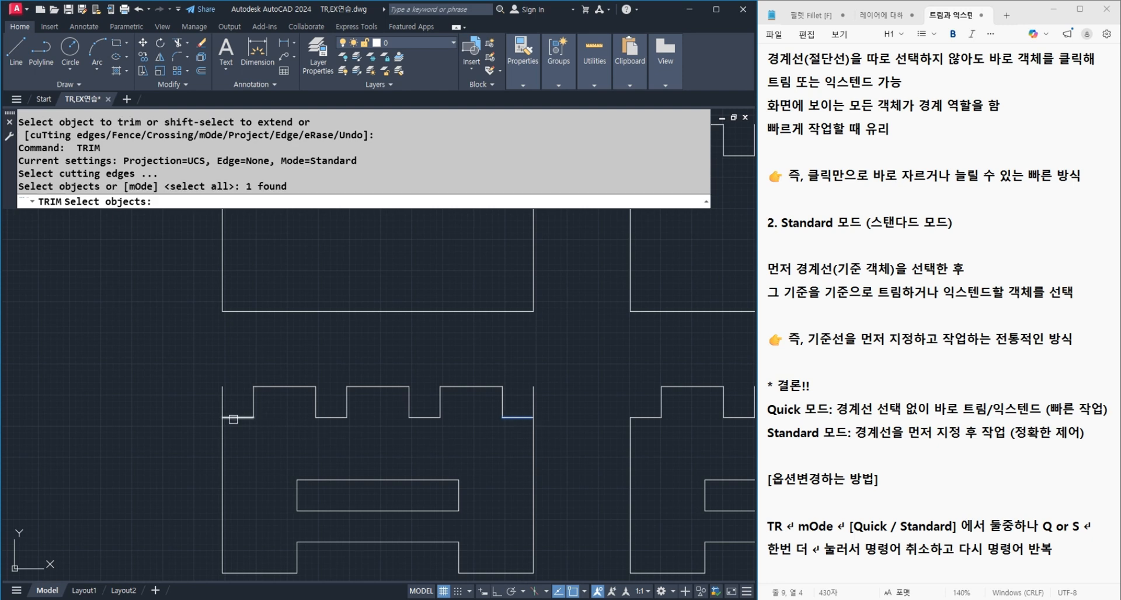
pyautogui.click(258, 419)
pyautogui.press('Return')
pyautogui.doubleClick(534, 398)
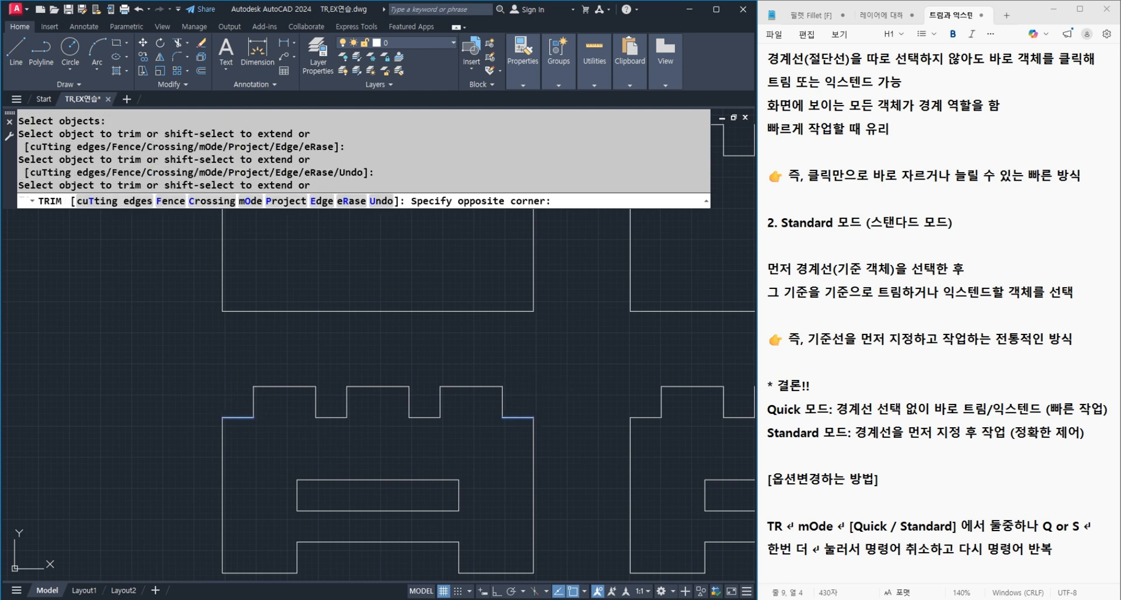
# Step: Trim the outer vertical line projecting above the right shoulder of the lower notched outline and finish trimming
pyautogui.click(543, 401)
pyautogui.press('Return')
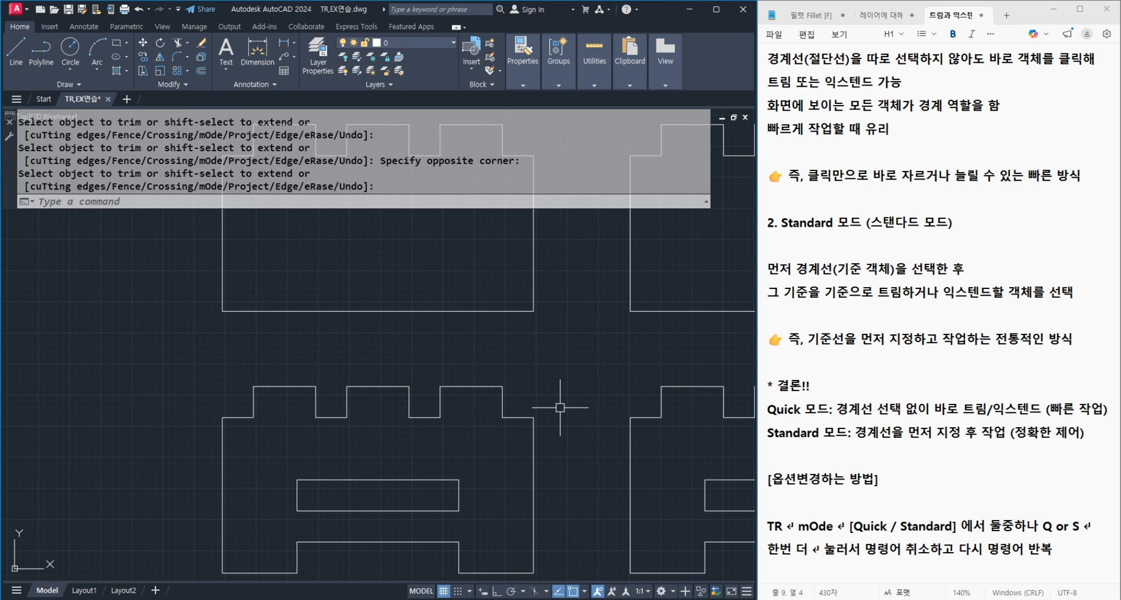
pyautogui.scroll(-4, 281, 414)
pyautogui.moveTo(543, 423); pyautogui.dragTo(270, 430, button='middle')
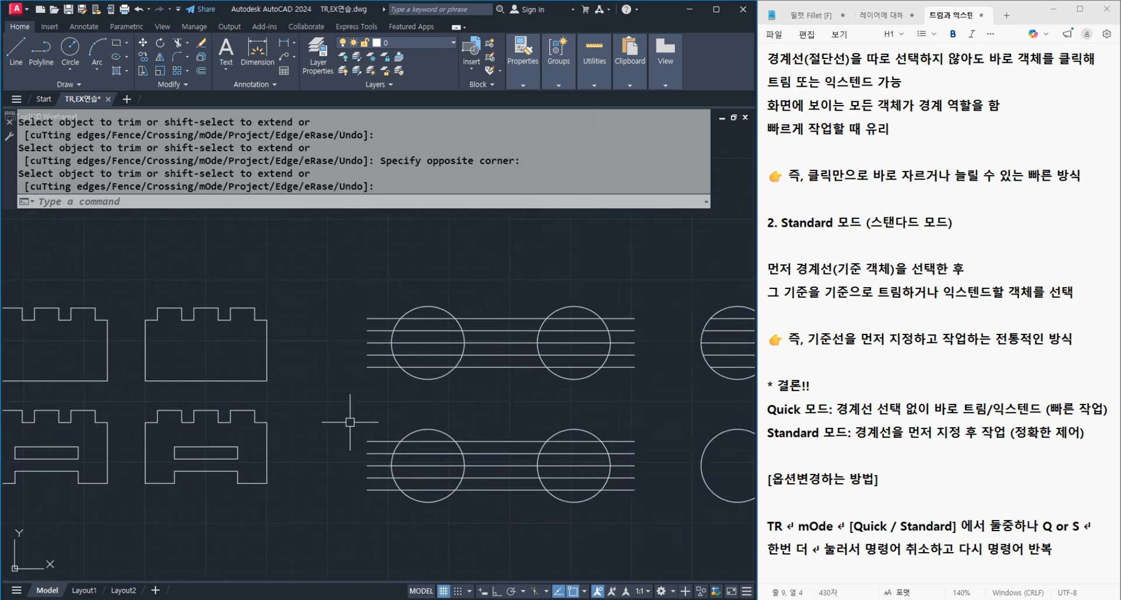
pyautogui.scroll(2, 570, 374)
pyautogui.moveTo(542, 384)
pyautogui.mouseDown(button='middle')
pyautogui.moveTo(511, 398)
pyautogui.moveTo(498, 370)
pyautogui.moveTo(317, 401)
pyautogui.mouseUp(button='middle')
pyautogui.scroll(-2, 502, 373)
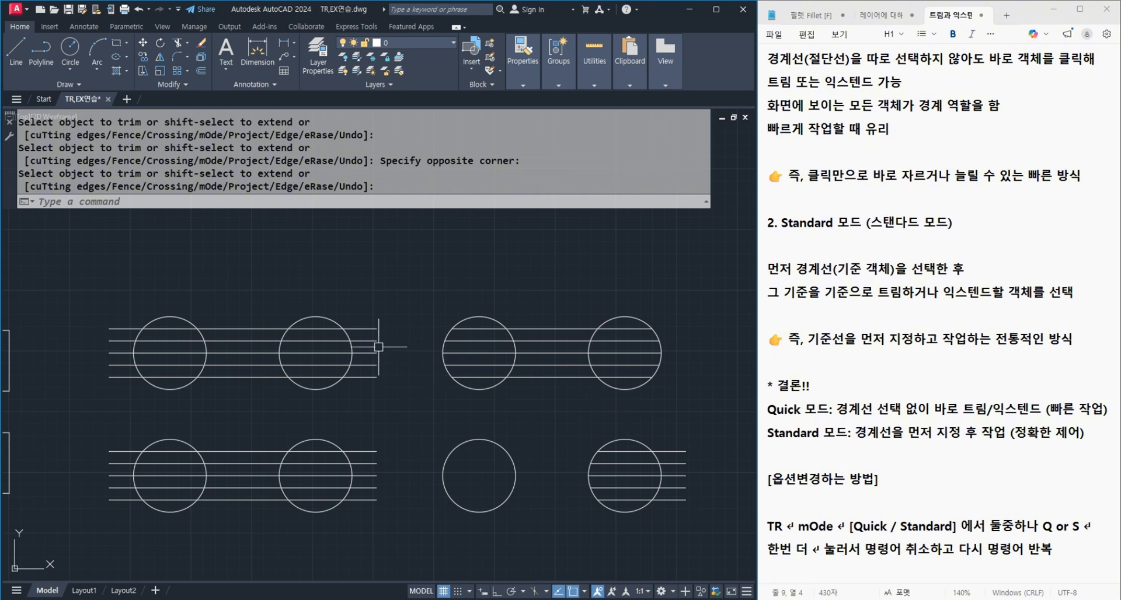
pyautogui.moveTo(214, 397); pyautogui.dragTo(242, 405, button='middle')
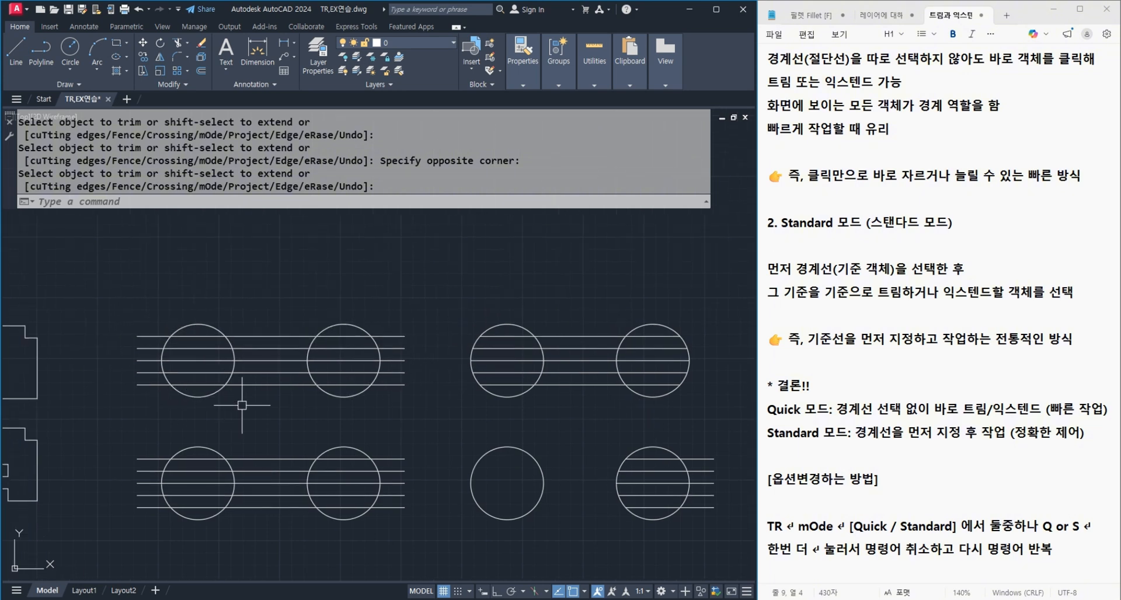
pyautogui.write('re')
pyautogui.press('Escape')
pyautogui.press('Escape')
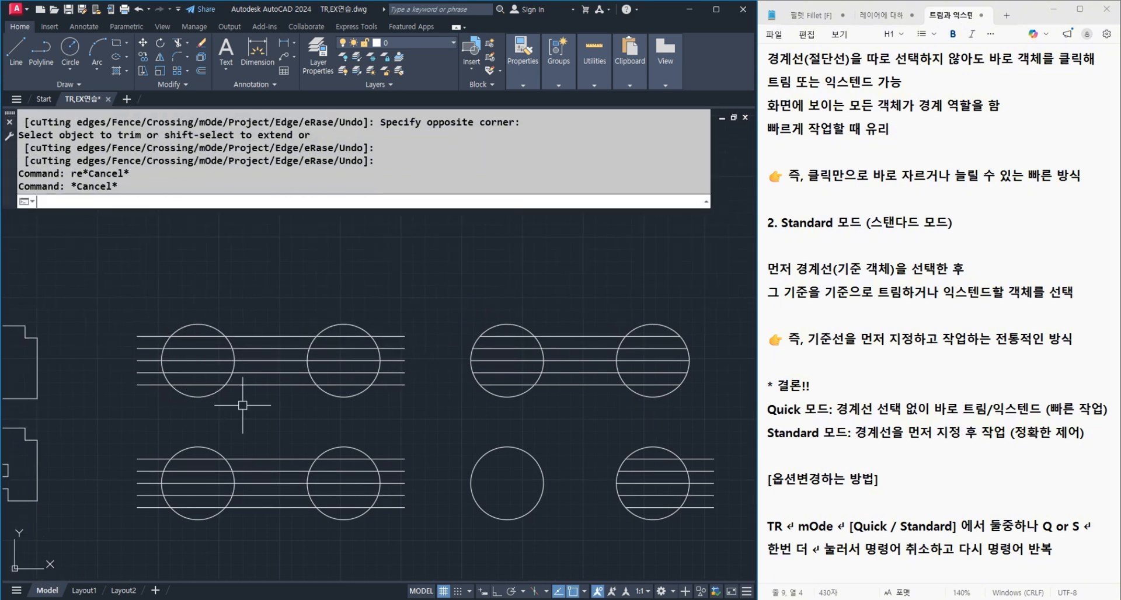
# Step: Start Trim in Standard mode with both circles of the upper-left circle pair as cutting edges
pyautogui.write('tr')
pyautogui.press('Return')
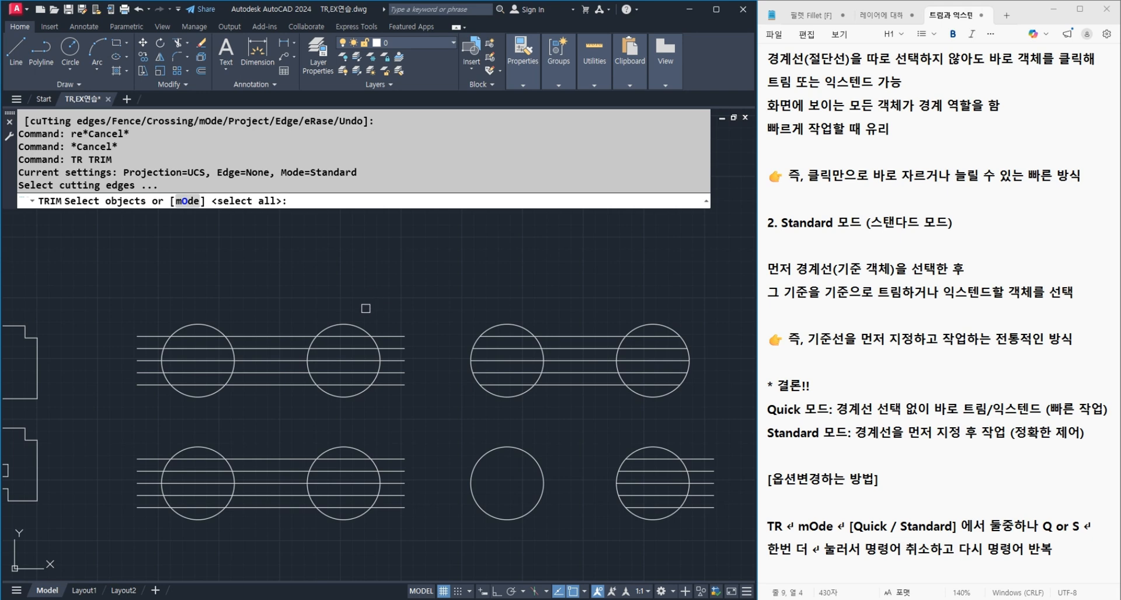
pyautogui.click(350, 321)
pyautogui.click(225, 336)
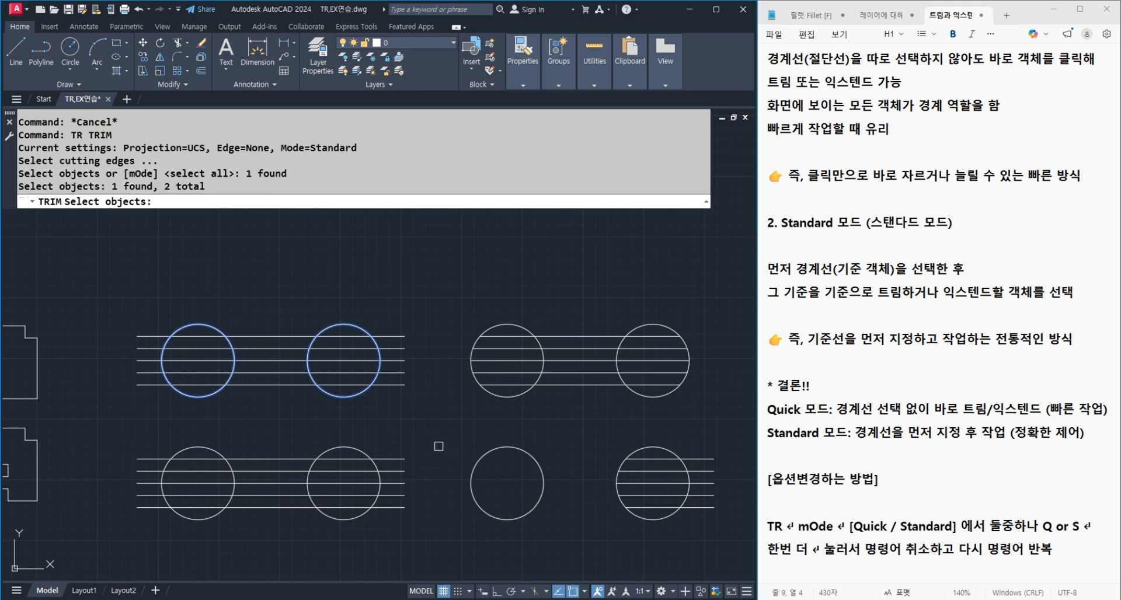
pyautogui.press('Return')
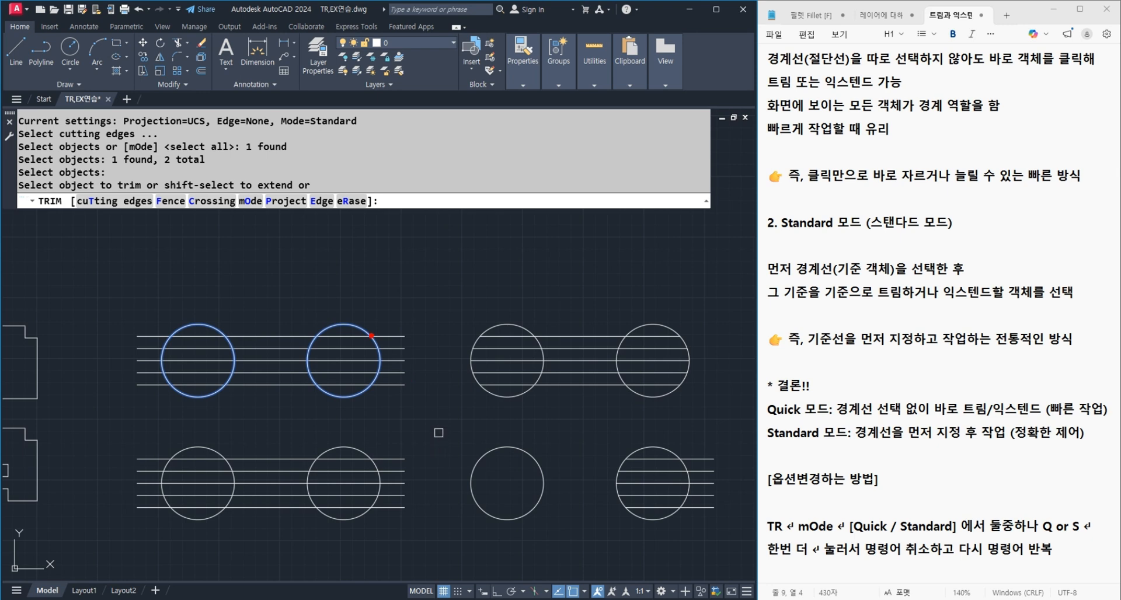
pyautogui.moveTo(361, 320)
pyautogui.mouseDown()
pyautogui.moveTo(380, 362)
pyautogui.moveTo(349, 398)
pyautogui.mouseUp()
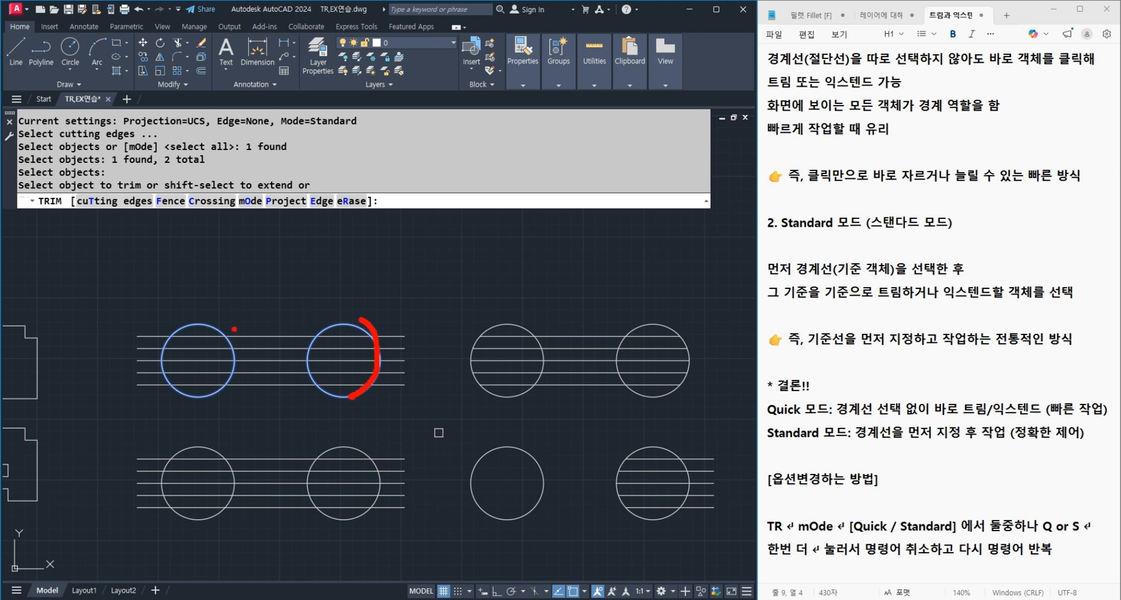
pyautogui.moveTo(196, 319); pyautogui.dragTo(203, 401)
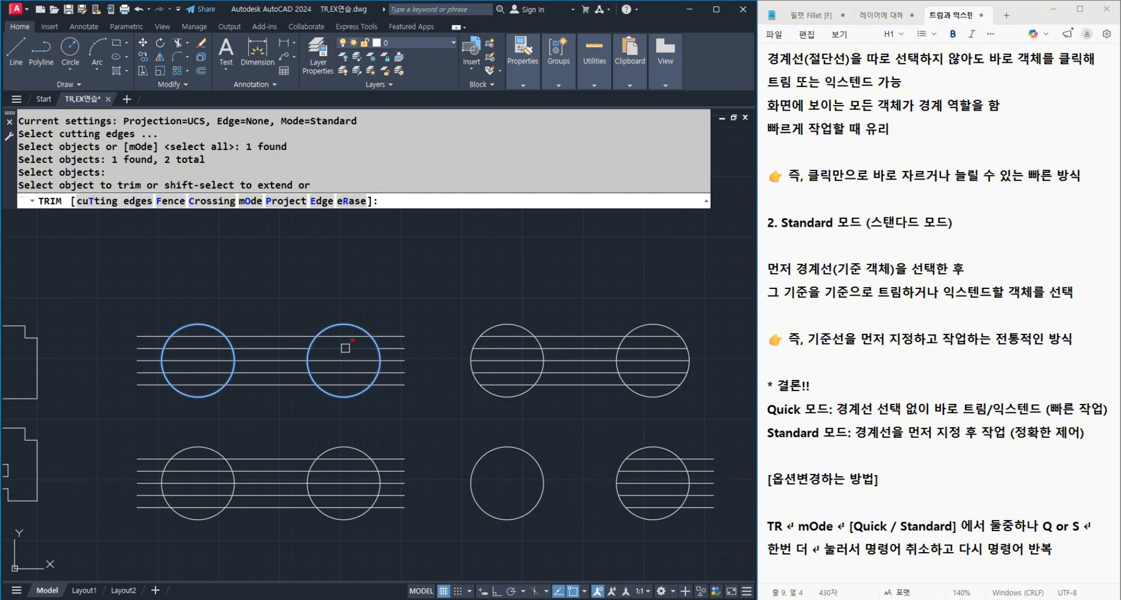
# Step: Trim the line ends outside the two selected circles and undo the whole trim
pyautogui.click(321, 343)
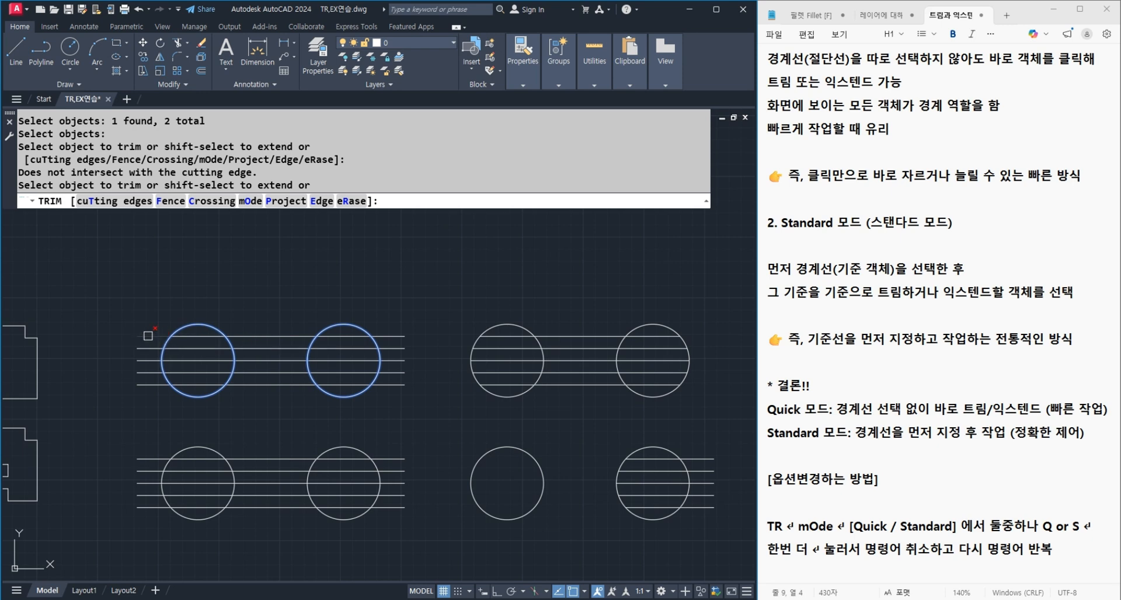
pyautogui.click(419, 401)
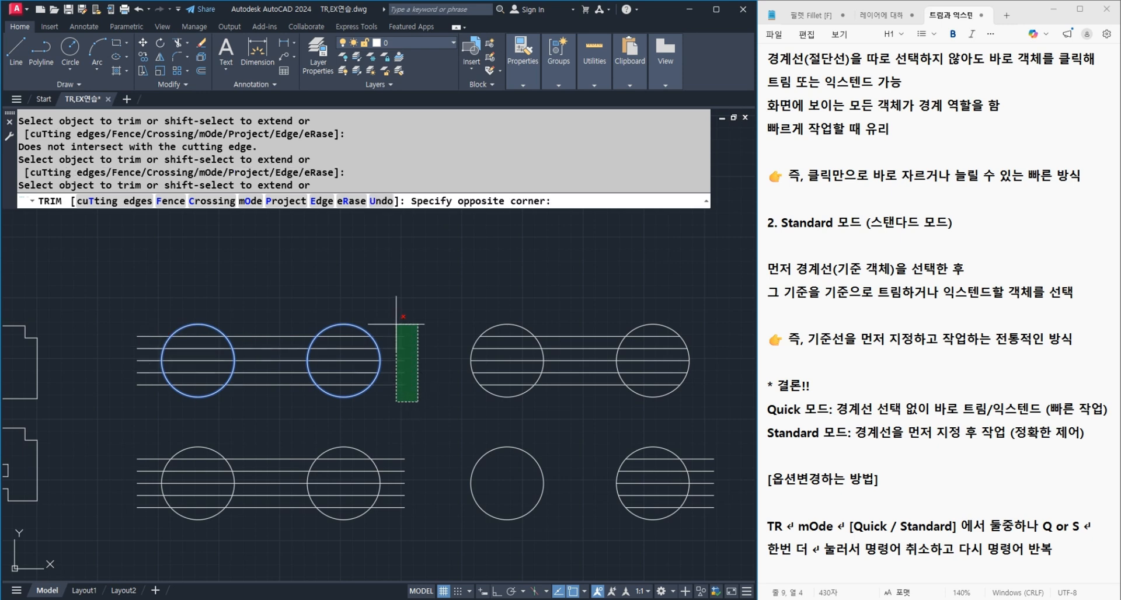
pyautogui.click(395, 325)
pyautogui.click(144, 330)
pyautogui.click(135, 399)
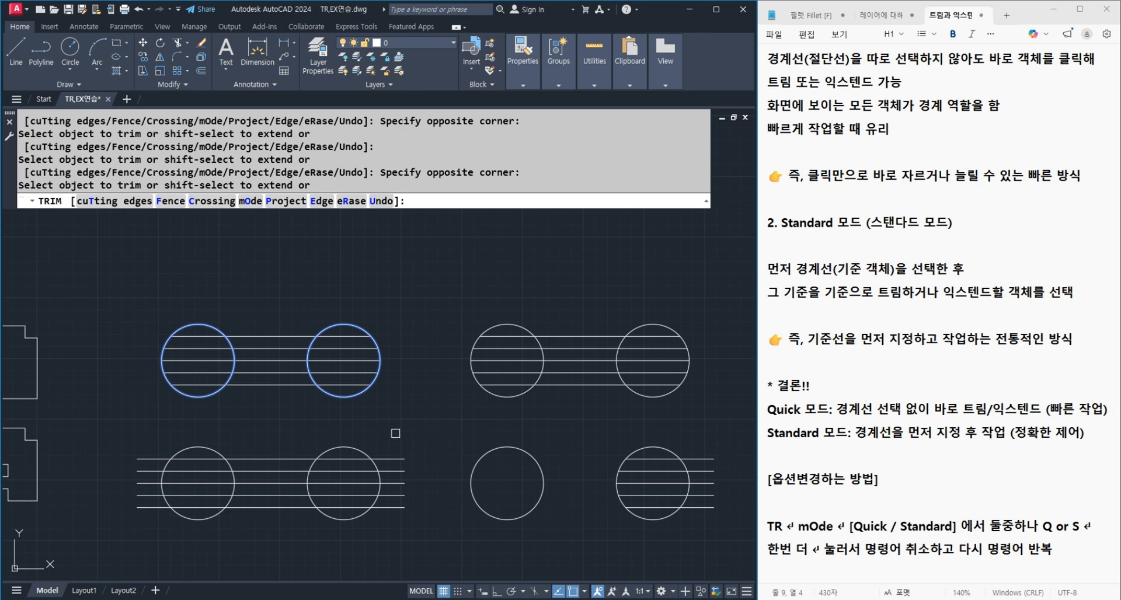
pyautogui.press('Return')
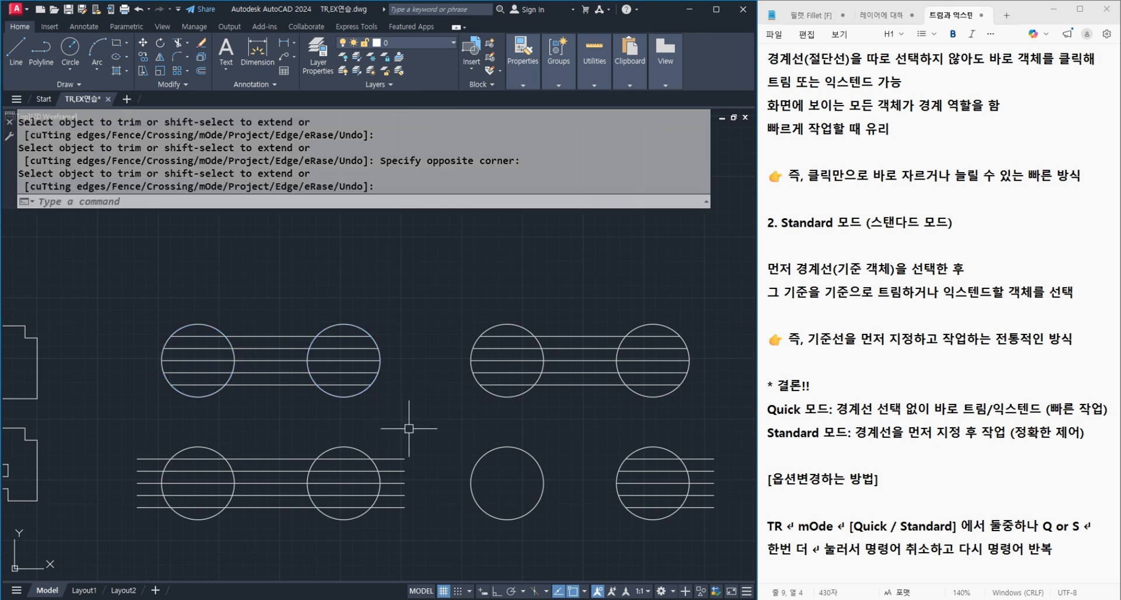
pyautogui.hotkey('ctrl', 'z')
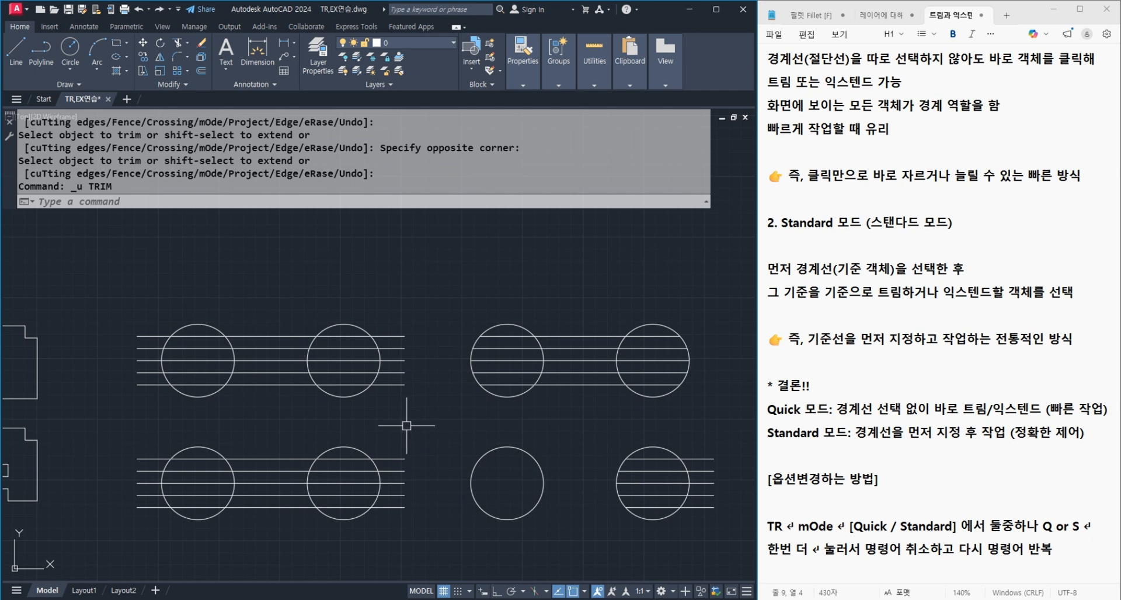
# Step: Change the Trim mode option from Standard to Quick and end the command
pyautogui.write('TR')
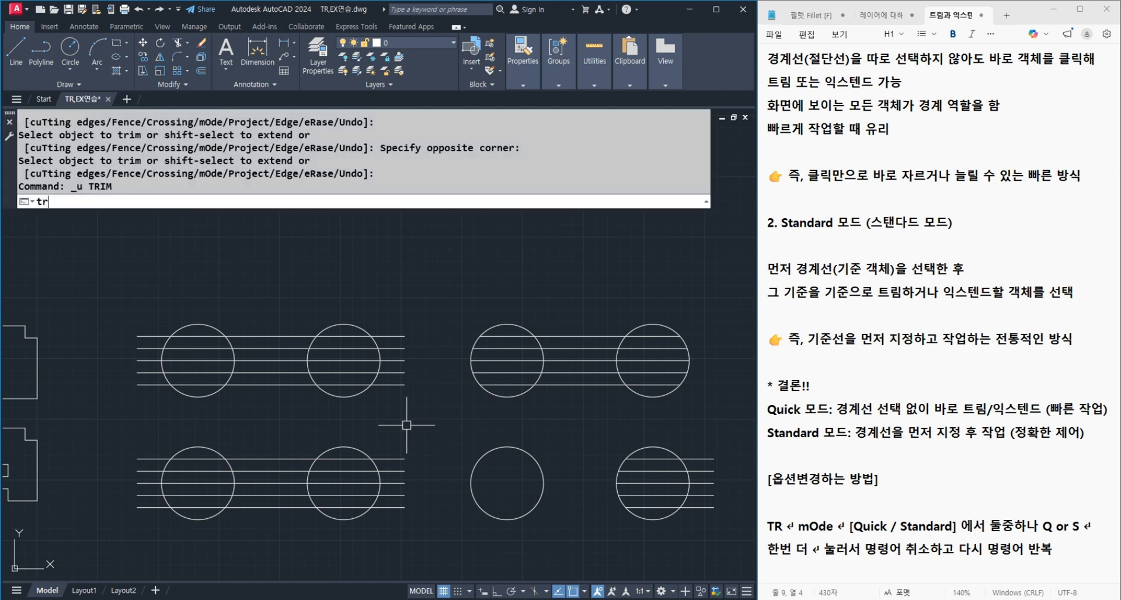
pyautogui.press('Return')
pyautogui.write('o')
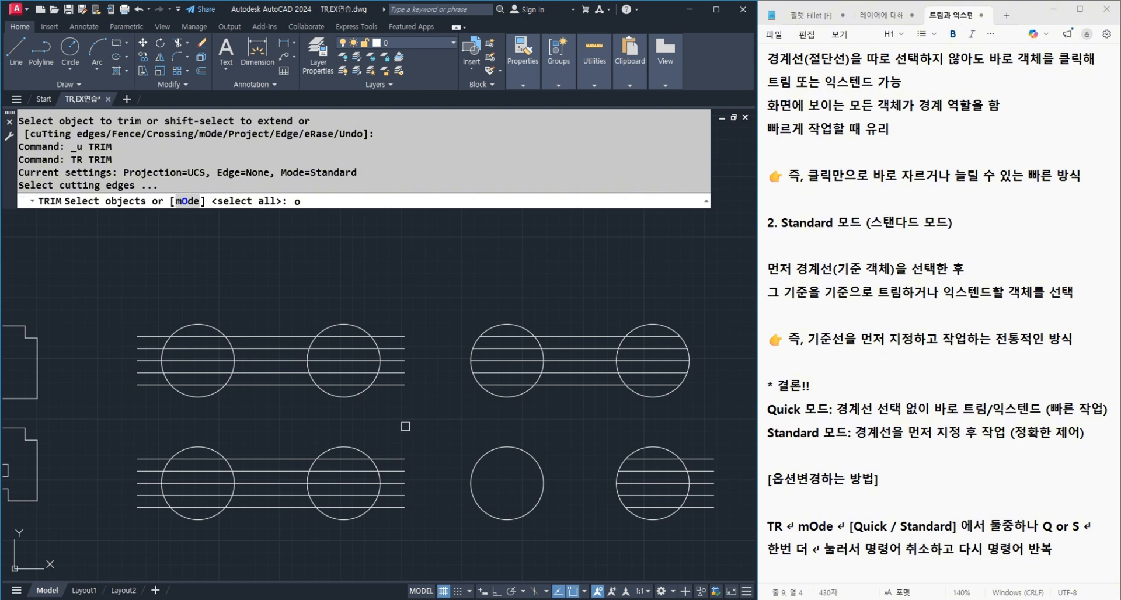
pyautogui.press('Return')
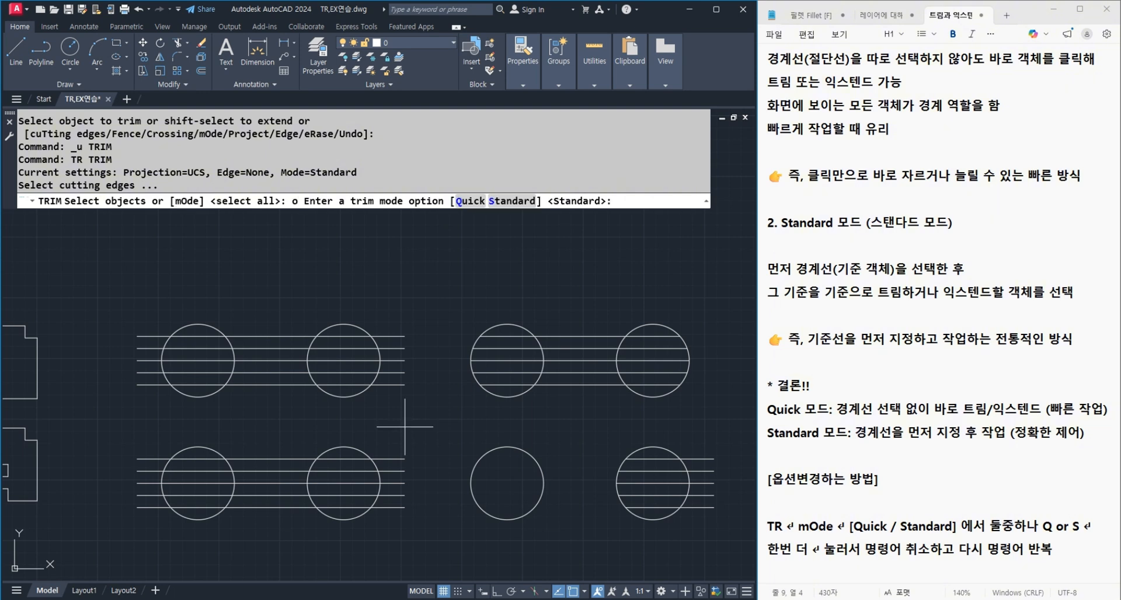
pyautogui.write('q')
pyautogui.press('Return')
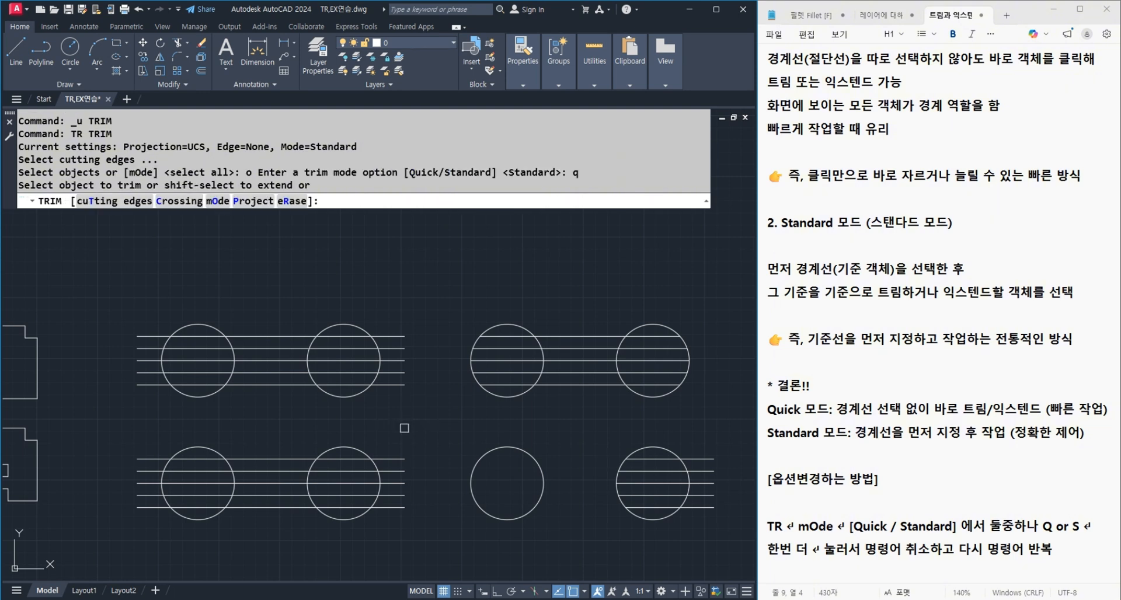
pyautogui.click(404, 428)
pyautogui.press('Return')
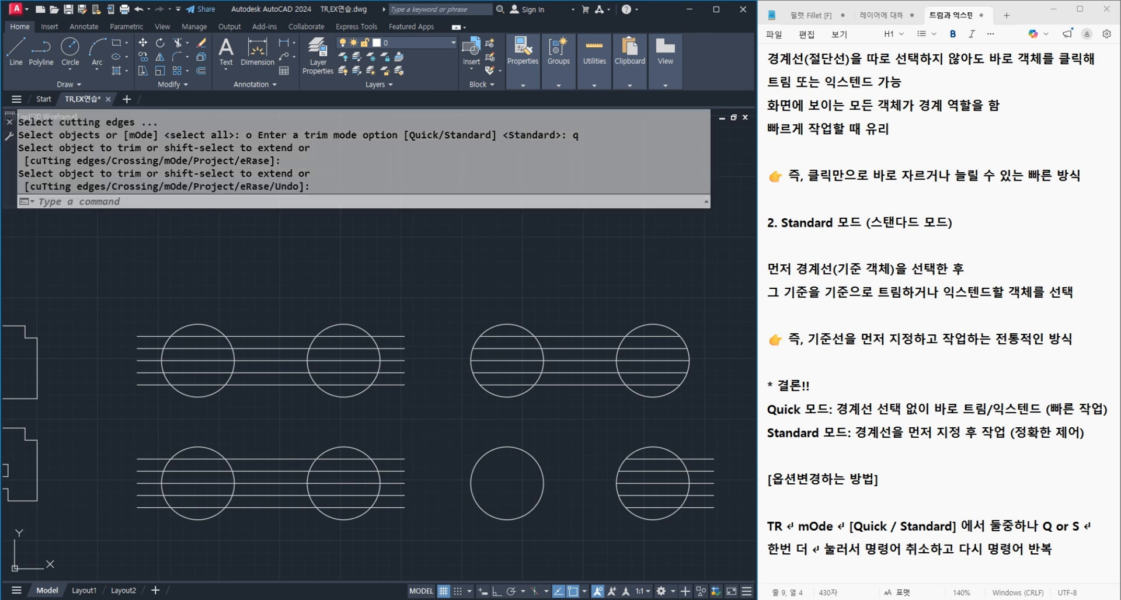
# Step: Trim the five line ends projecting beyond both sides of the upper-left circle pair, using Quick mode fences
pyautogui.press('Return')
pyautogui.click(401, 396)
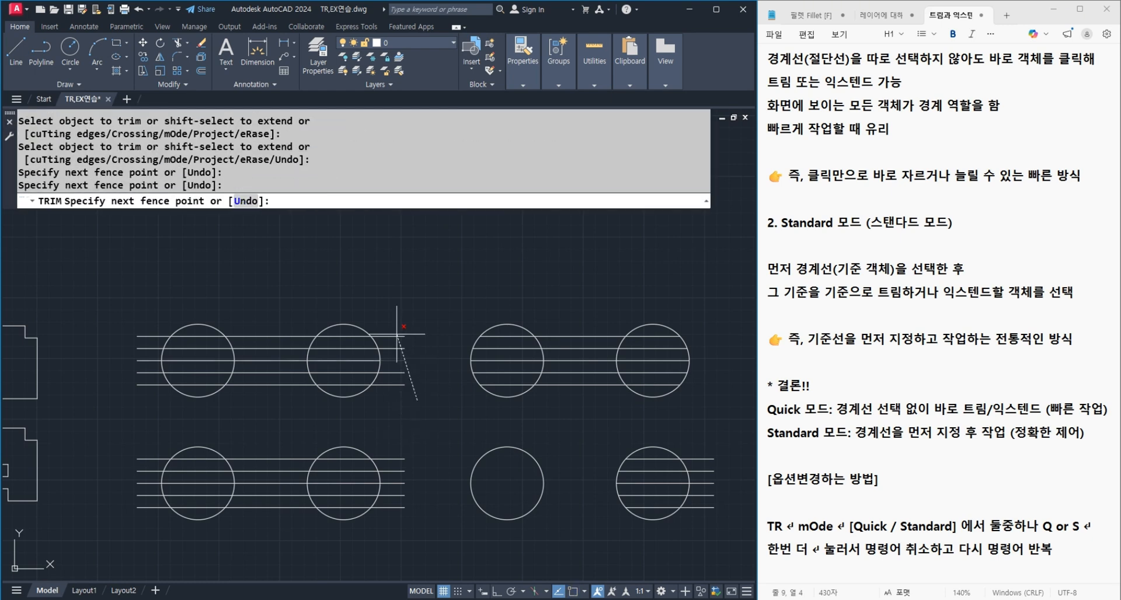
pyautogui.click(404, 404)
pyautogui.click(404, 403)
pyautogui.click(393, 362)
pyautogui.click(390, 400)
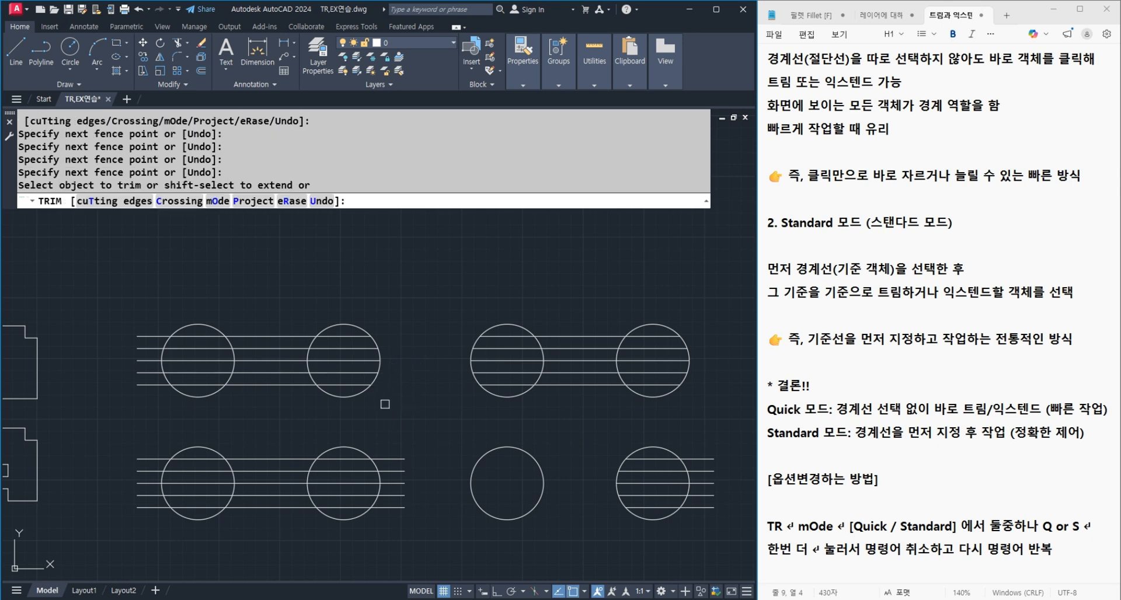
pyautogui.click(147, 326)
pyautogui.click(144, 404)
pyautogui.press('Return')
pyautogui.press('Return')
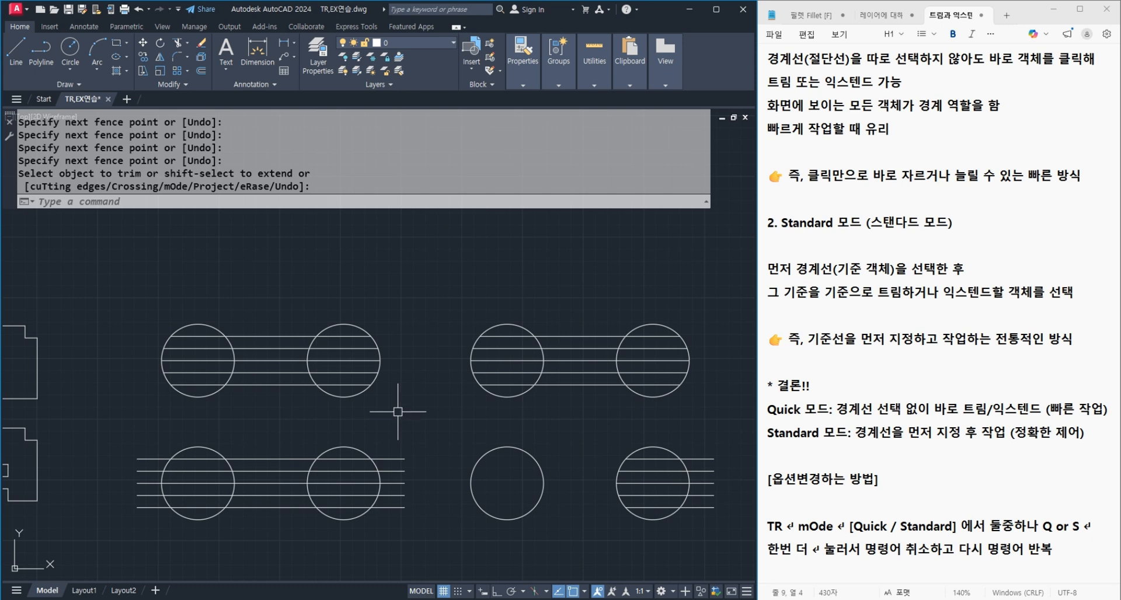
# Step: Trim the lines inside and around the first circle of the lower-left pair in Quick mode, up to the second circle, and undo it
pyautogui.moveTo(435, 454); pyautogui.dragTo(411, 383, button='middle')
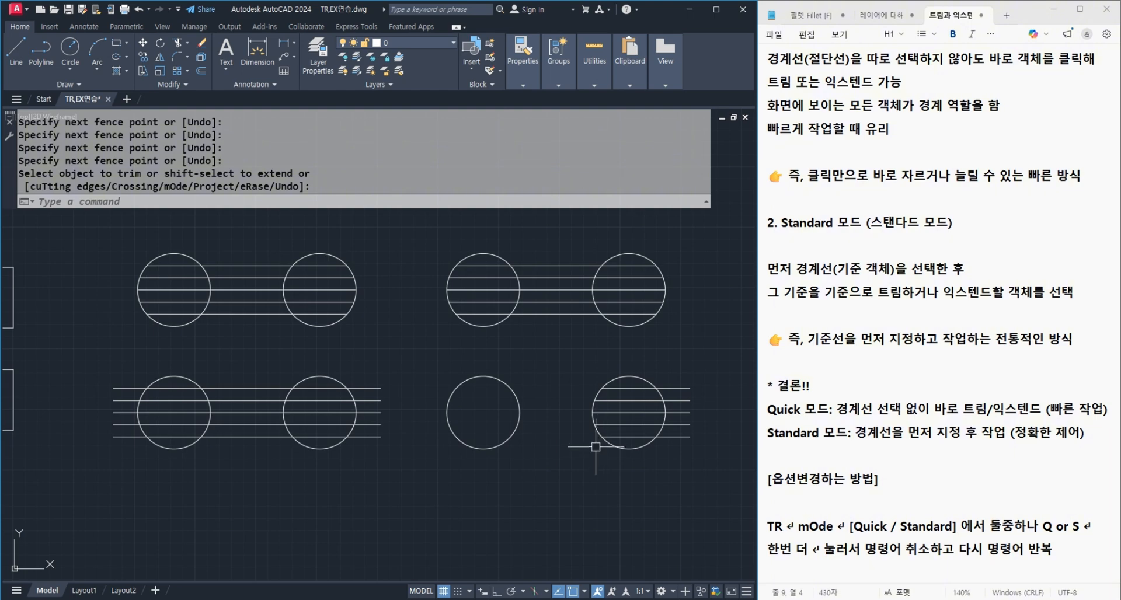
pyautogui.write('tr')
pyautogui.press('Return')
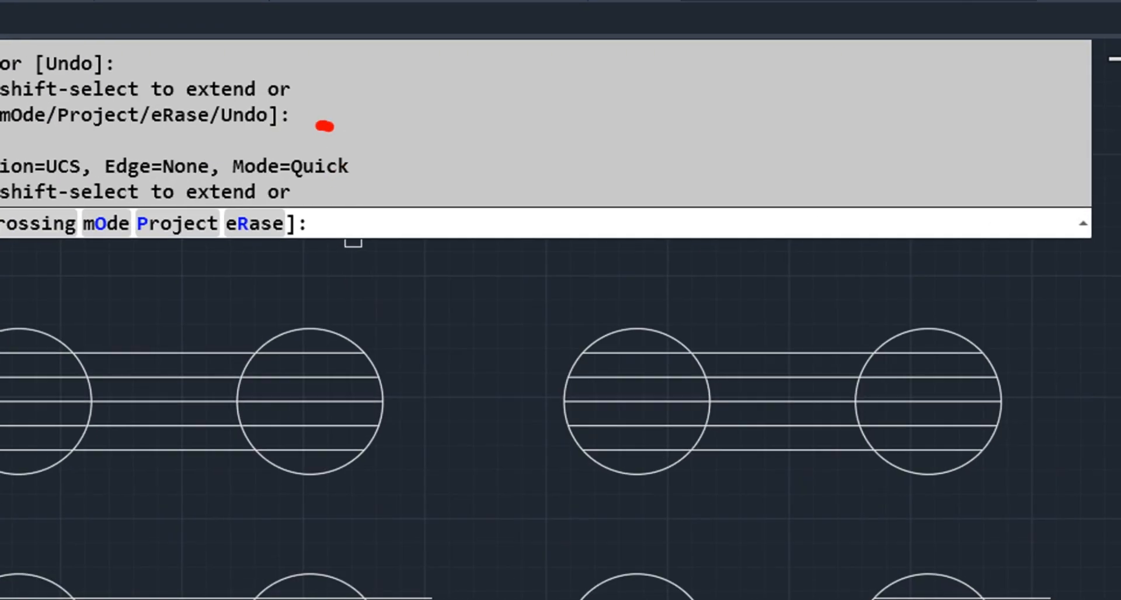
pyautogui.moveTo(324, 126); pyautogui.dragTo(319, 138)
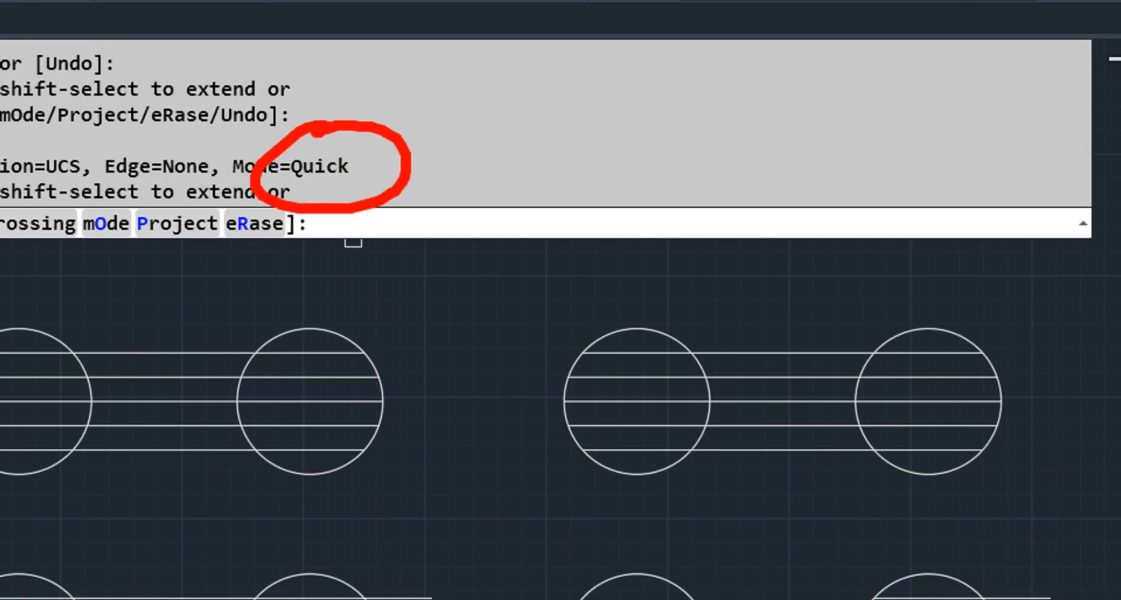
pyautogui.press('Escape')
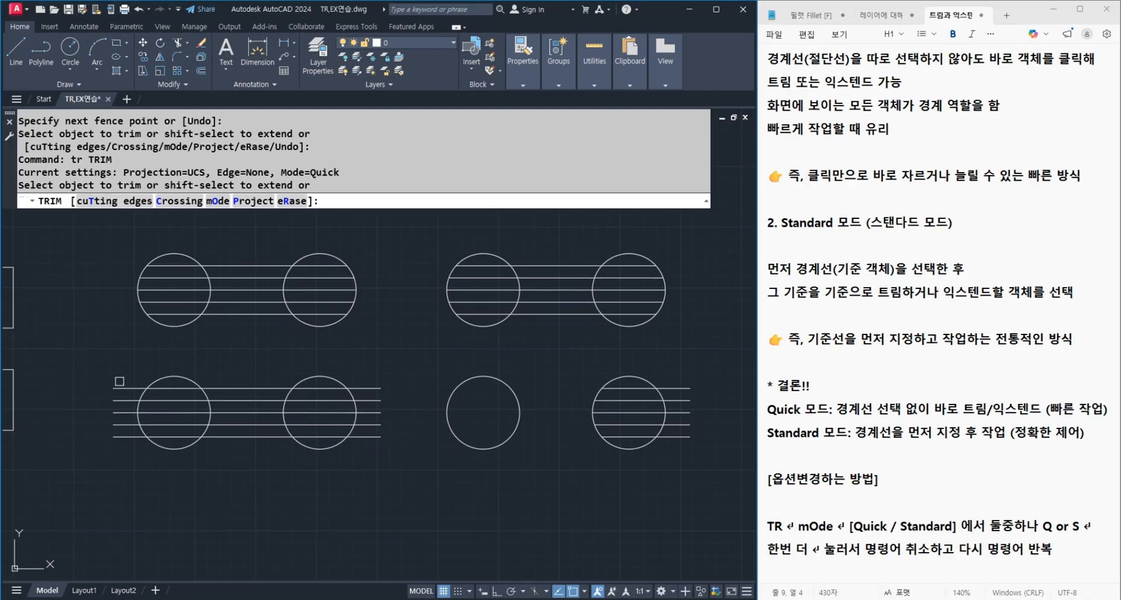
pyautogui.moveTo(119, 382)
pyautogui.mouseDown()
pyautogui.moveTo(126, 452)
pyautogui.moveTo(160, 403)
pyautogui.moveTo(172, 358)
pyautogui.mouseUp()
pyautogui.scroll(2, 165, 434)
pyautogui.moveTo(312, 339); pyautogui.dragTo(309, 457)
pyautogui.scroll(-2, 243, 434)
pyautogui.press('Return')
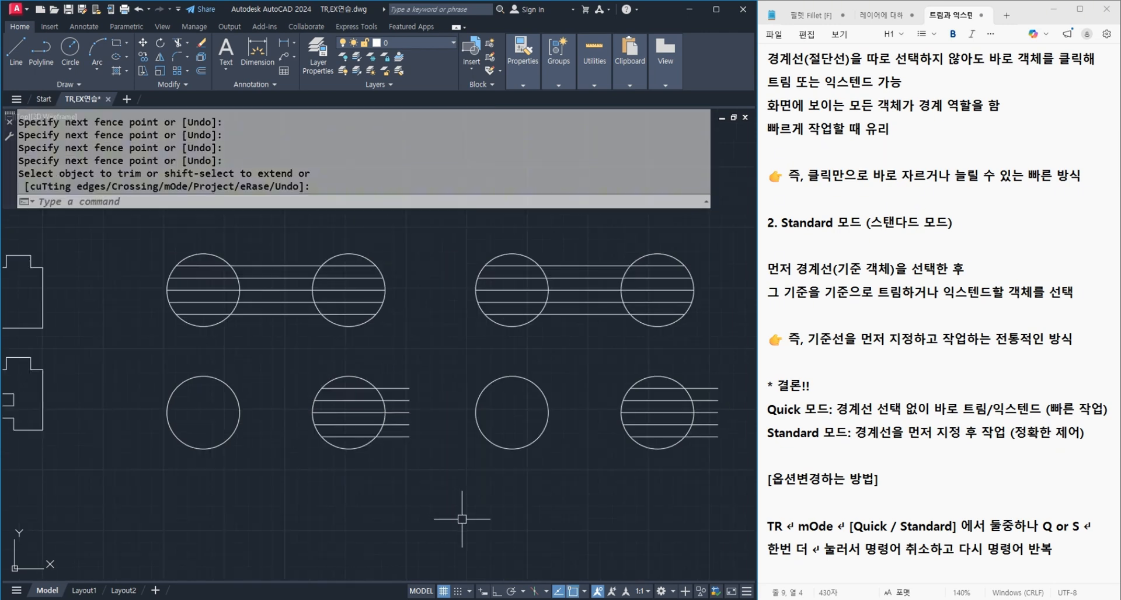
pyautogui.hotkey('ctrl', 'z')
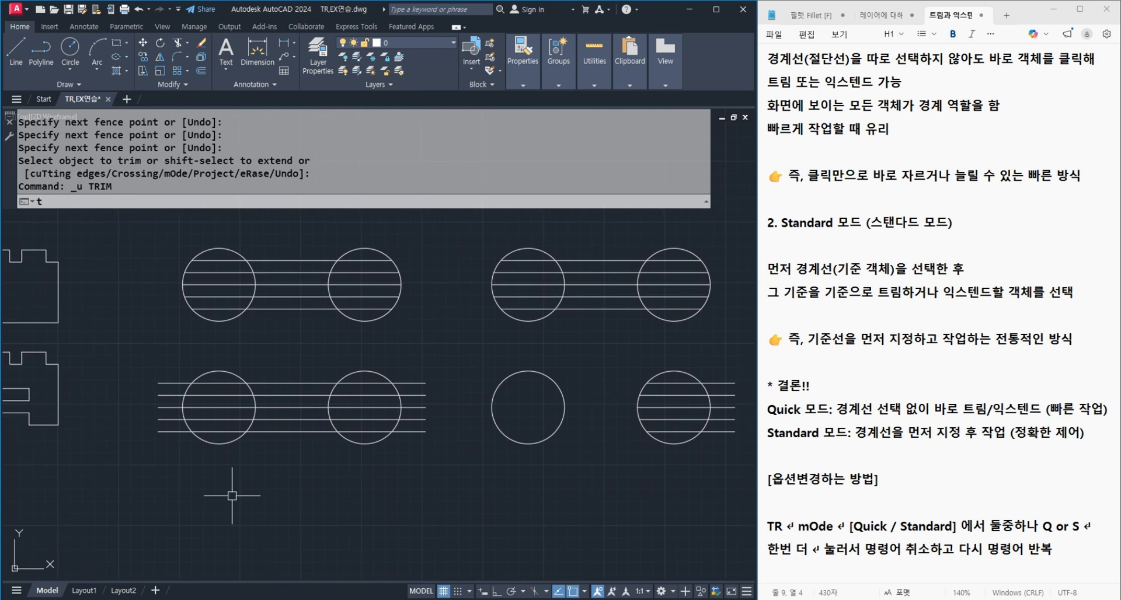
# Step: Change the Trim mode option back to Standard and end the command
pyautogui.write('TR')
pyautogui.press('Return')
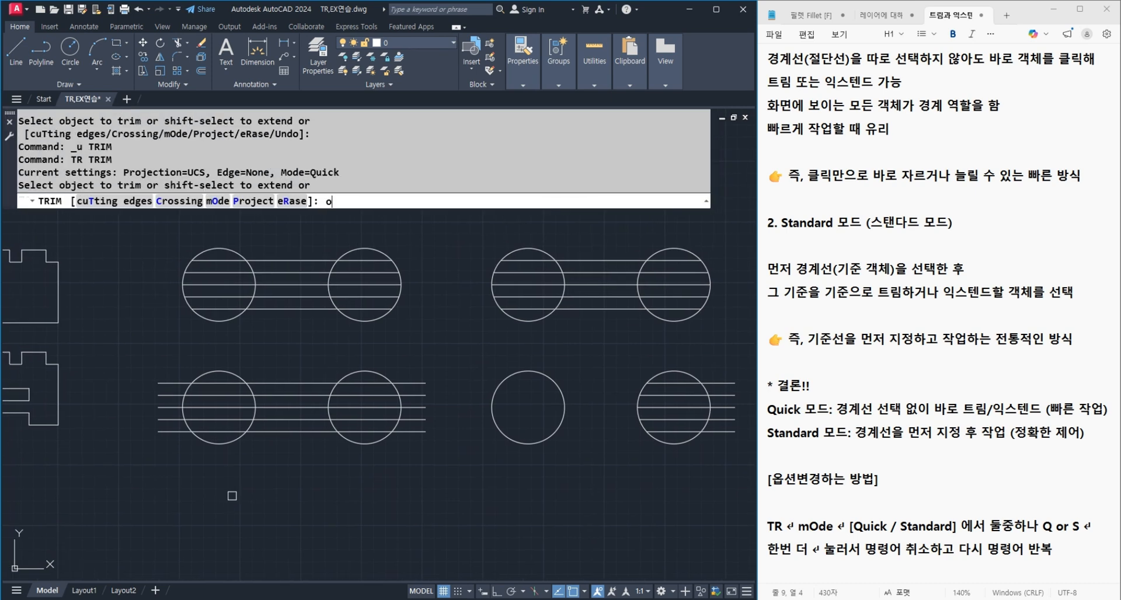
pyautogui.press('Return')
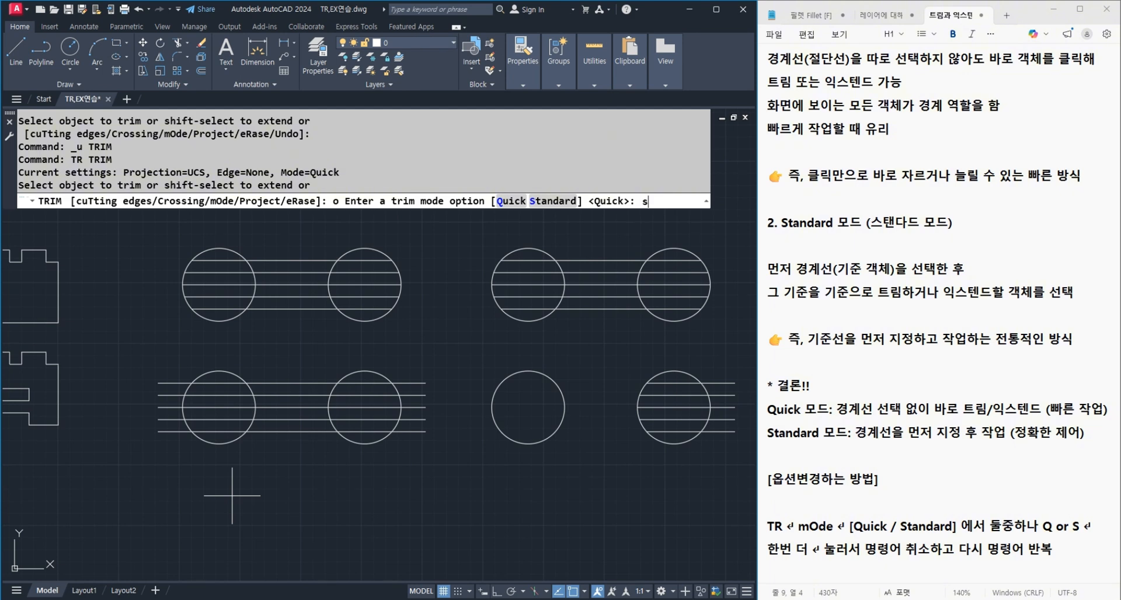
pyautogui.press('Return')
pyautogui.press('Return')
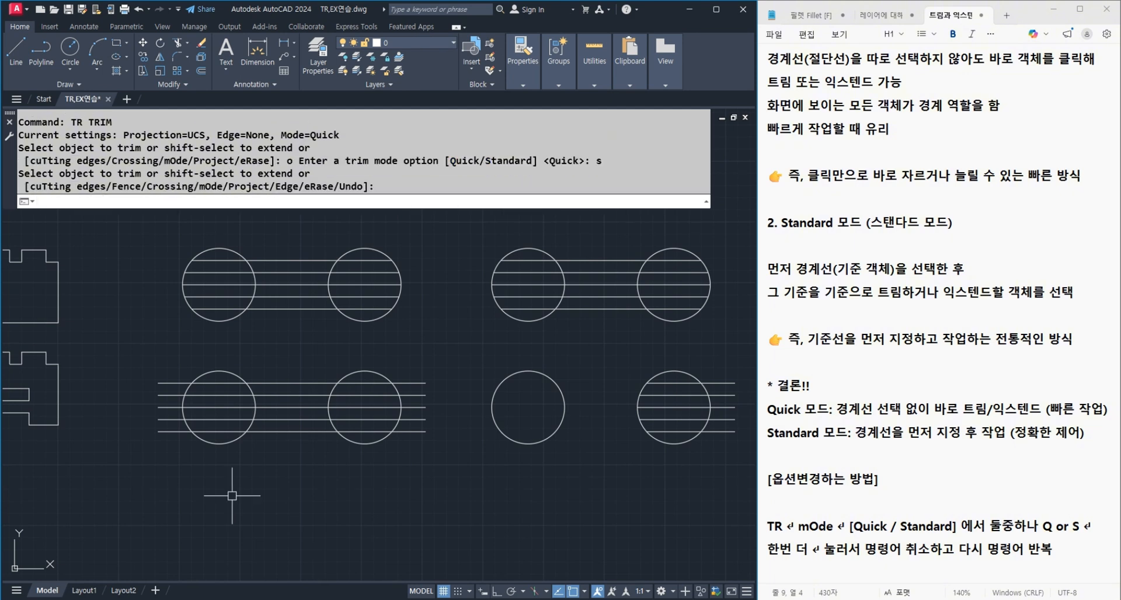
# Step: Trim all five lines left of the second circle in the lower-left pair, using only that circle as the cutting edge
pyautogui.press('Return')
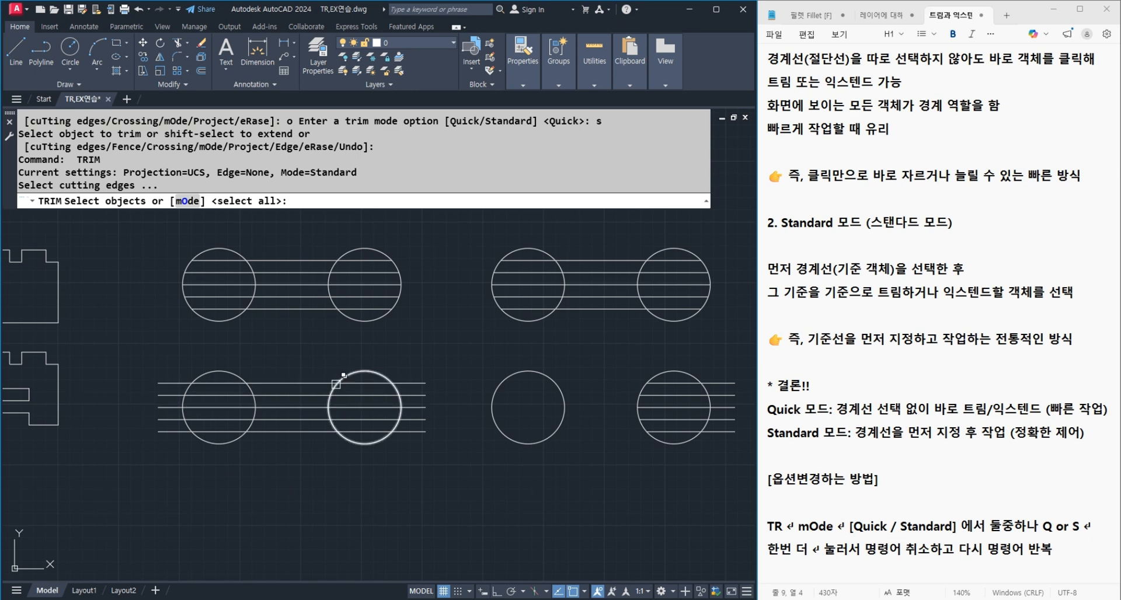
pyautogui.click(355, 370)
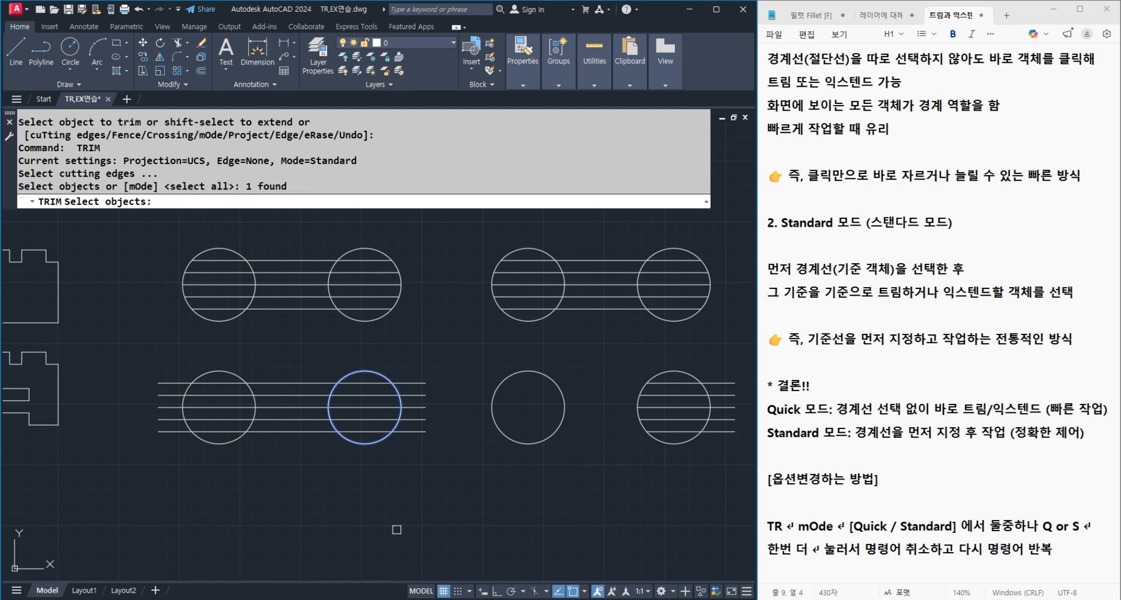
pyautogui.press('Return')
pyautogui.moveTo(306, 458); pyautogui.dragTo(163, 379)
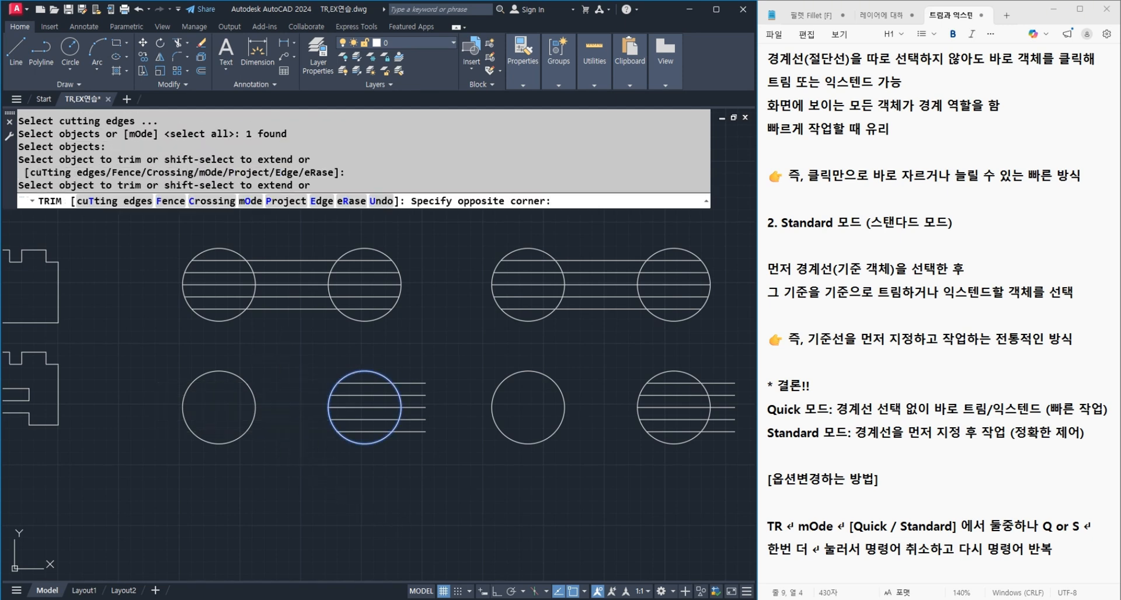
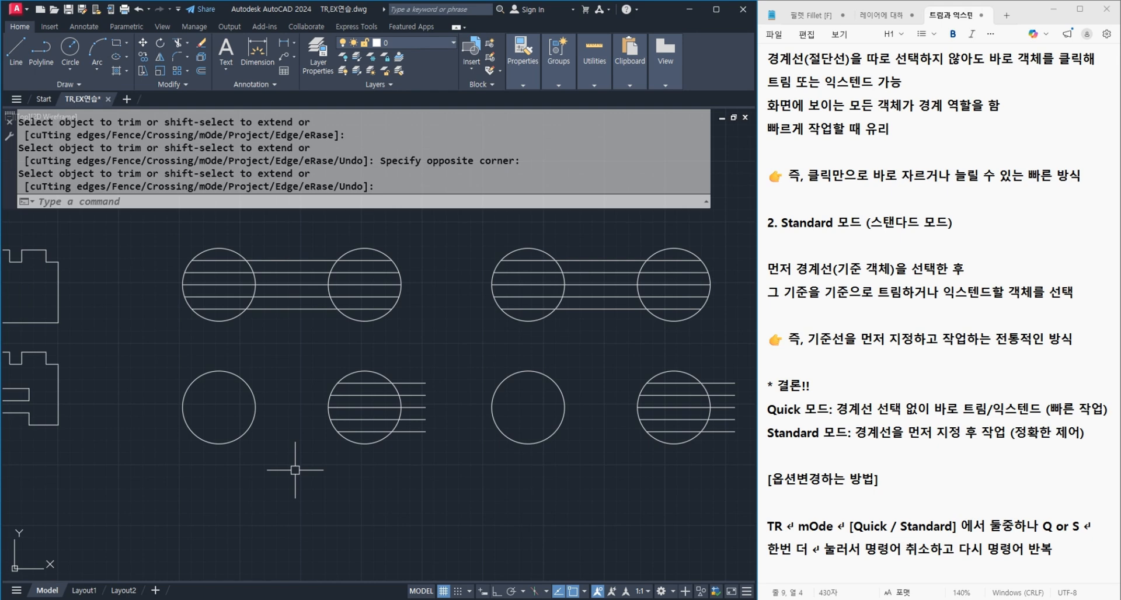
# Step: Turn on Layer1 so that its practice figures and construction lines are displayed
pyautogui.scroll(-6, 304, 449)
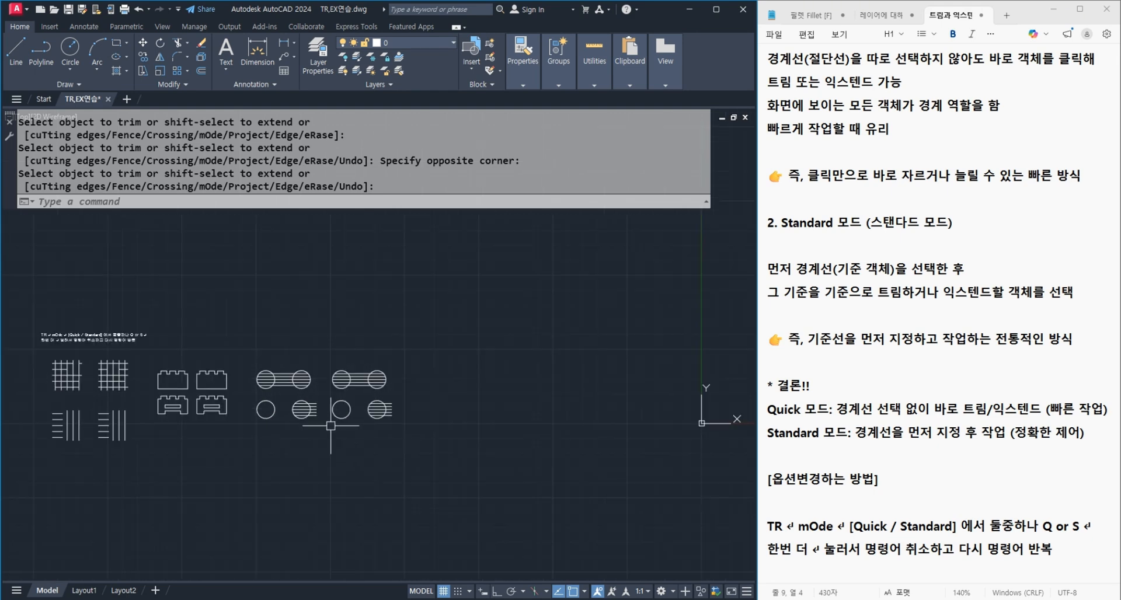
pyautogui.moveTo(309, 438)
pyautogui.mouseDown(button='middle')
pyautogui.moveTo(286, 410)
pyautogui.moveTo(307, 380)
pyautogui.mouseUp(button='middle')
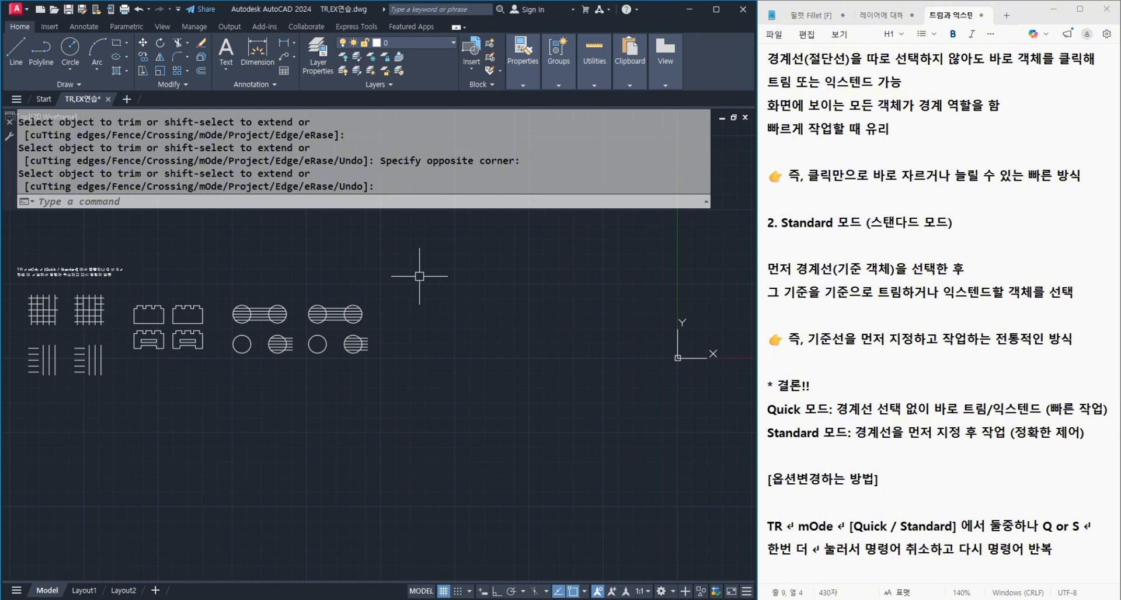
pyautogui.click(421, 43)
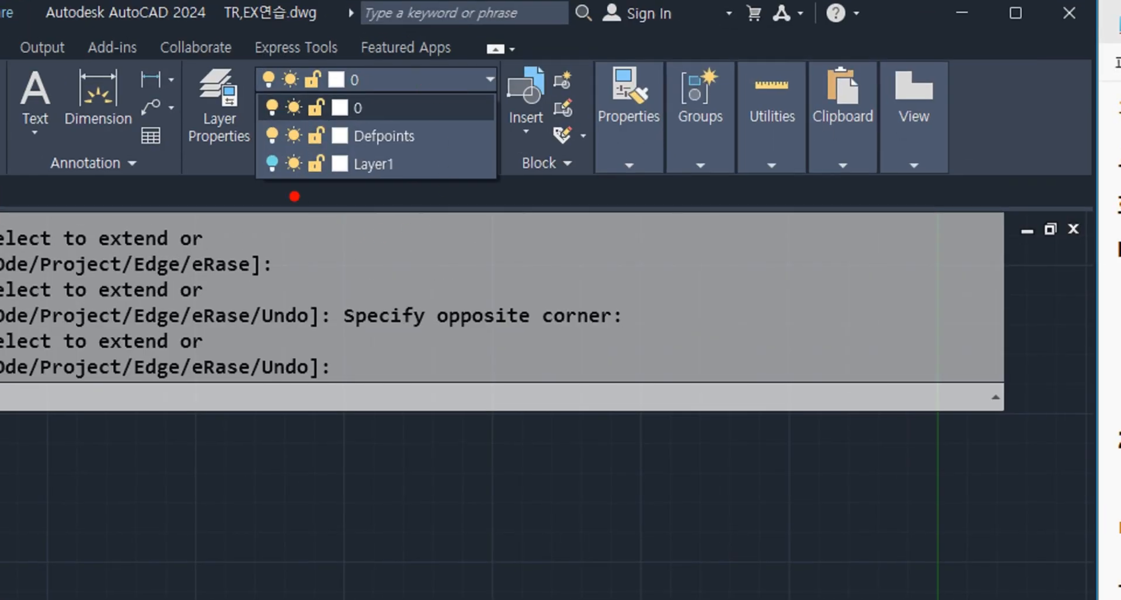
pyautogui.moveTo(260, 183); pyautogui.dragTo(412, 182)
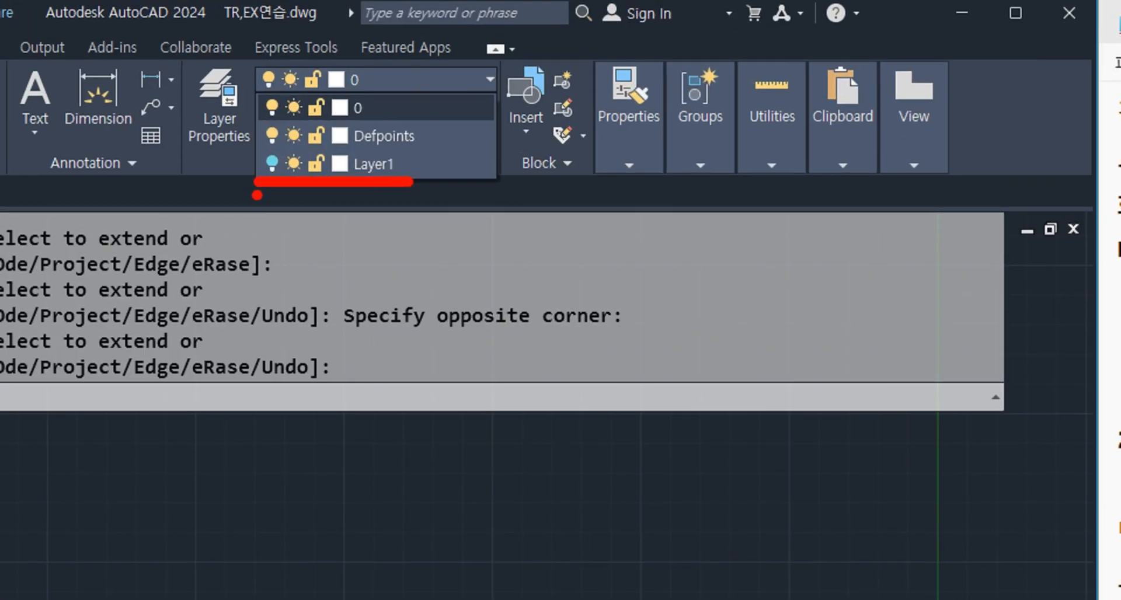
pyautogui.moveTo(257, 195); pyautogui.dragTo(432, 194)
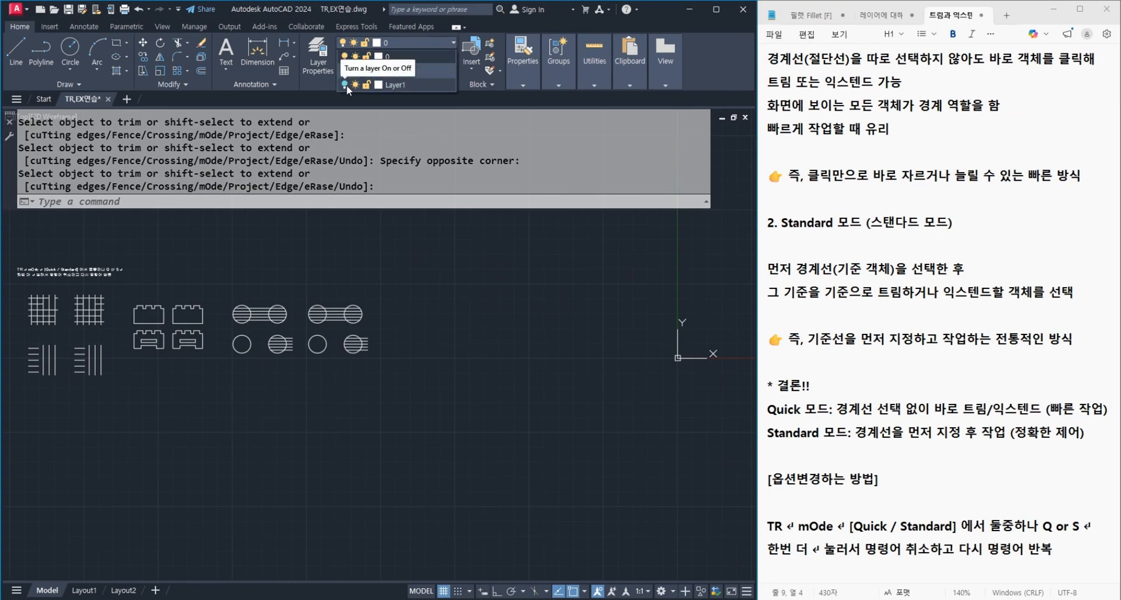
pyautogui.click(346, 85)
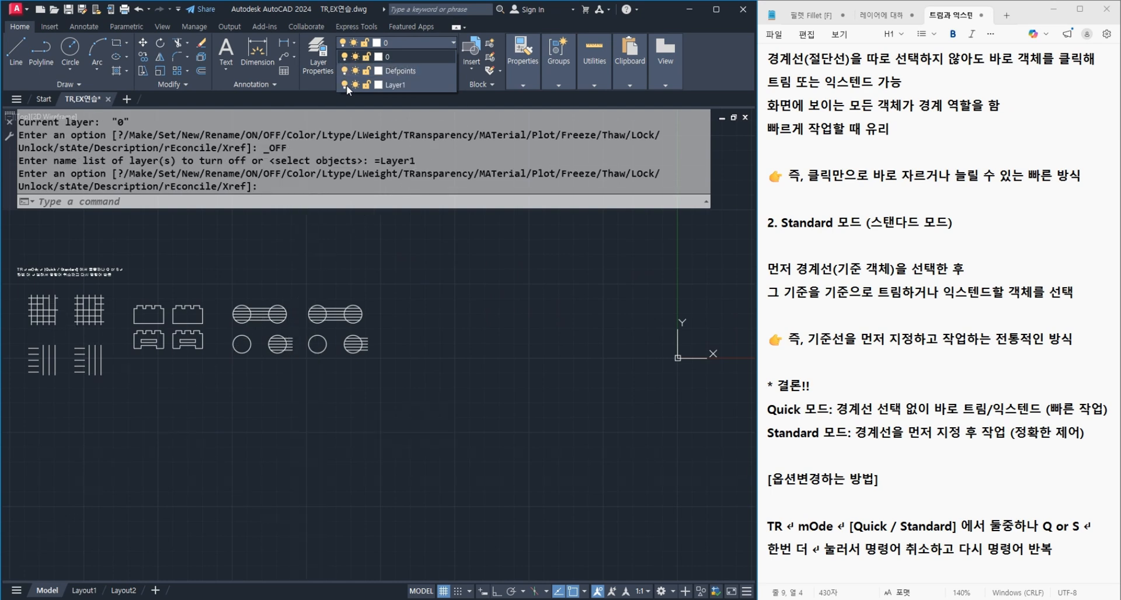
pyautogui.click(345, 85)
pyautogui.click(520, 352)
pyautogui.scroll(-5, 522, 351)
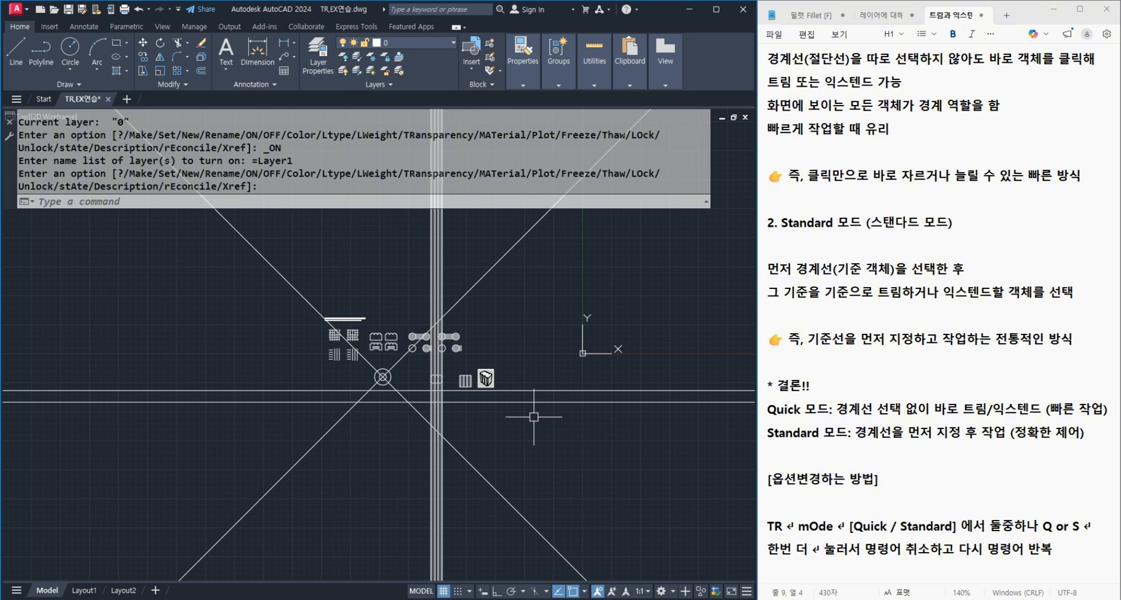
# Step: Switch the visibility of Layer1 off and back on
pyautogui.click(418, 43)
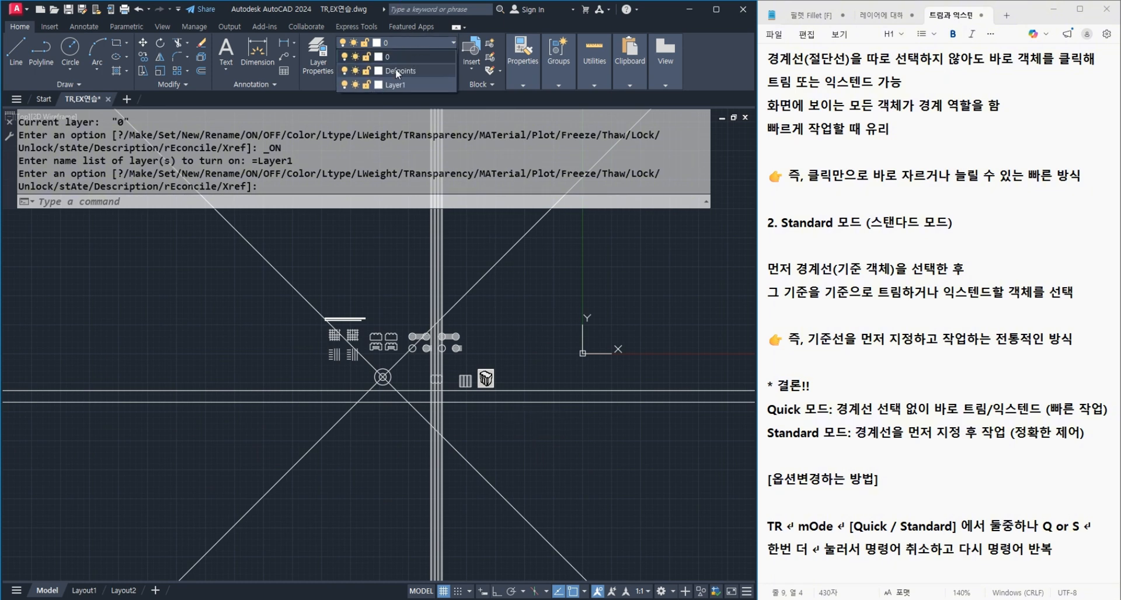
pyautogui.click(348, 83)
pyautogui.click(348, 82)
pyautogui.click(348, 83)
pyautogui.click(348, 83)
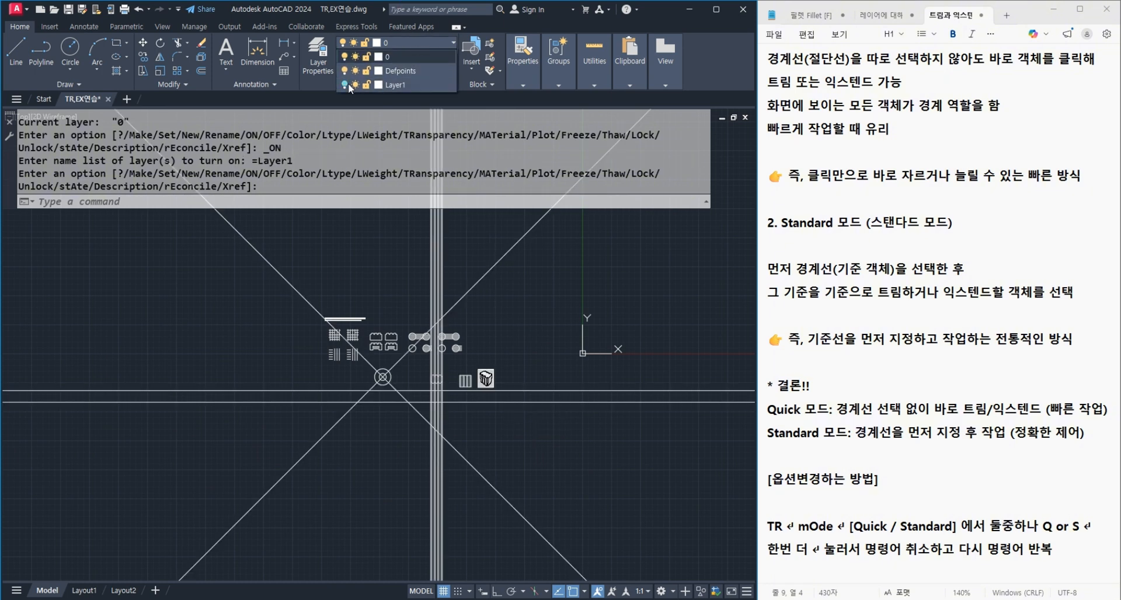
pyautogui.scroll(4, 380, 395)
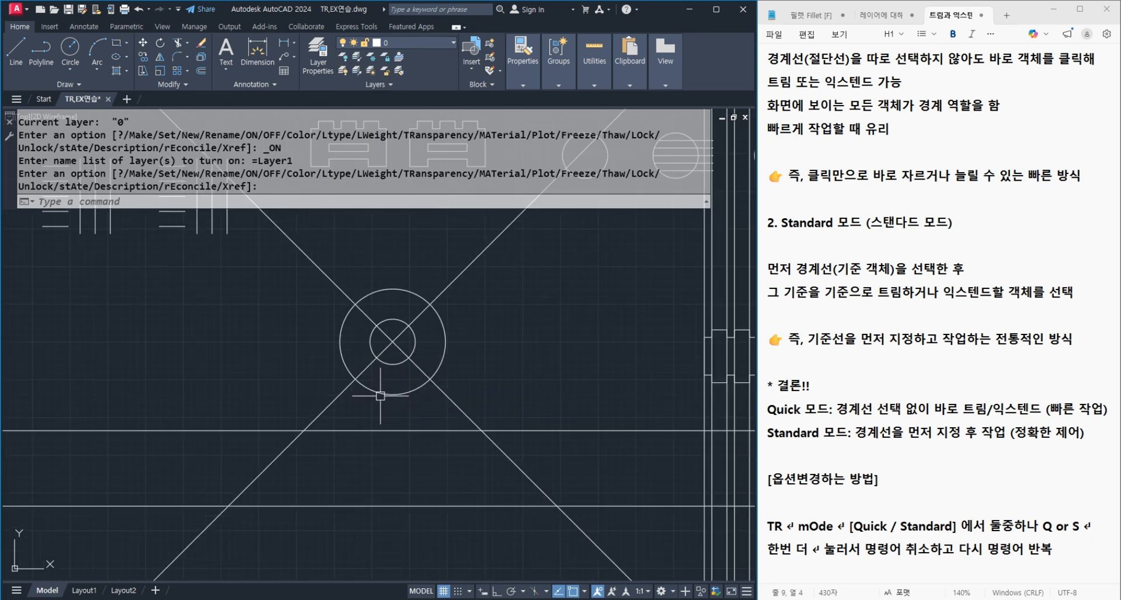
pyautogui.moveTo(418, 410); pyautogui.dragTo(446, 425, button='middle')
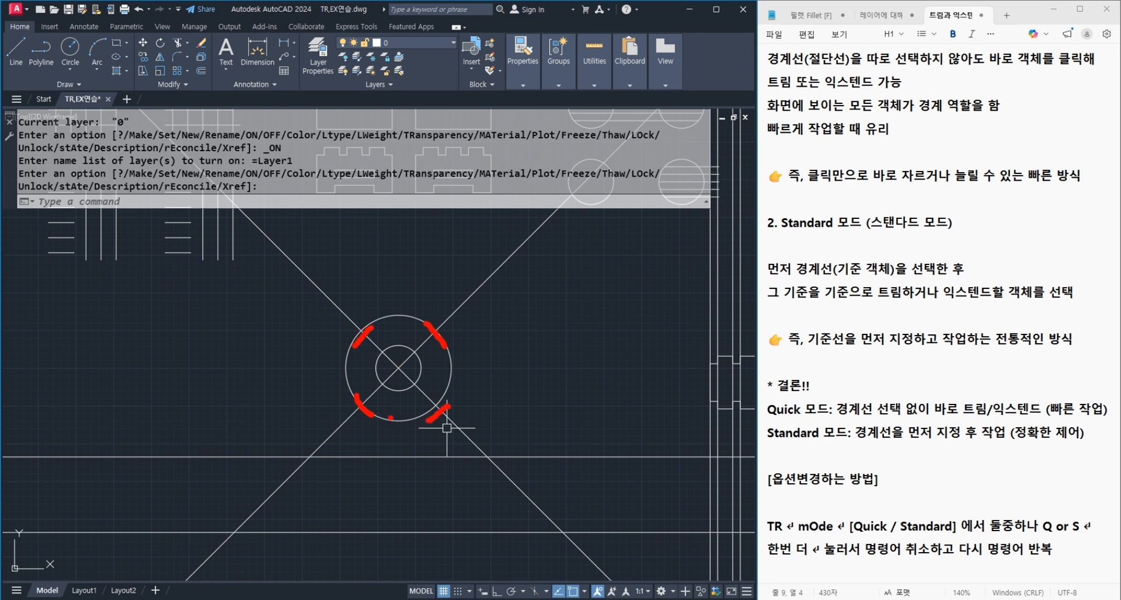
pyautogui.moveTo(474, 296); pyautogui.dragTo(312, 465)
pyautogui.moveTo(275, 285); pyautogui.dragTo(516, 512)
pyautogui.press('Escape')
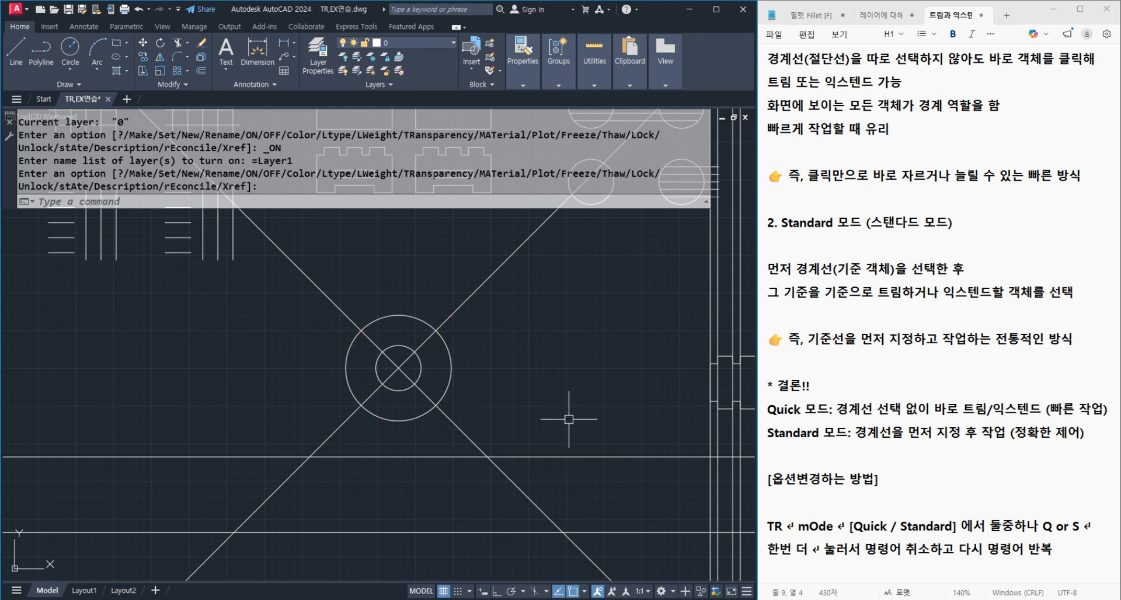
# Step: Change the Trim mode option to Quick and end the command
pyautogui.write('tr')
pyautogui.press('Return')
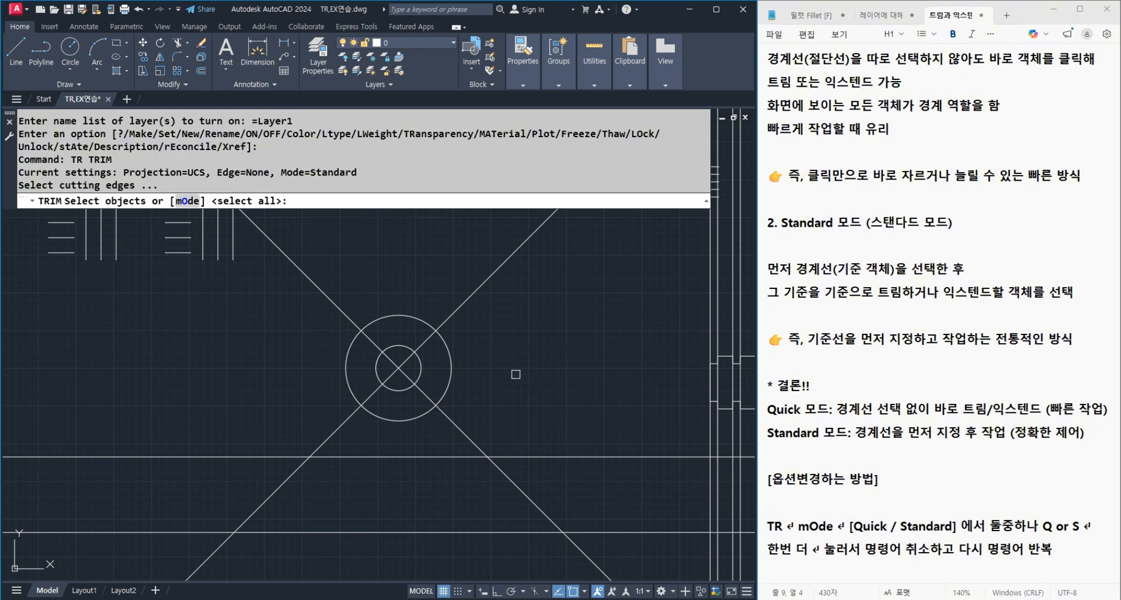
pyautogui.click(185, 201)
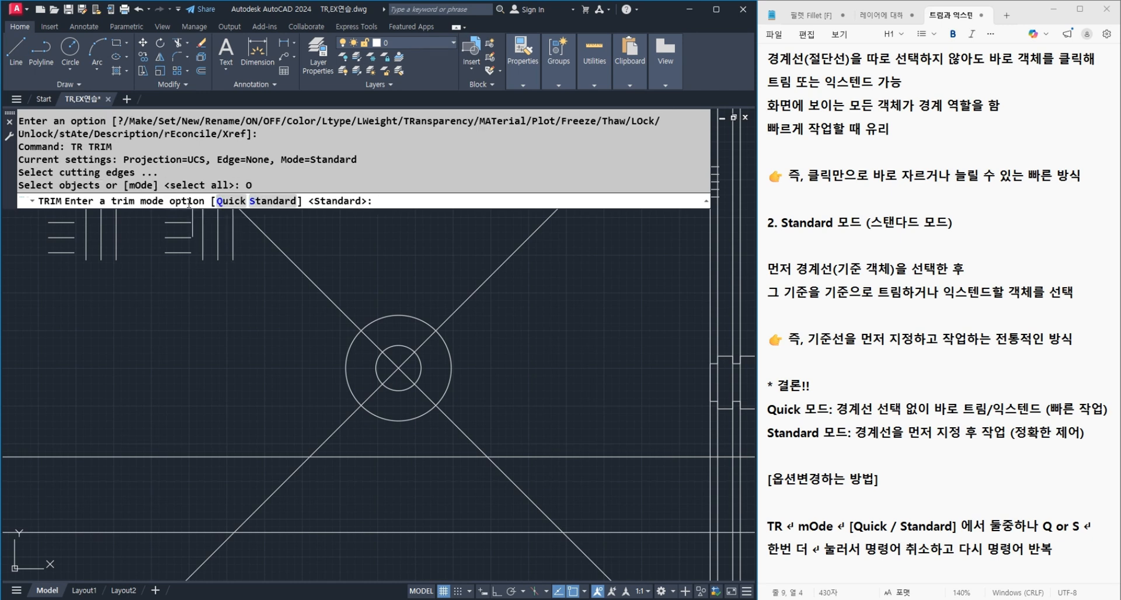
pyautogui.click(231, 201)
pyautogui.press('Return')
pyautogui.press('Return')
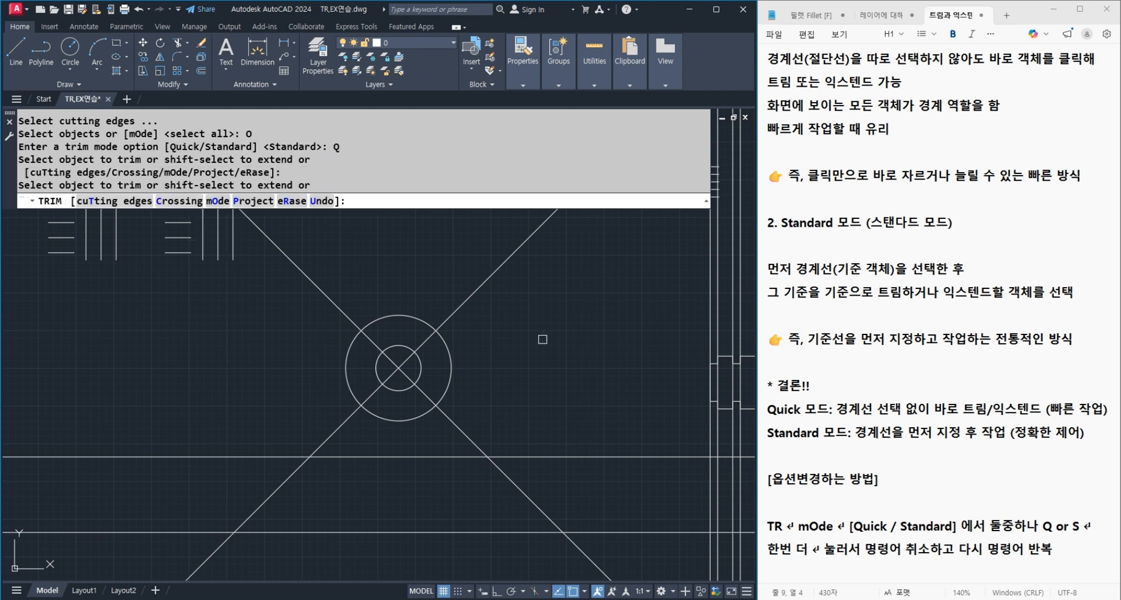
# Step: Trim the two diagonal construction lines just outside the outer concentric circle in Quick mode, above and below it
pyautogui.write('TR')
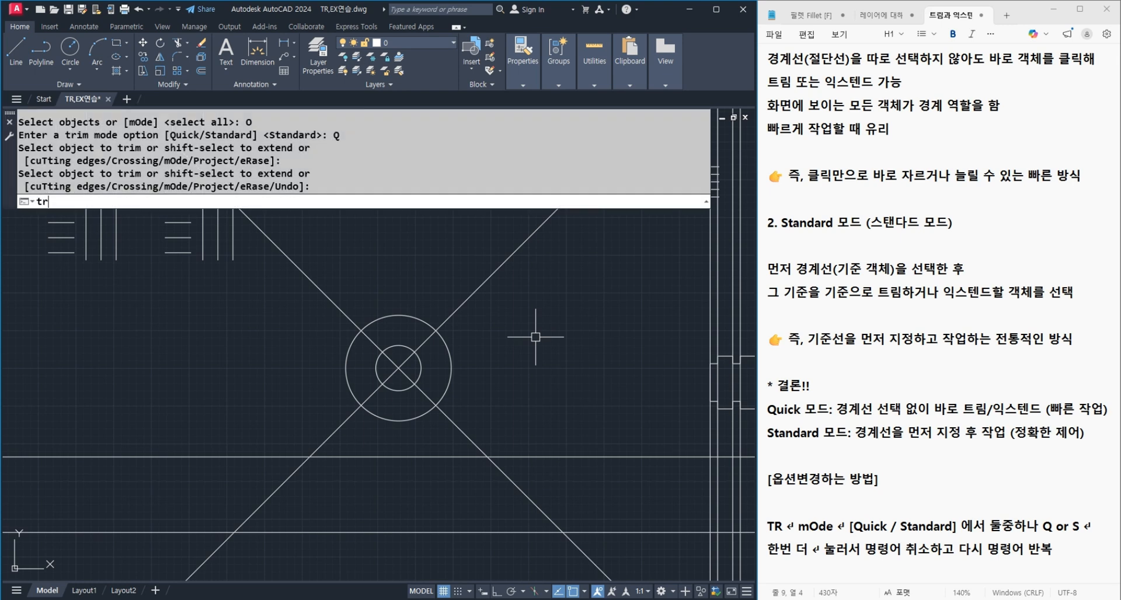
pyautogui.press('Return')
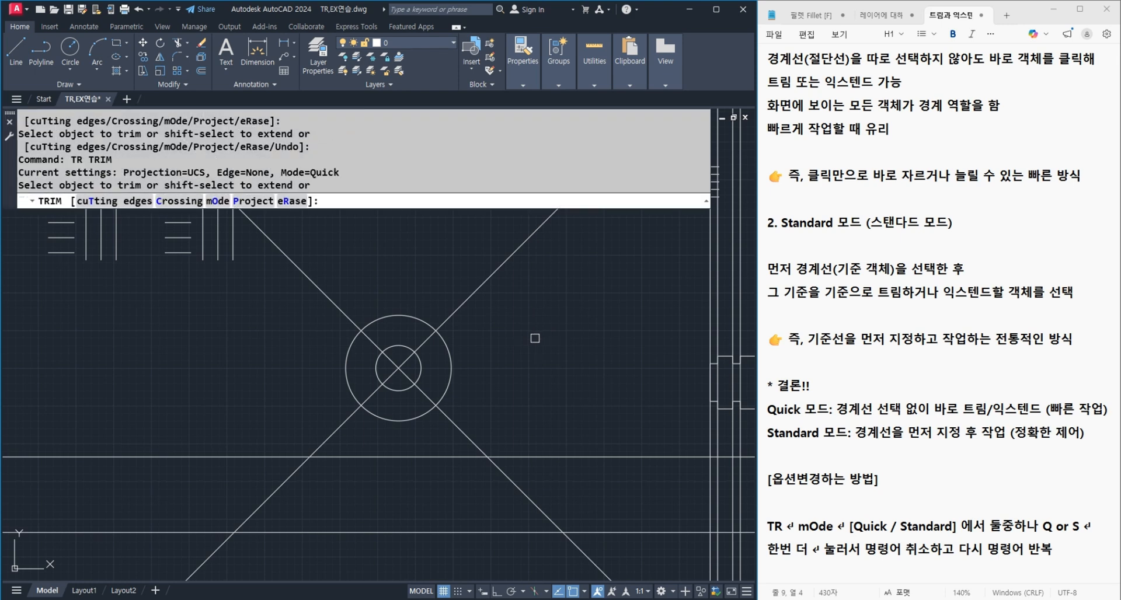
pyautogui.click(464, 307)
pyautogui.click(351, 317)
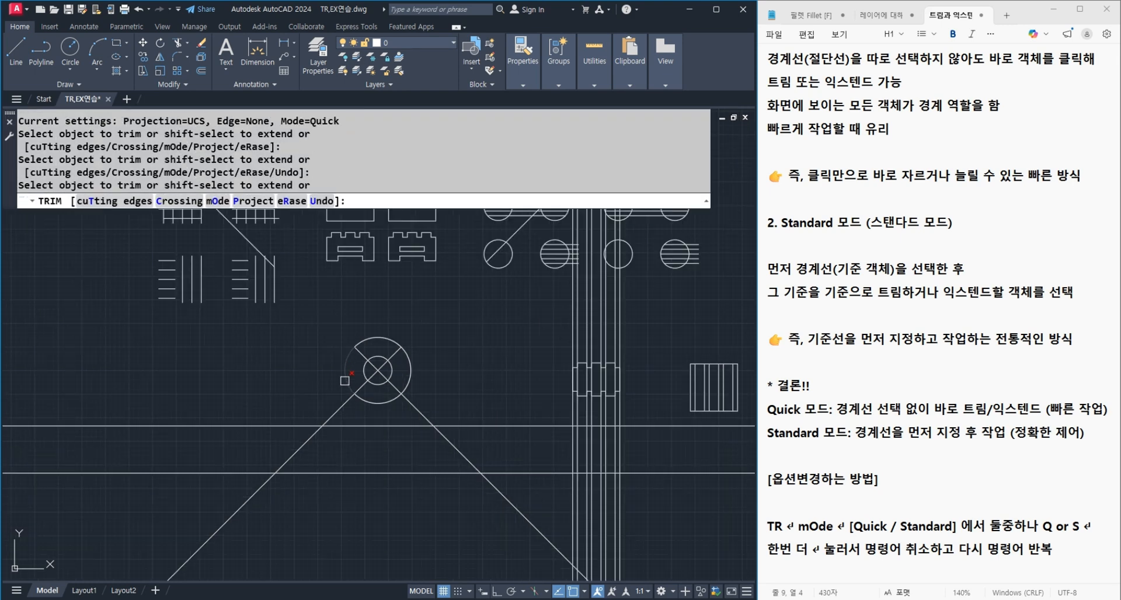
pyautogui.scroll(-3, 341, 374)
pyautogui.click(338, 398)
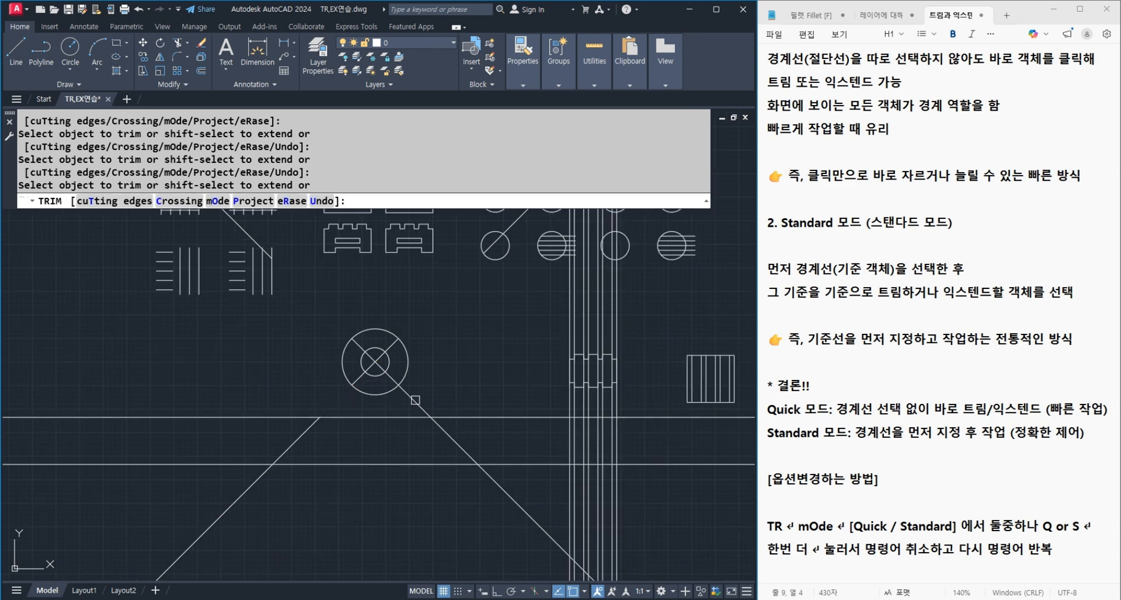
pyautogui.scroll(-4, 419, 402)
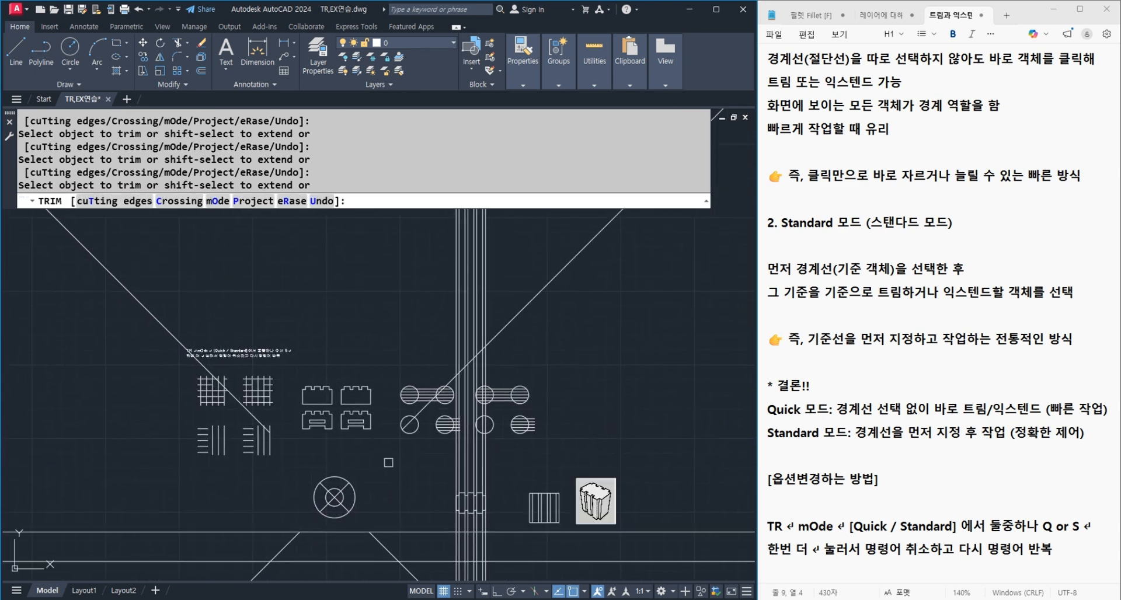
pyautogui.scroll(-3, 411, 467)
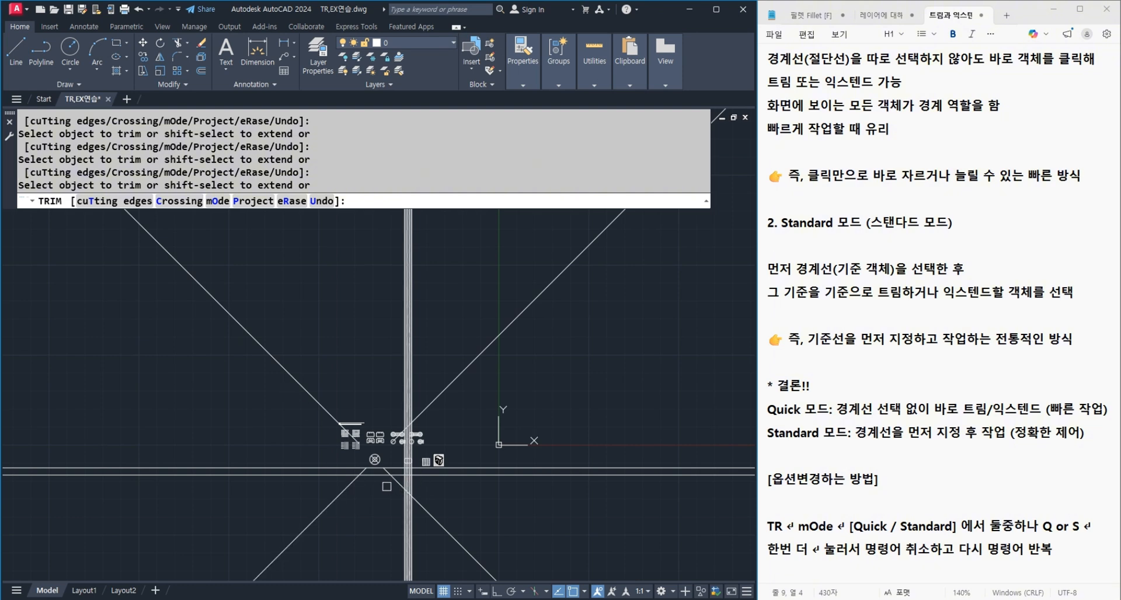
pyautogui.scroll(4, 386, 486)
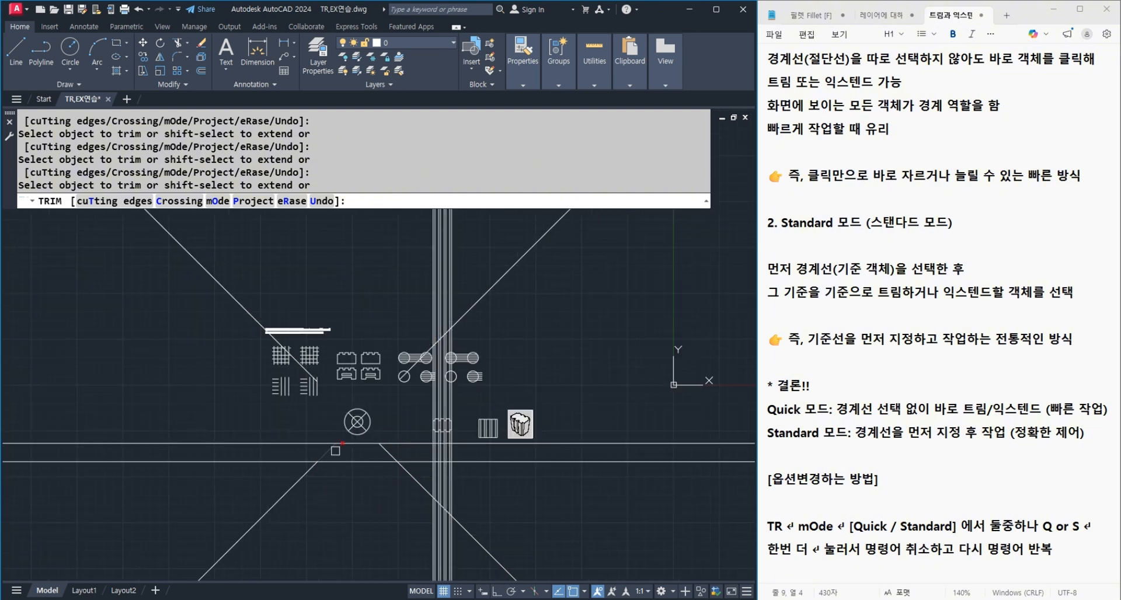
pyautogui.scroll(-3, 335, 451)
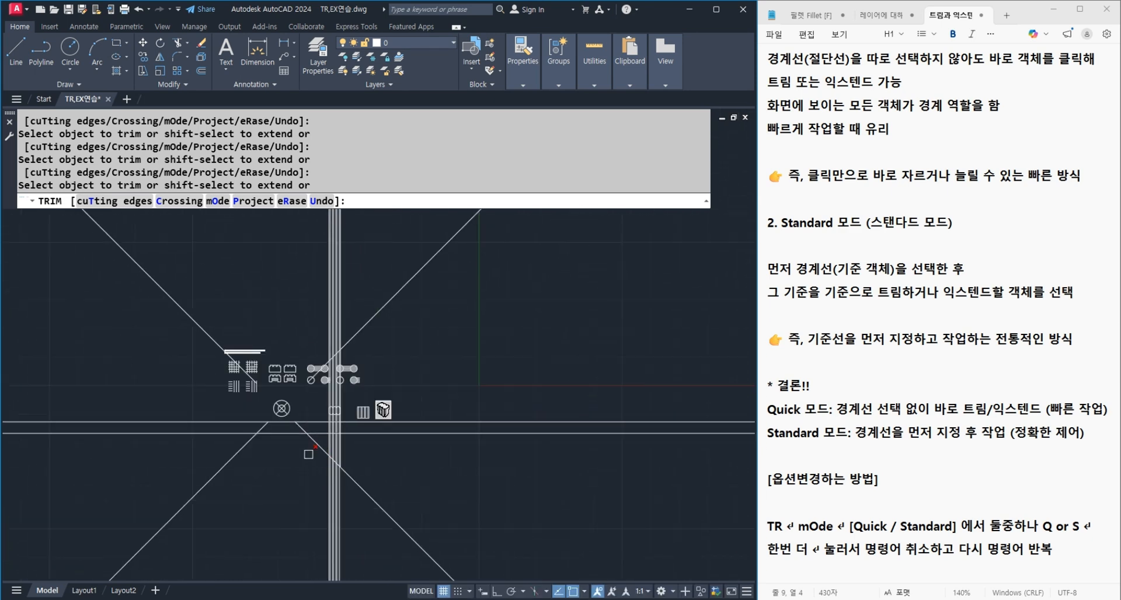
pyautogui.scroll(2, 297, 438)
# Step: Undo all the trims of the diagonal construction lines around the concentric circles and end the command
pyautogui.hotkey('ctrl', 'z')
pyautogui.hotkey('ctrl', 'z')
pyautogui.hotkey('ctrl', 'z')
pyautogui.hotkey('ctrl', 'z')
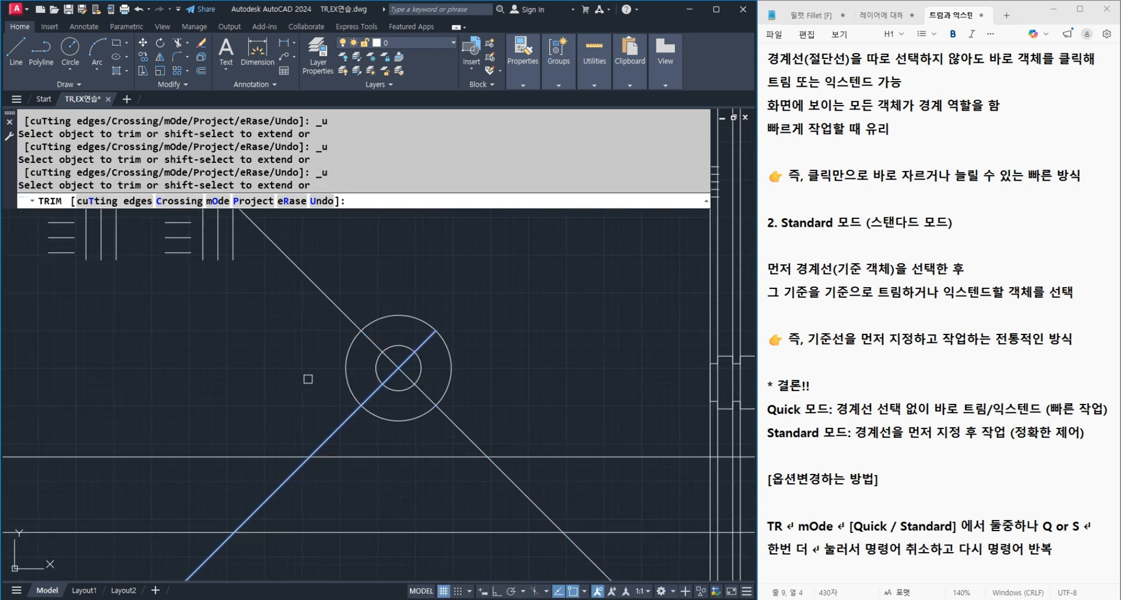
pyautogui.hotkey('ctrl', 'z')
pyautogui.scroll(-4, 358, 467)
pyautogui.press('Return')
# Step: Select the two diagonal construction lines crossing the concentric circles to examine their extent, and clear the selection
pyautogui.scroll(6, 358, 332)
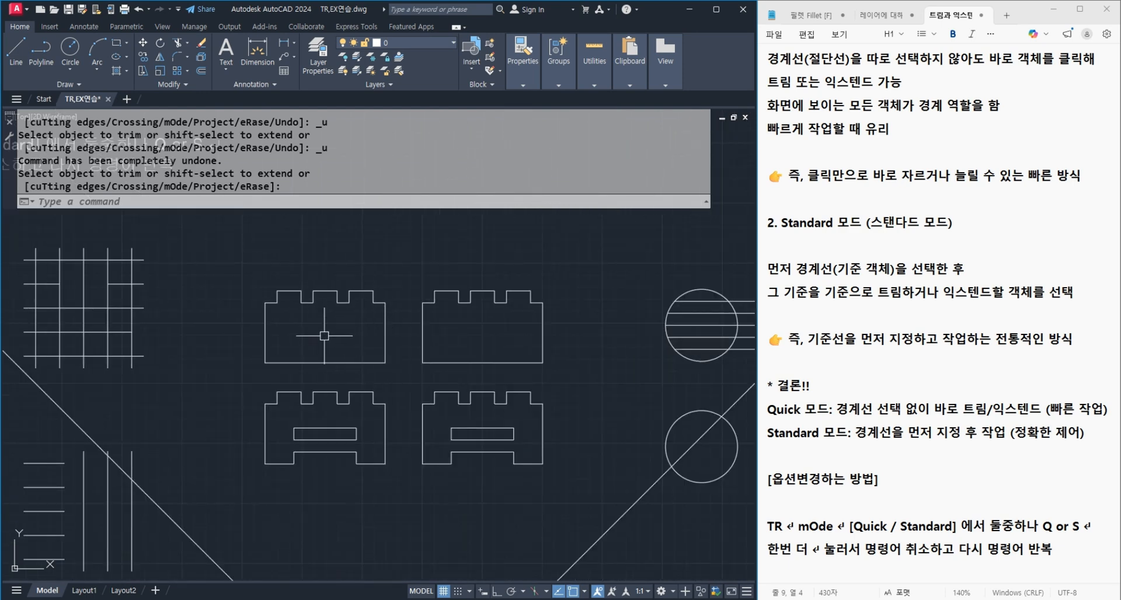
pyautogui.scroll(-4, 315, 334)
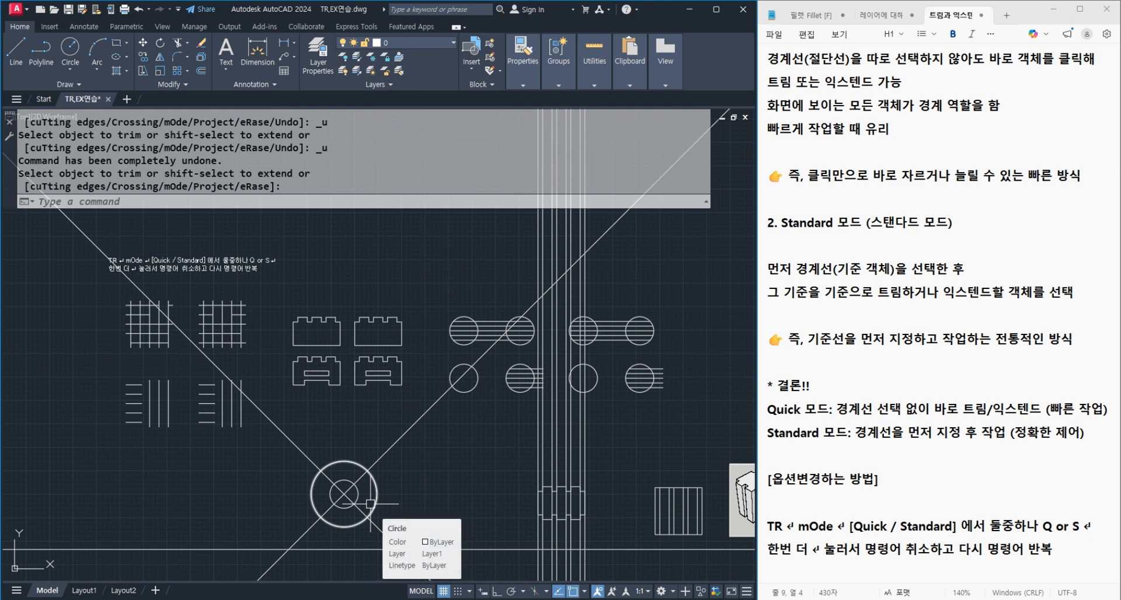
pyautogui.click(418, 449)
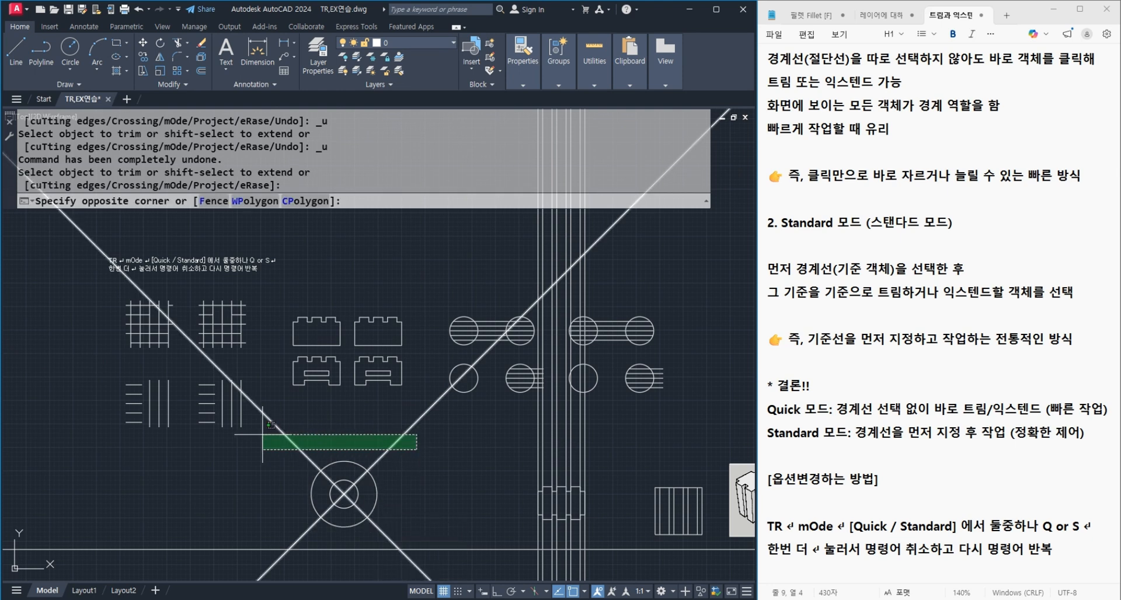
pyautogui.click(281, 436)
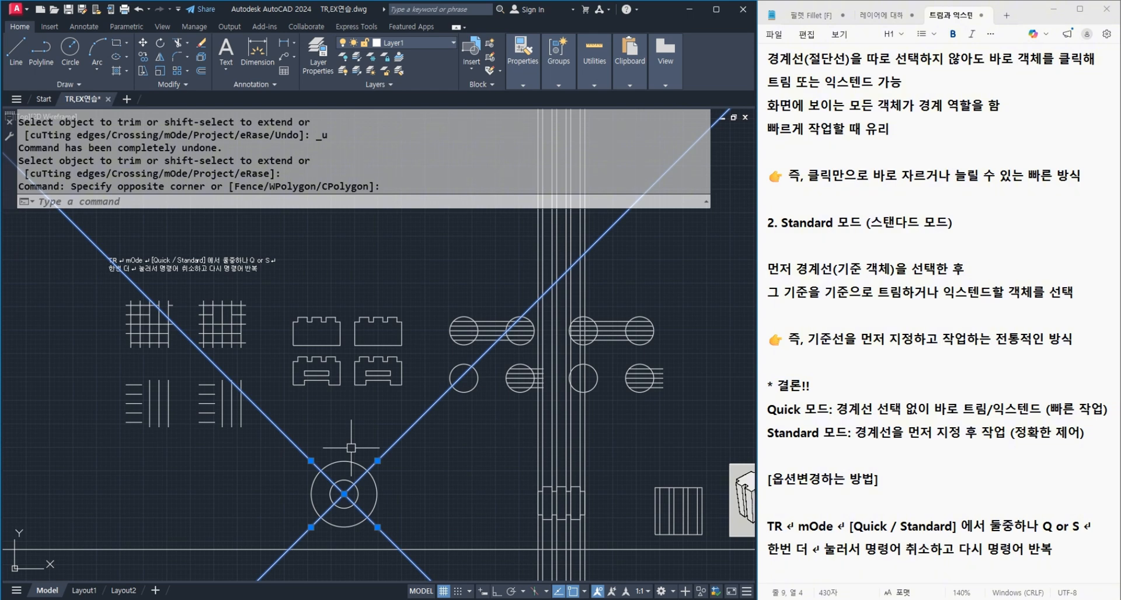
pyautogui.click(382, 456)
pyautogui.press('Escape')
pyautogui.moveTo(365, 484); pyautogui.dragTo(388, 417, button='middle')
pyautogui.scroll(4, 372, 439)
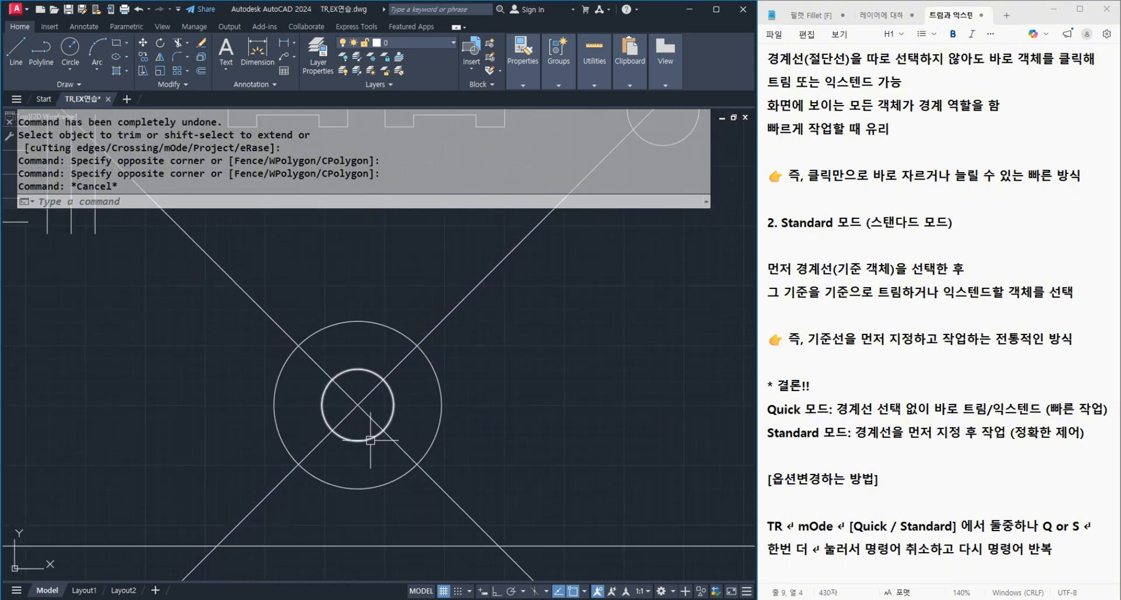
# Step: Trim the diagonal construction lines adjoining the outer concentric circle on all four sides in Quick mode, and end the command
pyautogui.scroll(-3, 399, 430)
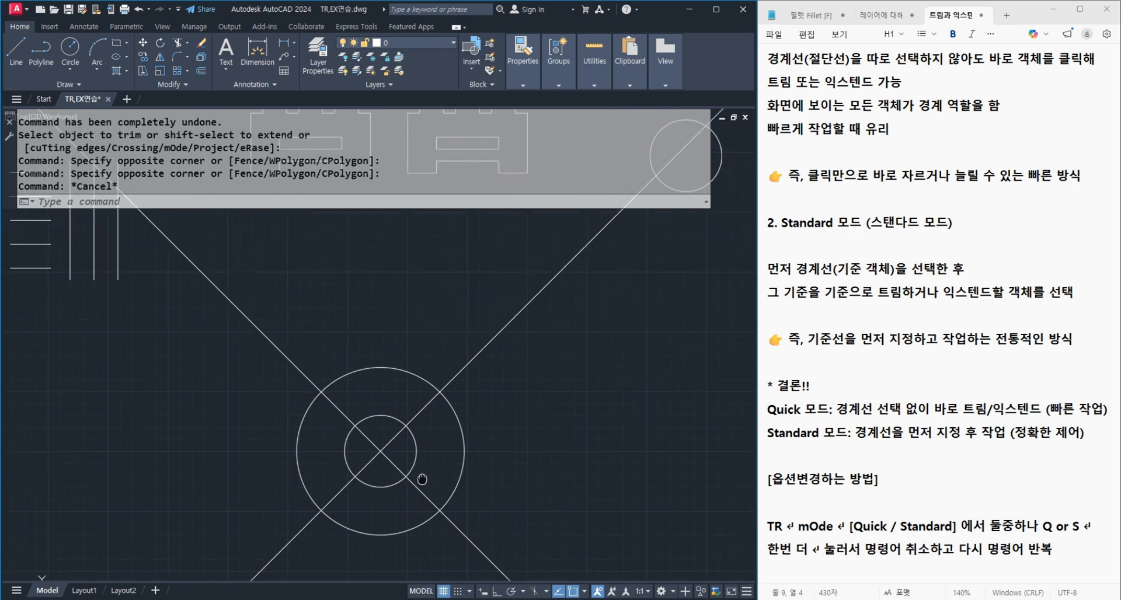
pyautogui.write('tr')
pyautogui.press('Return')
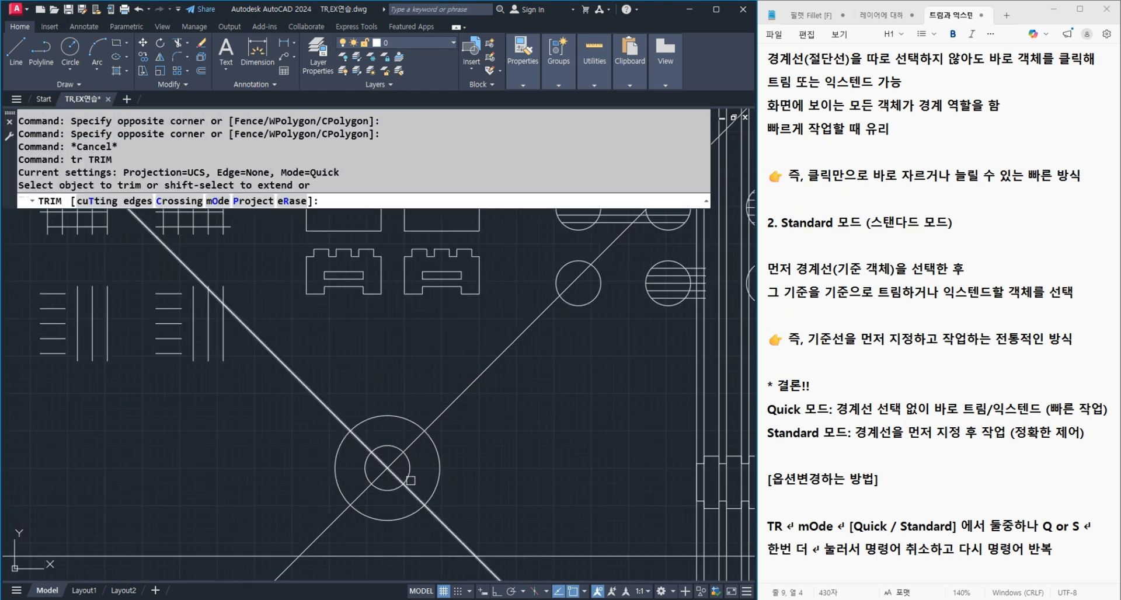
pyautogui.click(331, 407)
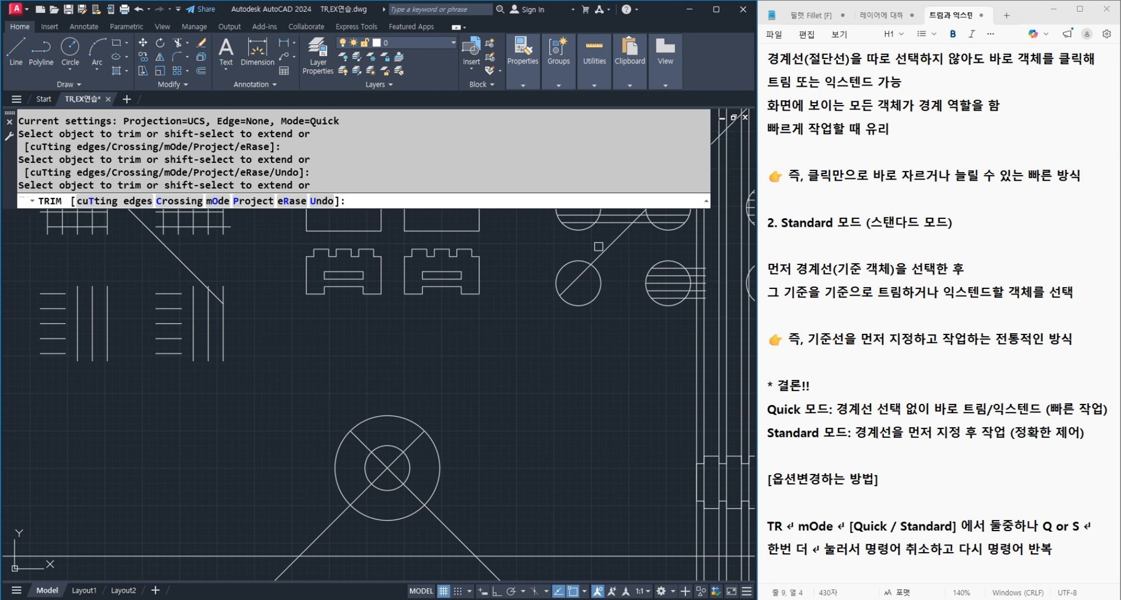
pyautogui.scroll(-2, 574, 292)
pyautogui.scroll(2, 456, 462)
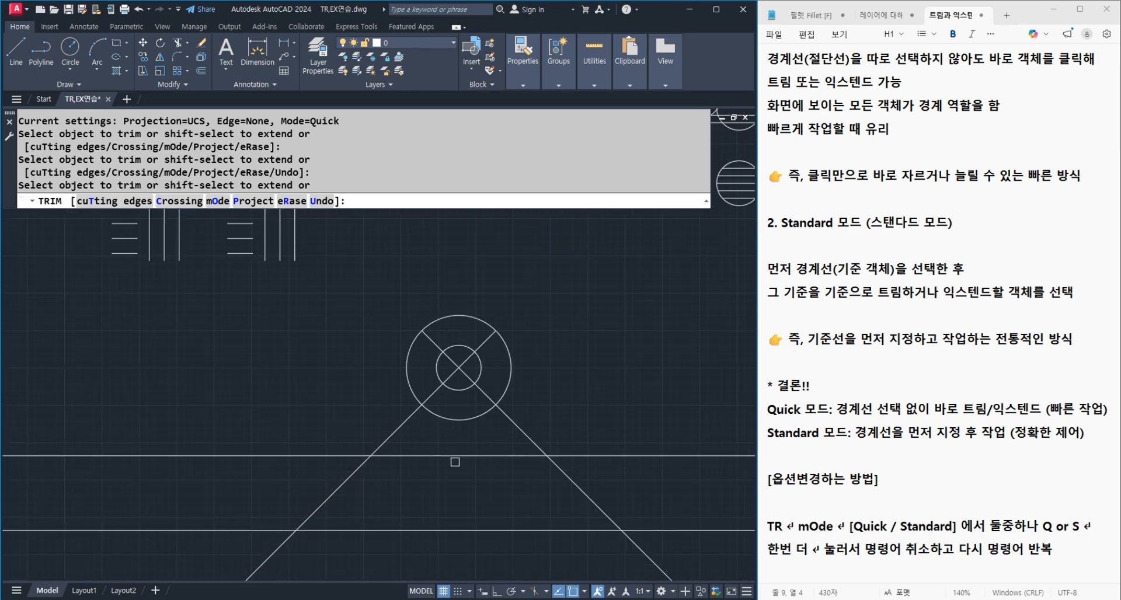
pyautogui.click(395, 430)
pyautogui.press('Escape')
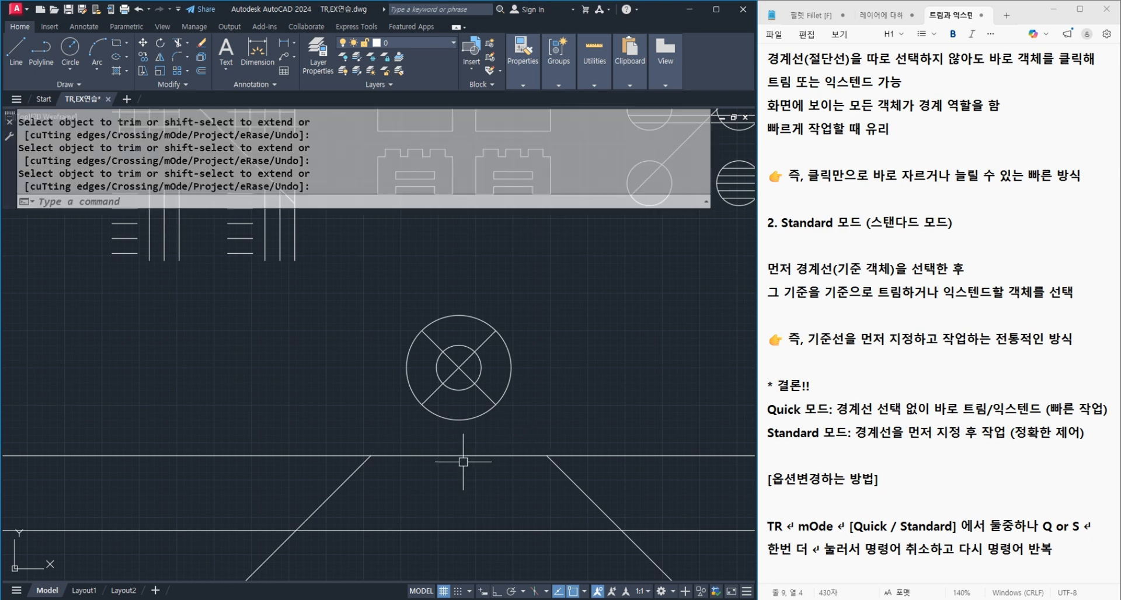
# Step: Erase the four leftover outer pieces of the diagonal construction lines around the concentric circles
pyautogui.scroll(-2, 431, 459)
pyautogui.click(547, 480)
pyautogui.click(351, 477)
pyautogui.press('Delete')
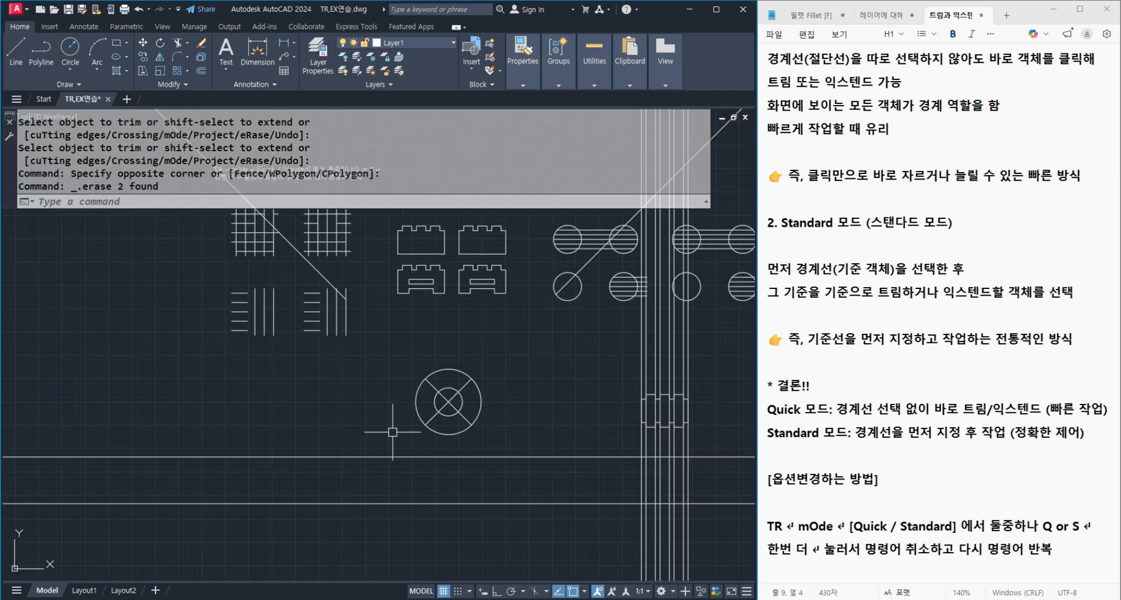
pyautogui.moveTo(408, 358); pyautogui.dragTo(382, 473, button='middle')
pyautogui.click(275, 370)
pyautogui.press('Delete')
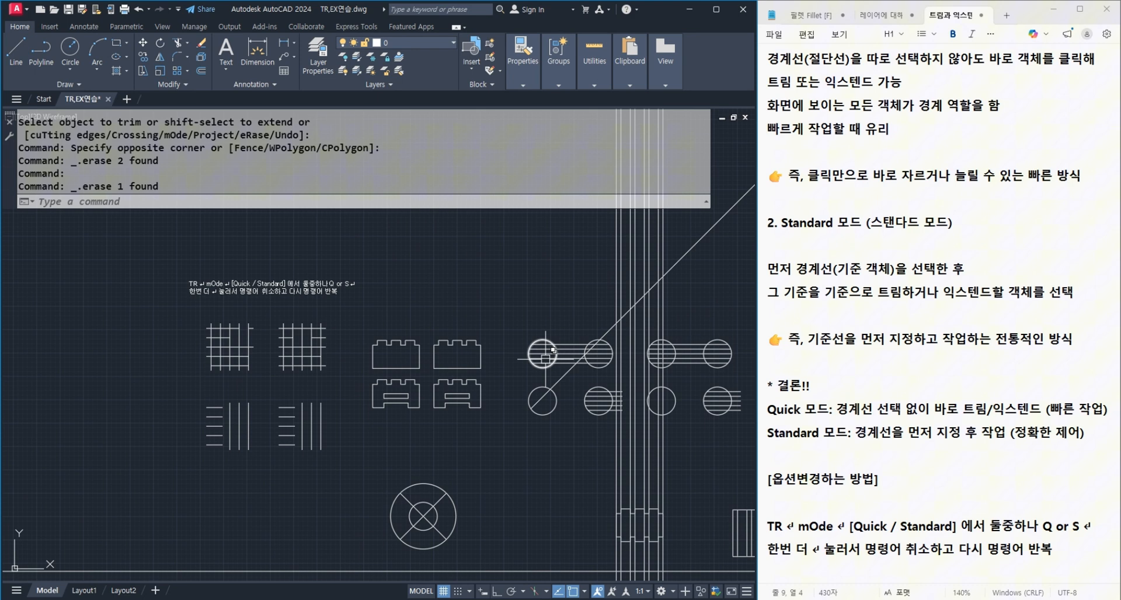
pyautogui.click(605, 340)
pyautogui.press('Delete')
pyautogui.moveTo(491, 480); pyautogui.dragTo(427, 420, button='middle')
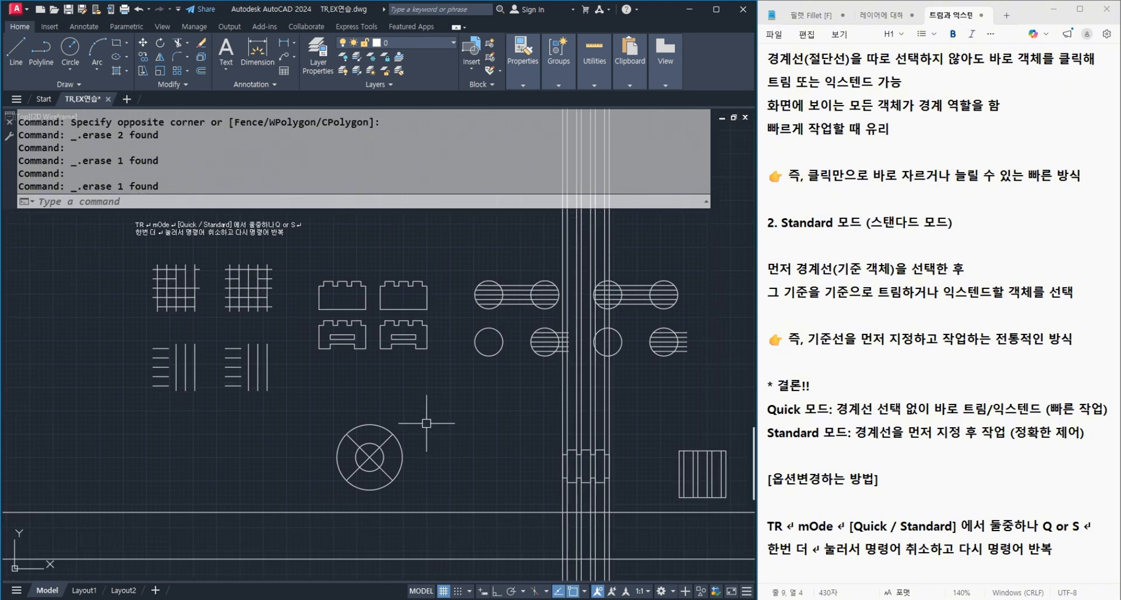
# Step: Erase the eight vertical construction lines running through the notched outline
pyautogui.moveTo(630, 487)
pyautogui.mouseDown(button='middle')
pyautogui.moveTo(385, 394)
pyautogui.moveTo(340, 415)
pyautogui.moveTo(250, 427)
pyautogui.mouseUp(button='middle')
pyautogui.scroll(4, 376, 394)
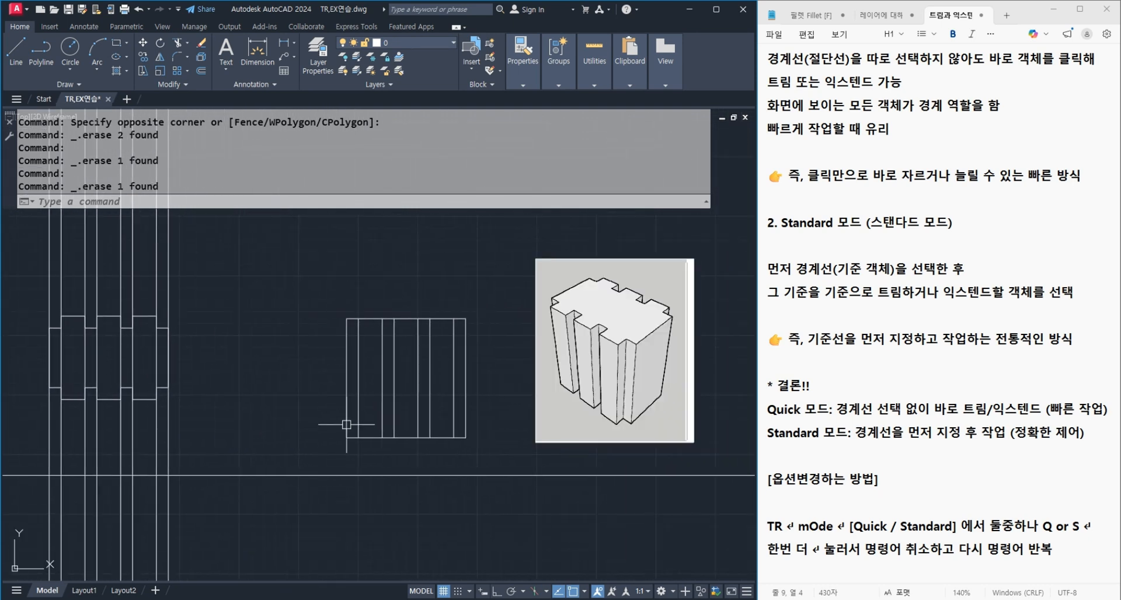
pyautogui.moveTo(535, 437)
pyautogui.mouseDown(button='middle')
pyautogui.moveTo(438, 440)
pyautogui.moveTo(425, 451)
pyautogui.mouseUp(button='middle')
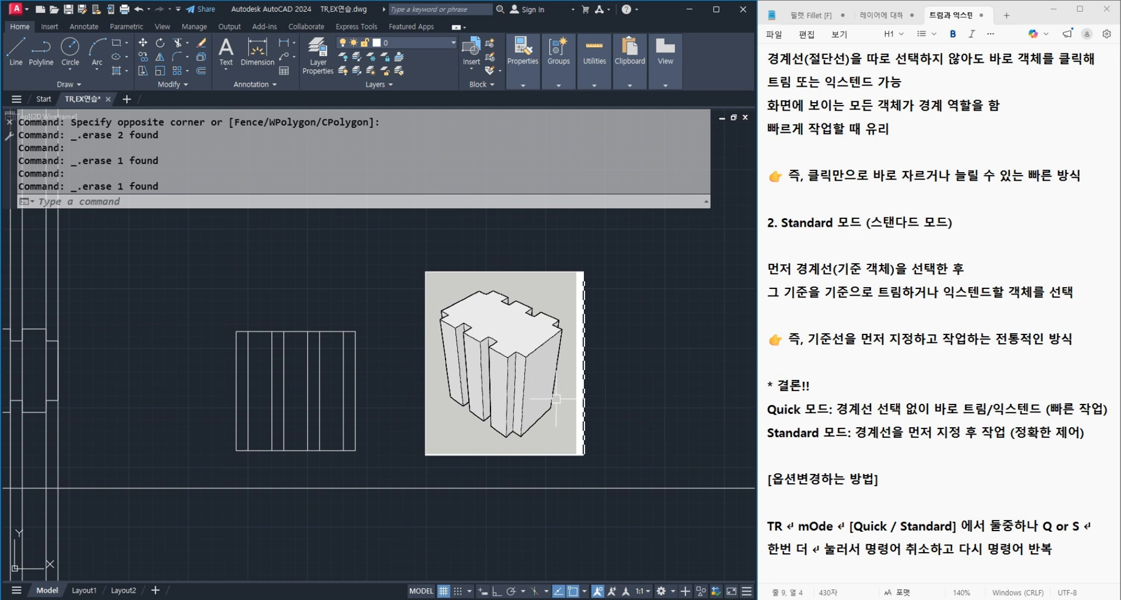
pyautogui.moveTo(382, 409)
pyautogui.mouseDown(button='middle')
pyautogui.moveTo(506, 407)
pyautogui.moveTo(679, 441)
pyautogui.mouseUp(button='middle')
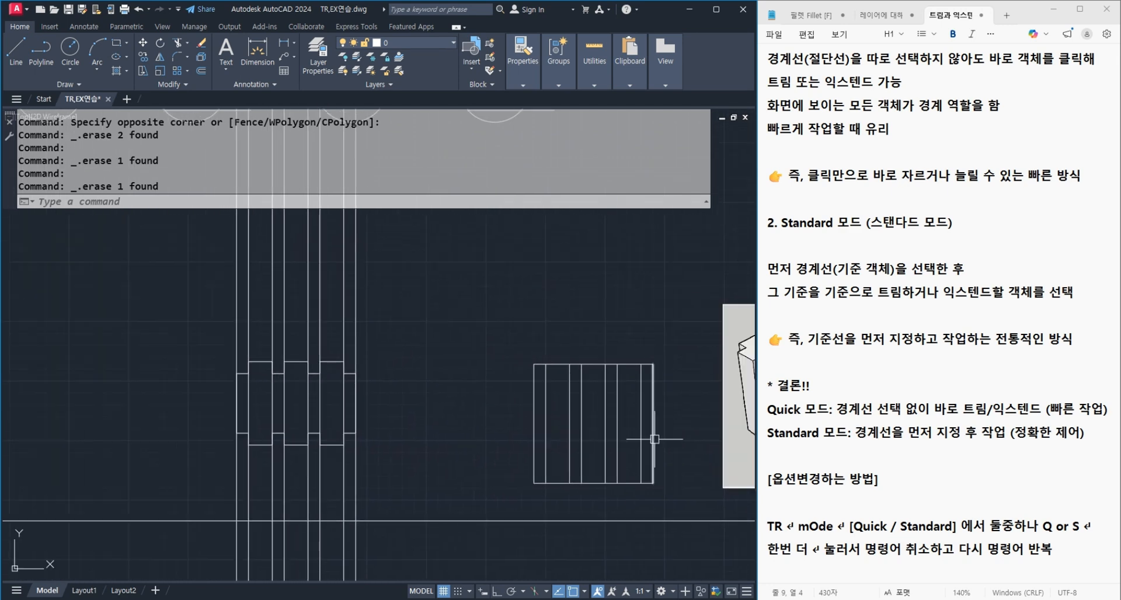
pyautogui.click(373, 296)
pyautogui.click(275, 310)
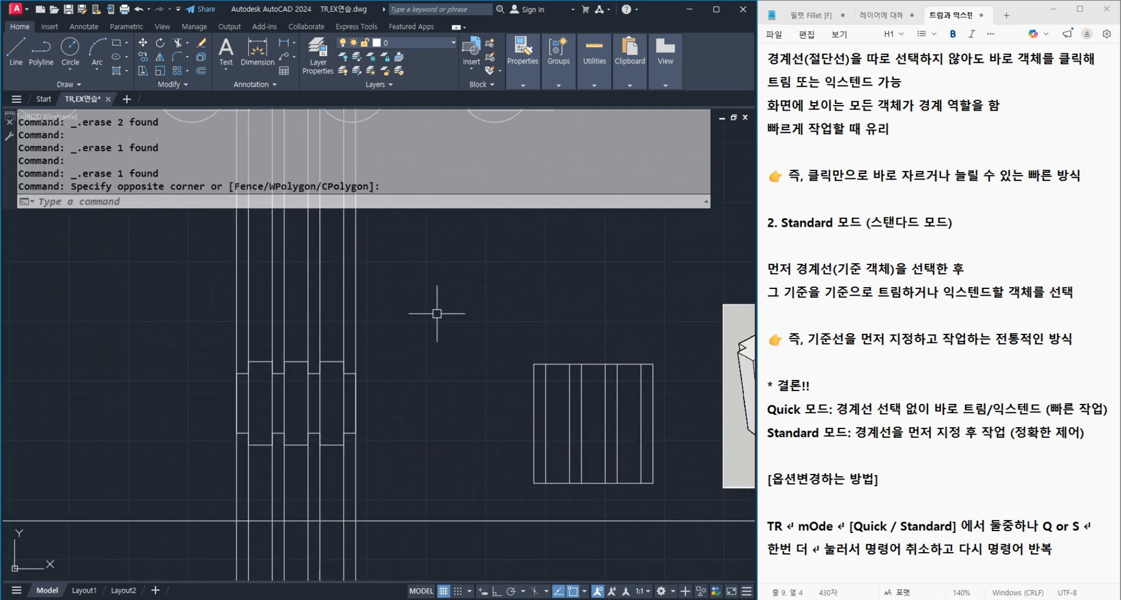
pyautogui.write('e')
pyautogui.press('Return')
pyautogui.click(375, 304)
pyautogui.click(197, 352)
pyautogui.press('Return')
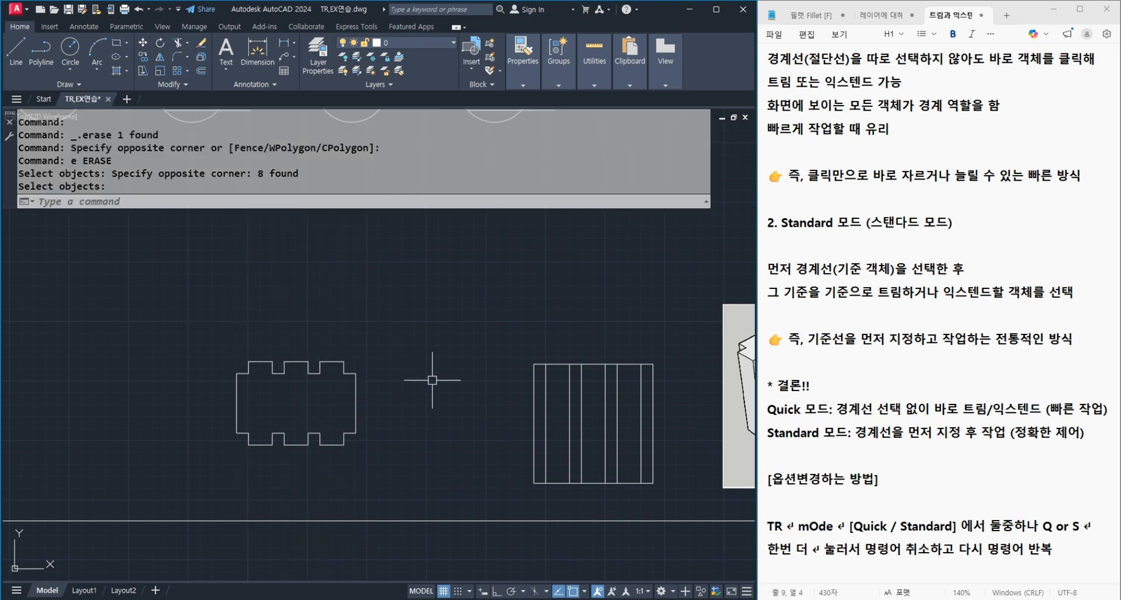
# Step: Compare the notched top view with the striped front view and the isometric reference picture to see how their edges correspond
pyautogui.moveTo(428, 442); pyautogui.dragTo(236, 442, button='middle')
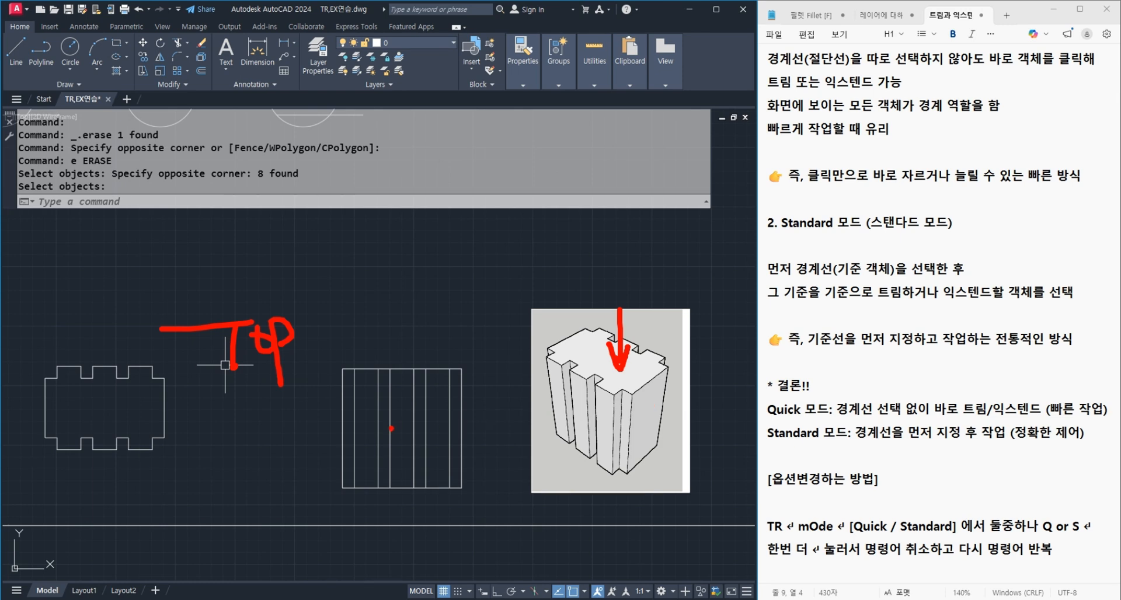
pyautogui.moveTo(229, 423); pyautogui.dragTo(316, 428)
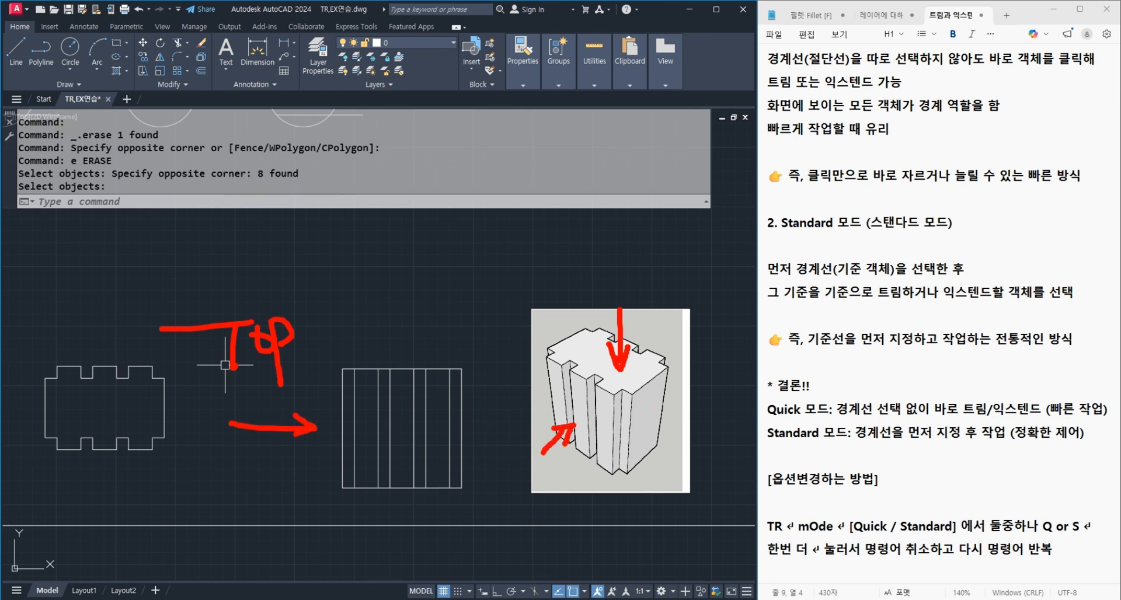
pyautogui.press('Escape')
pyautogui.scroll(-2, 451, 360)
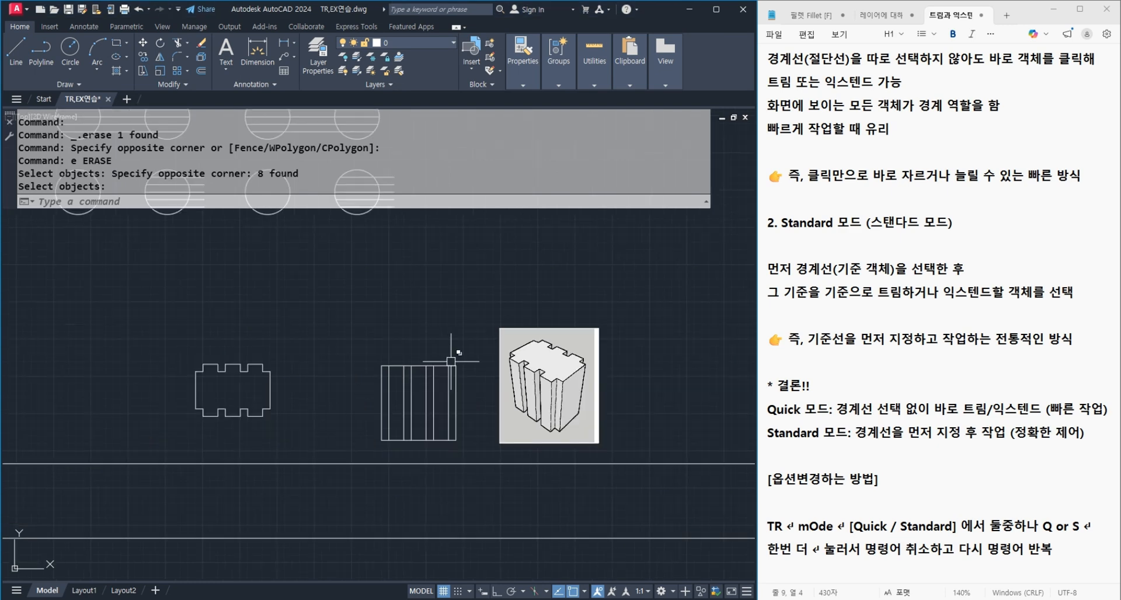
pyautogui.moveTo(329, 442); pyautogui.dragTo(416, 395, button='middle')
pyautogui.scroll(2, 258, 428)
pyautogui.moveTo(360, 548); pyautogui.dragTo(311, 522, button='middle')
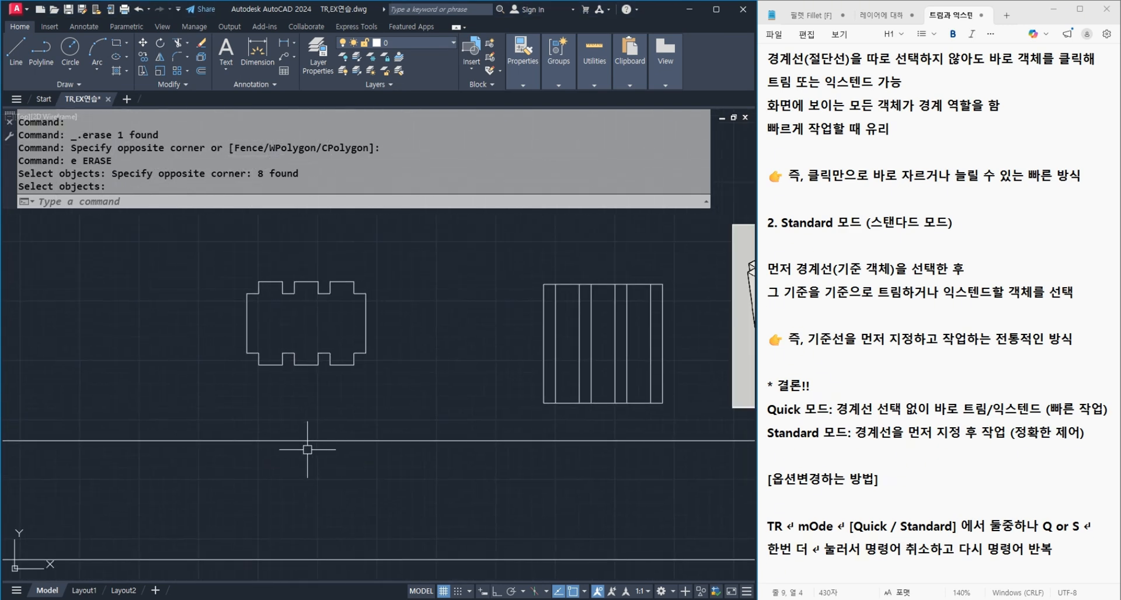
pyautogui.moveTo(244, 342); pyautogui.dragTo(245, 541)
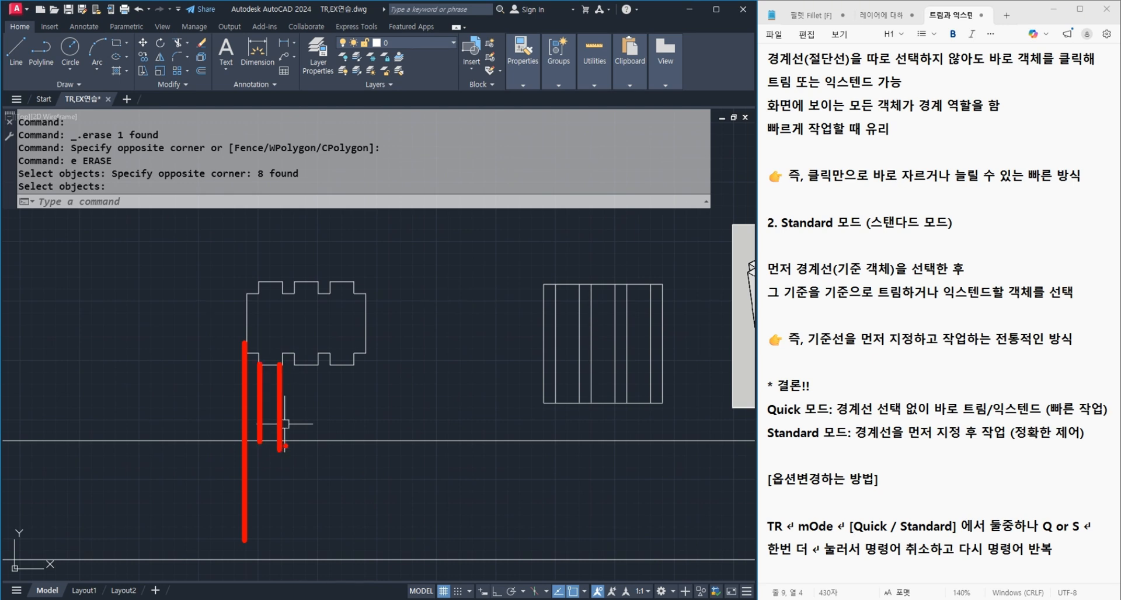
pyautogui.moveTo(316, 372)
pyautogui.mouseDown()
pyautogui.moveTo(316, 467)
pyautogui.moveTo(329, 480)
pyautogui.moveTo(349, 455)
pyautogui.mouseUp()
pyautogui.moveTo(488, 314)
pyautogui.mouseDown()
pyautogui.moveTo(657, 368)
pyautogui.moveTo(490, 289)
pyautogui.mouseUp()
pyautogui.press('Escape')
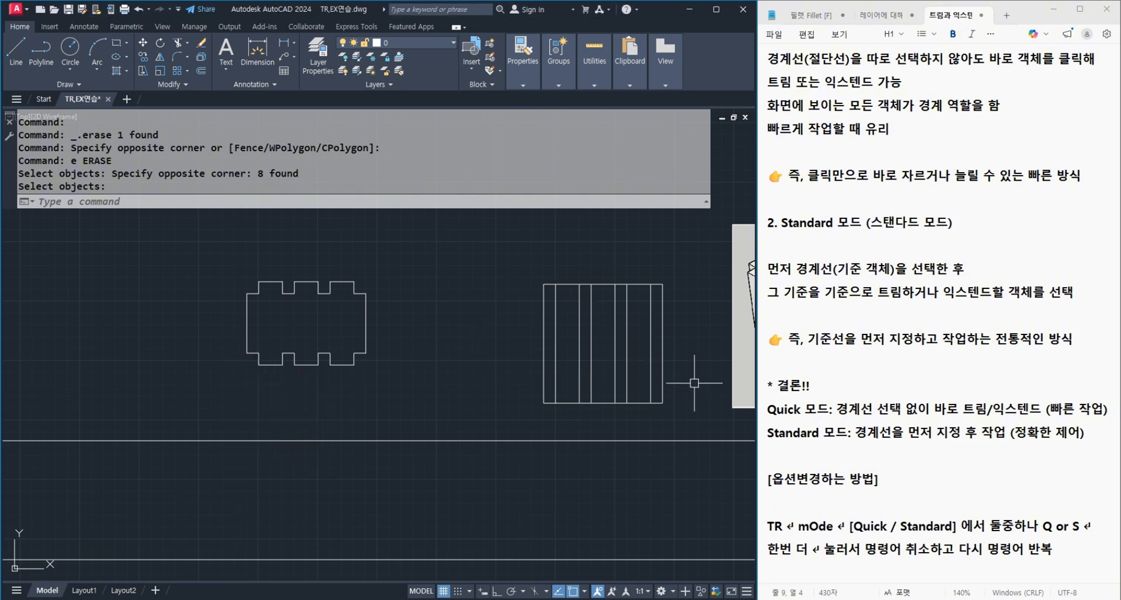
pyautogui.scroll(-2, 667, 337)
pyautogui.scroll(2, 668, 337)
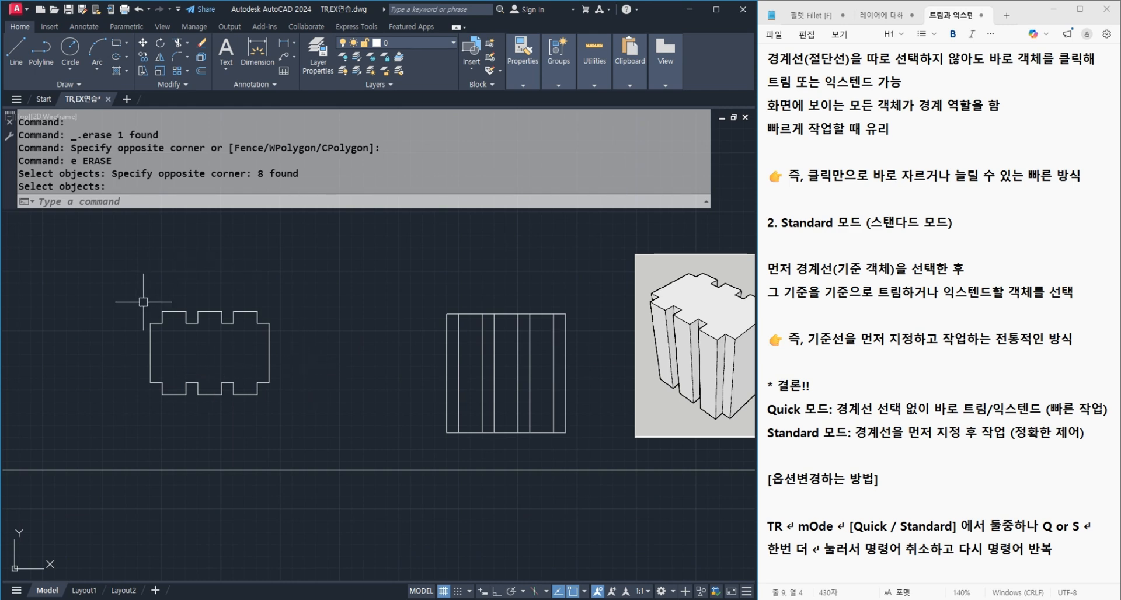
# Step: Undo the erasure of the vertical construction lines through the notched outline
pyautogui.hotkey('ctrl', 'z')
pyautogui.hotkey('ctrl', 'z')
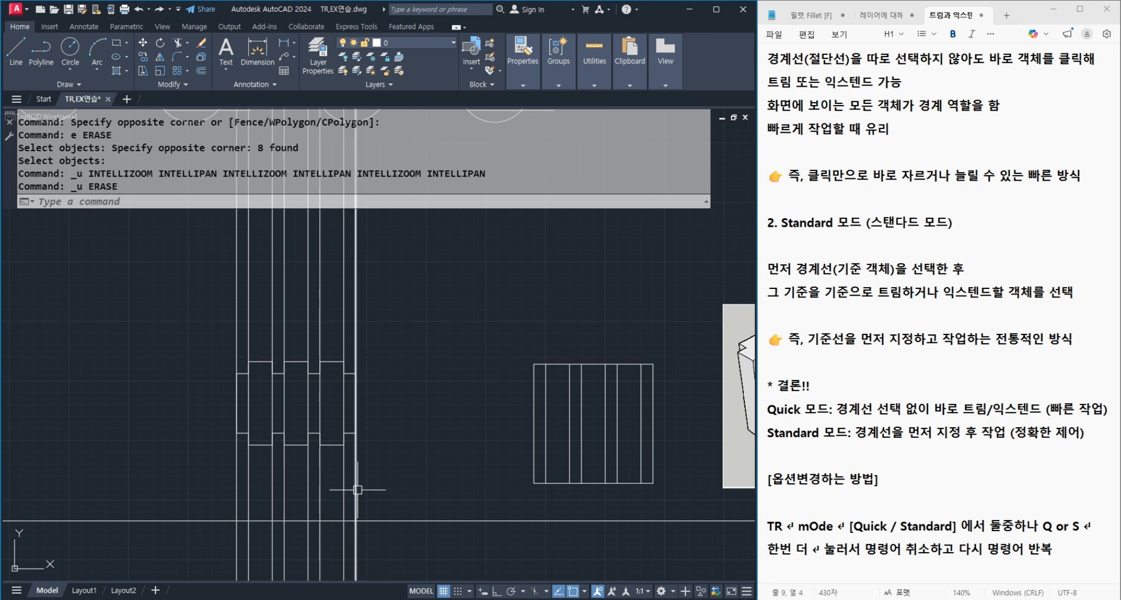
pyautogui.moveTo(324, 506); pyautogui.dragTo(312, 399, button='middle')
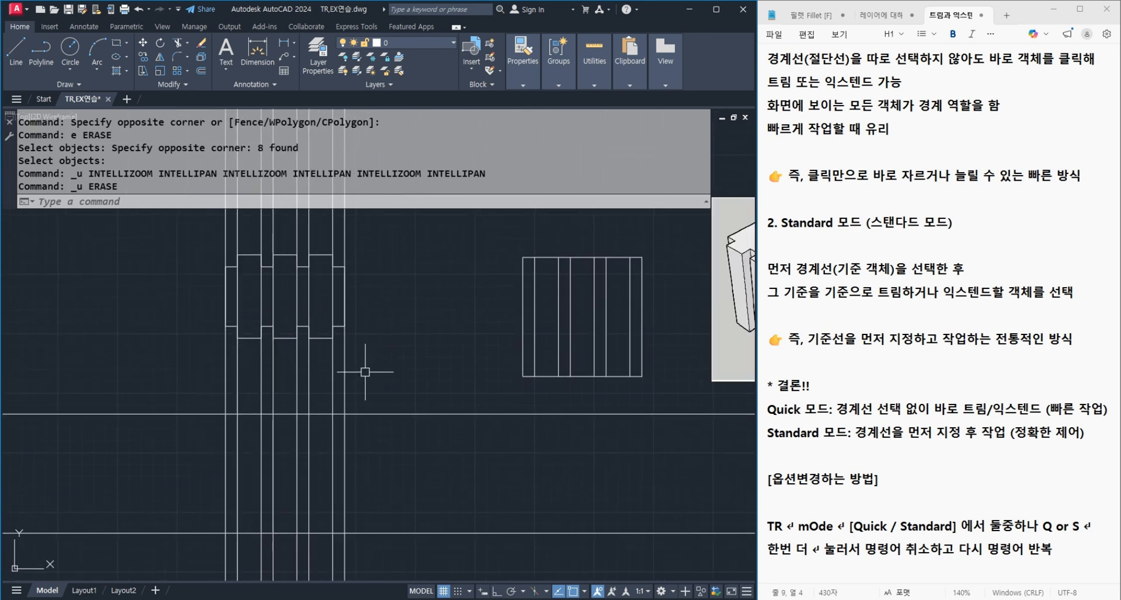
# Step: Select all eight vertical construction lines crossing the notched outline and erase them again
pyautogui.moveTo(367, 372); pyautogui.dragTo(386, 391, button='middle')
pyautogui.moveTo(402, 382)
pyautogui.mouseDown()
pyautogui.moveTo(303, 403)
pyautogui.moveTo(212, 392)
pyautogui.mouseUp()
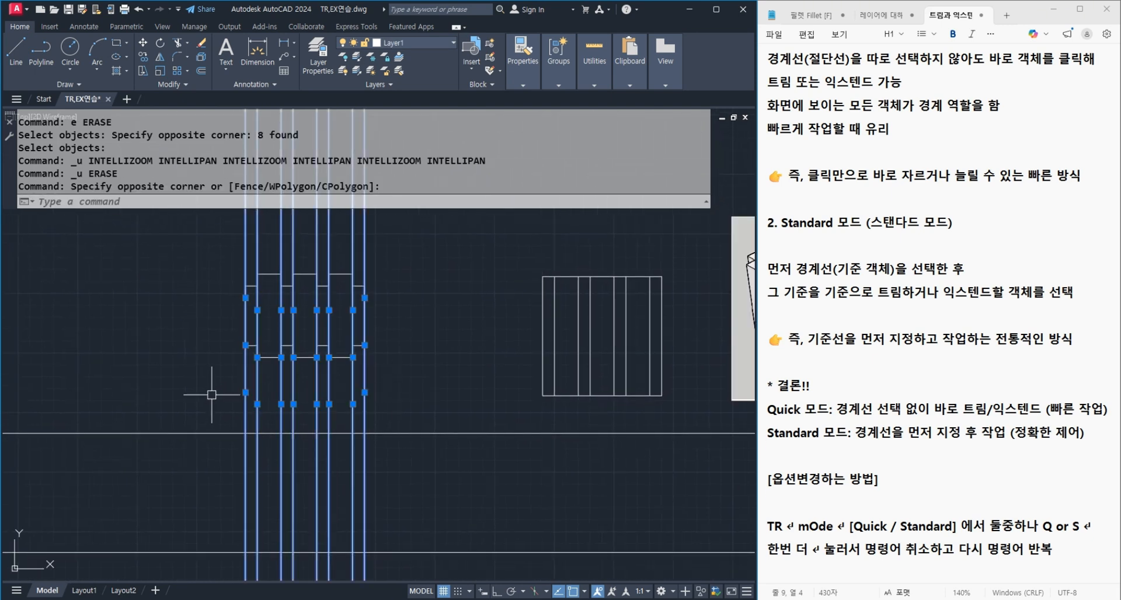
pyautogui.press('Delete')
# Step: Draw eight vertical construction lines through the lower corners of the notched outline, one per vertical edge, and end the command
pyautogui.write('xl')
pyautogui.press('Return')
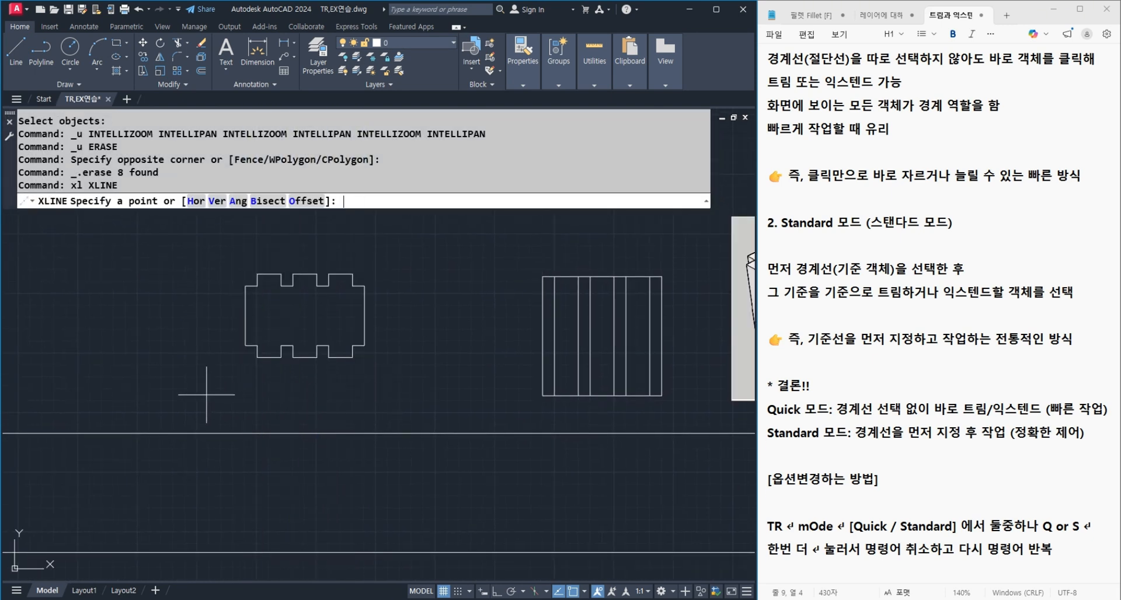
pyautogui.write('v')
pyautogui.press('Return')
pyautogui.click(245, 345)
pyautogui.click(256, 357)
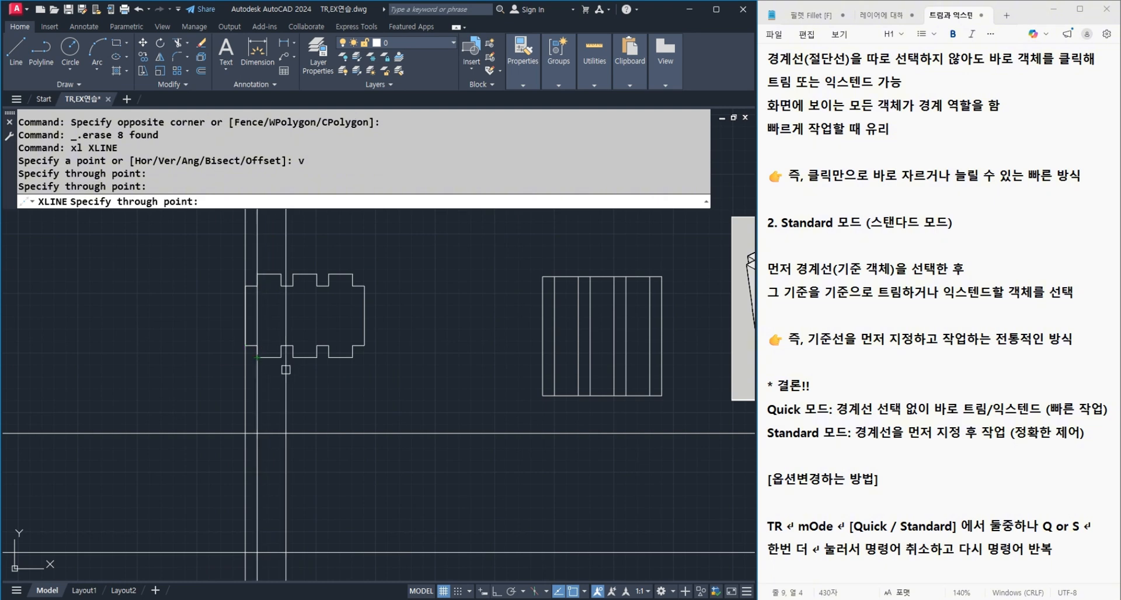
pyautogui.click(281, 357)
pyautogui.click(293, 357)
pyautogui.click(316, 357)
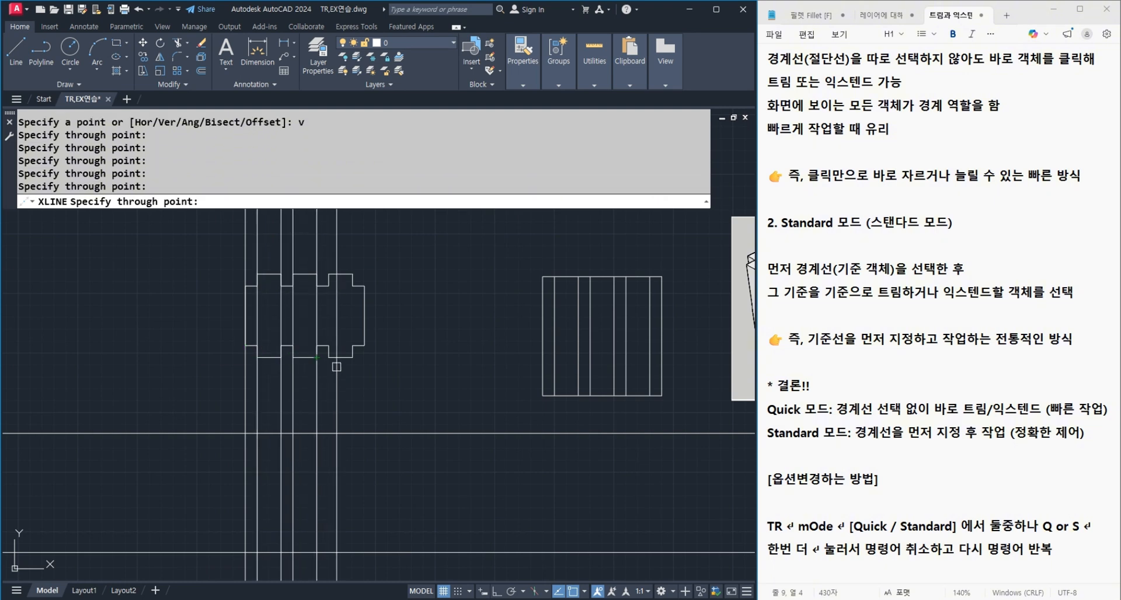
pyautogui.click(328, 357)
pyautogui.click(353, 357)
pyautogui.press('Return')
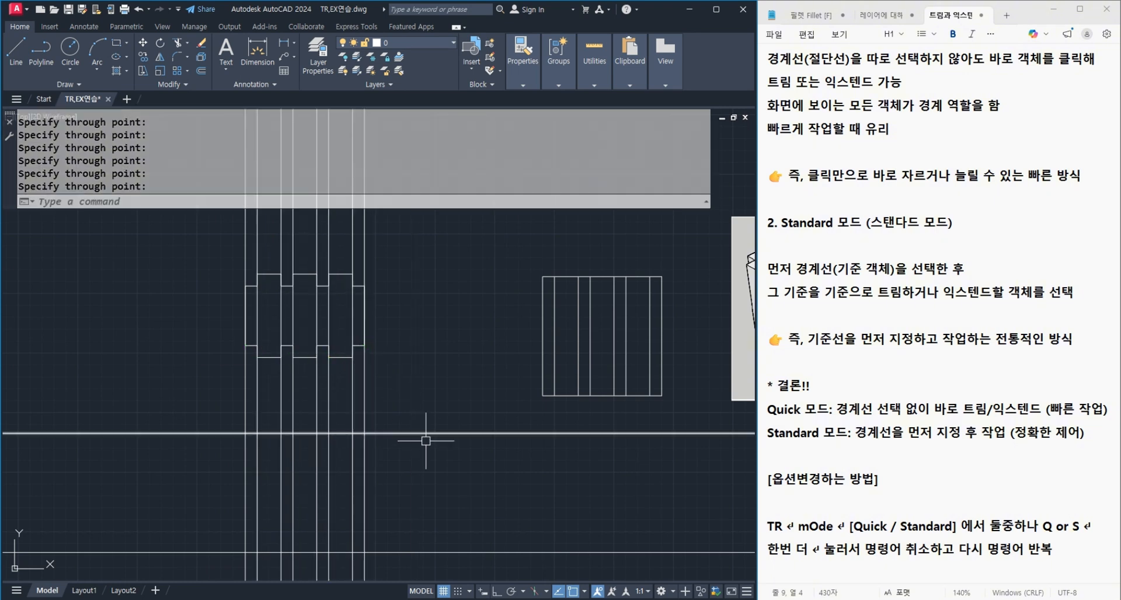
# Step: Trim the vertical construction lines between the notched outline and the upper horizontal construction line in Quick mode
pyautogui.moveTo(409, 513); pyautogui.dragTo(412, 435, button='middle')
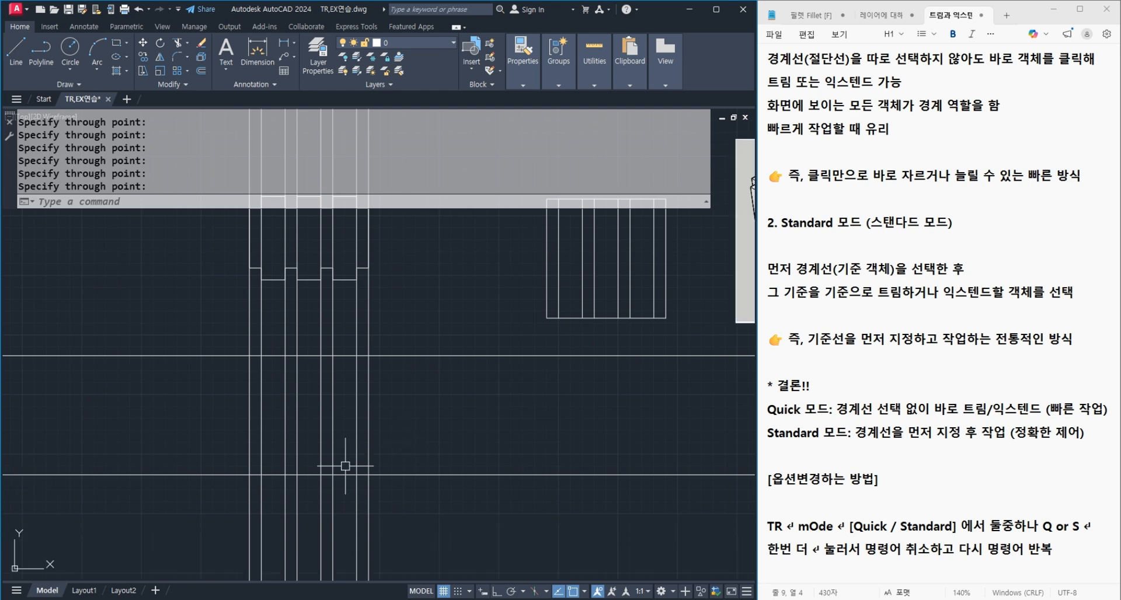
pyautogui.scroll(-2, 326, 467)
pyautogui.moveTo(344, 440); pyautogui.dragTo(316, 527, button='middle')
pyautogui.scroll(-5, 347, 375)
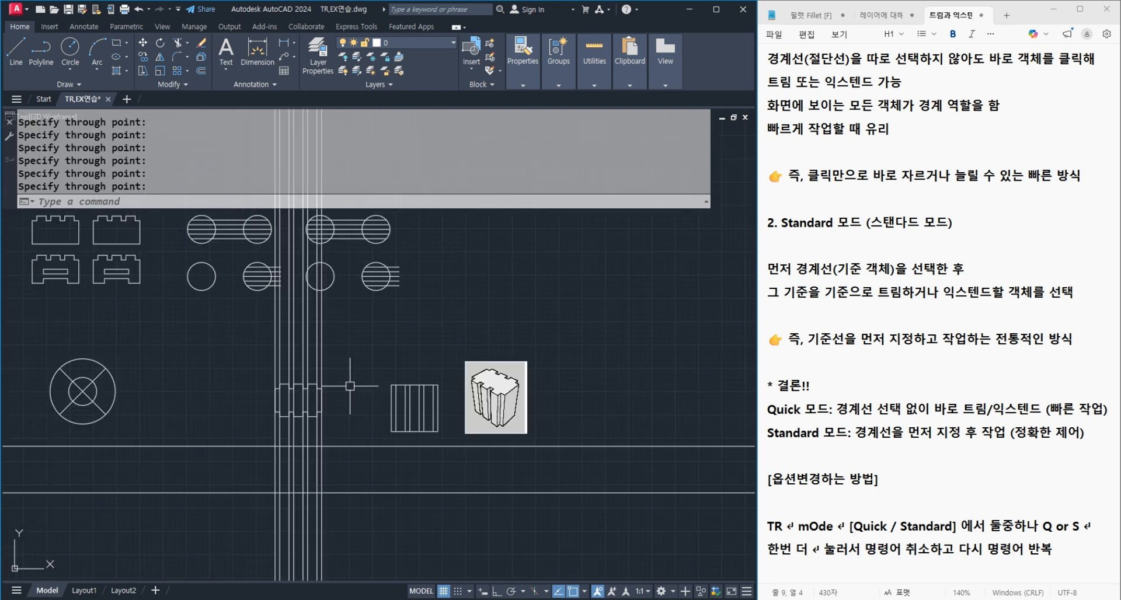
pyautogui.scroll(5, 323, 439)
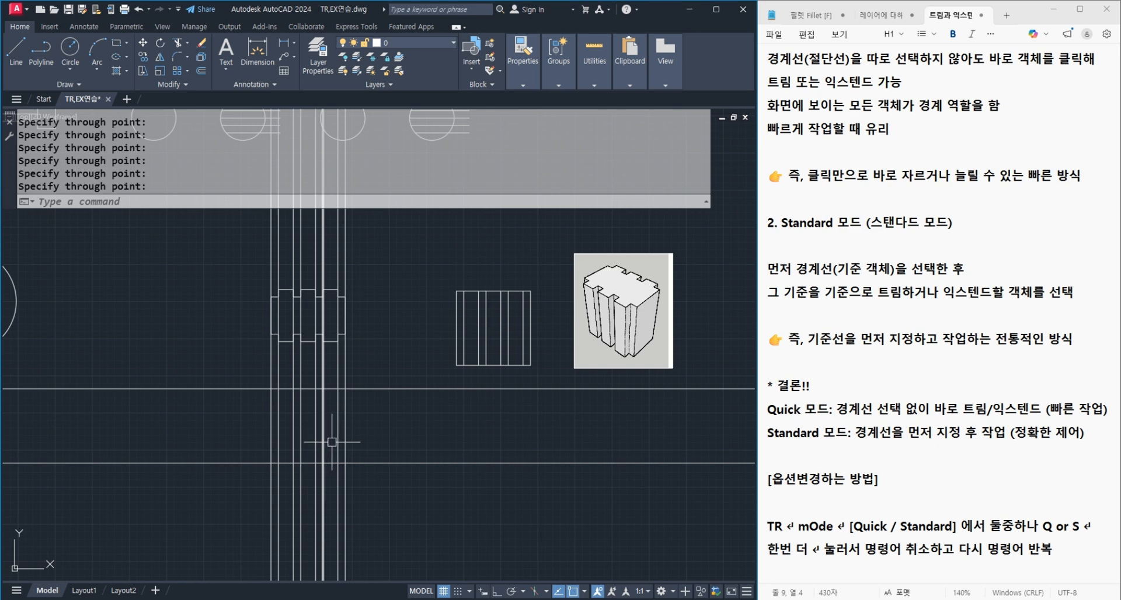
pyautogui.write('tr')
pyautogui.press('Return')
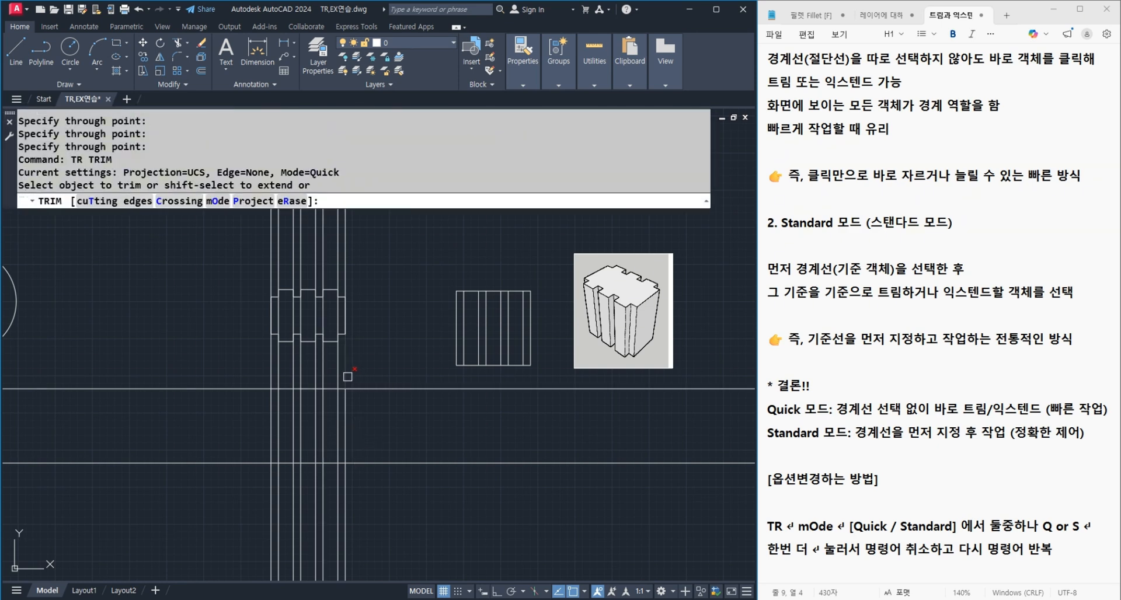
pyautogui.click(345, 377)
pyautogui.click(338, 374)
pyautogui.click(329, 373)
pyautogui.click(322, 372)
pyautogui.click(257, 373)
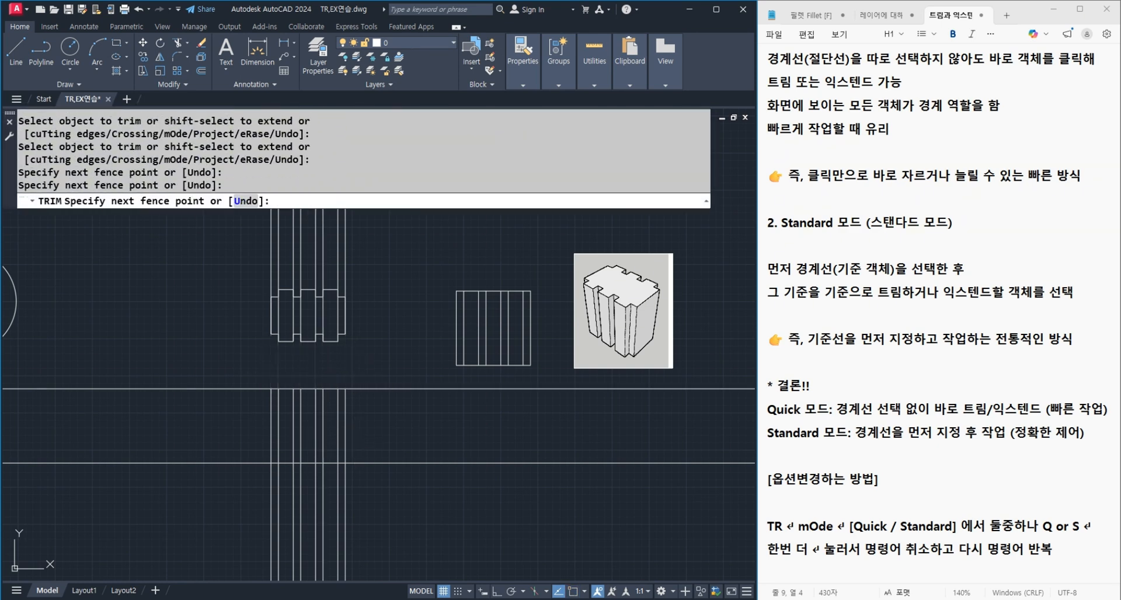
# Step: Trim the vertical lines below the lower horizontal line and the horizontal lines beyond both sides of the front view, and end the command
pyautogui.moveTo(393, 373)
pyautogui.mouseDown()
pyautogui.moveTo(373, 483)
pyautogui.moveTo(257, 503)
pyautogui.mouseUp()
pyautogui.moveTo(243, 378); pyautogui.dragTo(247, 467)
pyautogui.scroll(-2, 256, 435)
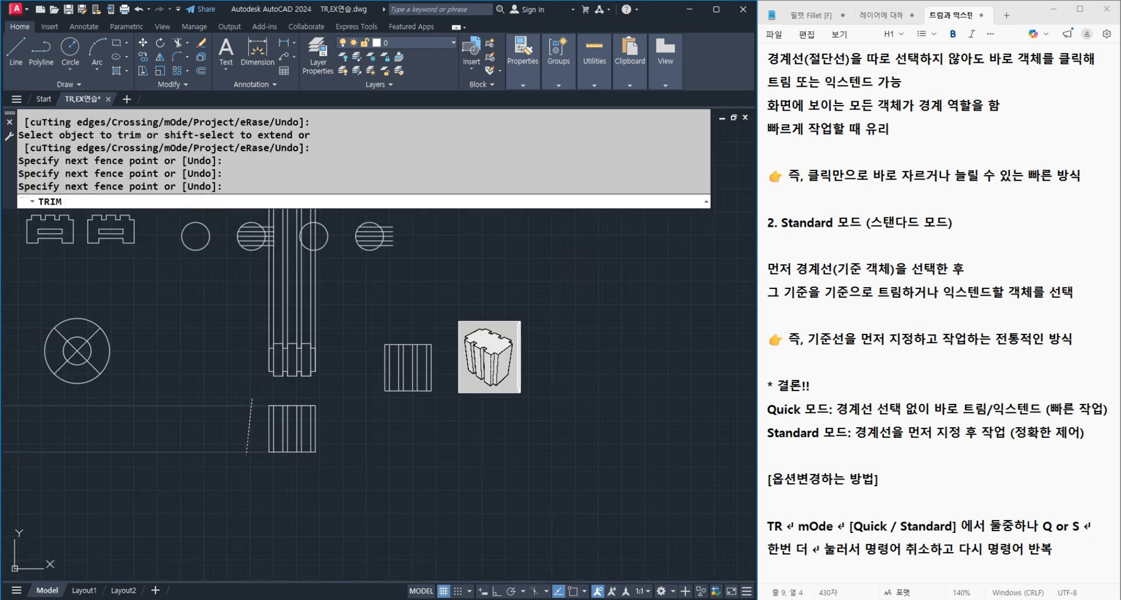
pyautogui.scroll(-2, 327, 460)
pyautogui.press('space')
pyautogui.scroll(2, 316, 416)
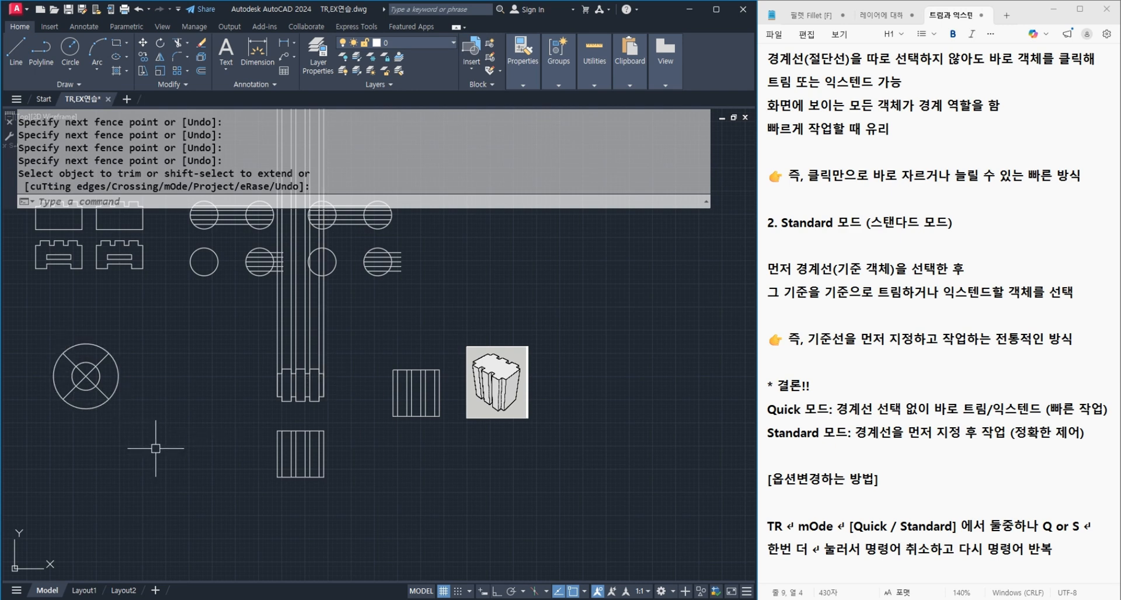
# Step: Undo the front view trims, the vertical construction lines and the erasures, back to the full diagonal lines through the concentric circles
pyautogui.hotkey('ctrl', 'z')
pyautogui.hotkey('ctrl', 'z')
pyautogui.hotkey('ctrl', 'z')
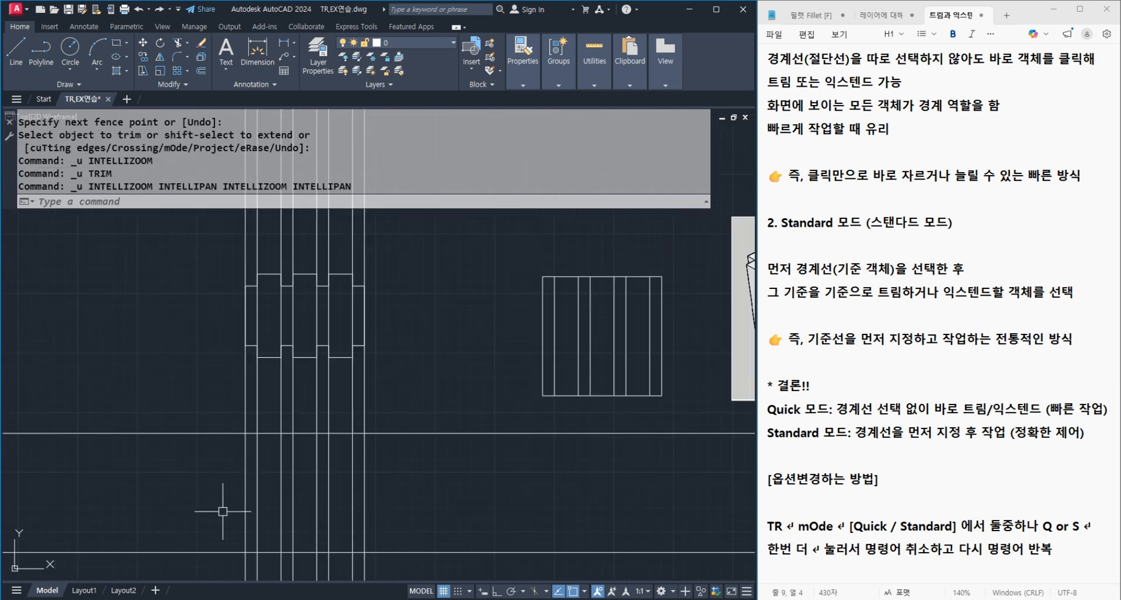
pyautogui.hotkey('ctrl', 'z')
pyautogui.hotkey('ctrl', 'z')
pyautogui.hotkey('ctrl', 'z')
pyautogui.hotkey('ctrl', 'z')
pyautogui.hotkey('ctrl', 'z')
pyautogui.hotkey('ctrl', 'z')
pyautogui.hotkey('ctrl', 'z')
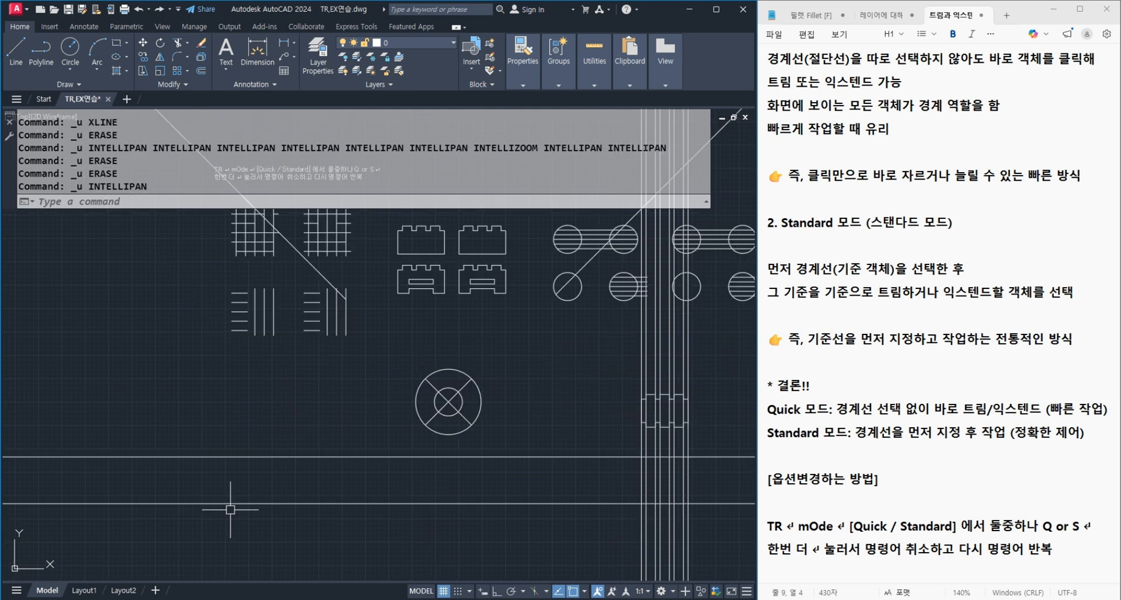
# Step: Trim the two horizontal construction lines on both sides of the vertical construction lines below the notched outline in Quick mode
pyautogui.moveTo(362, 447); pyautogui.dragTo(177, 351, button='middle')
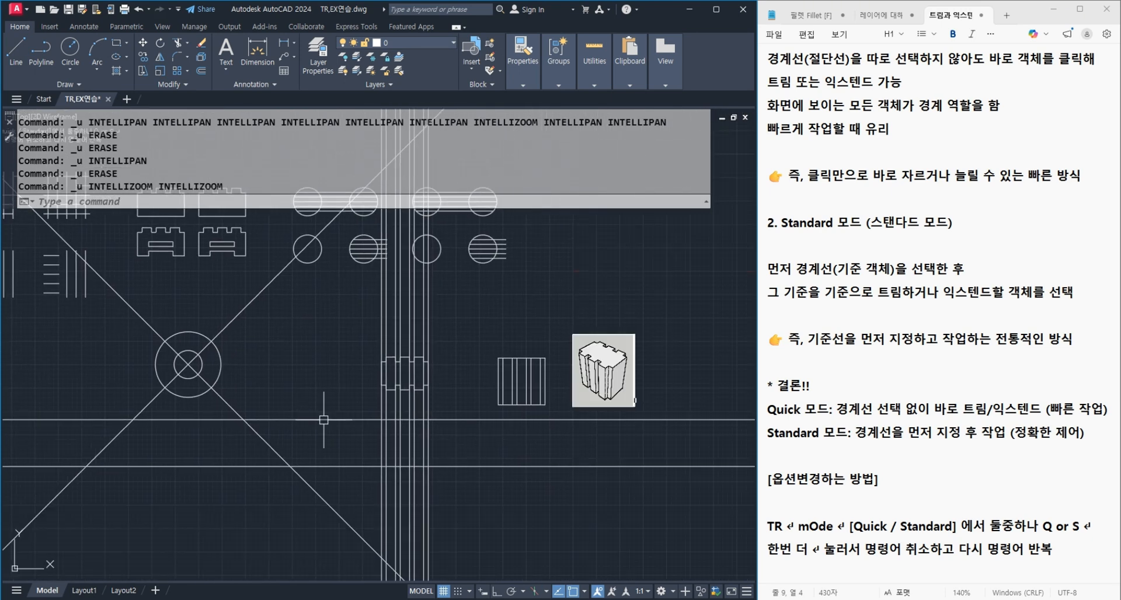
pyautogui.scroll(2, 406, 459)
pyautogui.moveTo(417, 461); pyautogui.dragTo(440, 467, button='middle')
pyautogui.write('tr')
pyautogui.press('Return')
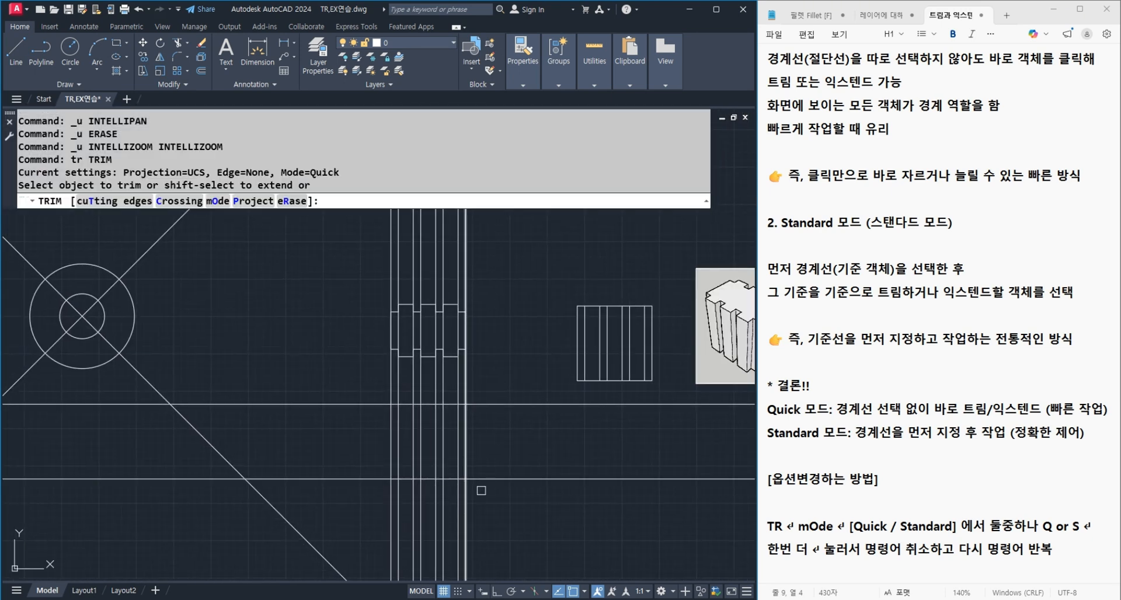
pyautogui.click(481, 479)
pyautogui.click(481, 377)
pyautogui.click(482, 377)
pyautogui.click(490, 404)
pyautogui.click(344, 405)
pyautogui.click(348, 476)
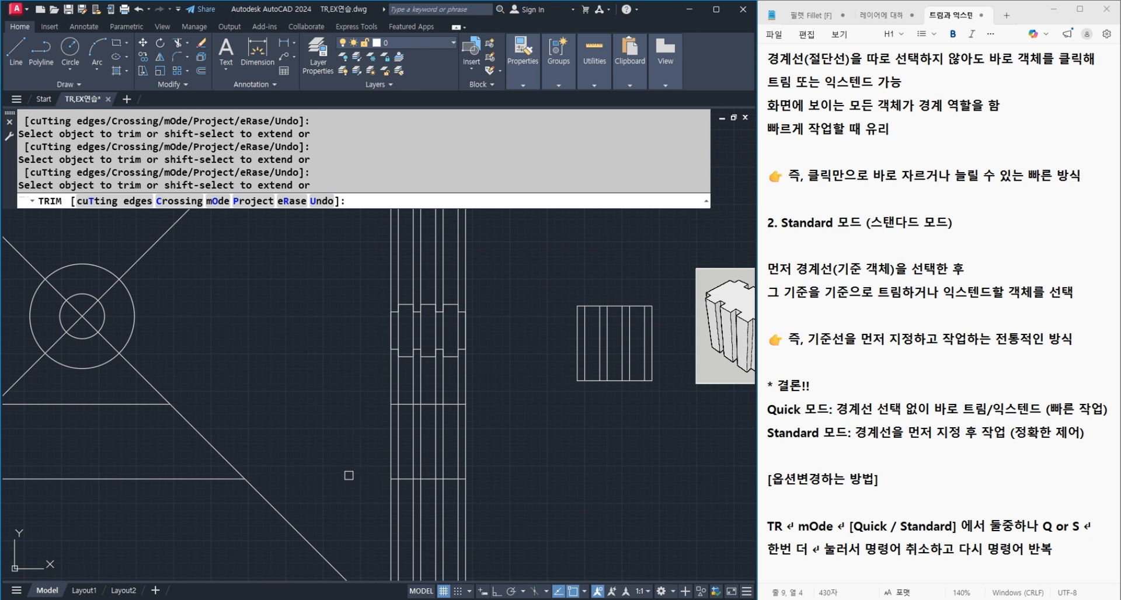
# Step: Trim the vertical construction lines between the notched outline and the front view and below the front view in Quick mode
pyautogui.moveTo(506, 357); pyautogui.dragTo(376, 382)
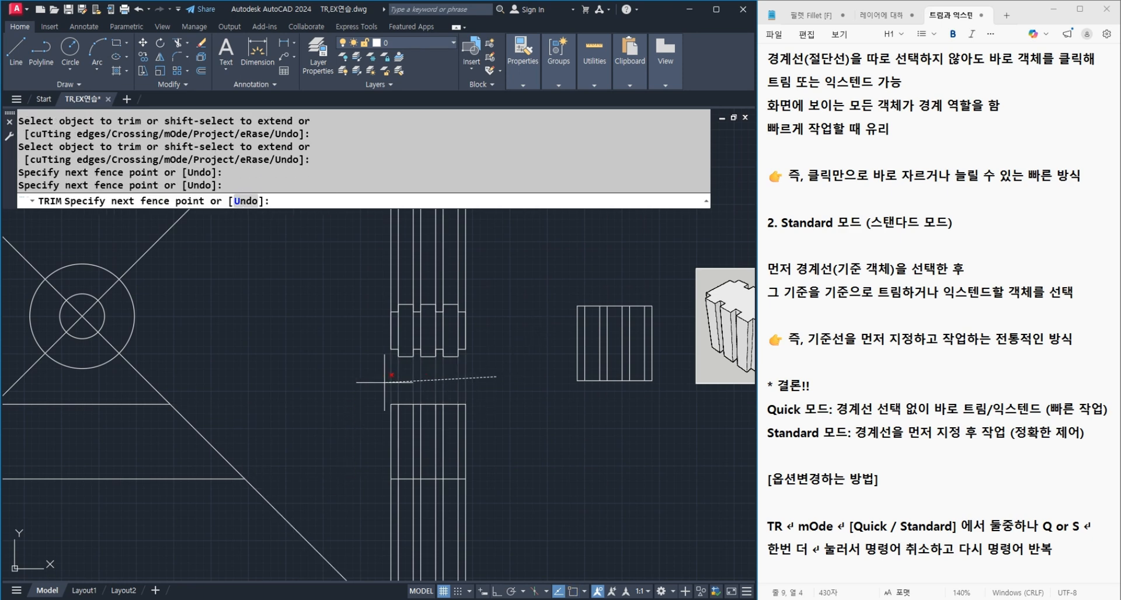
pyautogui.scroll(-2, 406, 360)
pyautogui.press('Return')
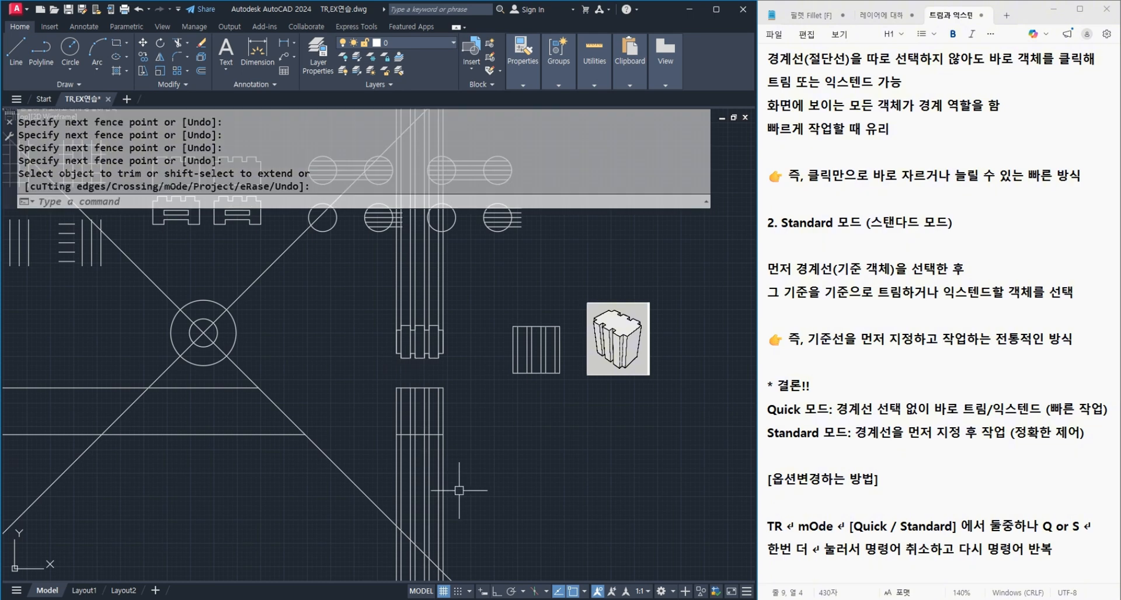
pyautogui.press('Return')
pyautogui.moveTo(466, 466); pyautogui.dragTo(394, 462)
pyautogui.click(396, 462)
pyautogui.press('Return')
pyautogui.scroll(-2, 411, 471)
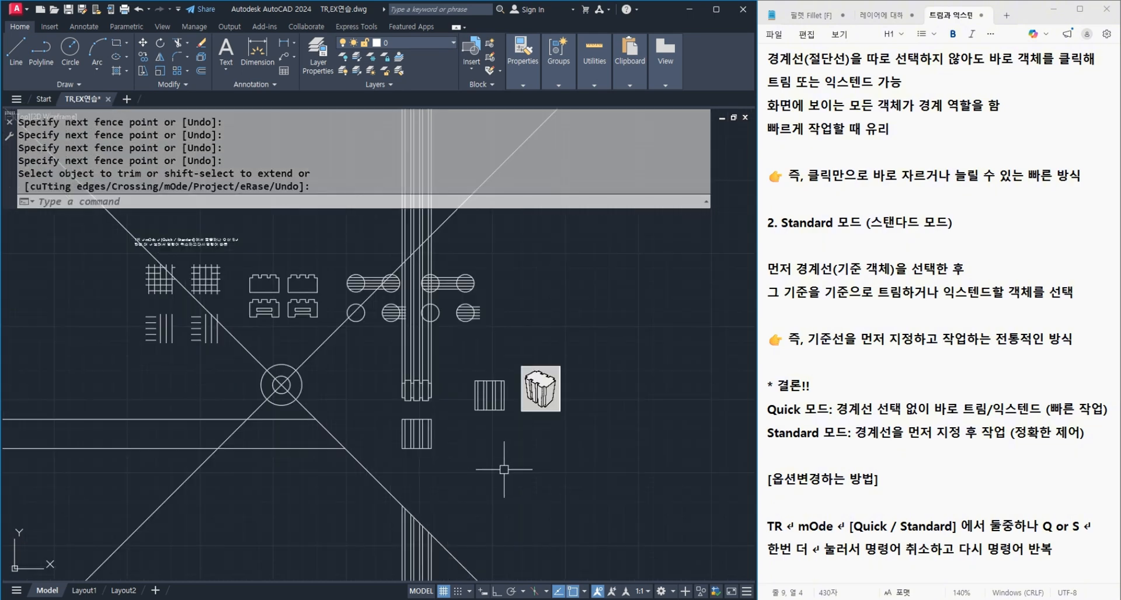
pyautogui.moveTo(485, 446); pyautogui.dragTo(448, 471, button='middle')
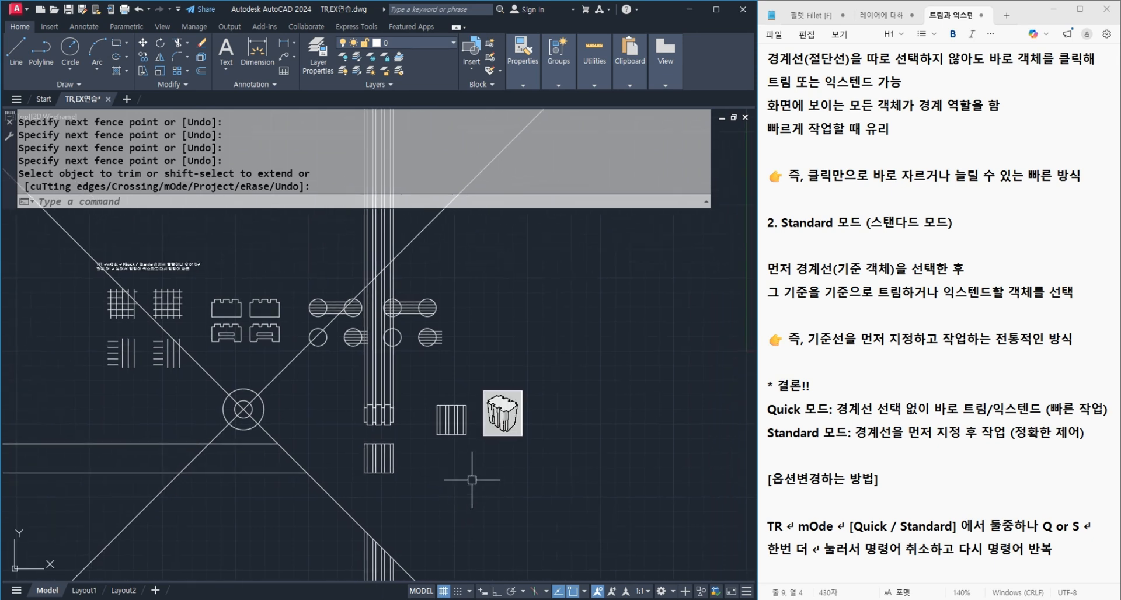
pyautogui.hotkey('ctrl', '2')
pyautogui.moveTo(477, 266); pyautogui.dragTo(529, 267)
pyautogui.moveTo(513, 269)
pyautogui.mouseDown()
pyautogui.moveTo(509, 303)
pyautogui.moveTo(533, 301)
pyautogui.mouseUp()
pyautogui.moveTo(536, 269); pyautogui.dragTo(561, 300)
pyautogui.moveTo(607, 271)
pyautogui.mouseDown()
pyautogui.moveTo(607, 293)
pyautogui.moveTo(604, 281)
pyautogui.mouseUp()
pyautogui.moveTo(605, 285); pyautogui.dragTo(611, 284)
pyautogui.moveTo(613, 275)
pyautogui.mouseDown()
pyautogui.moveTo(613, 295)
pyautogui.moveTo(626, 283)
pyautogui.mouseUp()
pyautogui.moveTo(658, 223)
pyautogui.mouseDown()
pyautogui.moveTo(639, 294)
pyautogui.moveTo(648, 229)
pyautogui.moveTo(724, 316)
pyautogui.mouseUp()
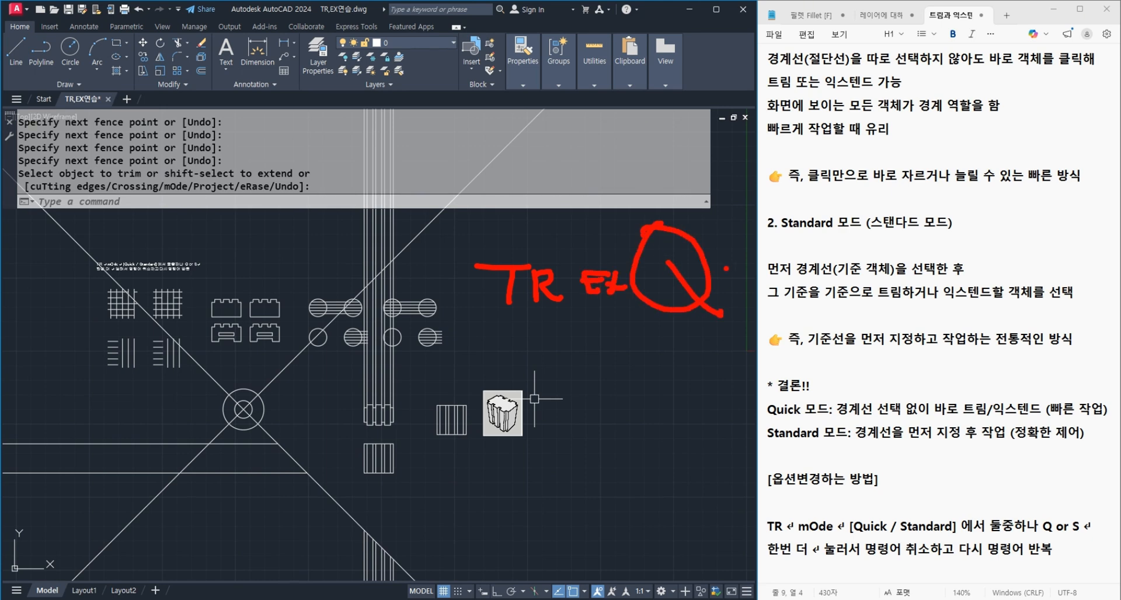
pyautogui.moveTo(725, 274)
pyautogui.mouseDown()
pyautogui.moveTo(748, 274)
pyautogui.moveTo(759, 302)
pyautogui.mouseUp()
pyautogui.moveTo(768, 281); pyautogui.dragTo(774, 291)
pyautogui.moveTo(776, 263); pyautogui.dragTo(789, 302)
pyautogui.moveTo(794, 279); pyautogui.dragTo(796, 283)
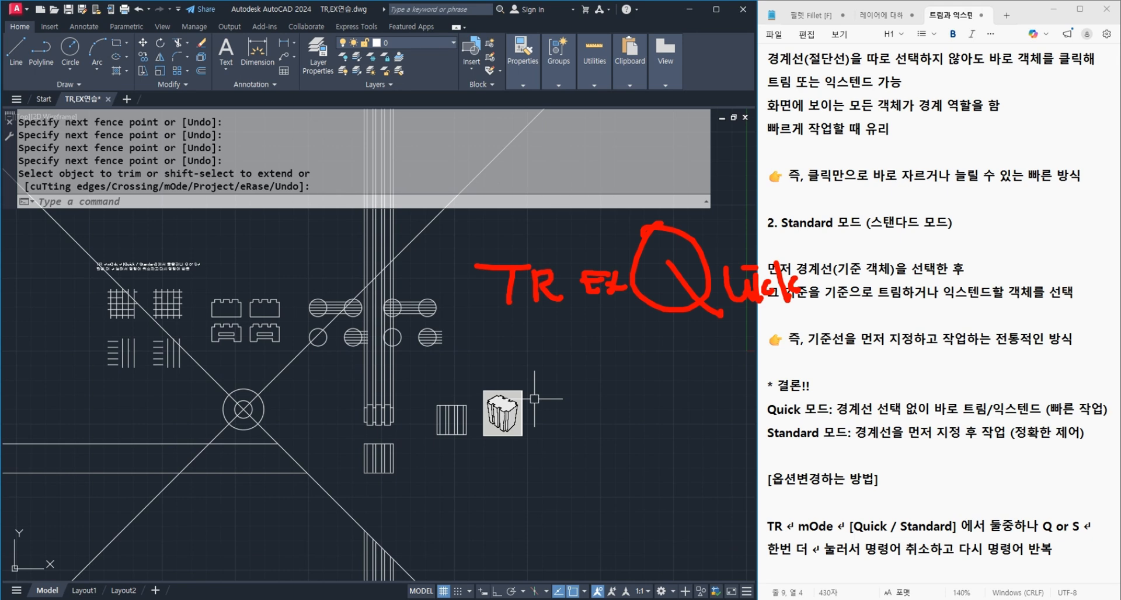
pyautogui.moveTo(766, 217); pyautogui.dragTo(641, 338)
pyautogui.moveTo(628, 236); pyautogui.dragTo(784, 348)
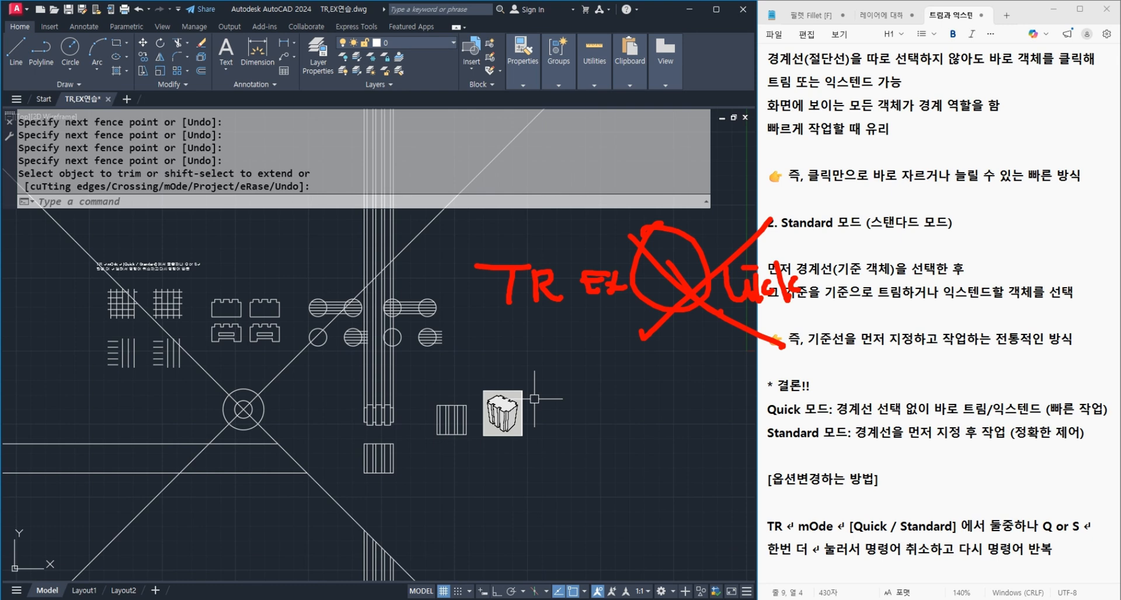
pyautogui.moveTo(662, 417); pyautogui.dragTo(632, 473)
pyautogui.moveTo(706, 500); pyautogui.dragTo(722, 485)
pyautogui.moveTo(730, 471)
pyautogui.mouseDown()
pyautogui.moveTo(781, 455)
pyautogui.moveTo(723, 450)
pyautogui.mouseUp()
pyautogui.moveTo(552, 476)
pyautogui.mouseDown()
pyautogui.moveTo(629, 519)
pyautogui.moveTo(529, 595)
pyautogui.mouseUp()
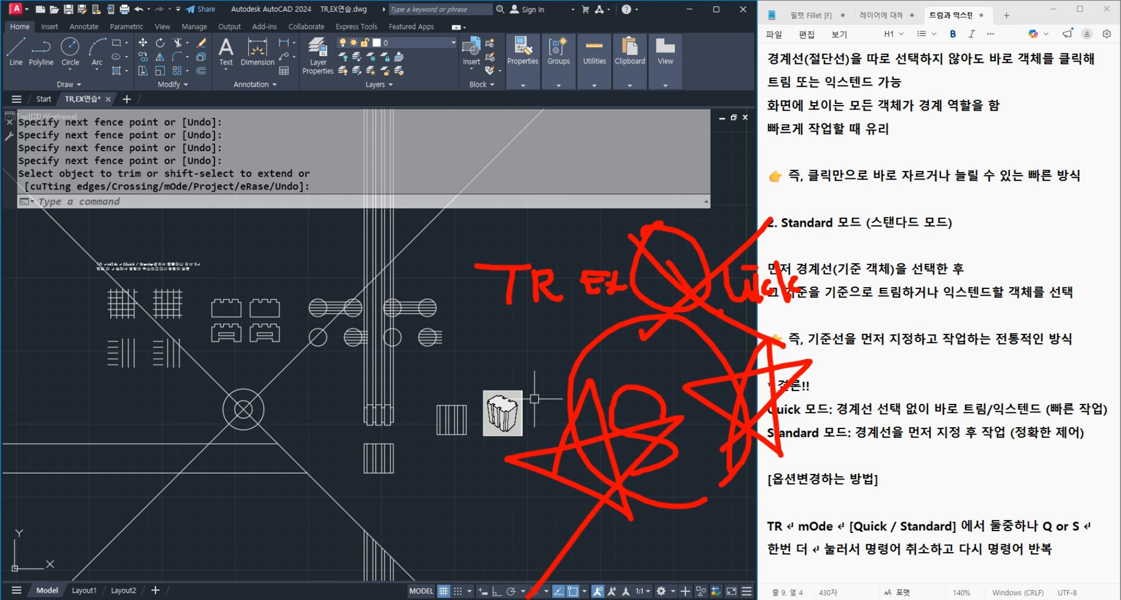
pyautogui.press('Escape')
# Step: Undo the Quick mode trims, back to the full horizontal and vertical construction lines around the notched outline
pyautogui.hotkey('ctrl', 'z')
pyautogui.hotkey('ctrl', 'z')
pyautogui.hotkey('ctrl', 'z')
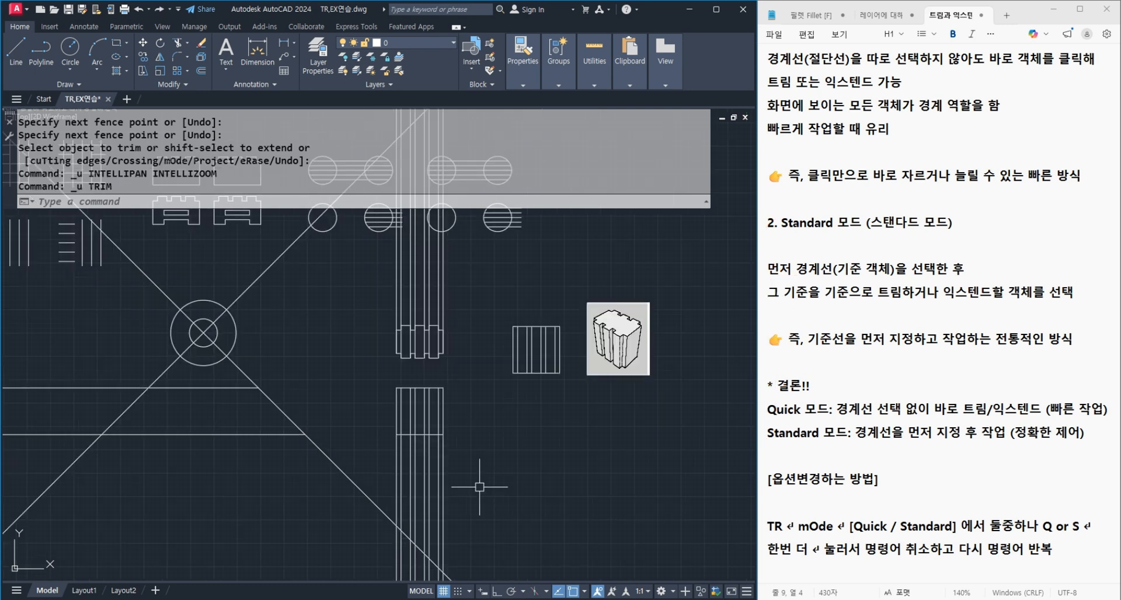
pyautogui.hotkey('ctrl', 'z')
pyautogui.scroll(2, 484, 487)
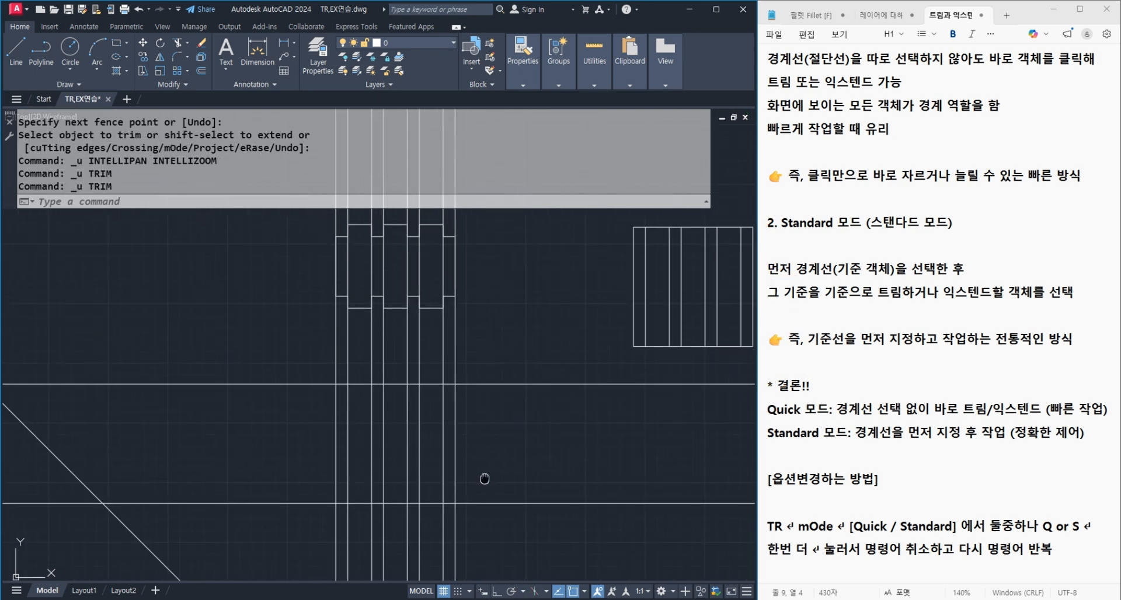
# Step: Set the Trim mode to Standard and end the command
pyautogui.write('tr')
pyautogui.press('Return')
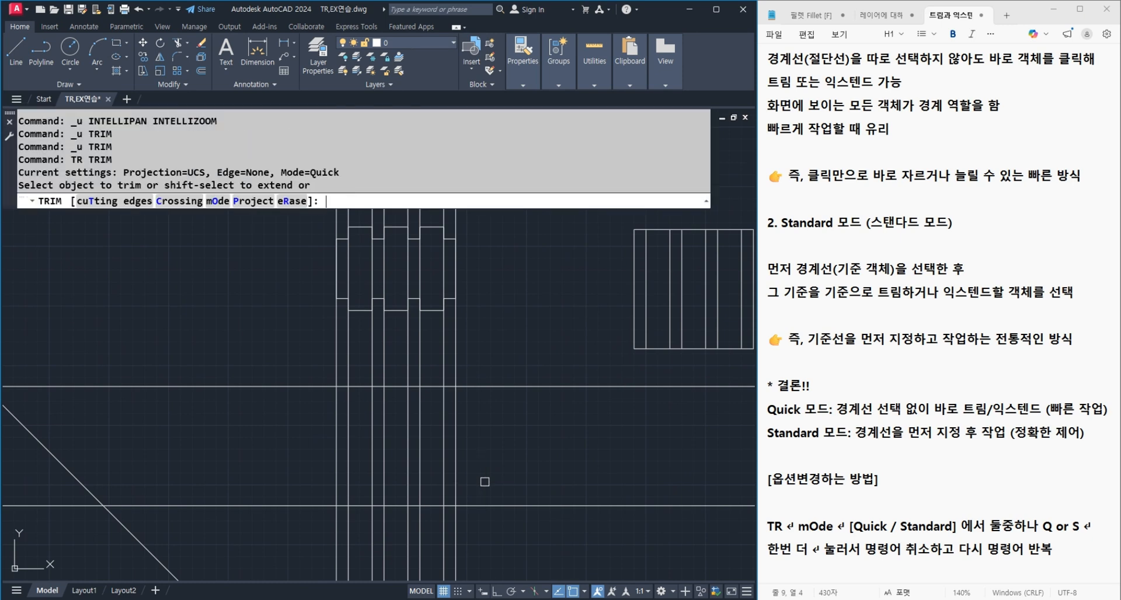
pyautogui.click(215, 202)
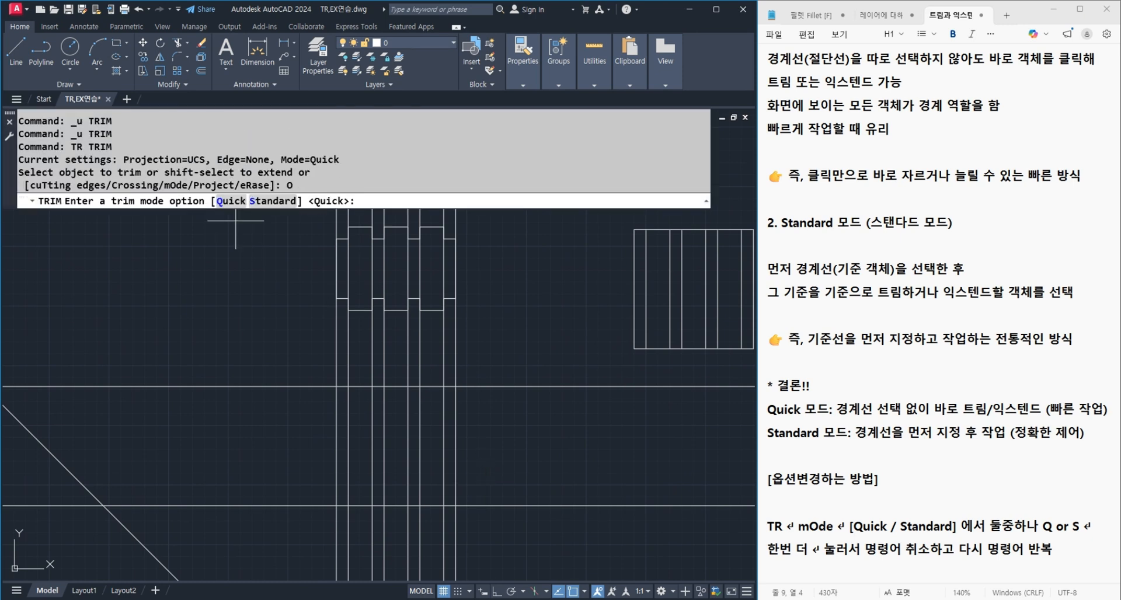
pyautogui.click(265, 202)
pyautogui.press('Return')
# Step: Trim the vertical construction lines above and below the front view, with the two horizontal construction lines as cutting edges
pyautogui.press('Return')
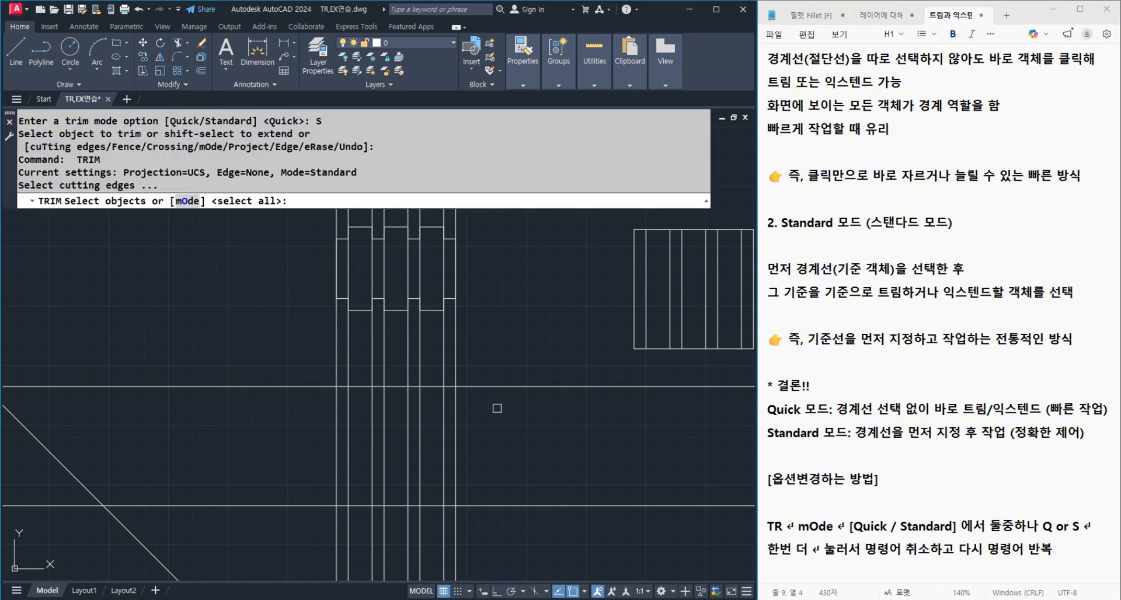
pyautogui.scroll(-2, 494, 403)
pyautogui.click(522, 374)
pyautogui.click(499, 489)
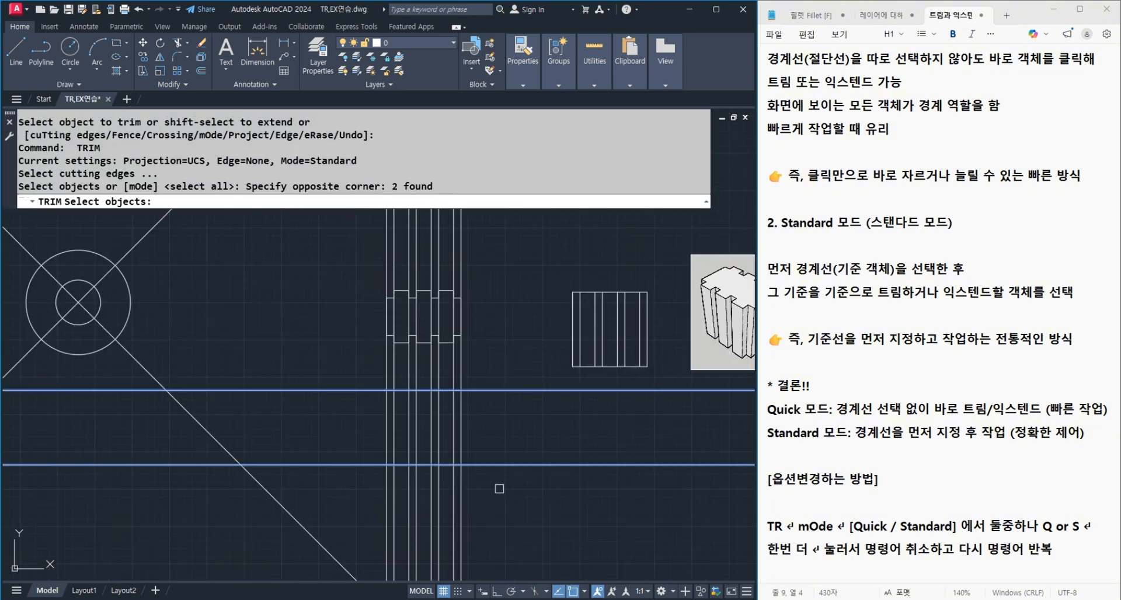
pyautogui.press('Return')
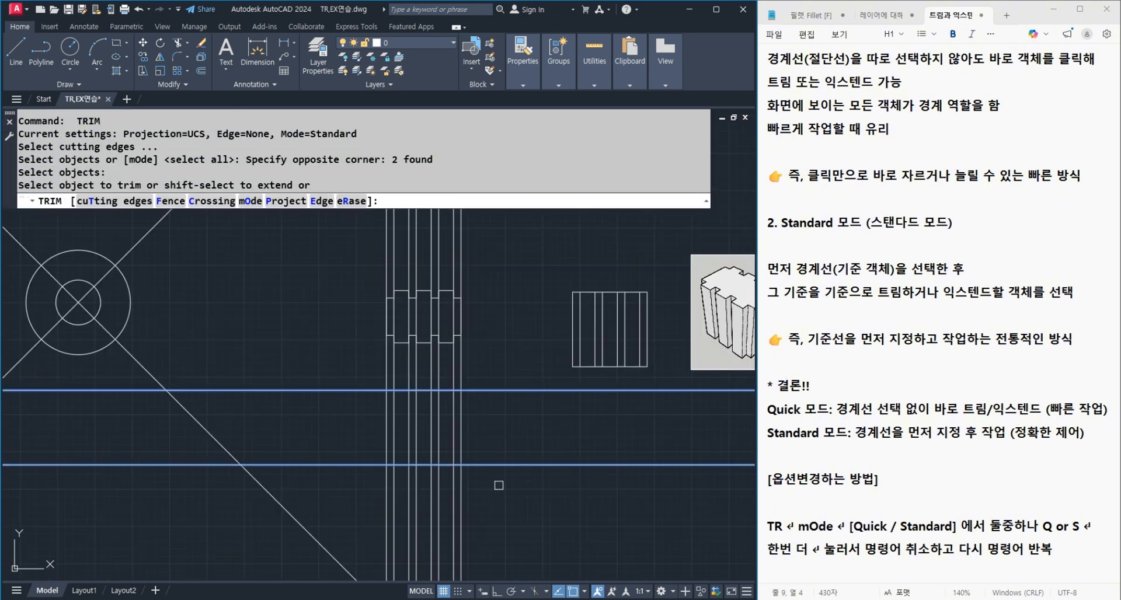
pyautogui.click(504, 484)
pyautogui.click(352, 515)
pyautogui.click(489, 360)
pyautogui.click(422, 369)
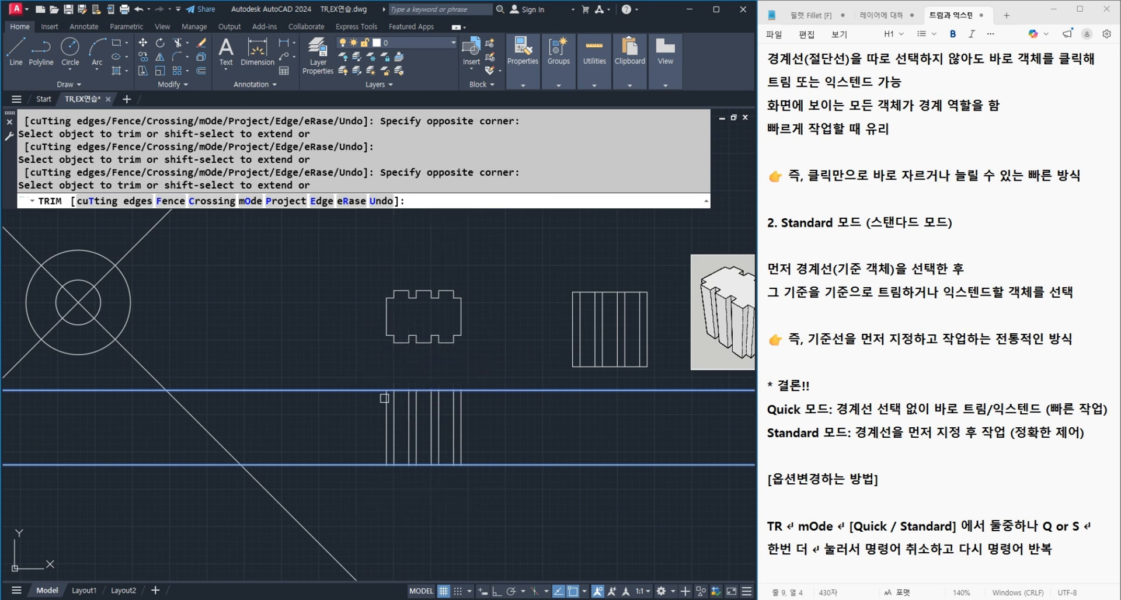
pyautogui.scroll(-2, 386, 421)
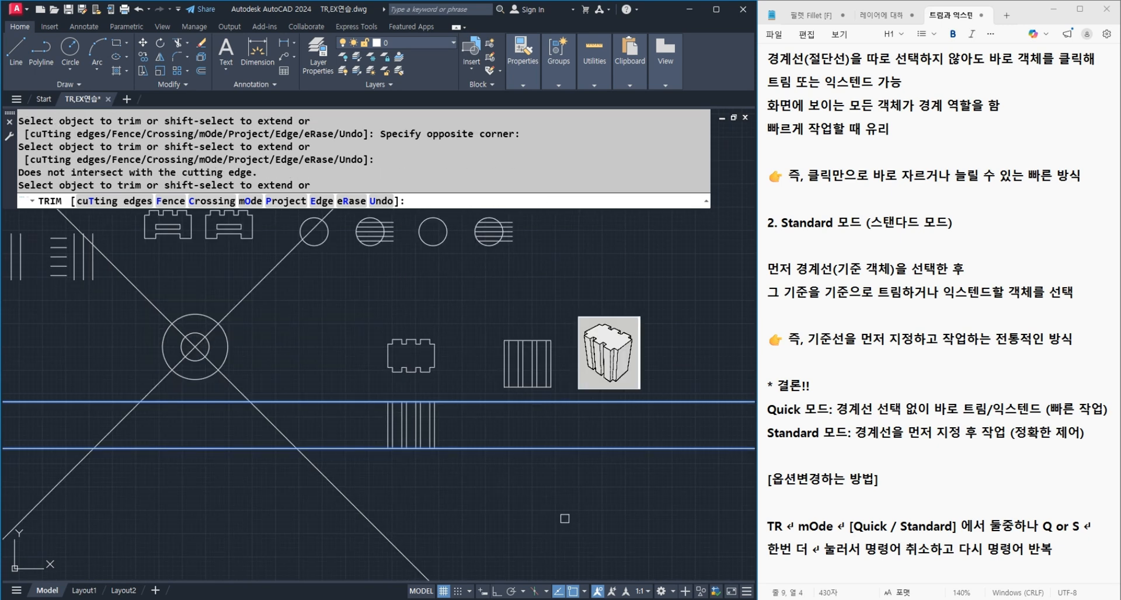
pyautogui.press('Return')
# Step: Trim the two horizontal construction lines beyond both sides of the front view, with its outermost vertical lines as cutting edges
pyautogui.press('Return')
pyautogui.scroll(4, 445, 430)
pyautogui.click(416, 410)
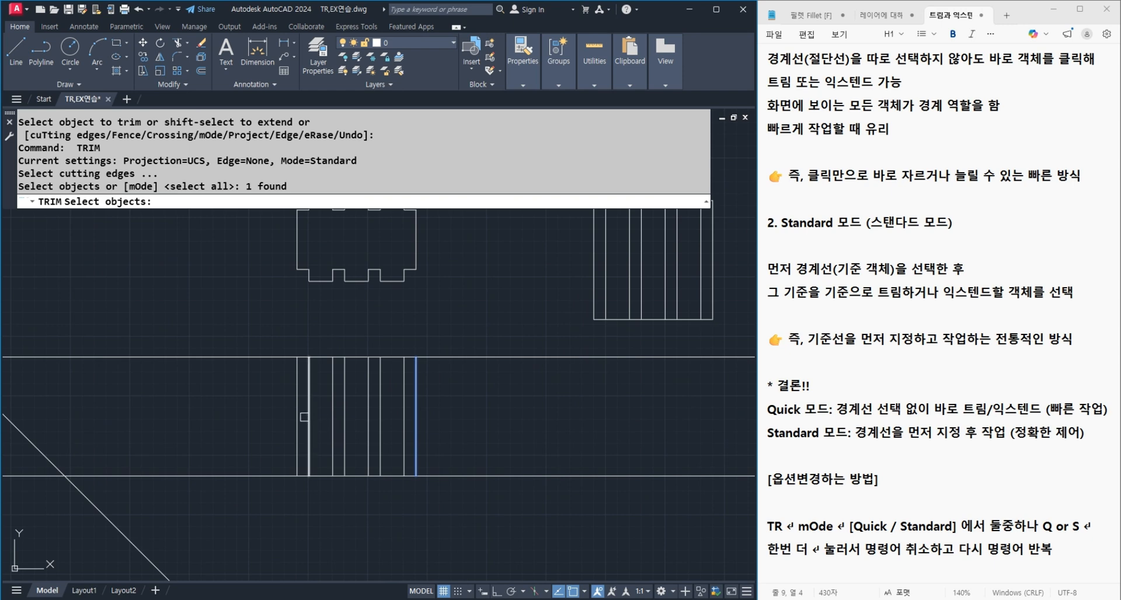
pyautogui.click(296, 418)
pyautogui.scroll(-2, 326, 467)
pyautogui.press('Return')
pyautogui.click(435, 471)
pyautogui.click(429, 435)
pyautogui.click(410, 361)
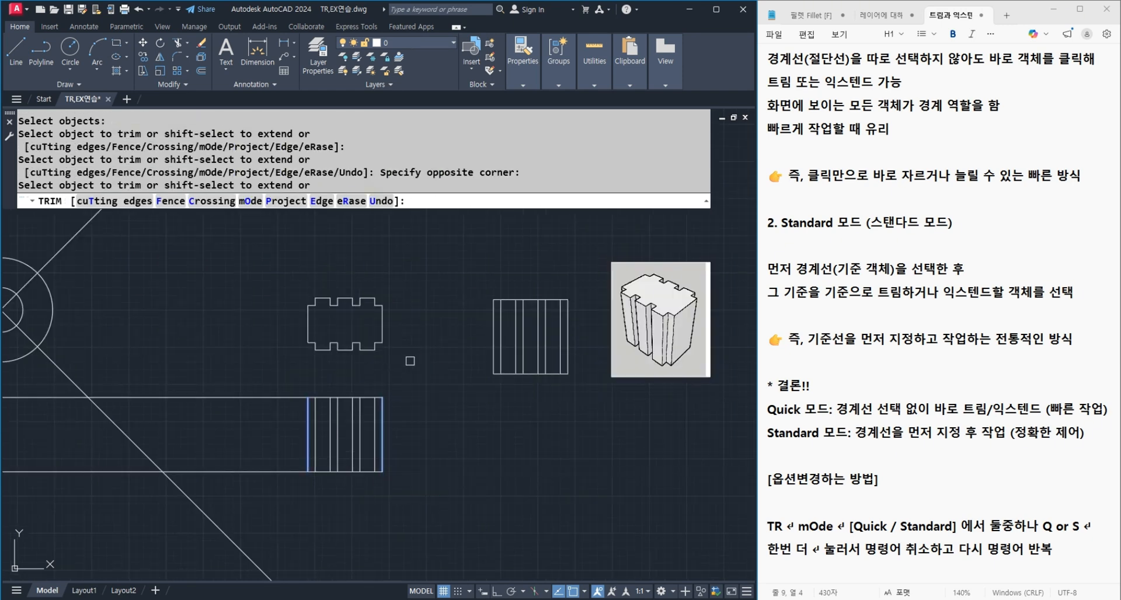
pyautogui.click(257, 395)
pyautogui.click(303, 492)
pyautogui.click(170, 400)
pyautogui.scroll(-2, 402, 573)
pyautogui.press('Return')
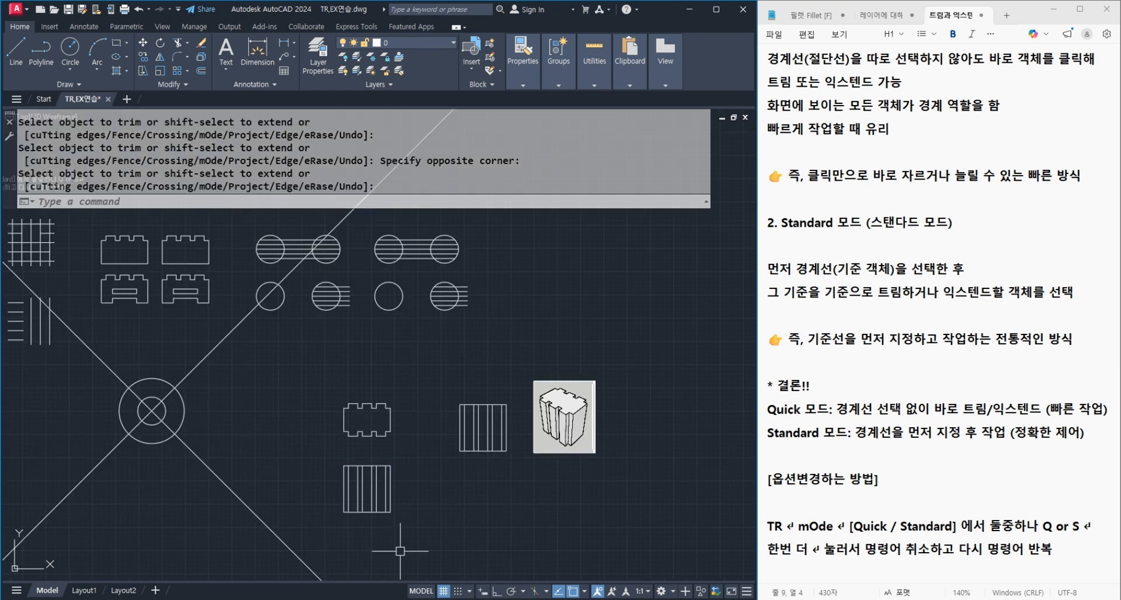
# Step: Trim the diagonal lines outside the larger concentric circle, with that circle as the cutting edge, and end the command
pyautogui.scroll(-1, 400, 551)
pyautogui.moveTo(379, 524); pyautogui.dragTo(440, 535, button='middle')
pyautogui.scroll(3, 321, 472)
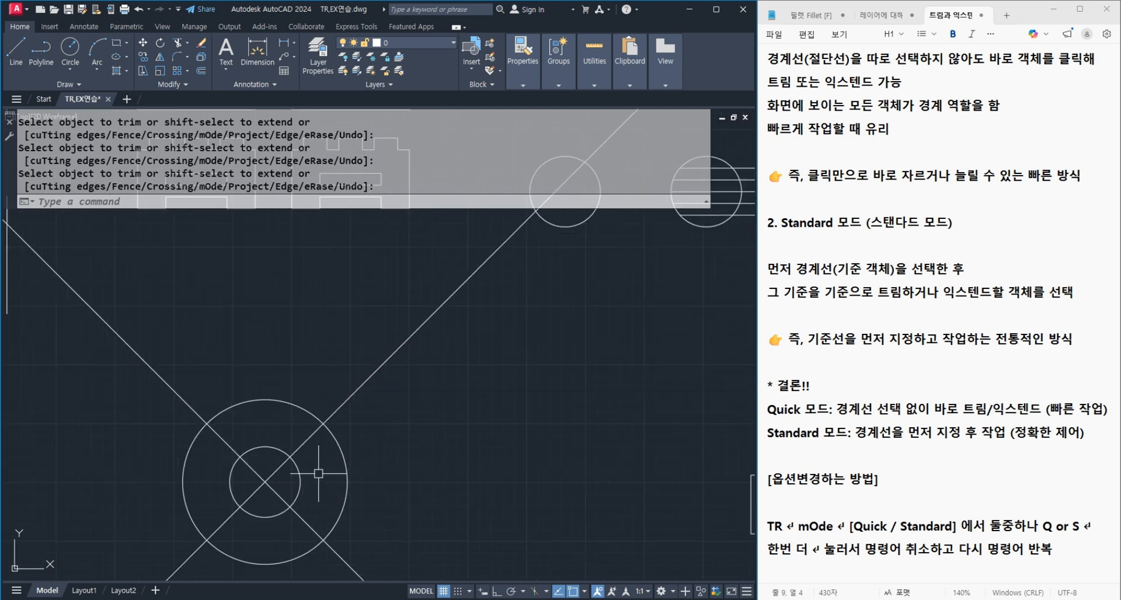
pyautogui.press('Return')
pyautogui.click(347, 460)
pyautogui.scroll(-1, 384, 448)
pyautogui.scroll(-2, 384, 445)
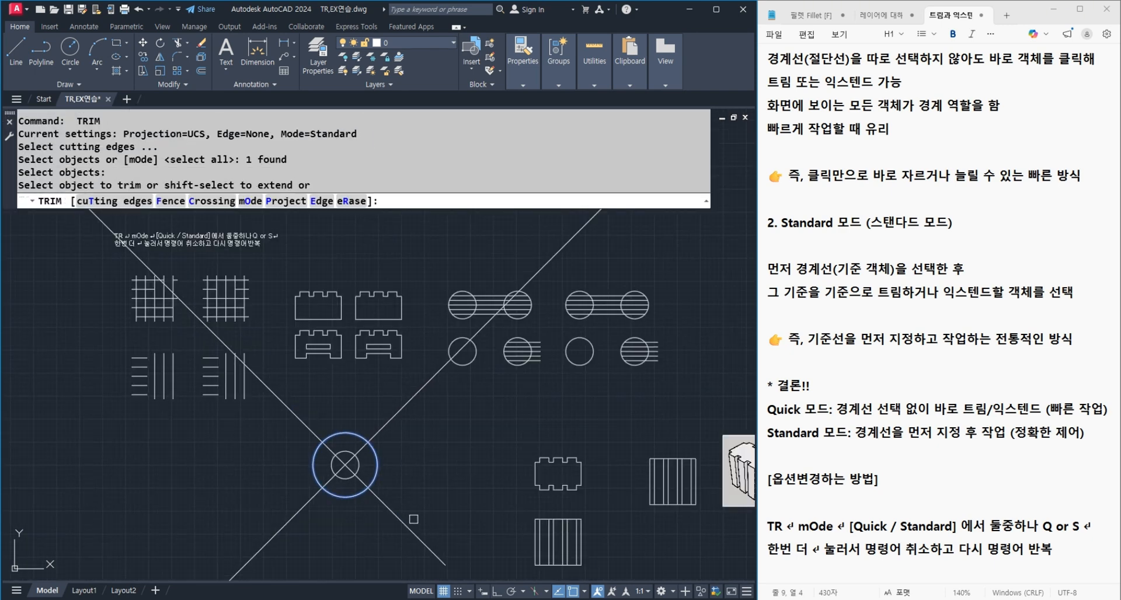
pyautogui.press('Return')
pyautogui.click(446, 490)
pyautogui.click(232, 578)
pyautogui.click(282, 433)
pyautogui.click(432, 423)
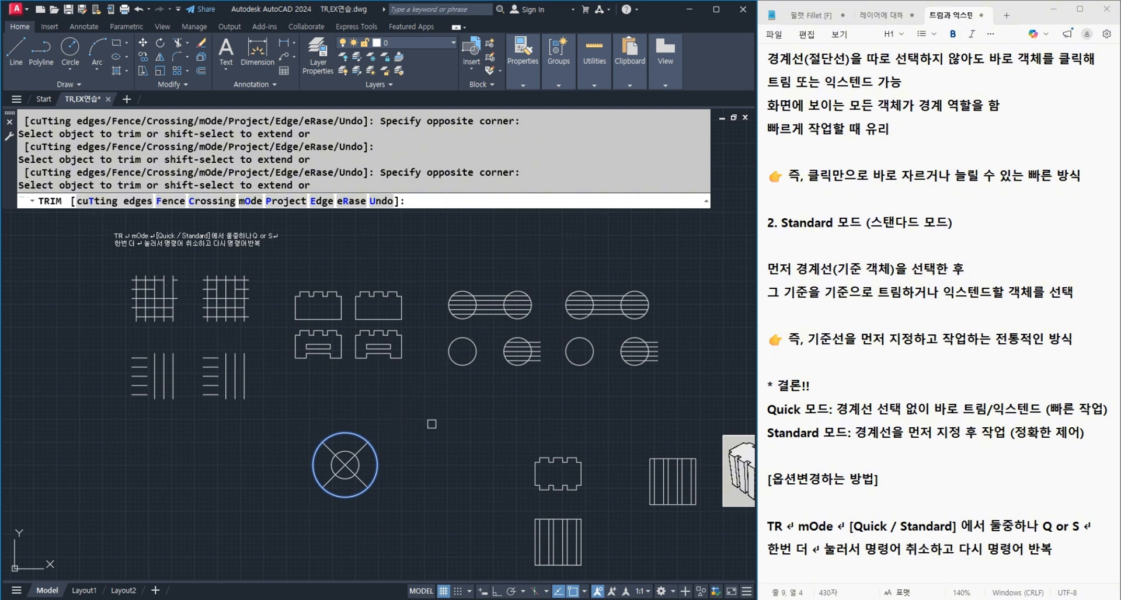
pyautogui.press('Return')
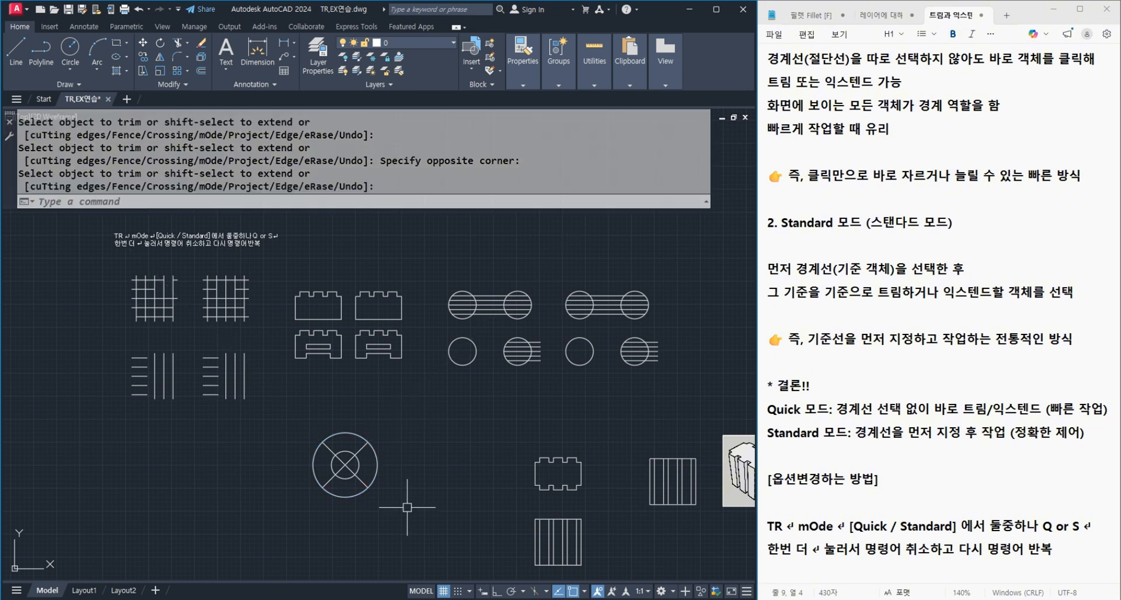
pyautogui.moveTo(440, 519); pyautogui.dragTo(403, 476, button='middle')
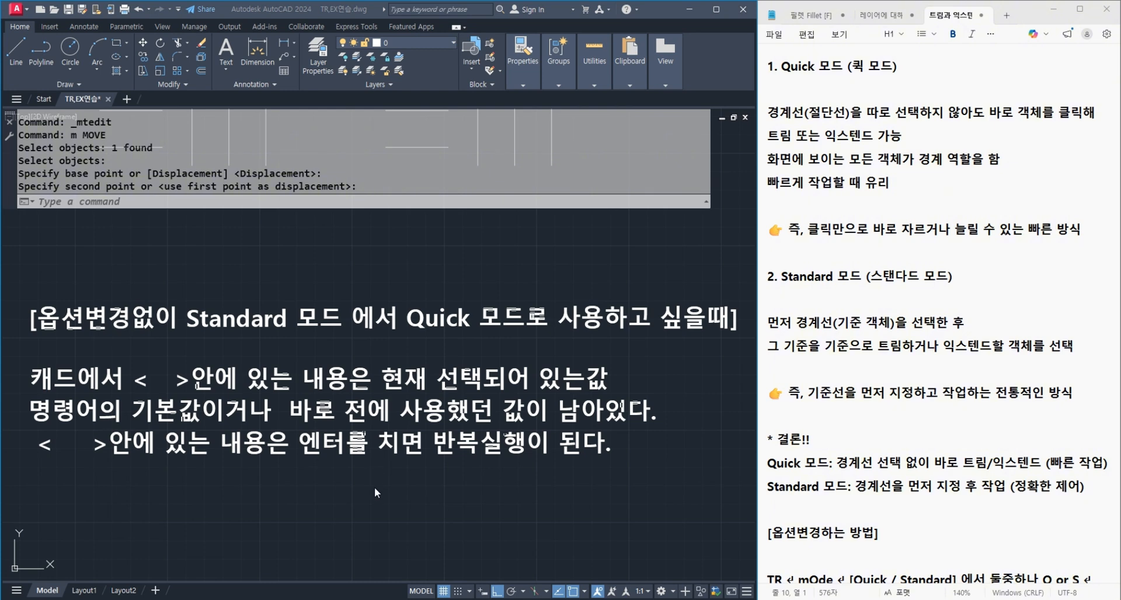
# Step: Start the Trim command in Standard mode without choosing any cutting edges
pyautogui.scroll(-4, 298, 419)
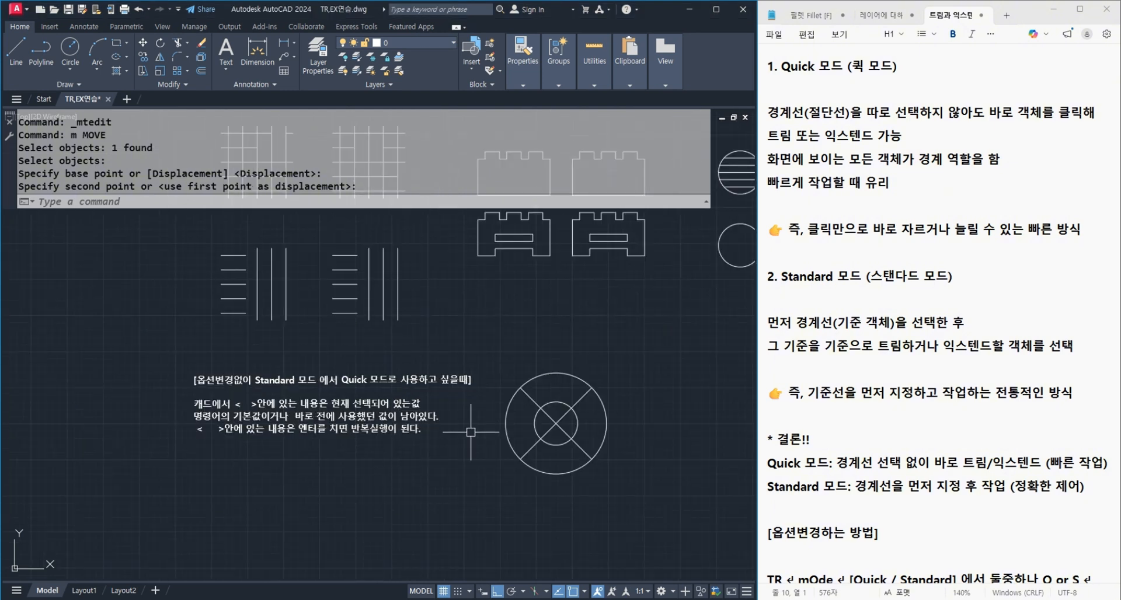
pyautogui.scroll(4, 421, 433)
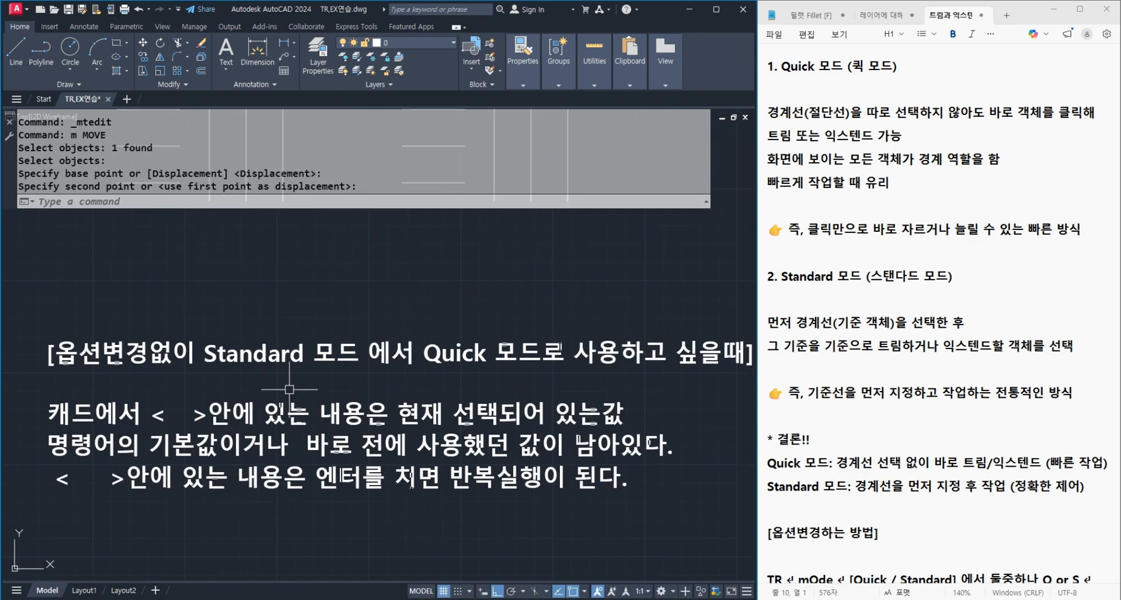
pyautogui.write('tr')
pyautogui.press('Return')
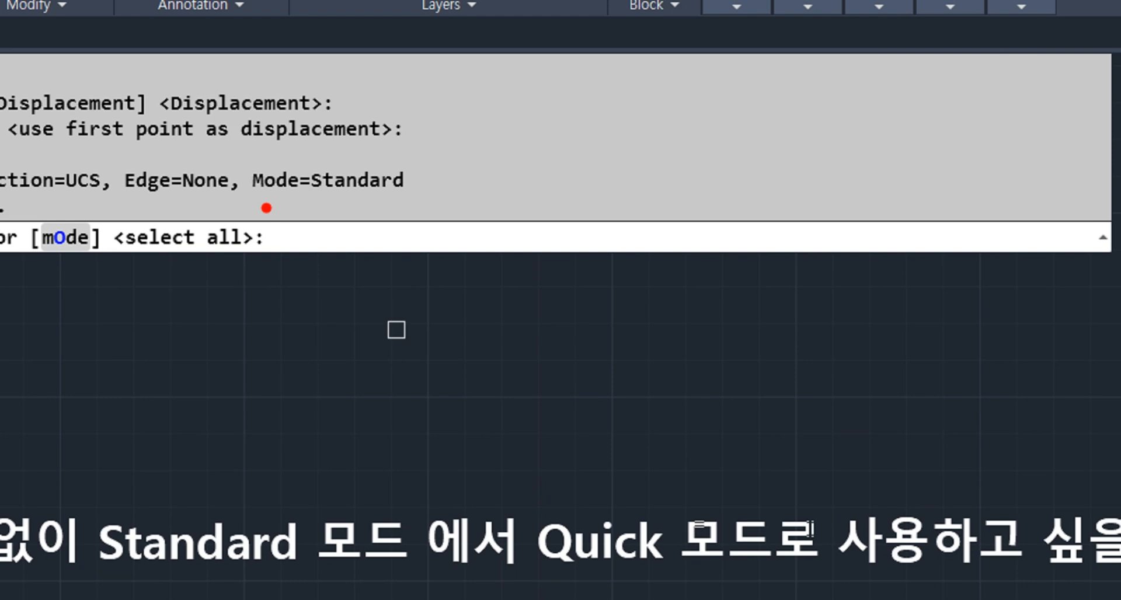
pyautogui.moveTo(276, 185); pyautogui.dragTo(401, 185)
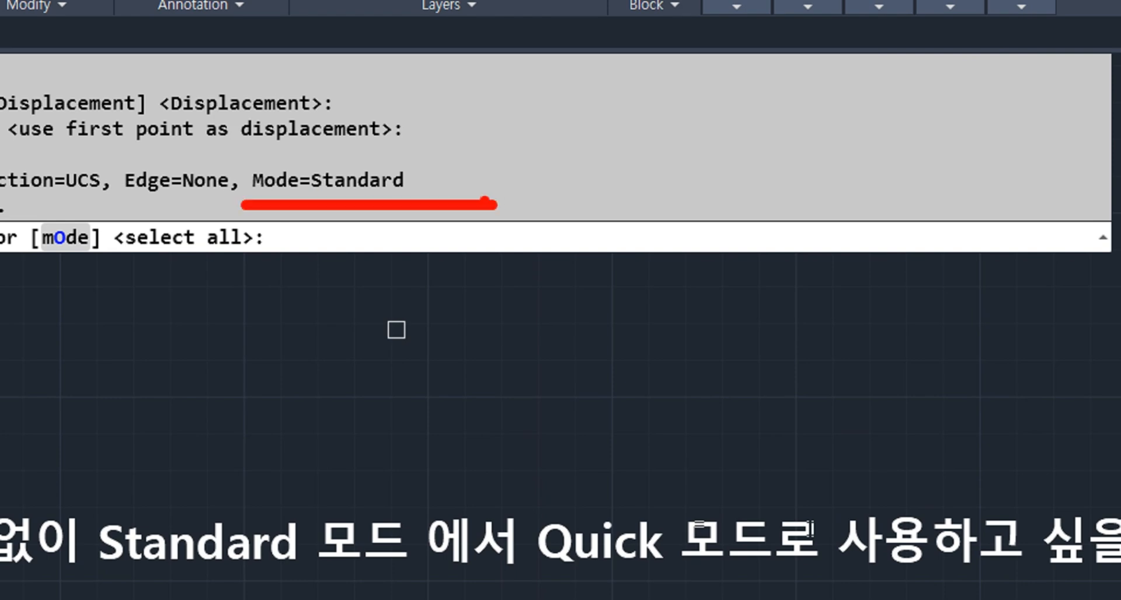
pyautogui.moveTo(492, 204)
pyautogui.mouseDown()
pyautogui.moveTo(443, 187)
pyautogui.moveTo(489, 204)
pyautogui.mouseUp()
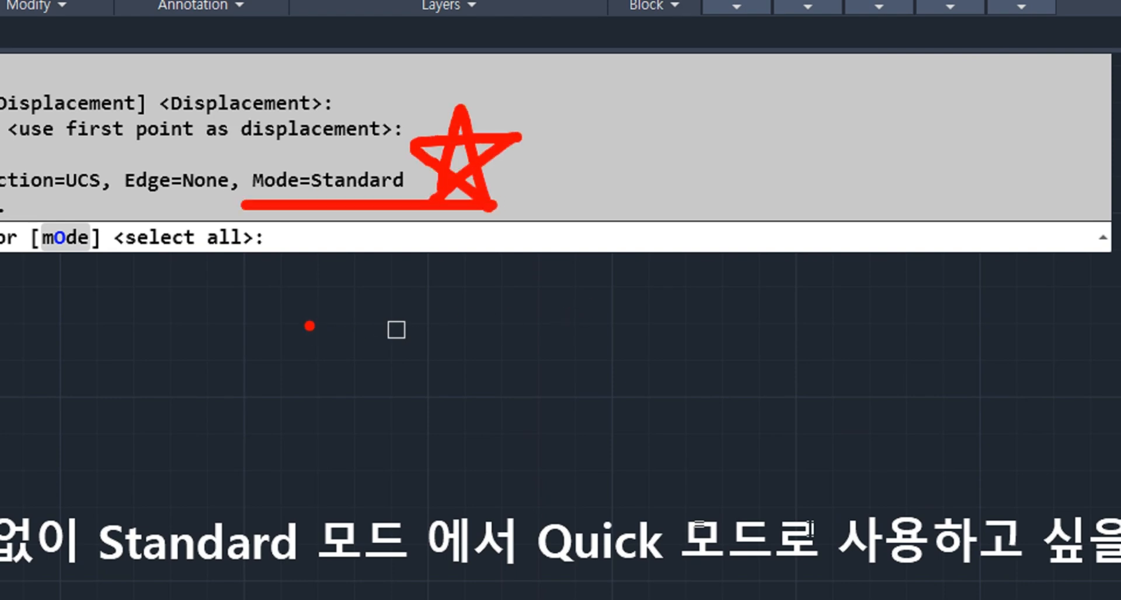
pyautogui.moveTo(287, 324)
pyautogui.mouseDown()
pyautogui.moveTo(287, 349)
pyautogui.moveTo(381, 417)
pyautogui.mouseUp()
pyautogui.moveTo(436, 331); pyautogui.dragTo(467, 415)
pyautogui.moveTo(470, 346); pyautogui.dragTo(480, 415)
pyautogui.moveTo(452, 385)
pyautogui.mouseDown()
pyautogui.moveTo(482, 378)
pyautogui.moveTo(532, 411)
pyautogui.mouseUp()
pyautogui.moveTo(517, 380); pyautogui.dragTo(584, 365)
pyautogui.moveTo(543, 385)
pyautogui.mouseDown()
pyautogui.moveTo(601, 377)
pyautogui.moveTo(594, 416)
pyautogui.mouseUp()
pyautogui.moveTo(592, 334)
pyautogui.mouseDown()
pyautogui.moveTo(625, 327)
pyautogui.moveTo(613, 389)
pyautogui.mouseUp()
pyautogui.moveTo(625, 359); pyautogui.dragTo(649, 385)
pyautogui.moveTo(656, 304); pyautogui.dragTo(680, 392)
pyautogui.moveTo(698, 366); pyautogui.dragTo(699, 368)
pyautogui.moveTo(742, 314); pyautogui.dragTo(728, 381)
pyautogui.moveTo(709, 322); pyautogui.dragTo(782, 385)
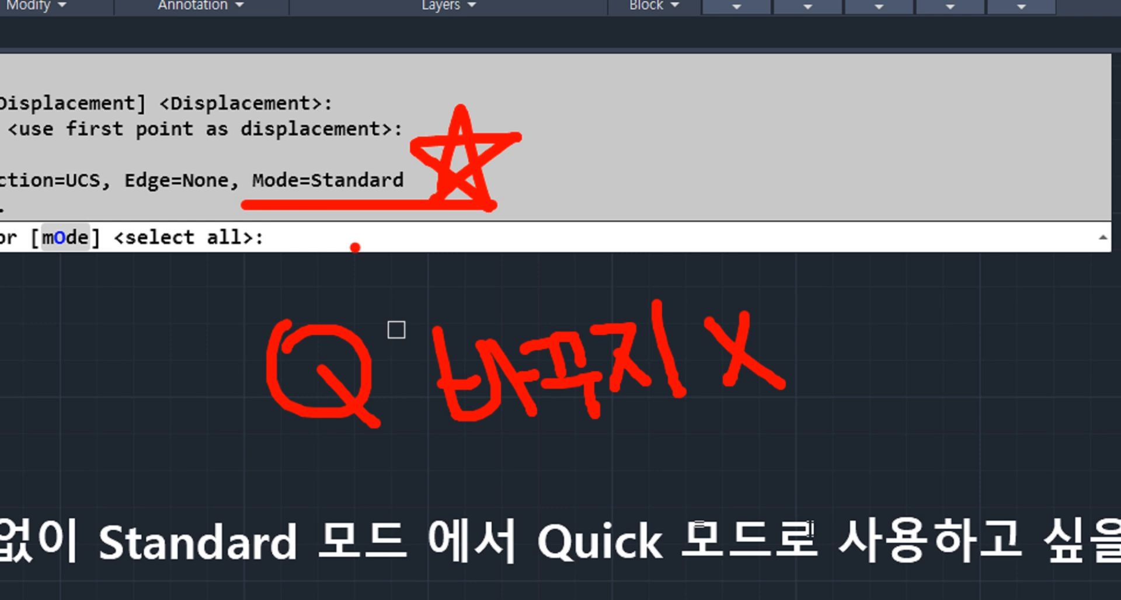
pyautogui.press('Escape')
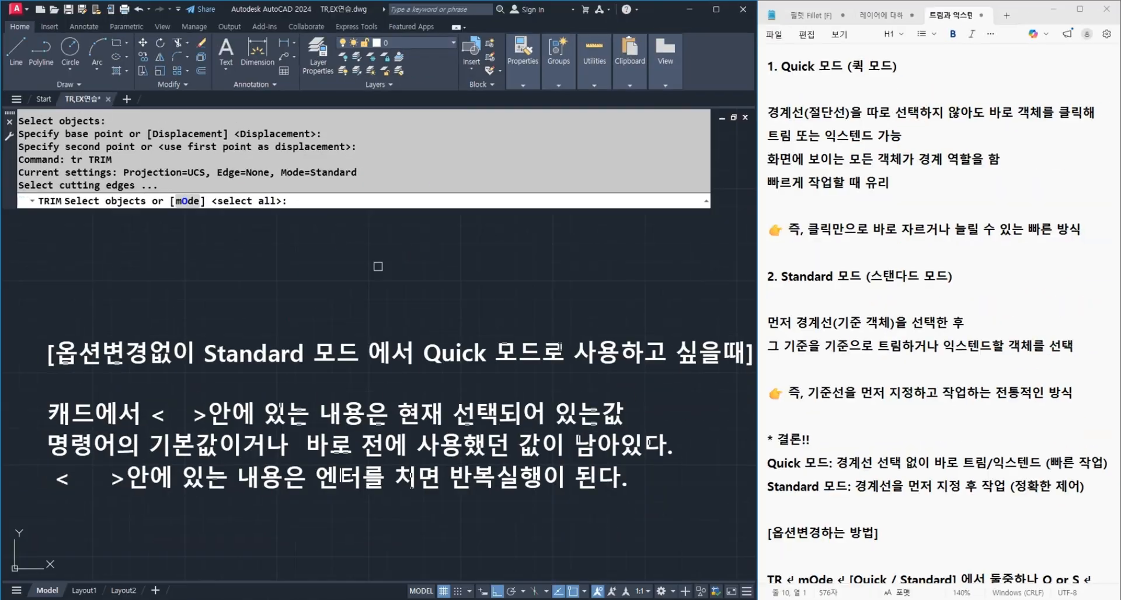
# Step: Accept all objects as cutting edges, try to trim the note and a short line of the practice pattern, and cancel the command
pyautogui.scroll(-8, 353, 309)
pyautogui.press('Return')
pyautogui.click(386, 328)
pyautogui.click(374, 276)
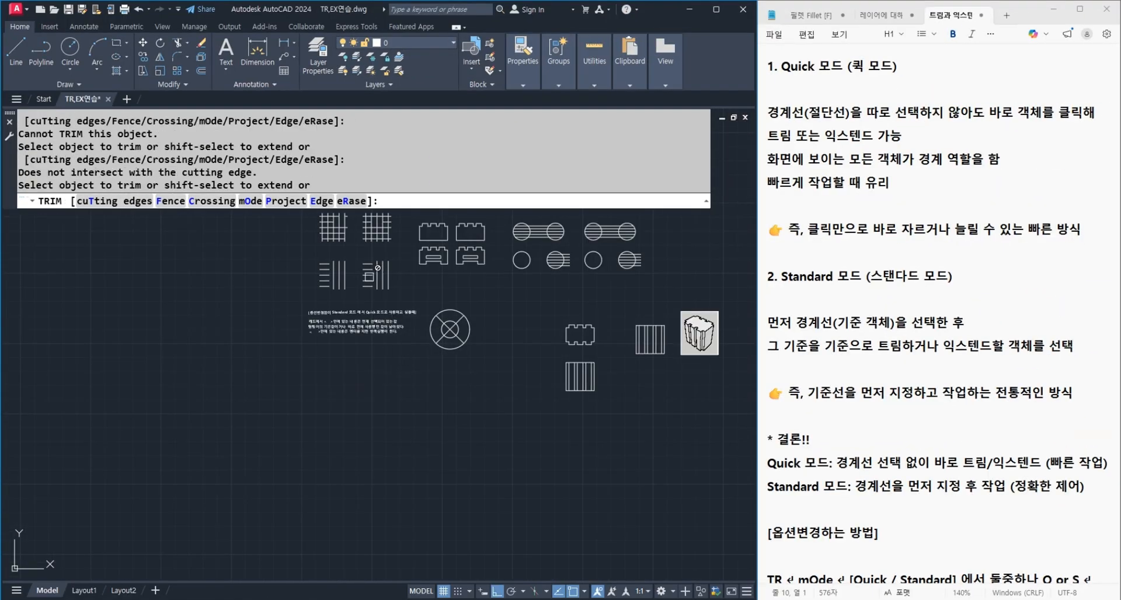
pyautogui.scroll(4, 364, 264)
pyautogui.moveTo(360, 243); pyautogui.dragTo(360, 453, button='middle')
pyautogui.press('Escape')
pyautogui.press('Escape')
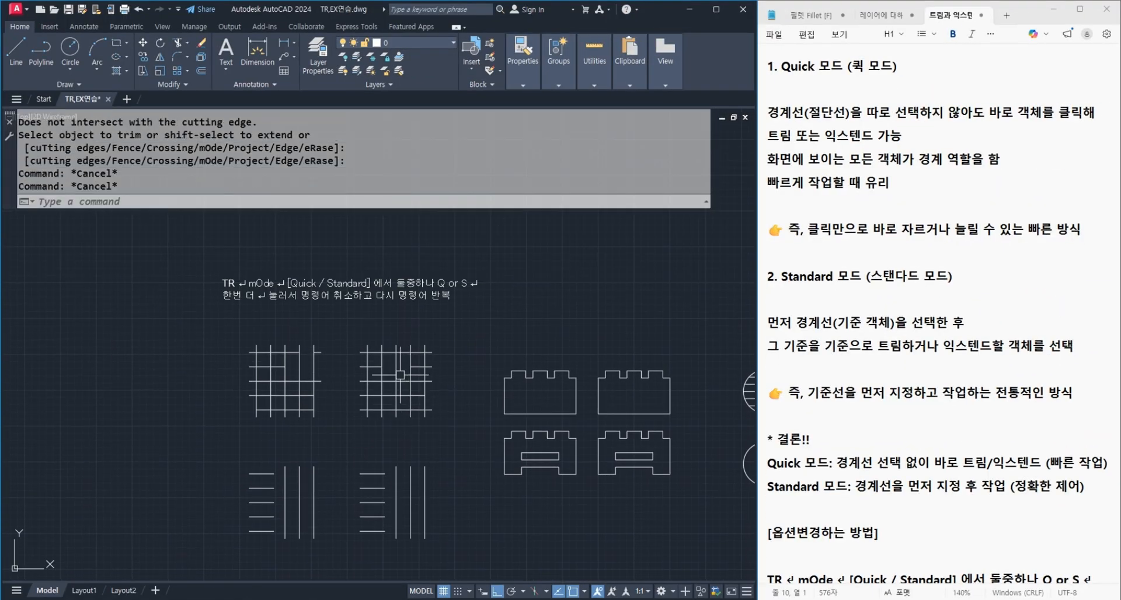
pyautogui.scroll(4, 403, 421)
pyautogui.scroll(3, 394, 427)
pyautogui.moveTo(382, 441); pyautogui.dragTo(397, 443, button='middle')
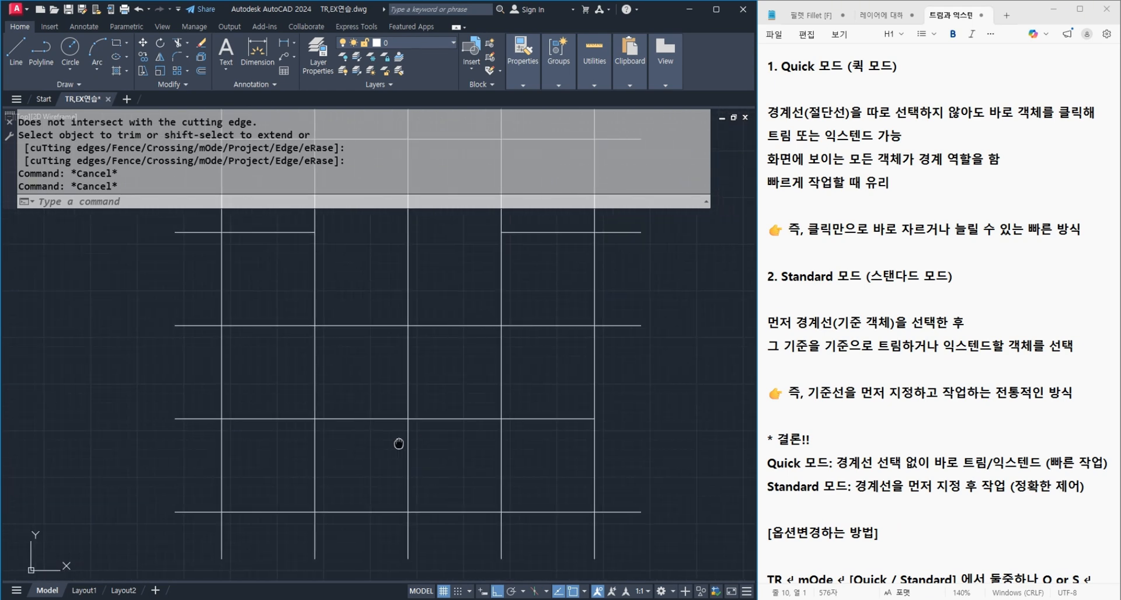
pyautogui.hotkey('ctrl', '2')
pyautogui.keyDown('shift'); pyautogui.moveTo(172, 421); pyautogui.dragTo(213, 422); pyautogui.keyUp('shift')
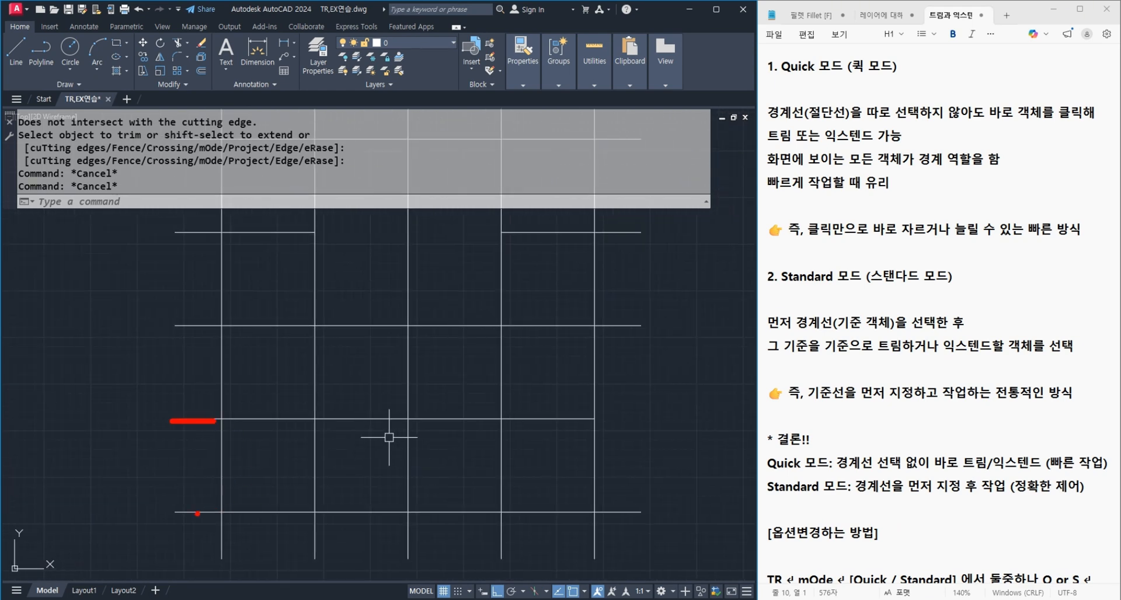
pyautogui.keyDown('shift'); pyautogui.moveTo(188, 513); pyautogui.dragTo(235, 512); pyautogui.keyUp('shift')
pyautogui.keyDown('shift'); pyautogui.moveTo(181, 332); pyautogui.dragTo(224, 333); pyautogui.keyUp('shift')
pyautogui.press('Escape')
pyautogui.moveTo(297, 428); pyautogui.dragTo(356, 389, button='middle')
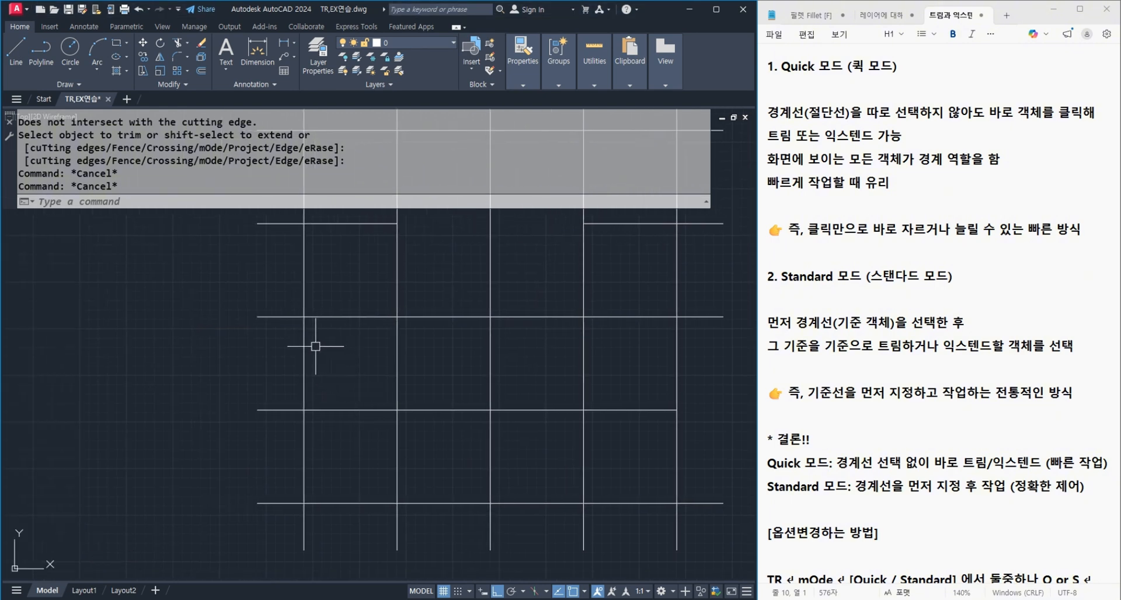
pyautogui.moveTo(300, 293); pyautogui.dragTo(299, 556)
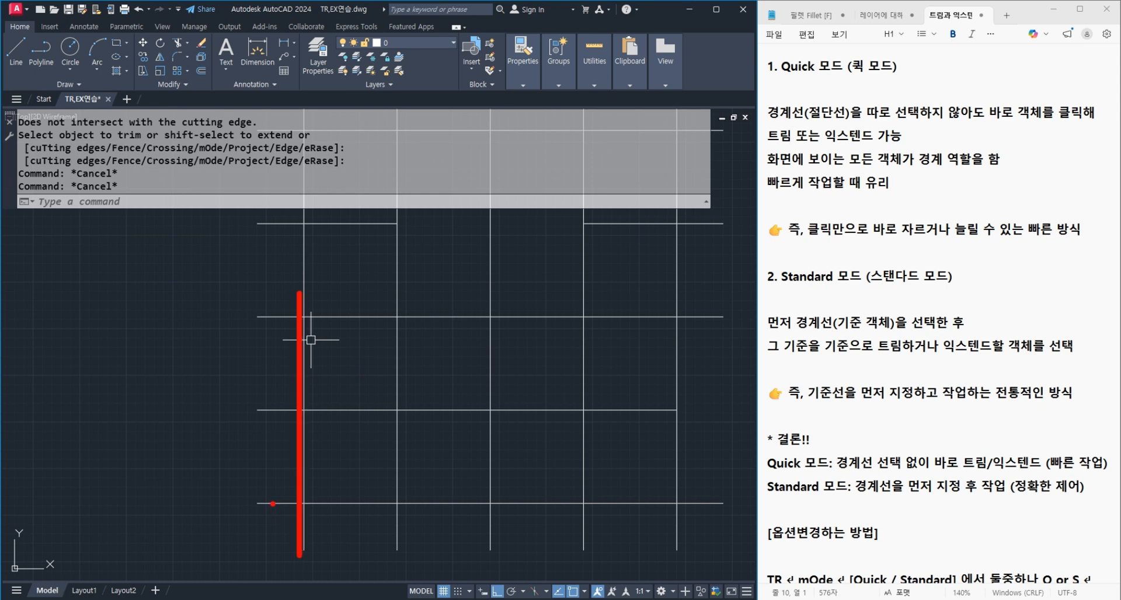
pyautogui.moveTo(267, 495); pyautogui.dragTo(279, 475)
pyautogui.moveTo(255, 299); pyautogui.dragTo(263, 312)
pyautogui.press('Escape')
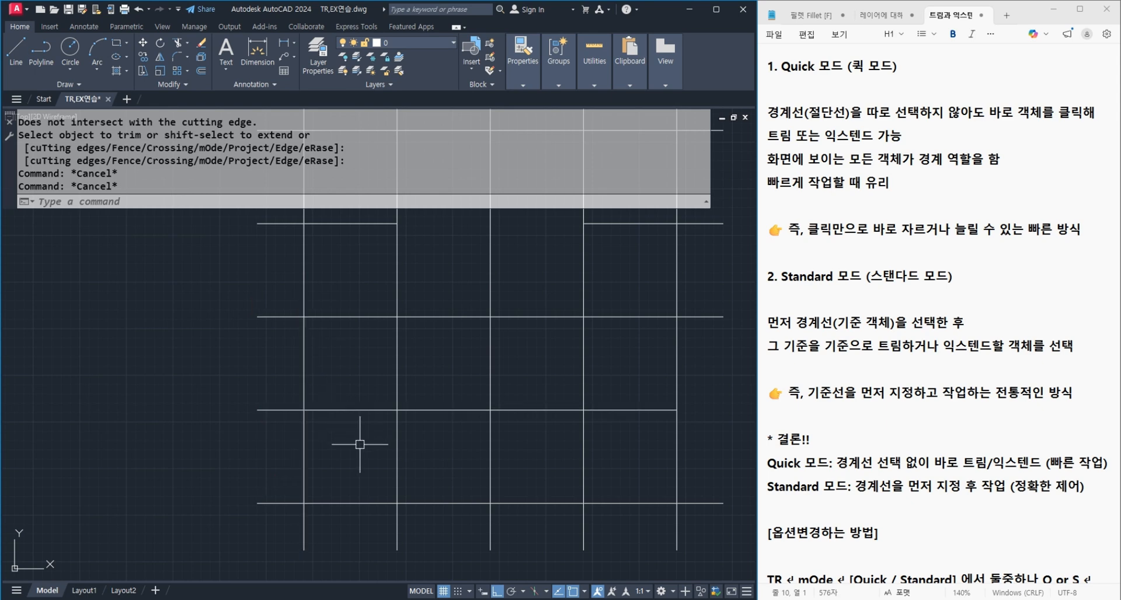
# Step: Start Trim in Standard mode, select all the practice drawings with one window as cutting edges, and cancel the command
pyautogui.write('TR')
pyautogui.press('Return')
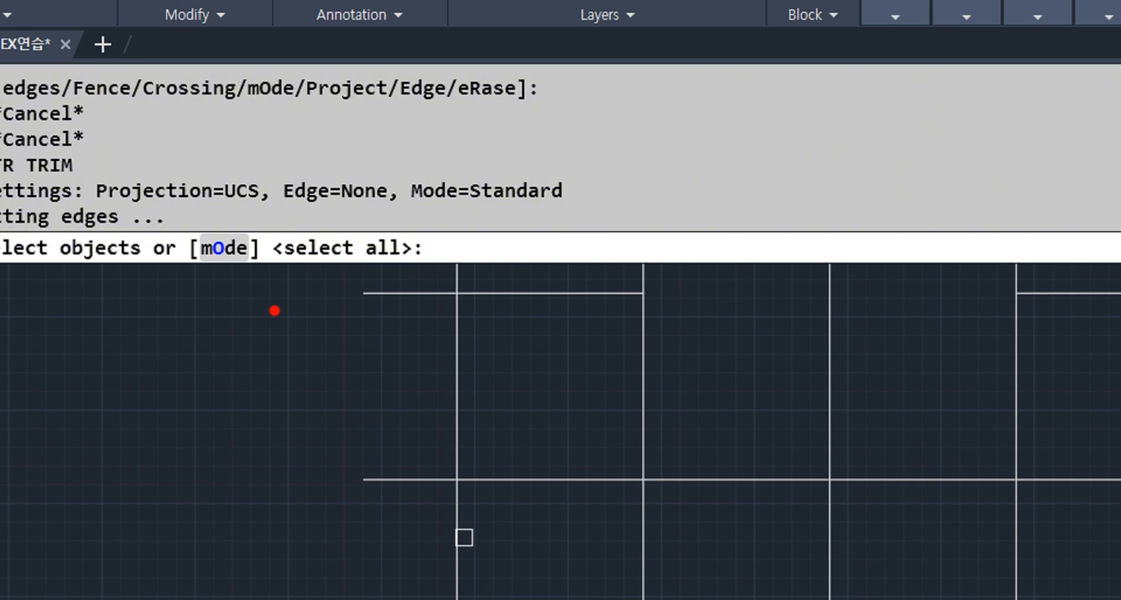
pyautogui.moveTo(277, 311); pyautogui.dragTo(257, 332)
pyautogui.moveTo(421, 302)
pyautogui.mouseDown()
pyautogui.moveTo(434, 319)
pyautogui.moveTo(425, 344)
pyautogui.mouseUp()
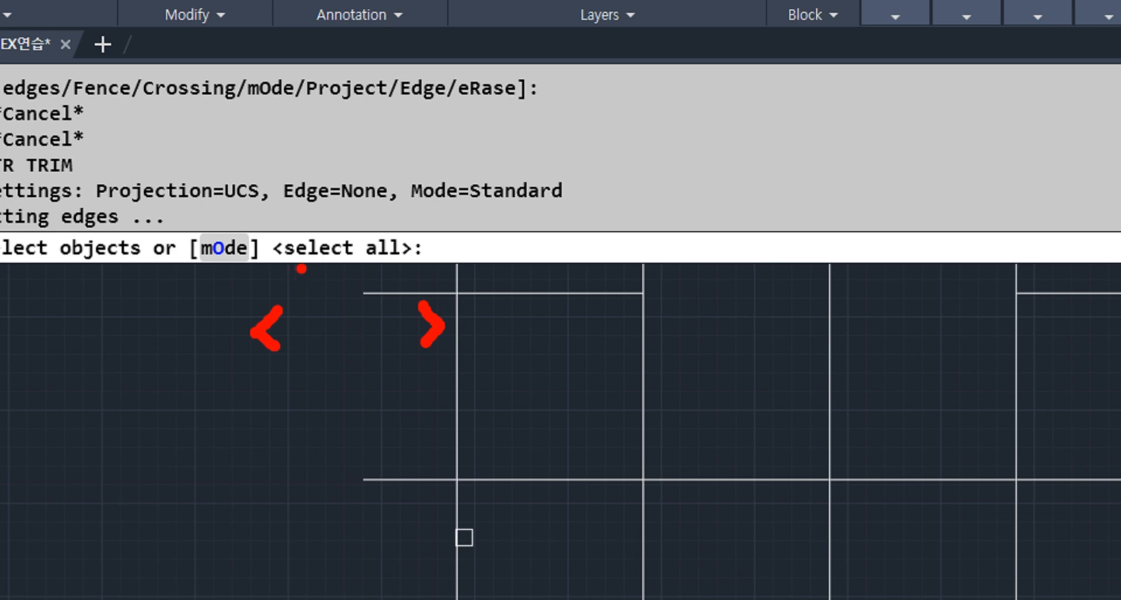
pyautogui.moveTo(282, 270); pyautogui.dragTo(408, 274)
pyautogui.moveTo(280, 288); pyautogui.dragTo(390, 291)
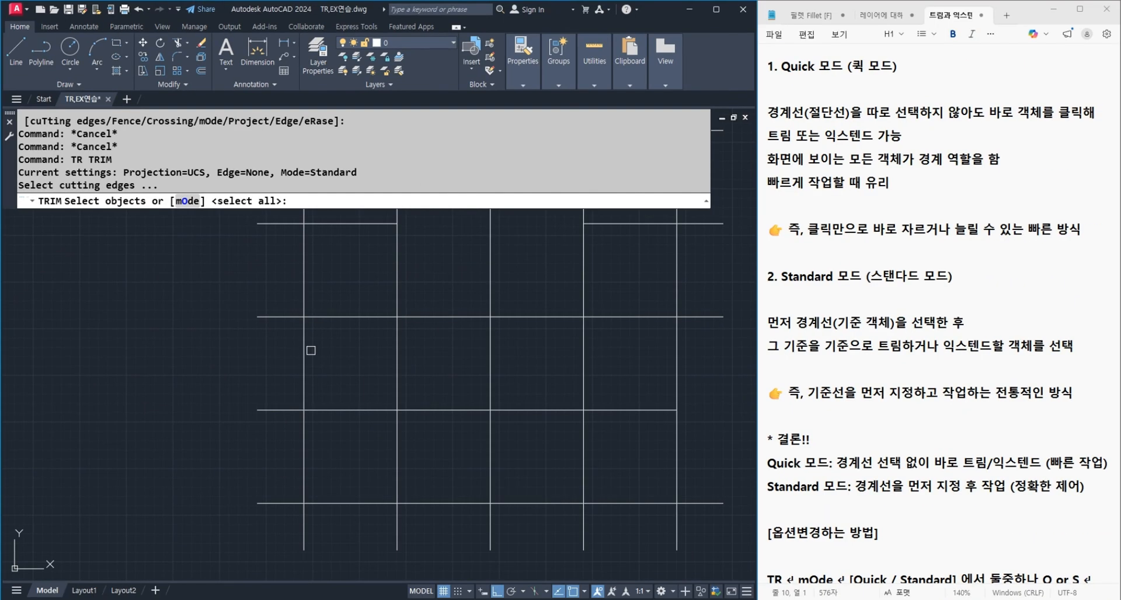
pyautogui.scroll(-6, 468, 546)
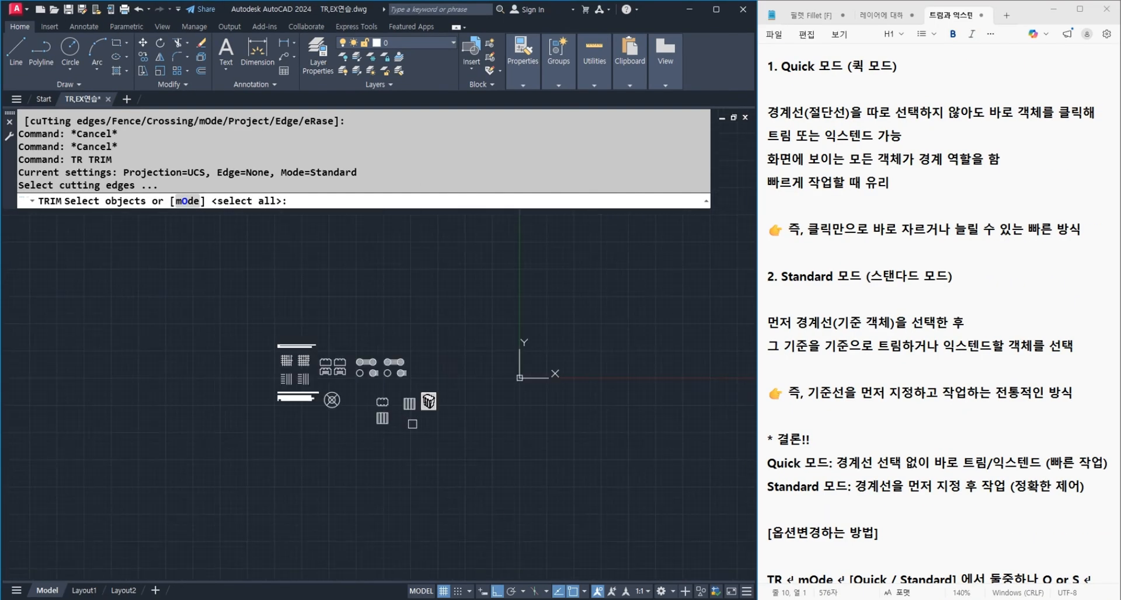
pyautogui.click(480, 453)
pyautogui.click(195, 268)
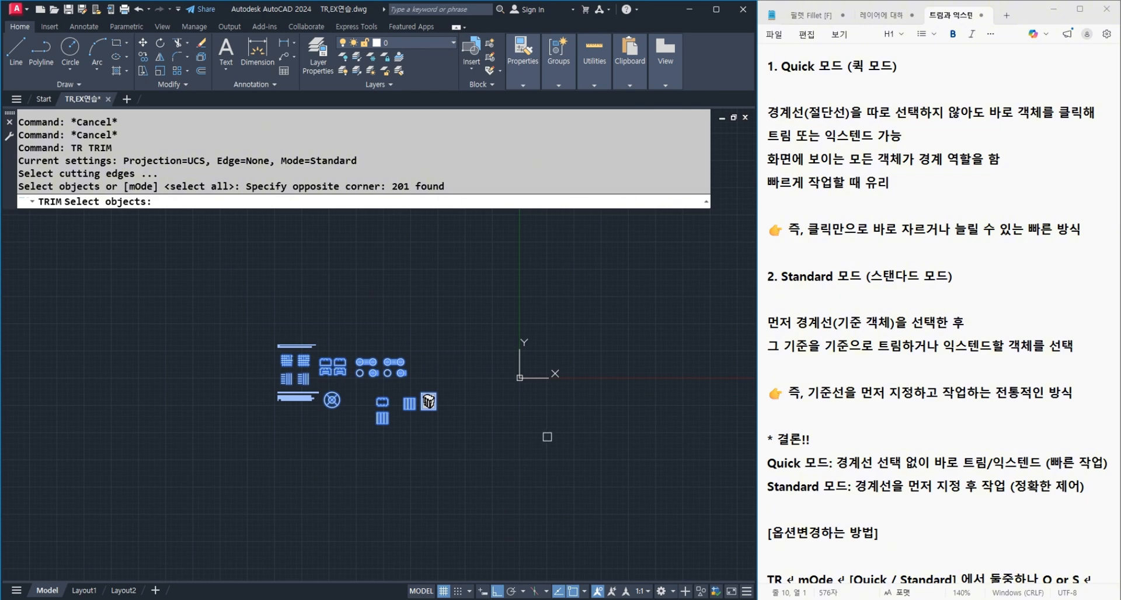
pyautogui.press('Escape')
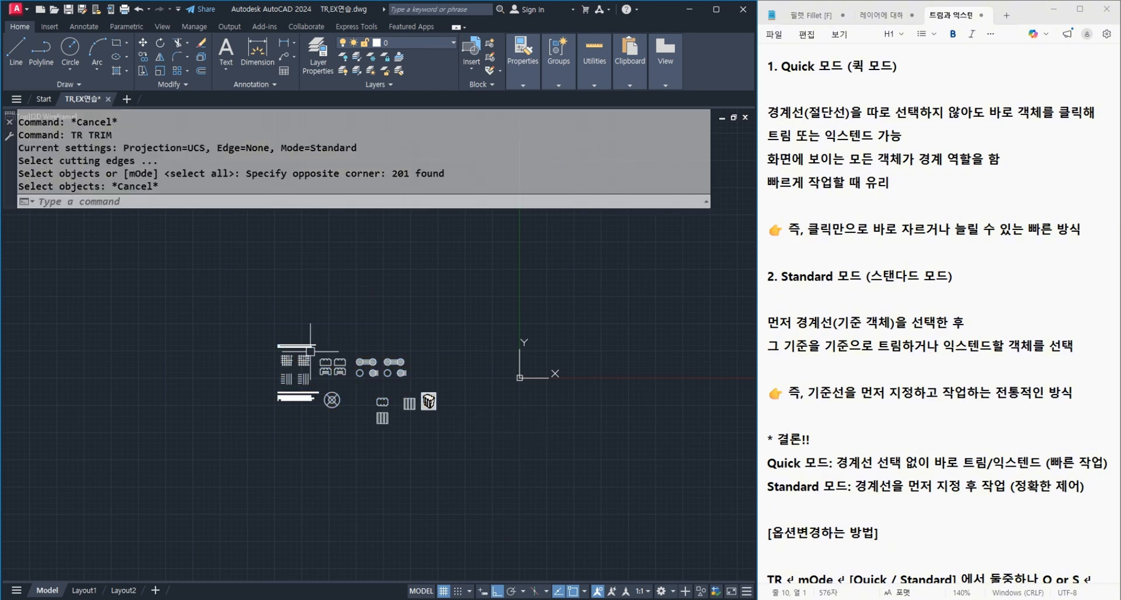
# Step: Trim the left overhangs of the second grid's three lower horizontal lines, accepting all objects as cutting edges, and end the command
pyautogui.scroll(5, 265, 366)
pyautogui.scroll(-4, 502, 409)
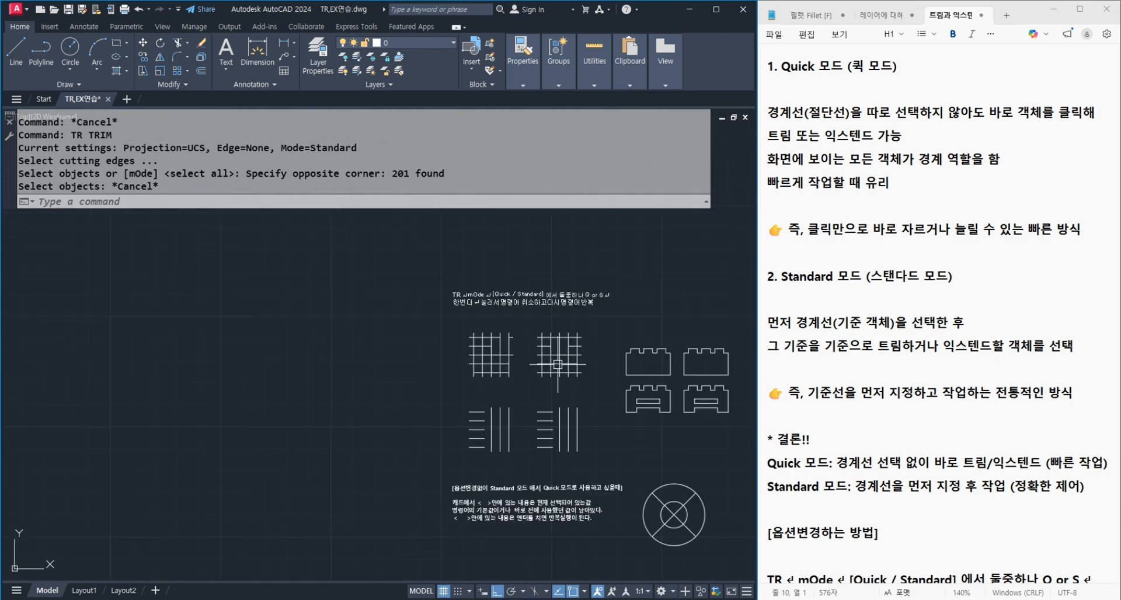
pyautogui.scroll(3, 544, 524)
pyautogui.scroll(3, 544, 524)
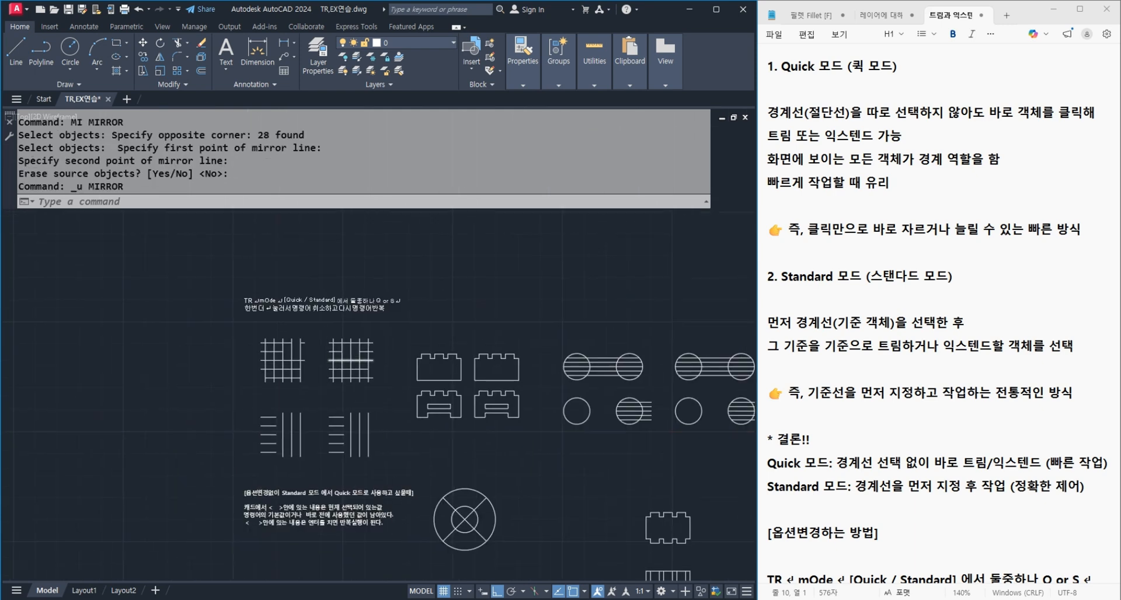
pyautogui.scroll(5, 358, 396)
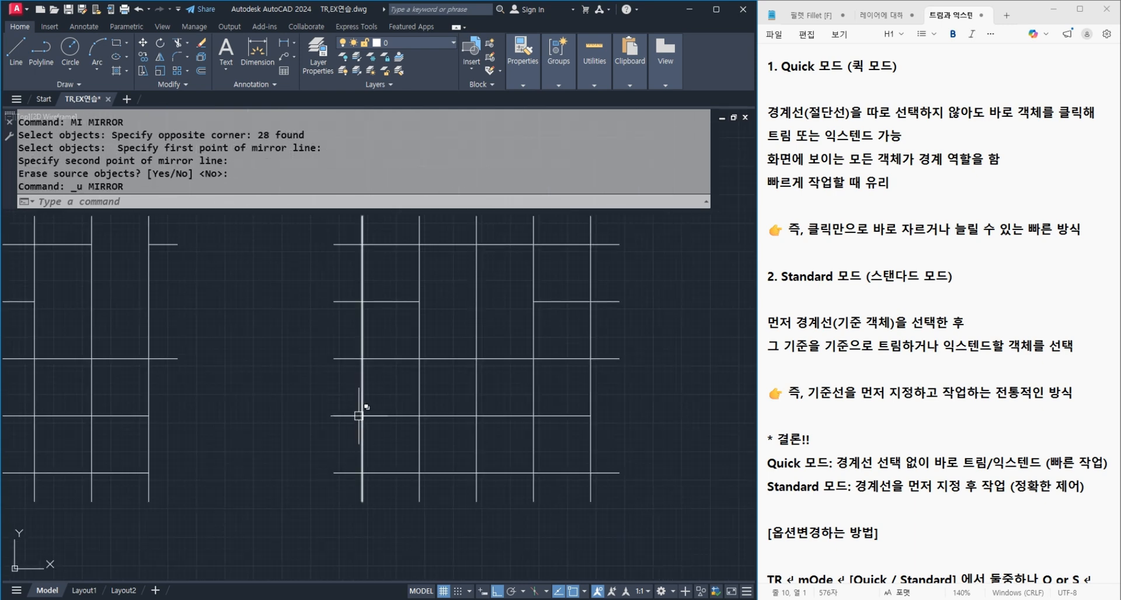
pyautogui.write('TR')
pyautogui.press('Return')
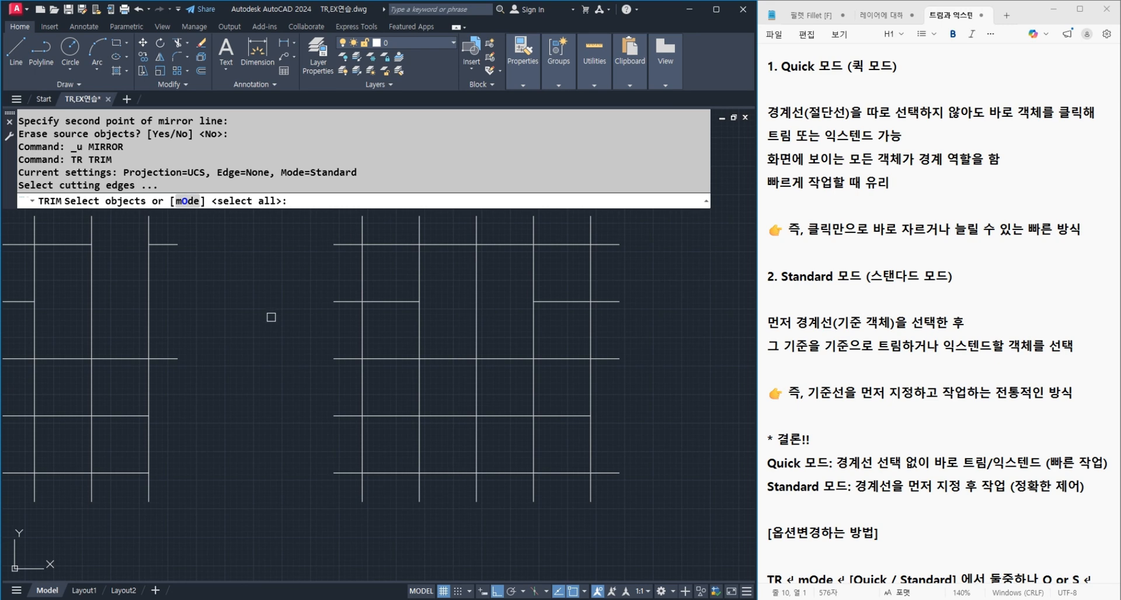
pyautogui.press('Return')
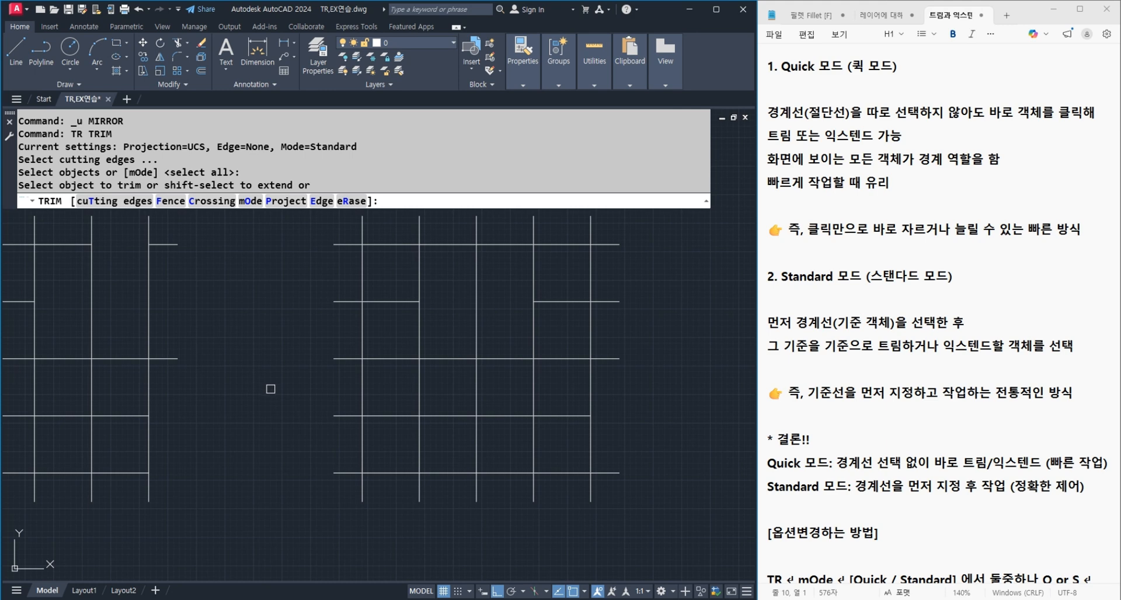
pyautogui.click(341, 355)
pyautogui.click(344, 411)
pyautogui.click(342, 452)
pyautogui.click(334, 490)
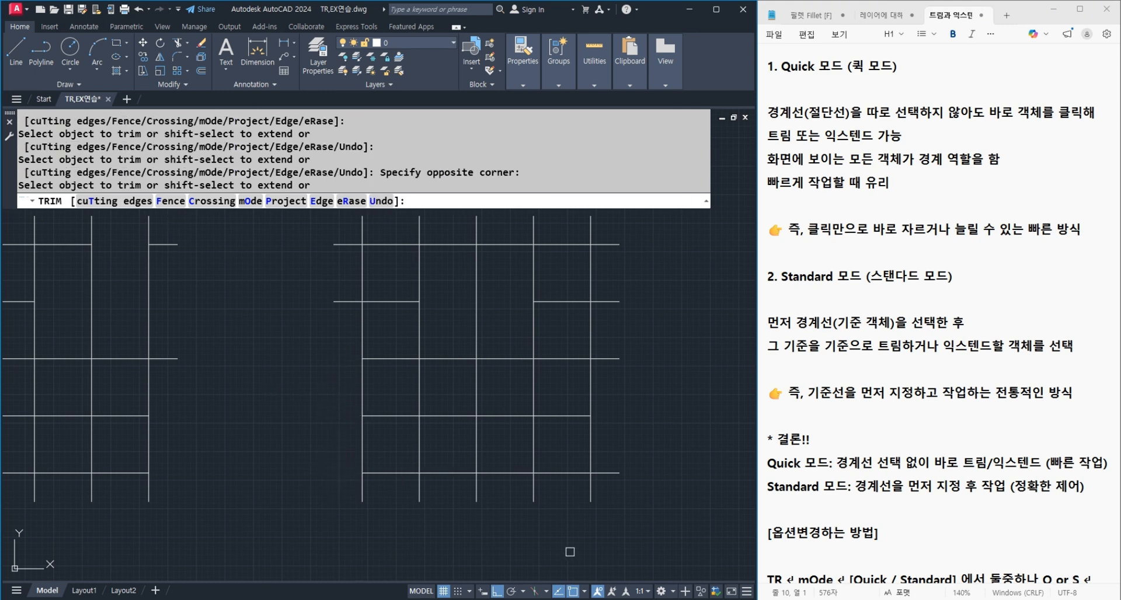
pyautogui.press('Return')
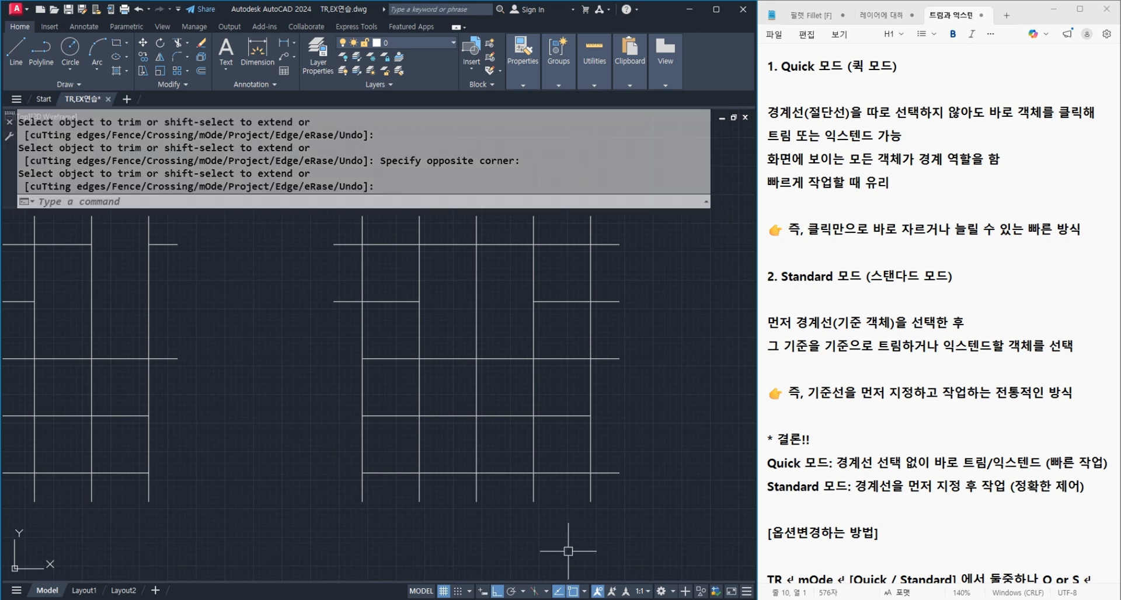
pyautogui.scroll(-2, 551, 477)
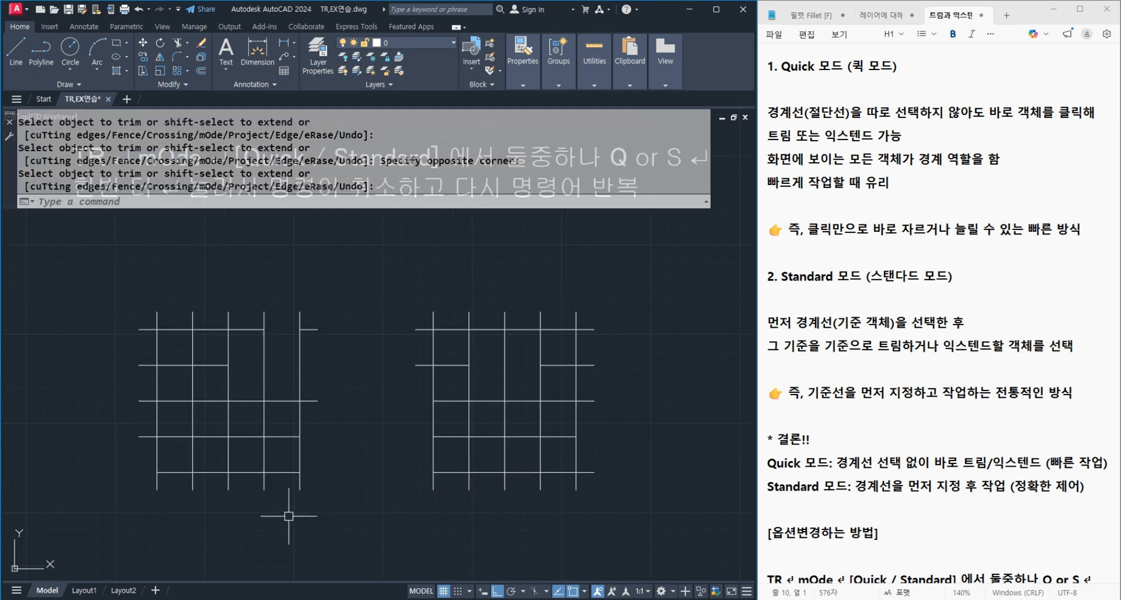
pyautogui.moveTo(288, 518); pyautogui.dragTo(319, 512, button='middle')
pyautogui.scroll(2, 212, 459)
pyautogui.moveTo(214, 457); pyautogui.dragTo(239, 483, button='middle')
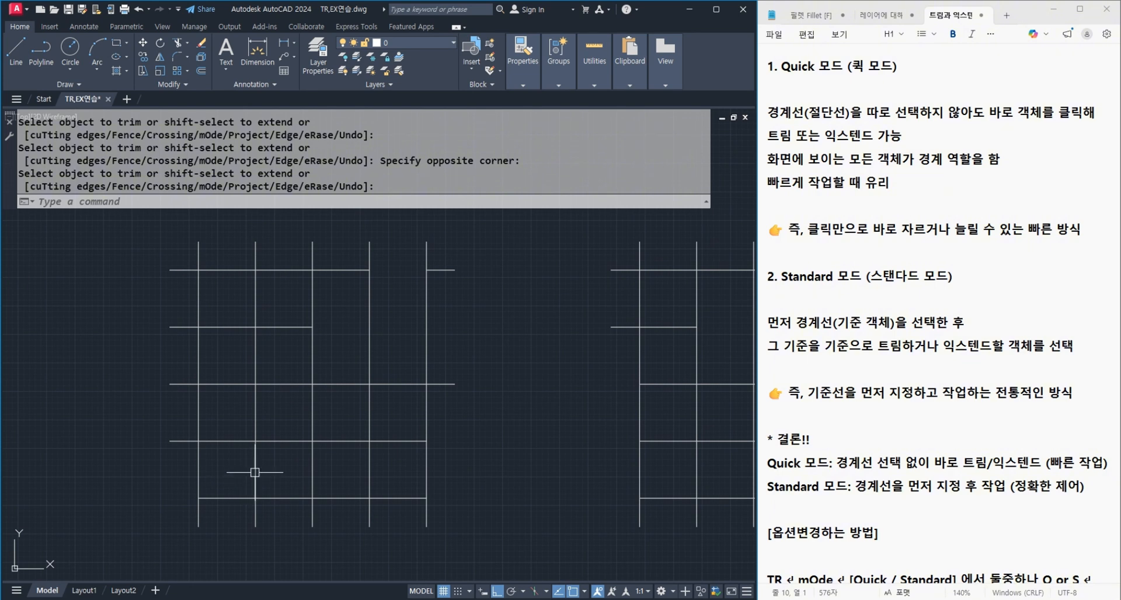
pyautogui.scroll(-2, 343, 460)
pyautogui.moveTo(520, 472); pyautogui.dragTo(403, 468, button='middle')
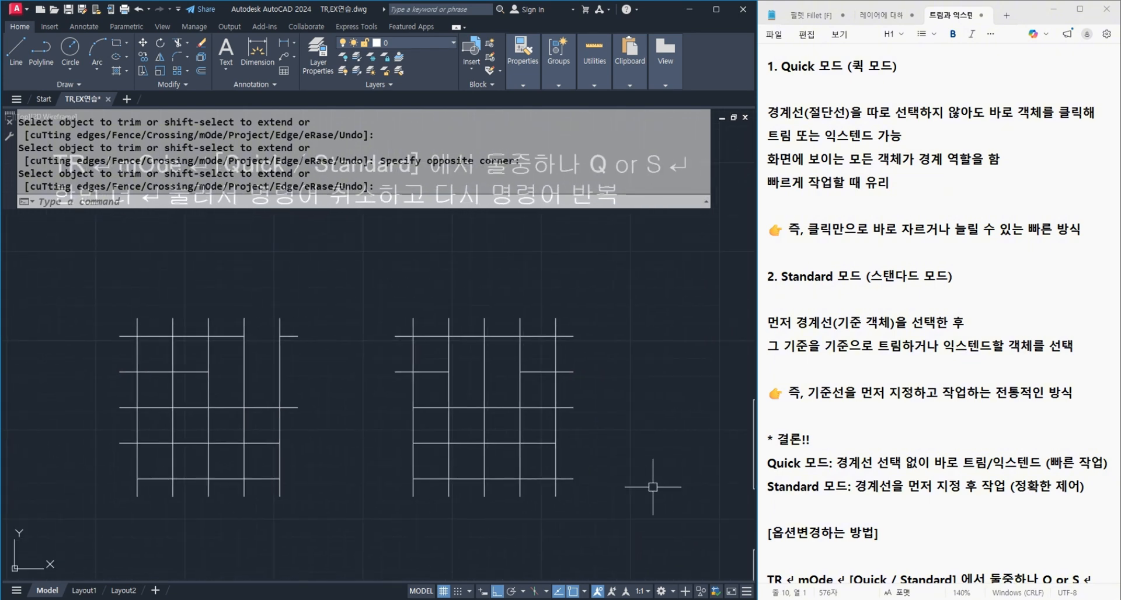
pyautogui.scroll(2, 550, 465)
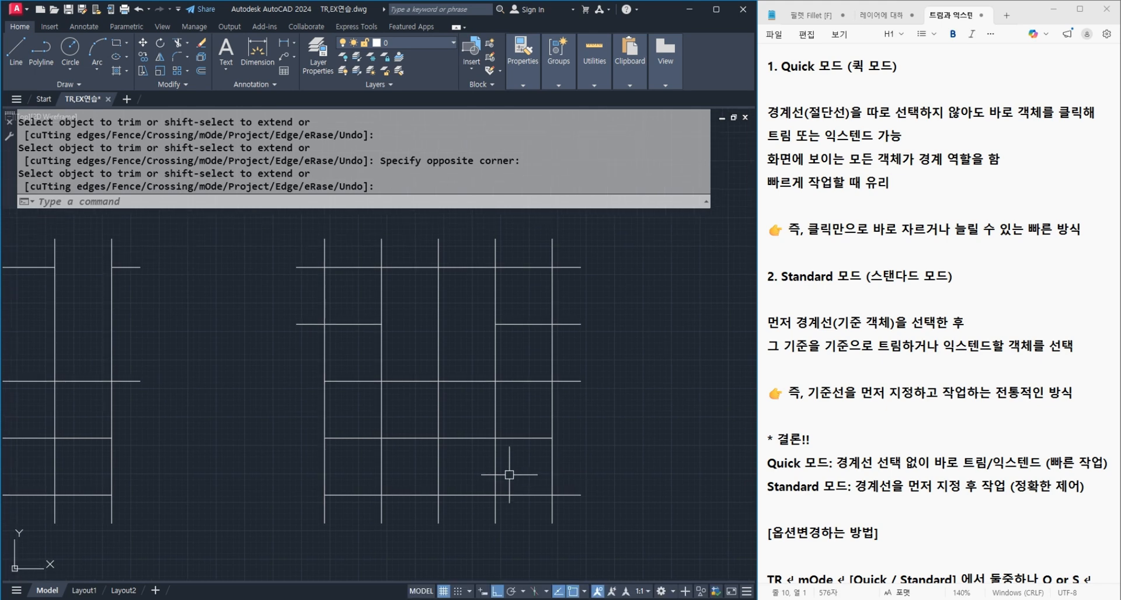
# Step: Extend the second pattern's short horizontal lines using its nearest vertical line as the boundary edge, and undo the extension
pyautogui.scroll(-4, 461, 429)
pyautogui.moveTo(474, 520); pyautogui.dragTo(432, 380, button='middle')
pyautogui.scroll(2, 440, 493)
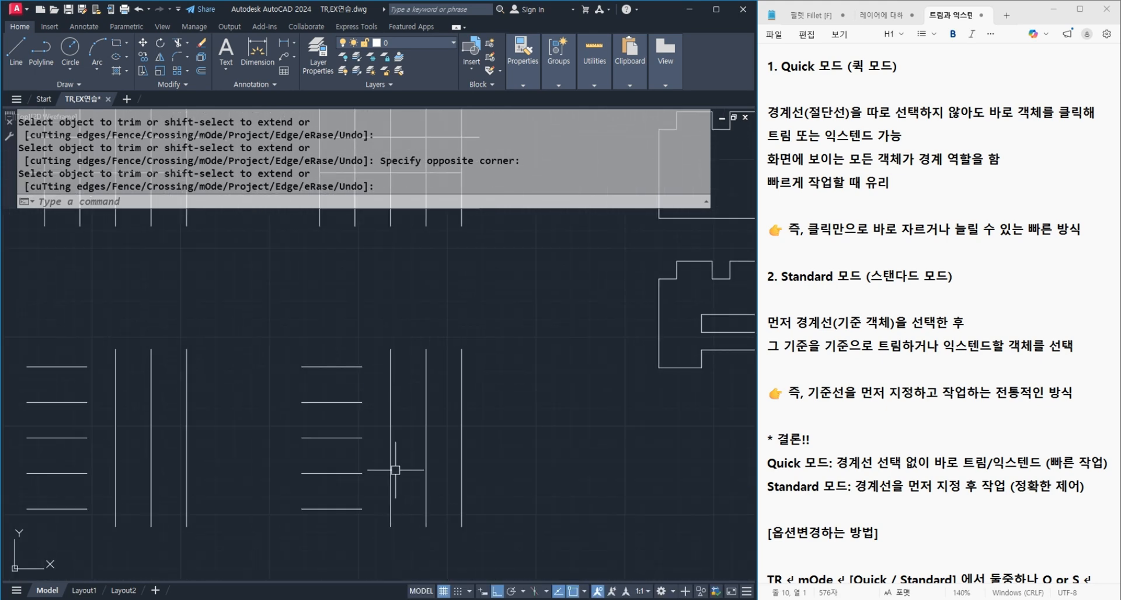
pyautogui.moveTo(401, 458); pyautogui.dragTo(408, 448, button='middle')
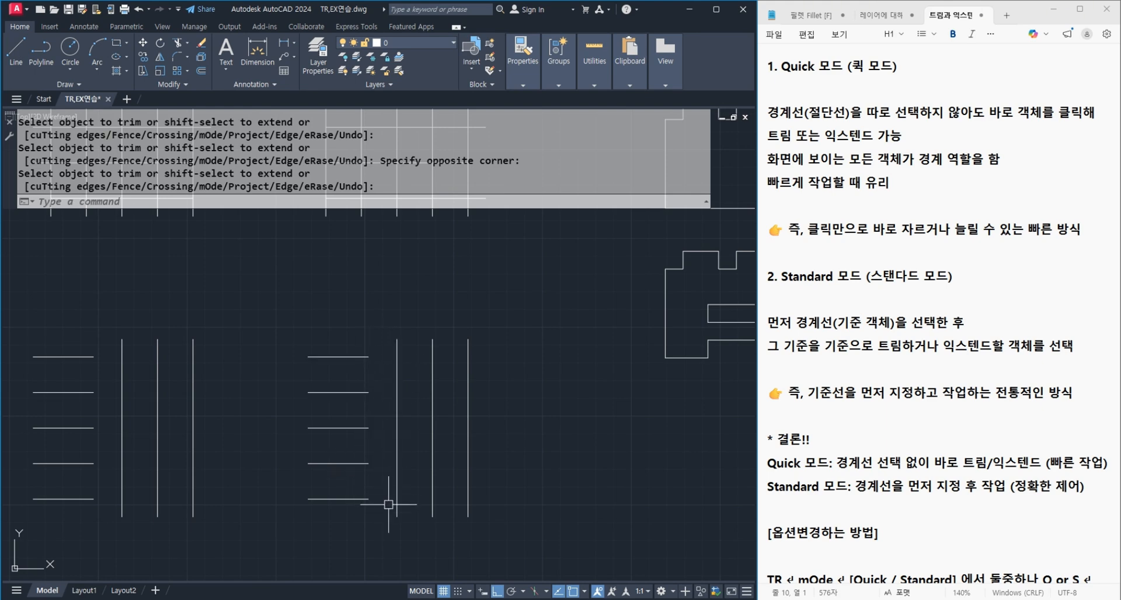
pyautogui.scroll(2, 382, 455)
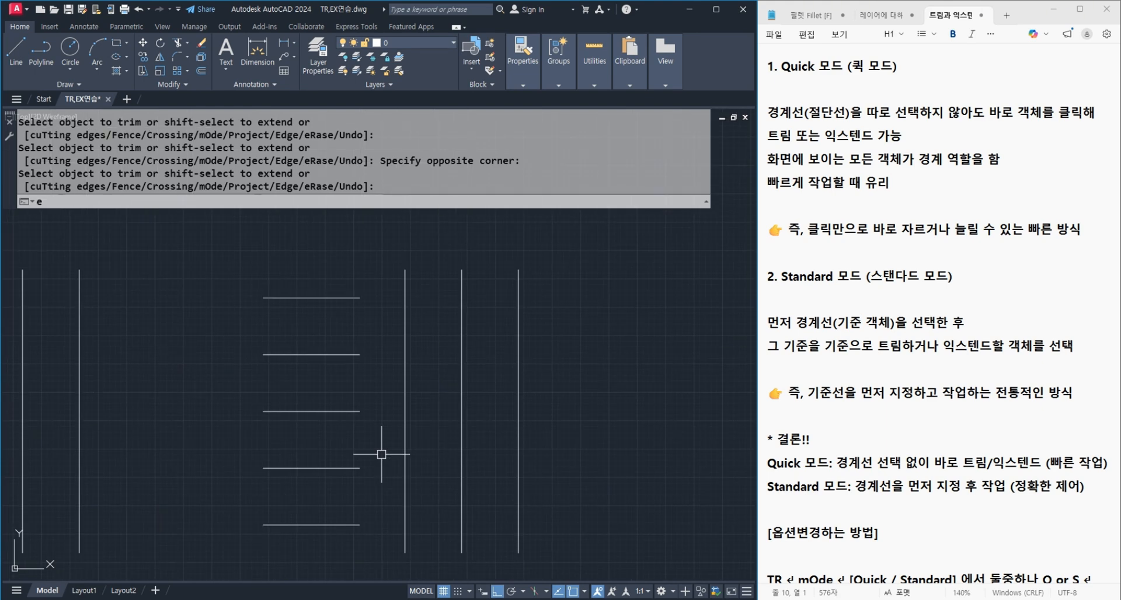
pyautogui.write('ex')
pyautogui.press('Return')
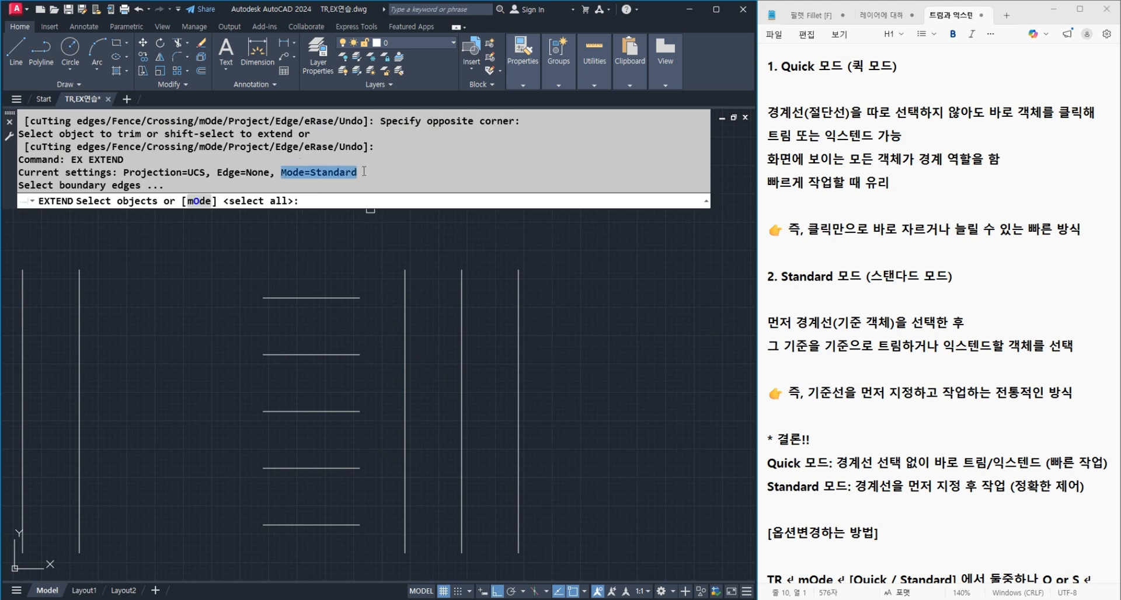
pyautogui.click(404, 349)
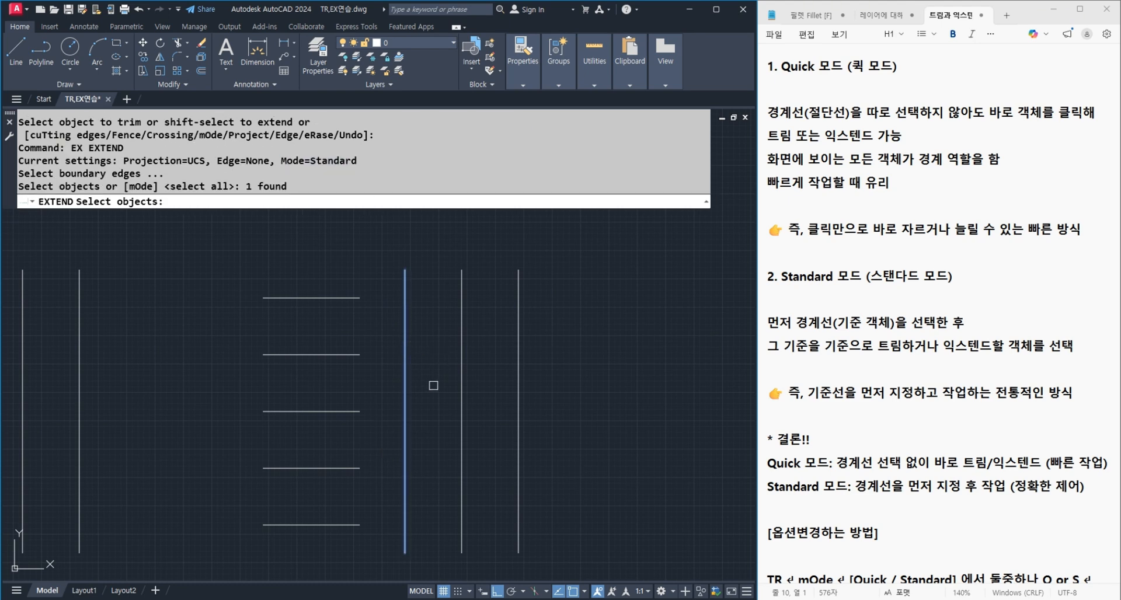
pyautogui.press('Return')
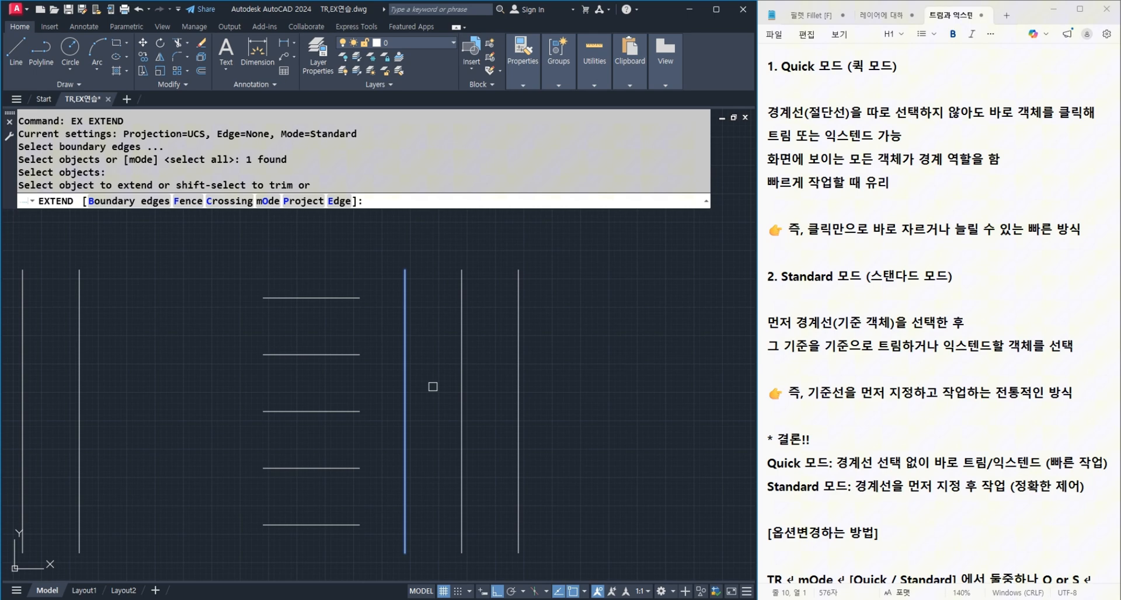
pyautogui.click(359, 298)
pyautogui.click(355, 354)
pyautogui.click(357, 412)
pyautogui.click(350, 467)
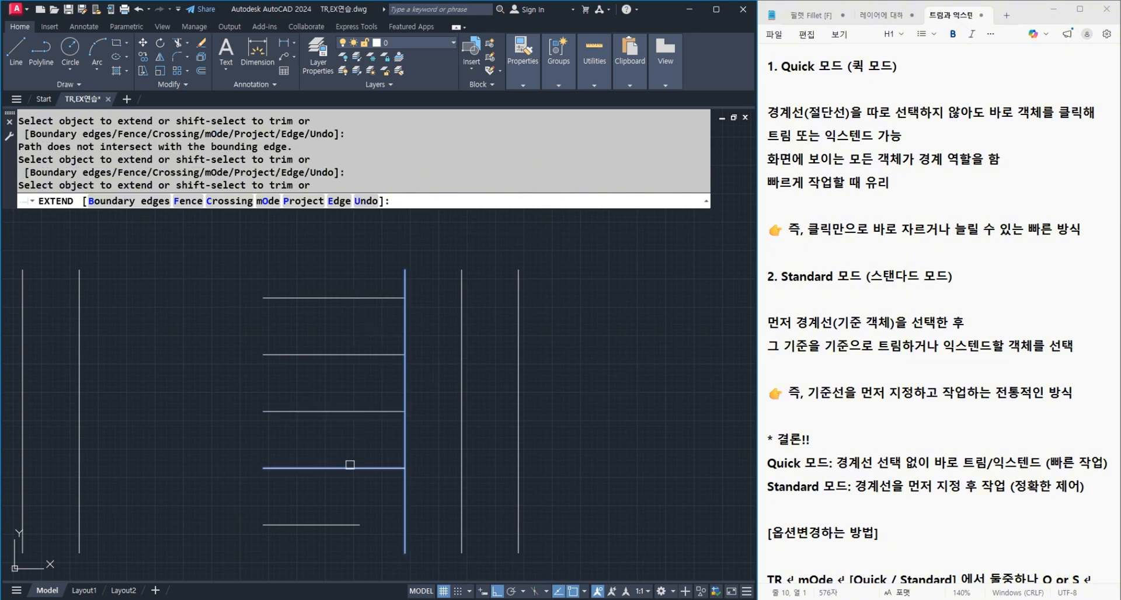
pyautogui.doubleClick(350, 466)
pyautogui.click(514, 489)
pyautogui.press('Return')
pyautogui.hotkey('ctrl', 'z')
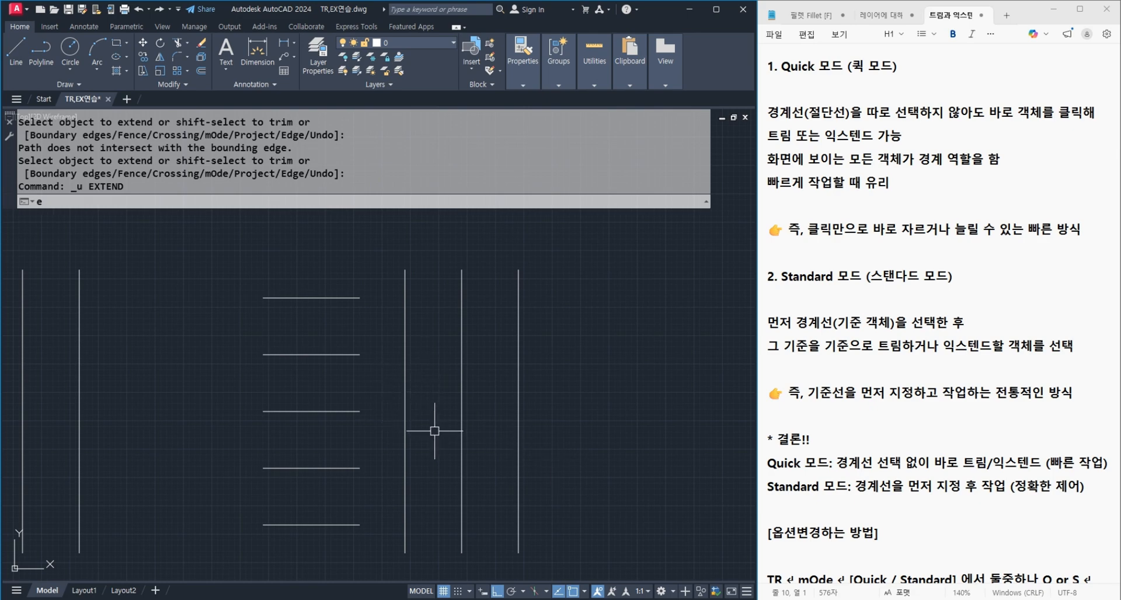
# Step: Extend the second pattern's five short horizontal lines to its nearest vertical line, accepting all objects as boundary edges, and end the command
pyautogui.write('e')
pyautogui.press('Return')
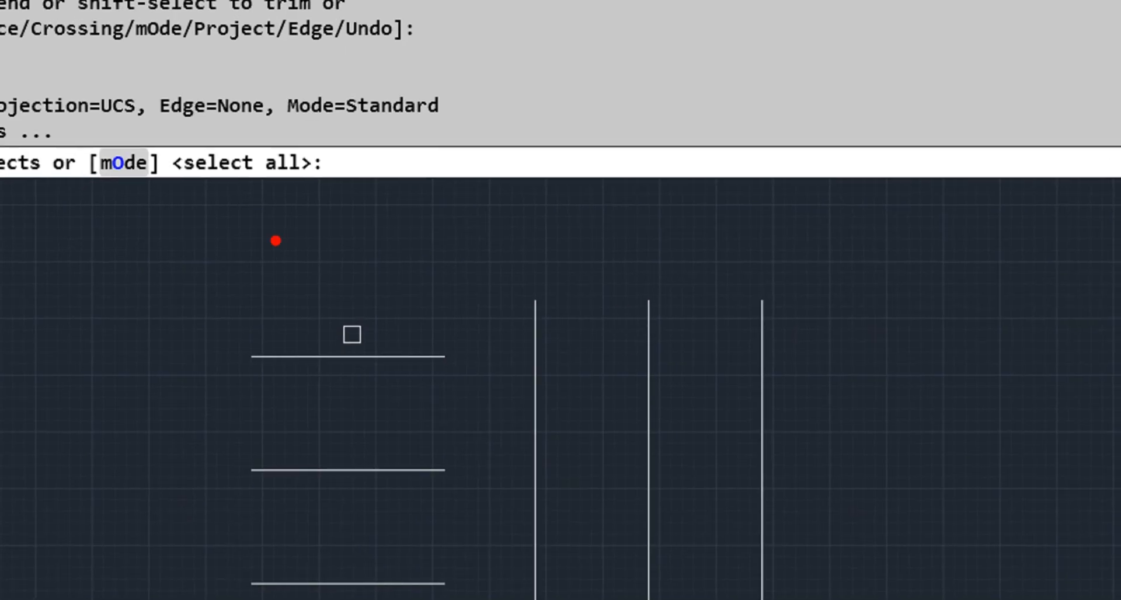
pyautogui.moveTo(155, 196)
pyautogui.mouseDown()
pyautogui.moveTo(269, 213)
pyautogui.moveTo(244, 219)
pyautogui.moveTo(381, 199)
pyautogui.mouseUp()
pyautogui.press('e')
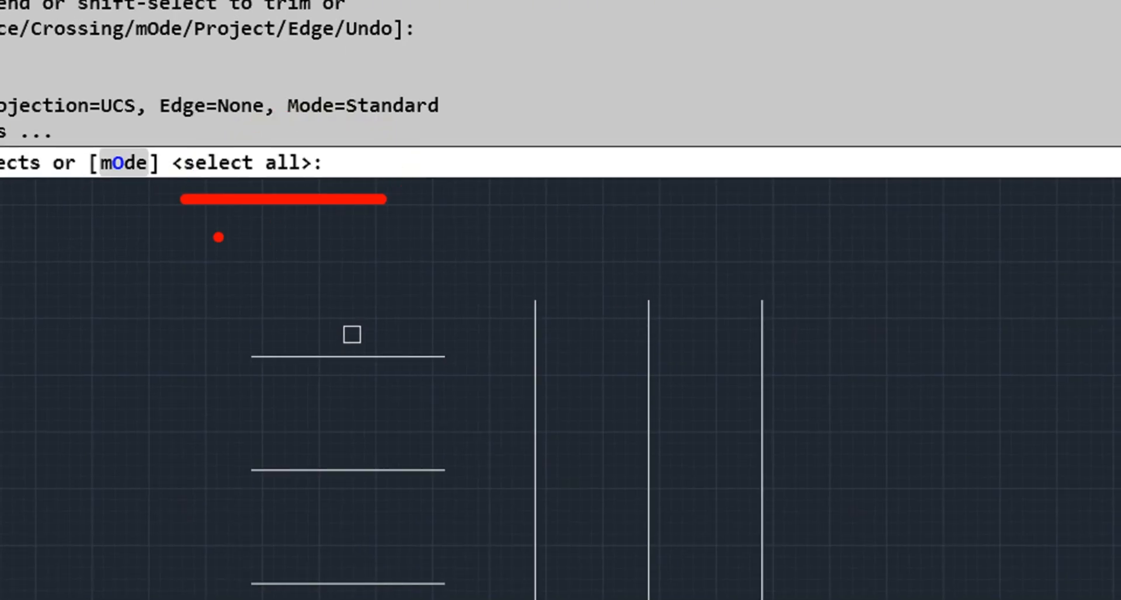
pyautogui.moveTo(202, 237); pyautogui.dragTo(444, 206)
pyautogui.press('Escape')
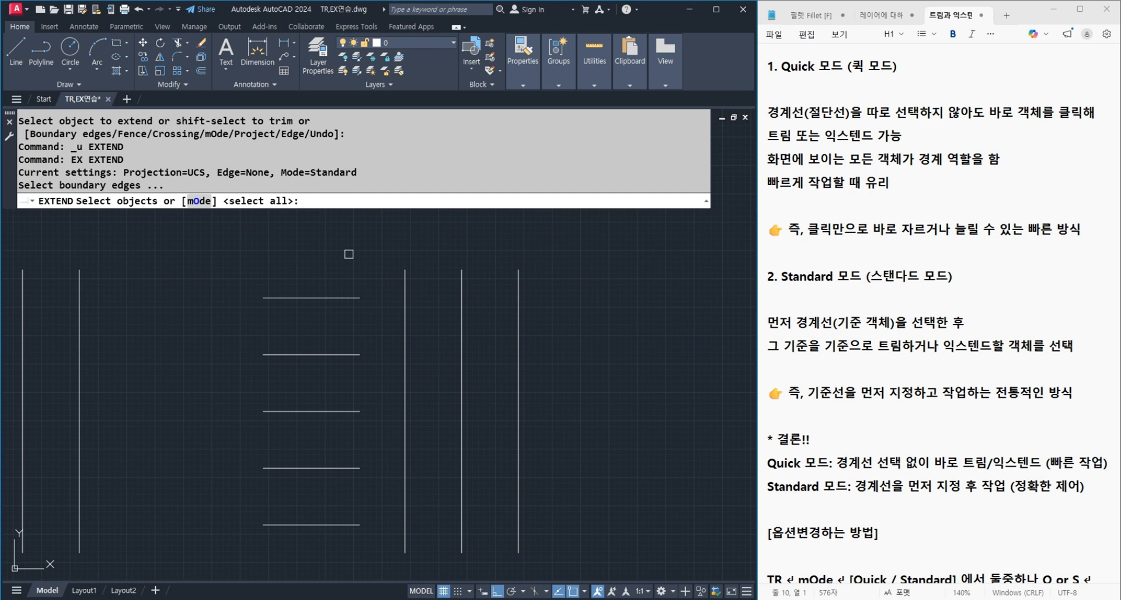
pyautogui.press('Return')
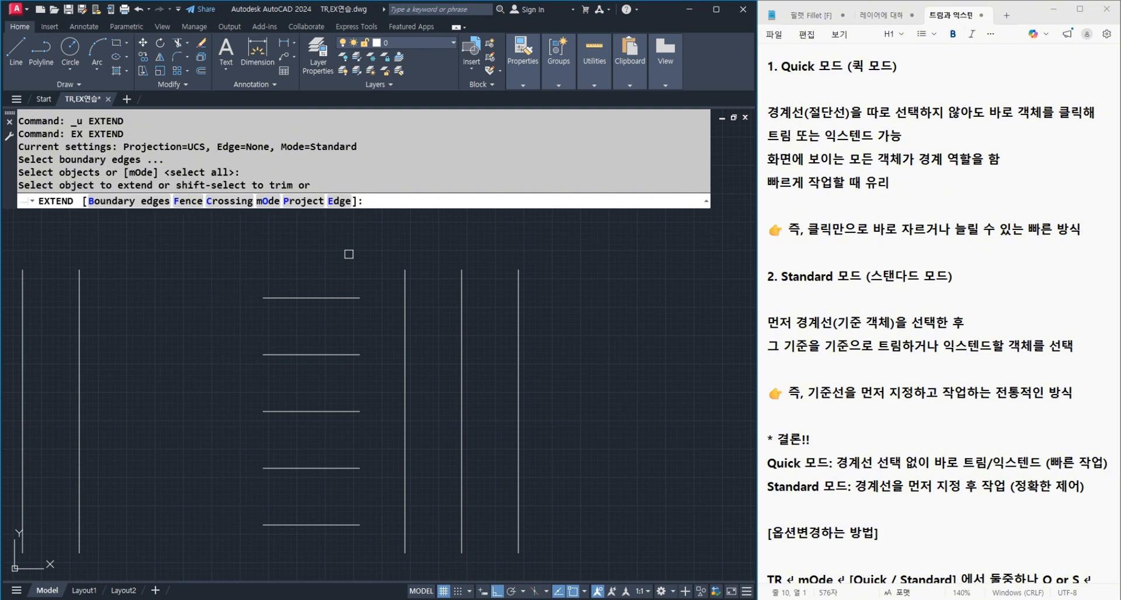
pyautogui.click(350, 298)
pyautogui.click(354, 354)
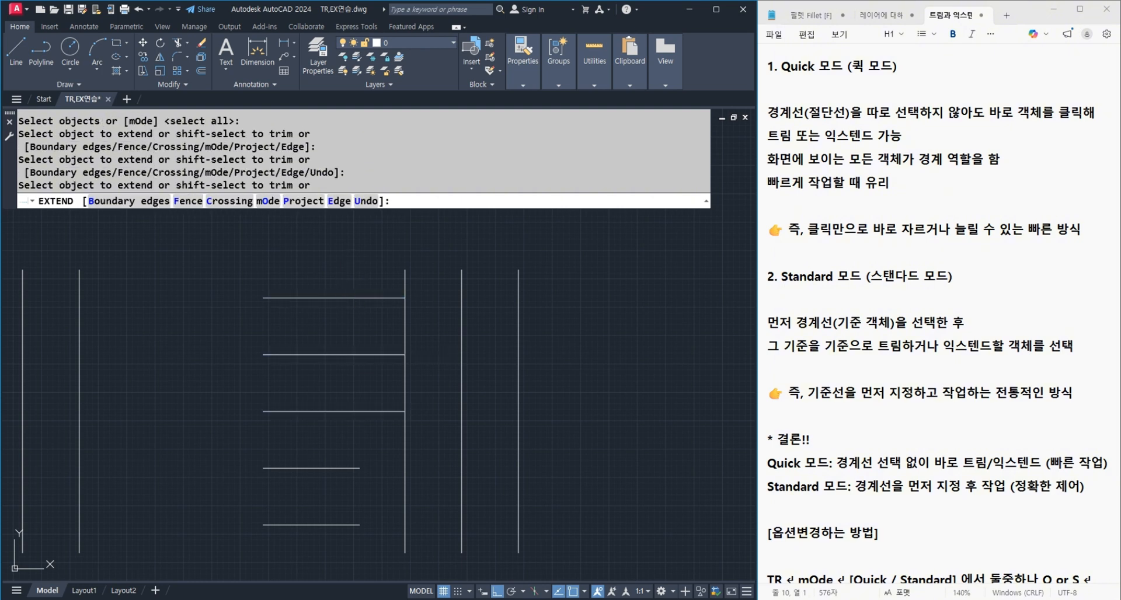
pyautogui.click(356, 468)
pyautogui.click(354, 525)
pyautogui.press('Return')
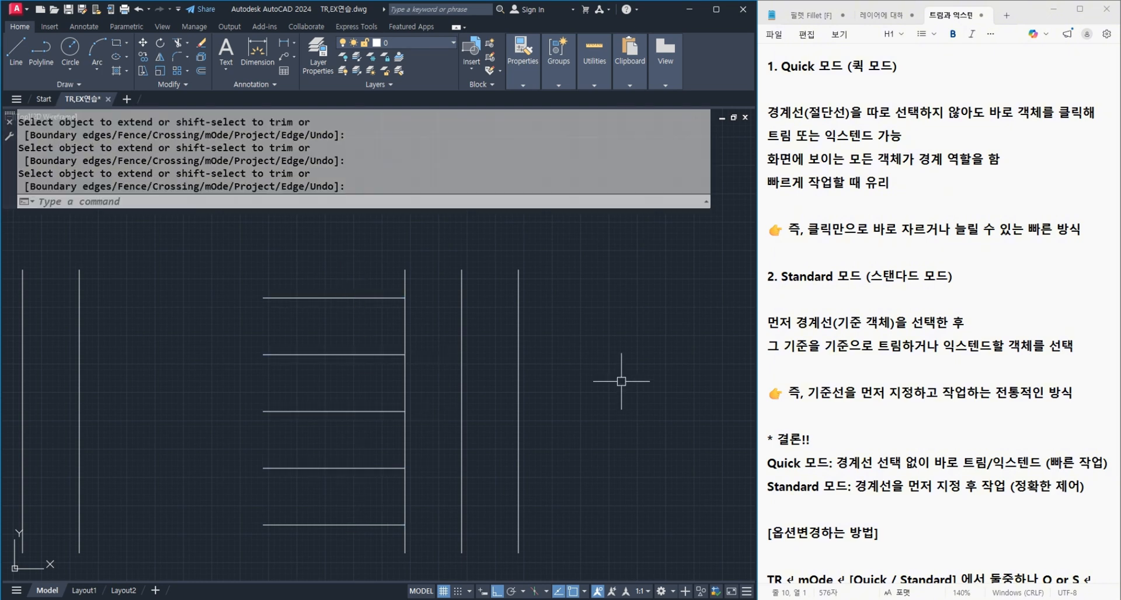
# Step: Extend the left ends of the second pattern's horizontal lines to the first pattern's nearest vertical line, with all objects as boundary edges
pyautogui.scroll(-2, 621, 381)
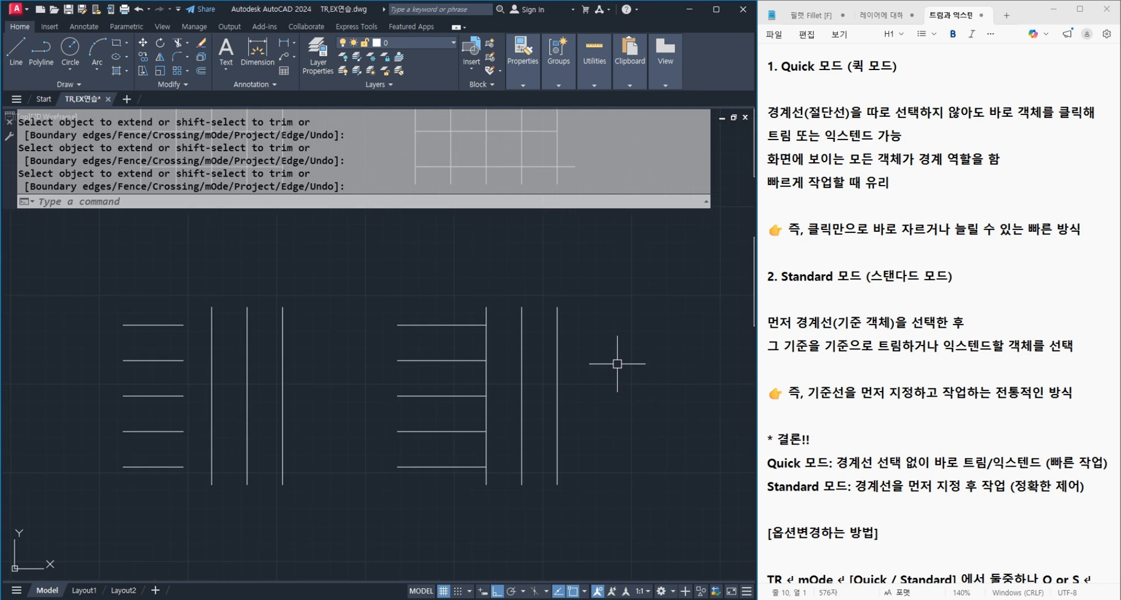
pyautogui.write('rx')
pyautogui.press('Escape')
pyautogui.write('ex')
pyautogui.press('Return')
pyautogui.press('Return')
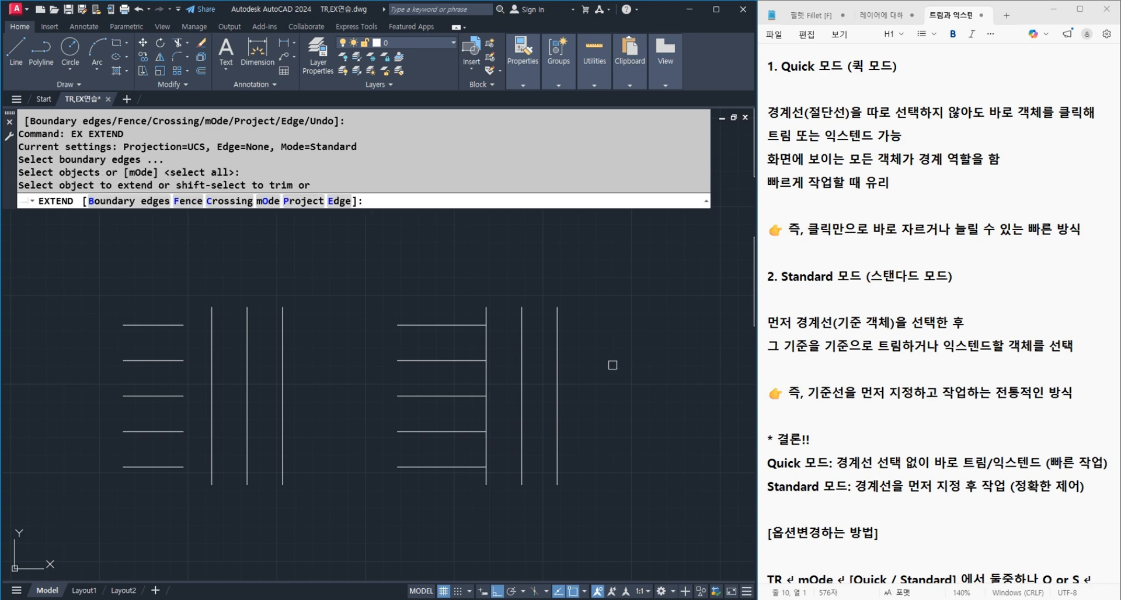
pyautogui.click(418, 264)
pyautogui.click(387, 498)
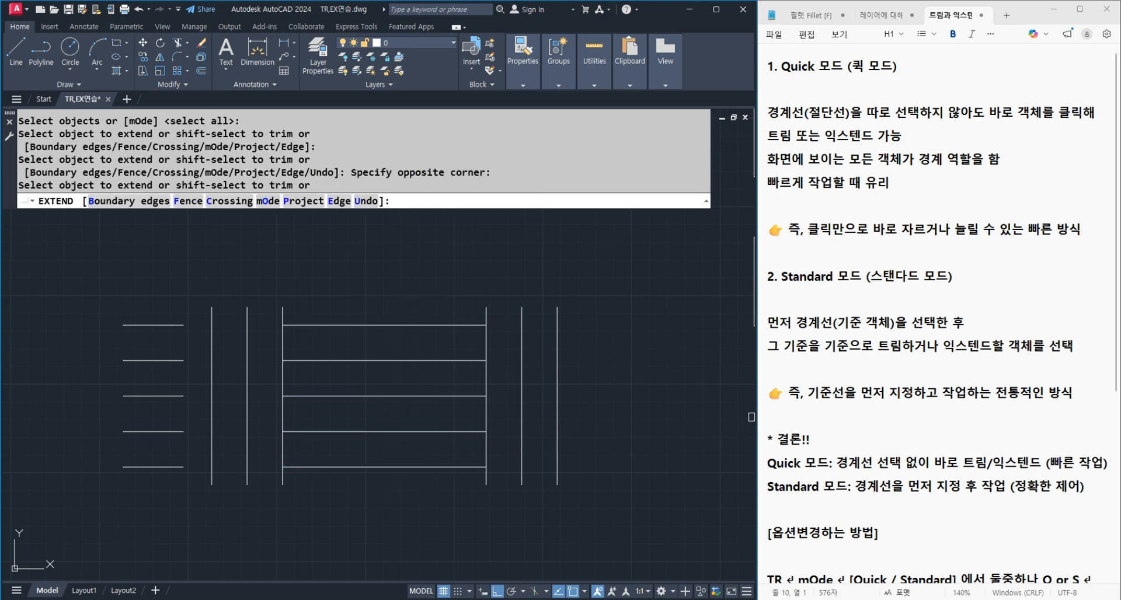
pyautogui.press('Return')
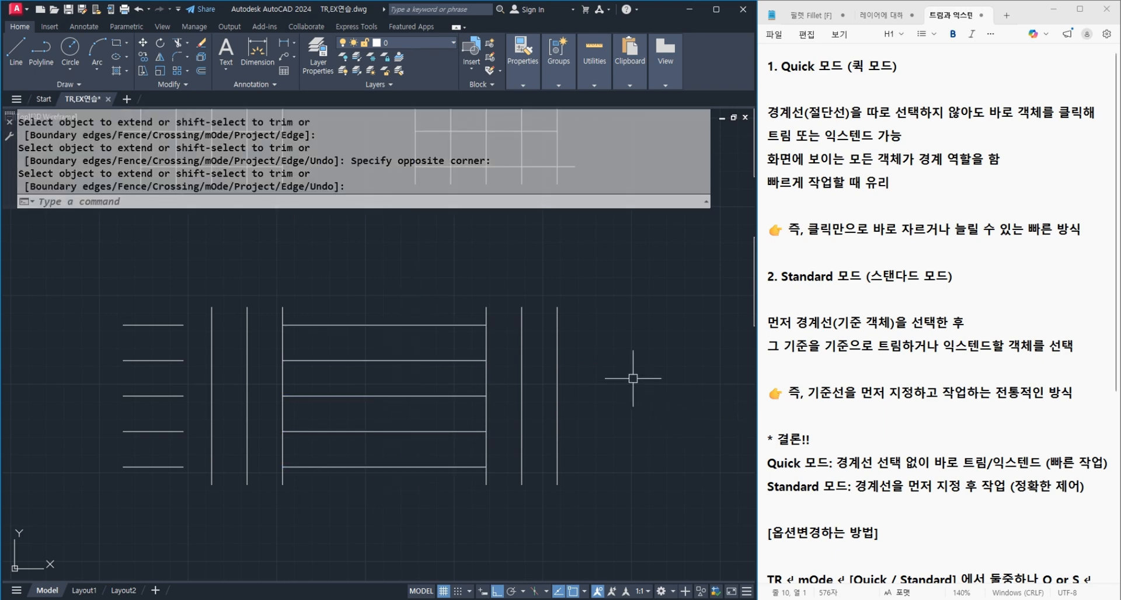
# Step: Extend the five long horizontal lines further left to the first pattern's middle vertical line, using all objects as boundary edges
pyautogui.press('Return')
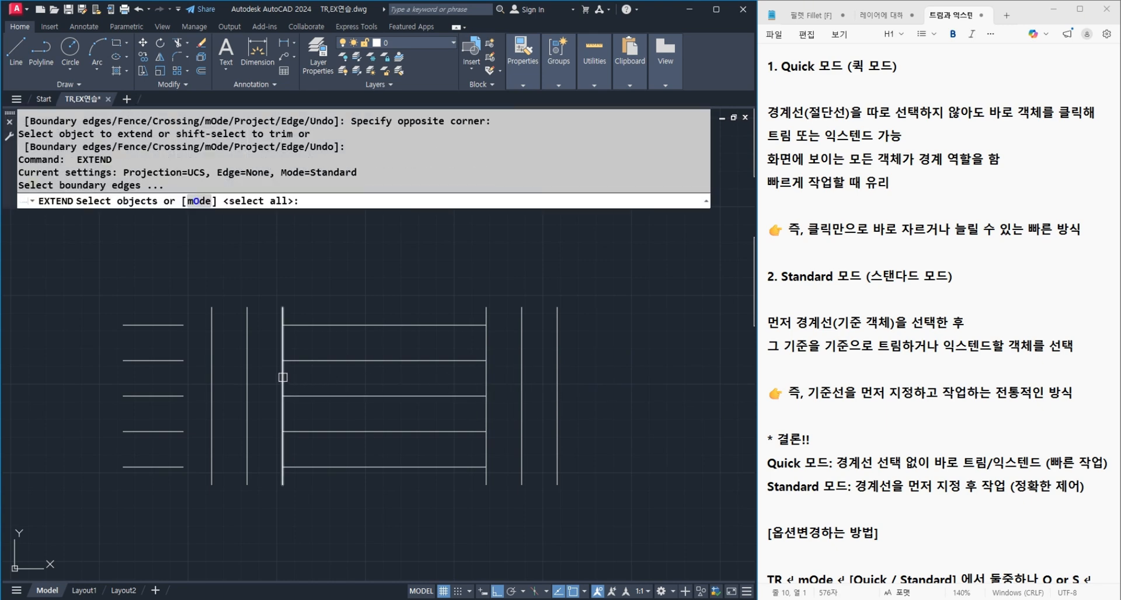
pyautogui.press('Return')
pyautogui.click(318, 313)
pyautogui.click(298, 481)
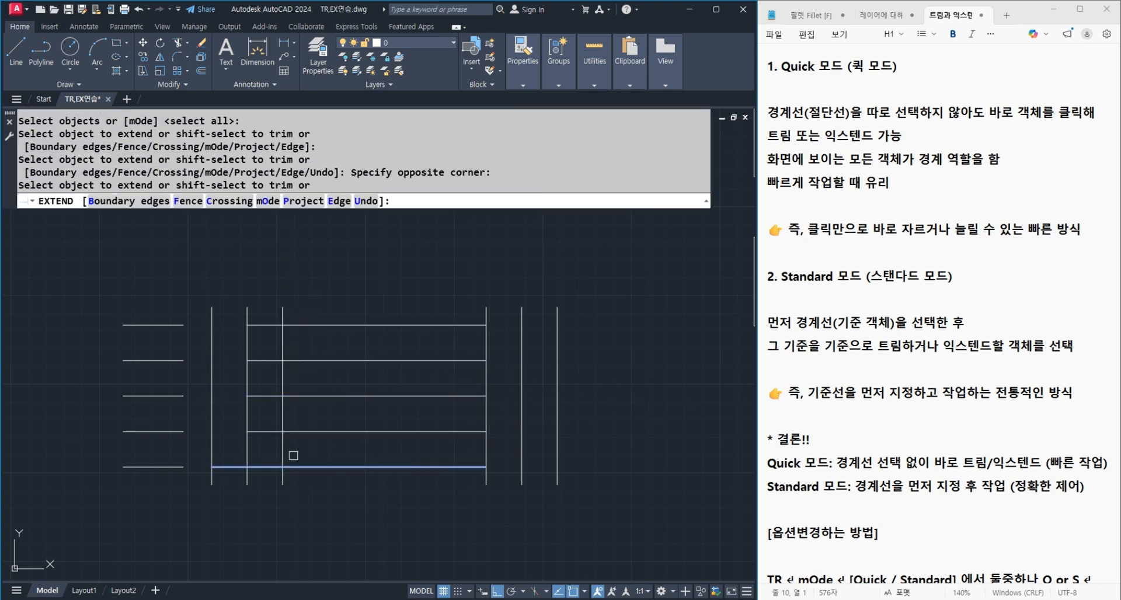
pyautogui.press('Return')
# Step: Trim the horizontal line pieces between the first pattern's middle and right vertical lines, using all objects as cutting edges
pyautogui.write('tr')
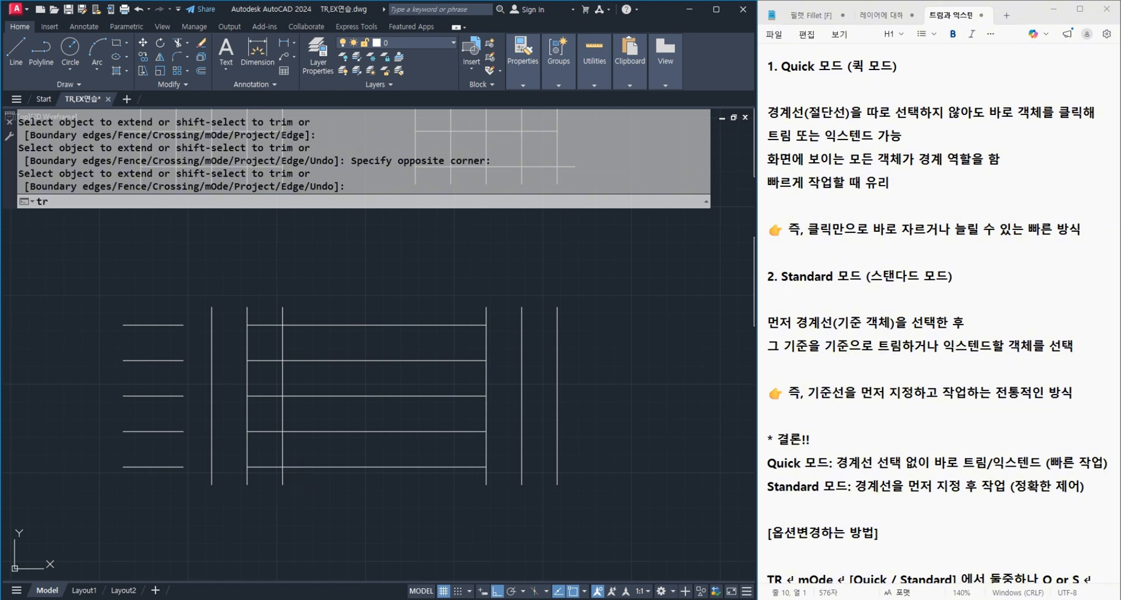
pyautogui.press('Return')
pyautogui.press('Return')
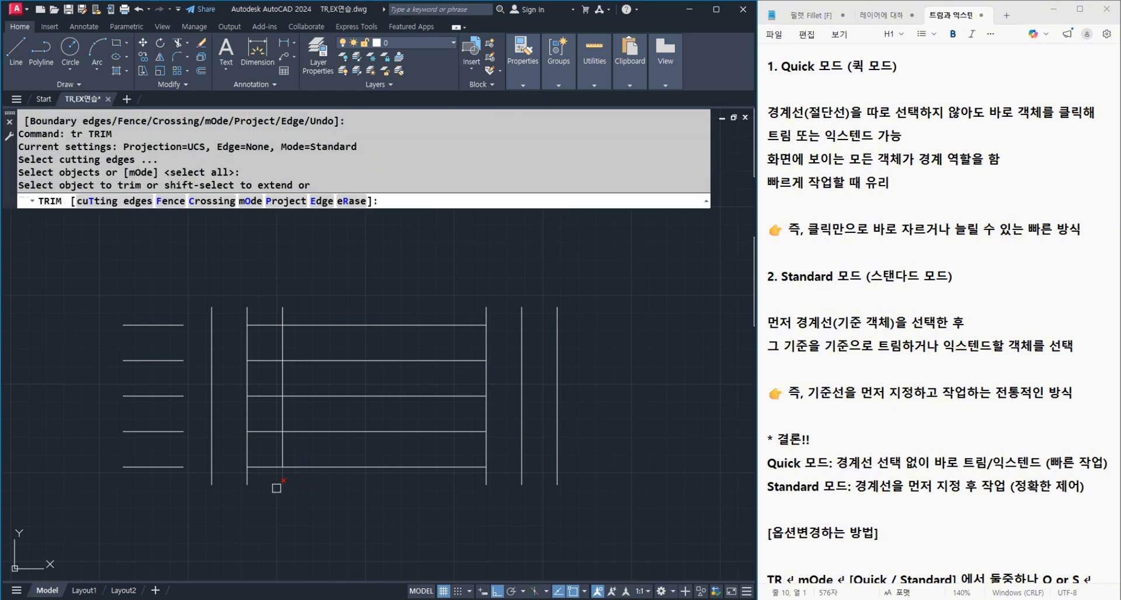
pyautogui.click(278, 490)
pyautogui.click(266, 298)
pyautogui.press('Return')
pyautogui.moveTo(407, 599)
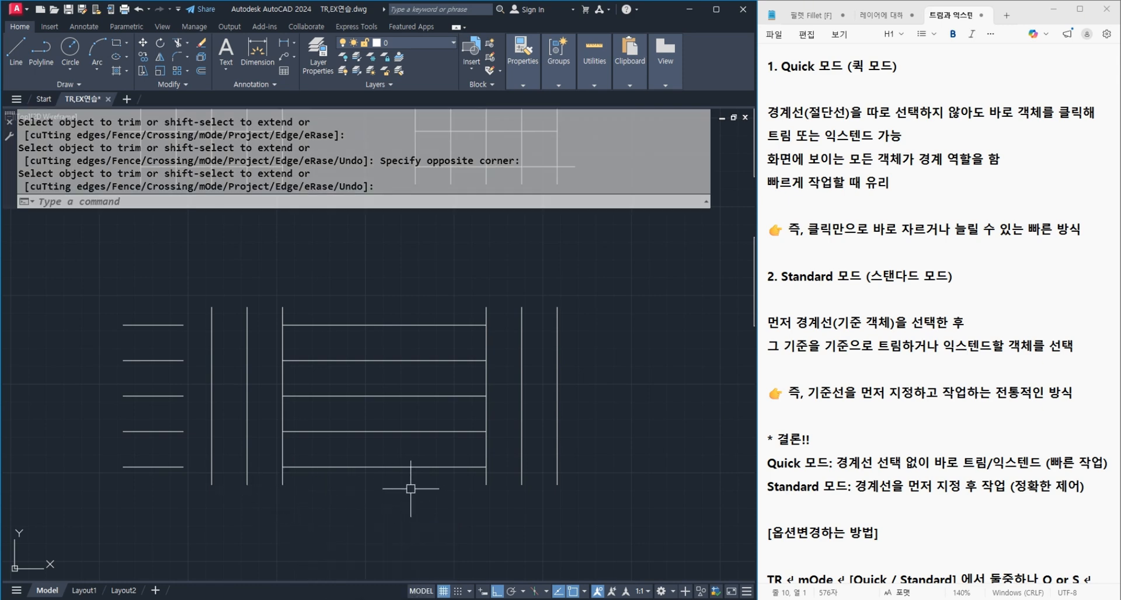
# Step: Trim alternate segments out of the second grid's three lower horizontal lines, accepting all objects as cutting edges, and end the command
pyautogui.press('Return')
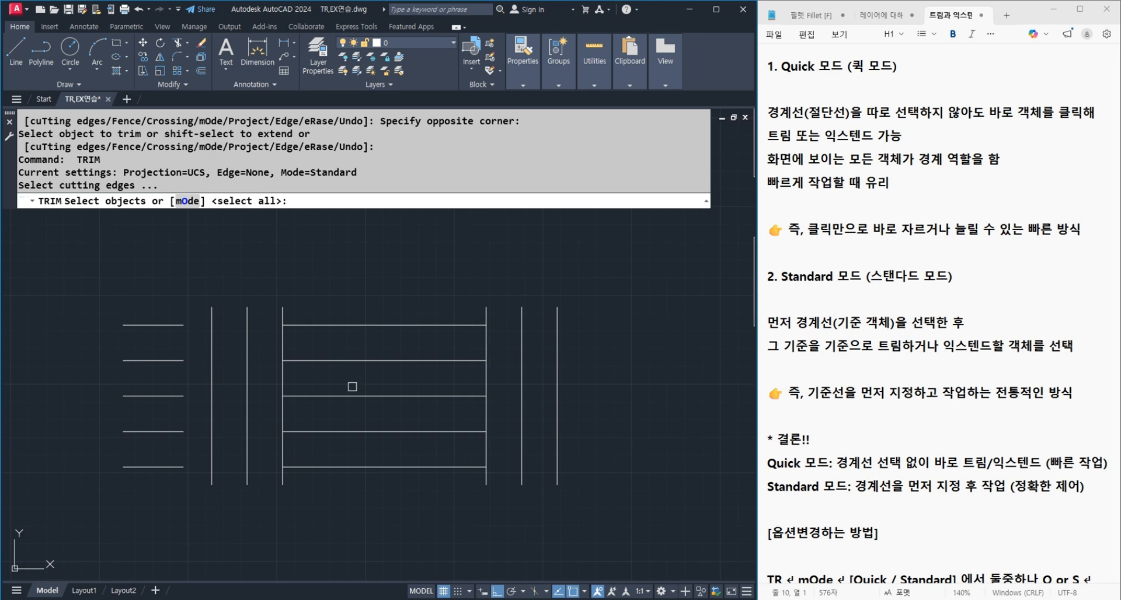
pyautogui.scroll(-4, 352, 386)
pyautogui.press('Return')
pyautogui.scroll(6, 414, 292)
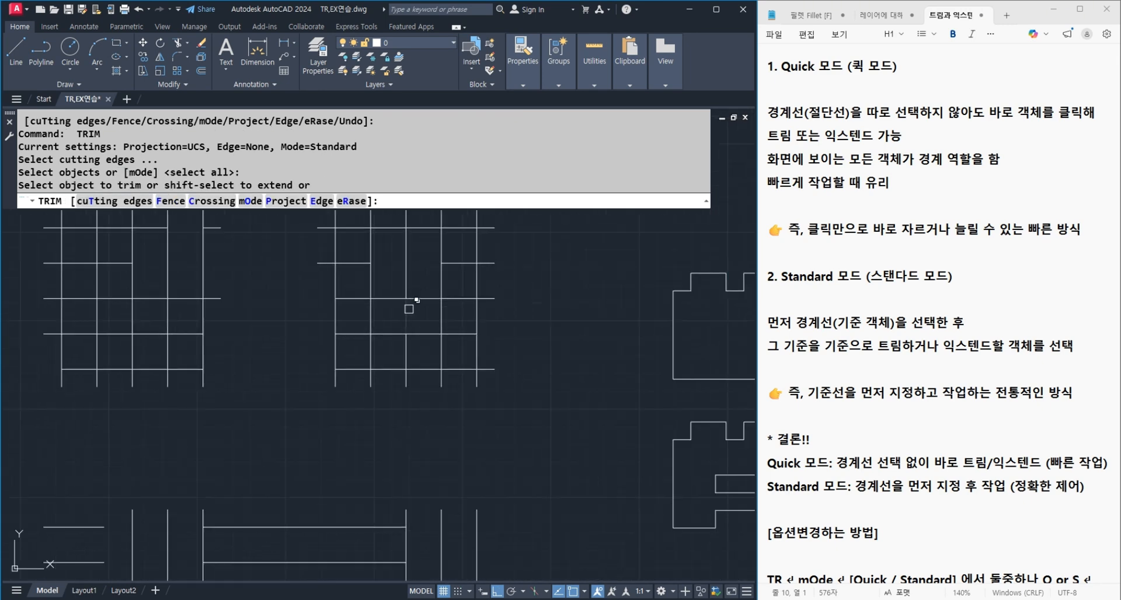
pyautogui.click(377, 290)
pyautogui.click(376, 285)
pyautogui.click(374, 302)
pyautogui.click(436, 346)
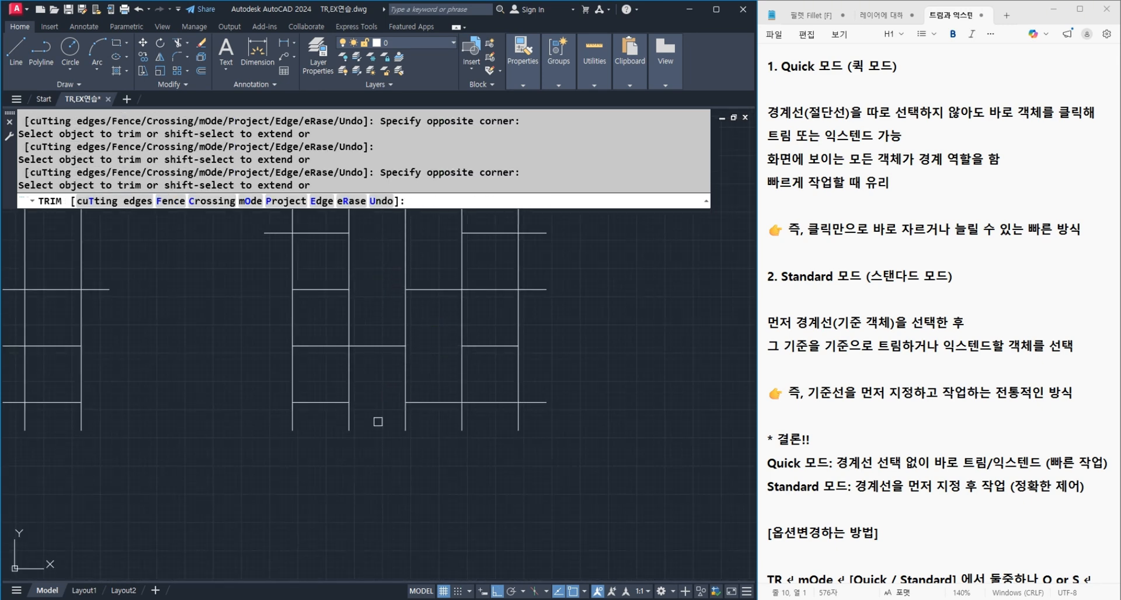
pyautogui.click(488, 402)
pyautogui.click(489, 289)
pyautogui.press('Return')
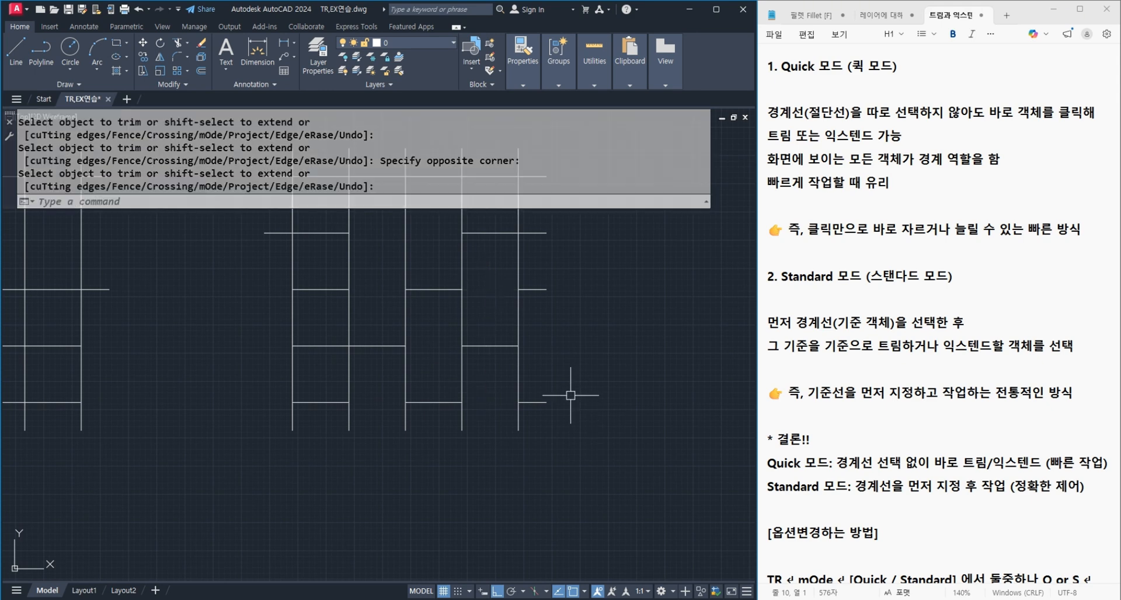
# Step: Extend the long horizontal lines between the two line patterns left to the first pattern's middle vertical line, with all objects as boundary edges
pyautogui.scroll(-3, 558, 363)
pyautogui.moveTo(517, 428)
pyautogui.mouseDown(button='middle')
pyautogui.moveTo(480, 392)
pyautogui.moveTo(457, 395)
pyautogui.mouseUp(button='middle')
pyautogui.scroll(1, 436, 407)
pyautogui.write('e')
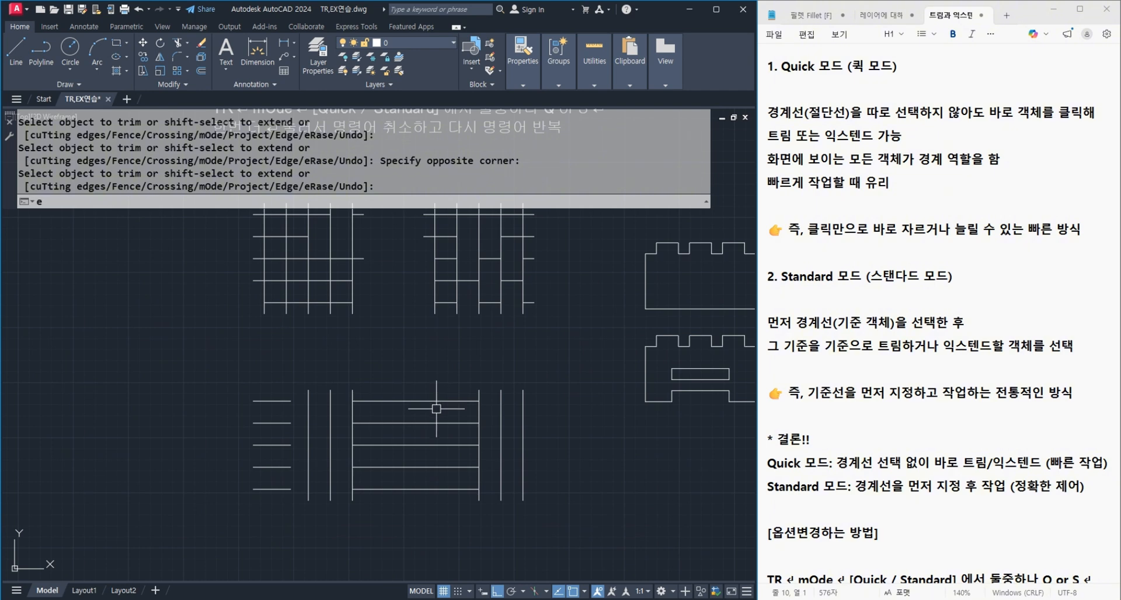
pyautogui.write('x')
pyautogui.press('Return')
pyautogui.press('Return')
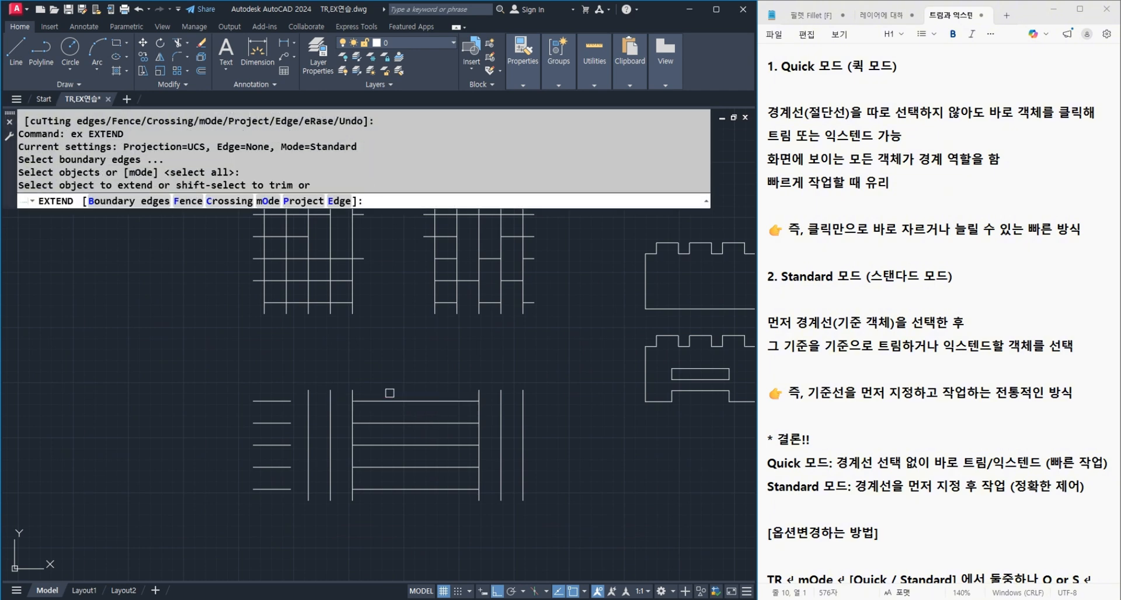
pyautogui.click(390, 392)
pyautogui.click(386, 490)
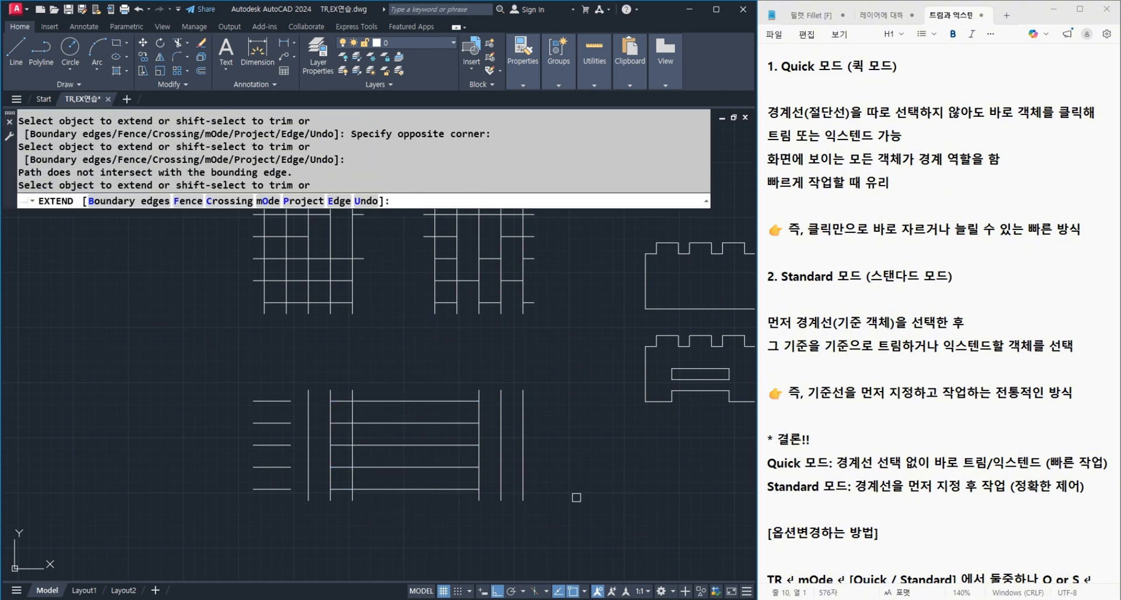
pyautogui.press('Return')
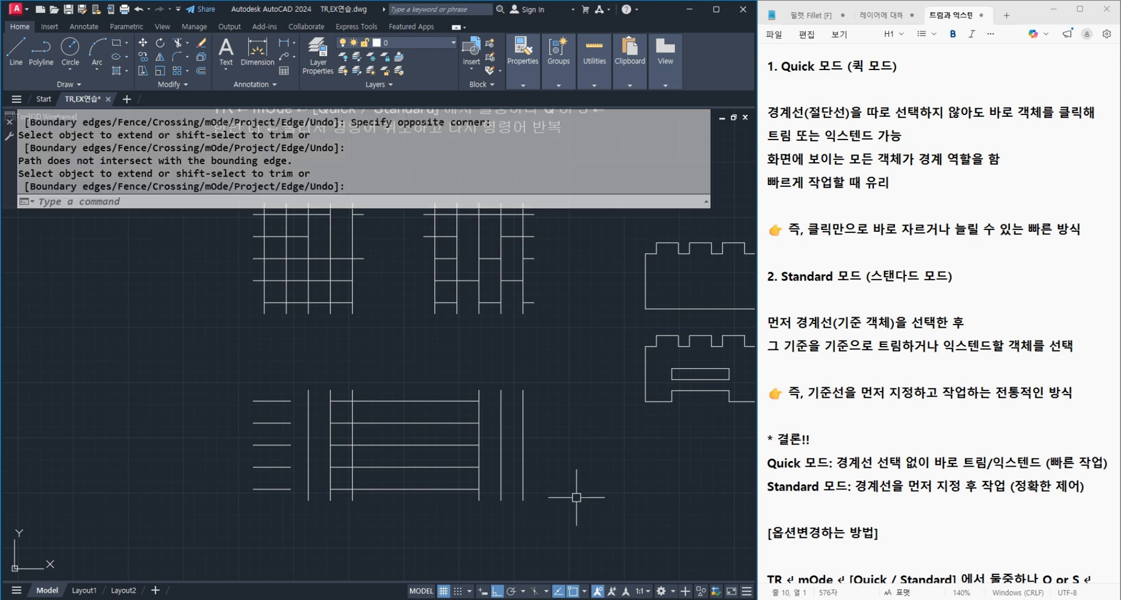
# Step: Draw five separate vertical lines of differing heights, spaced out to the right of the second pattern's vertical lines
pyautogui.moveTo(576, 467); pyautogui.dragTo(515, 457, button='middle')
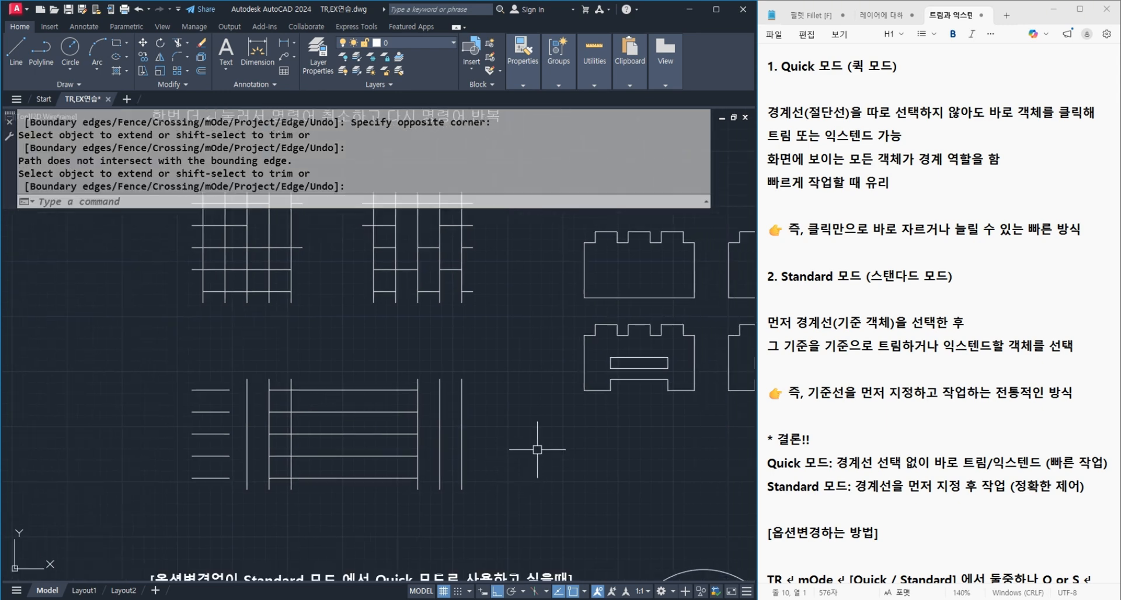
pyautogui.scroll(2, 479, 492)
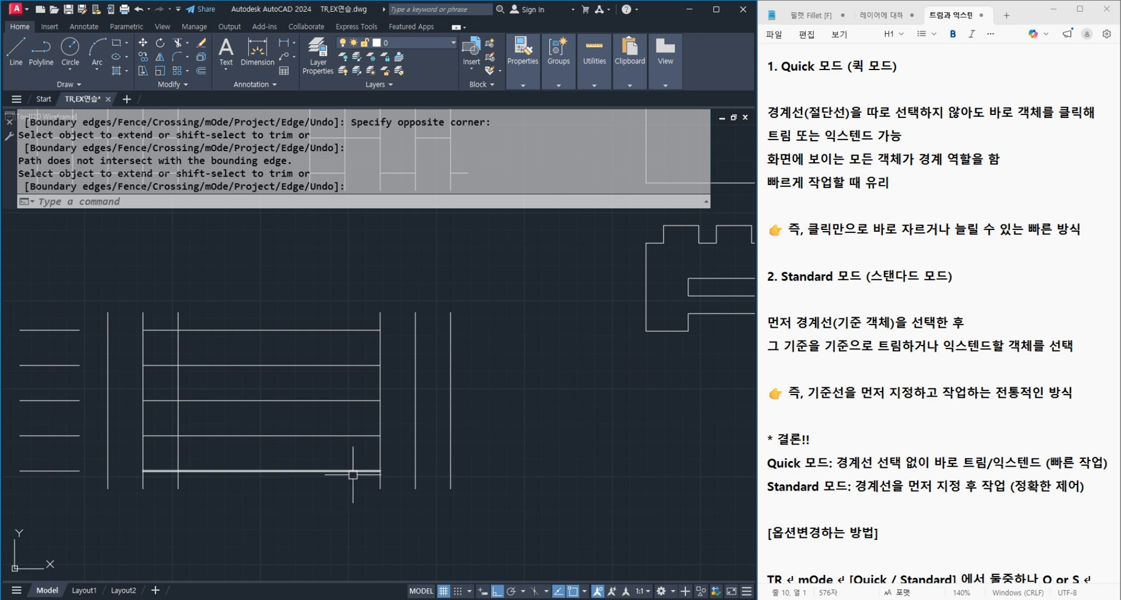
pyautogui.write('l')
pyautogui.press('Return')
pyautogui.click(524, 486)
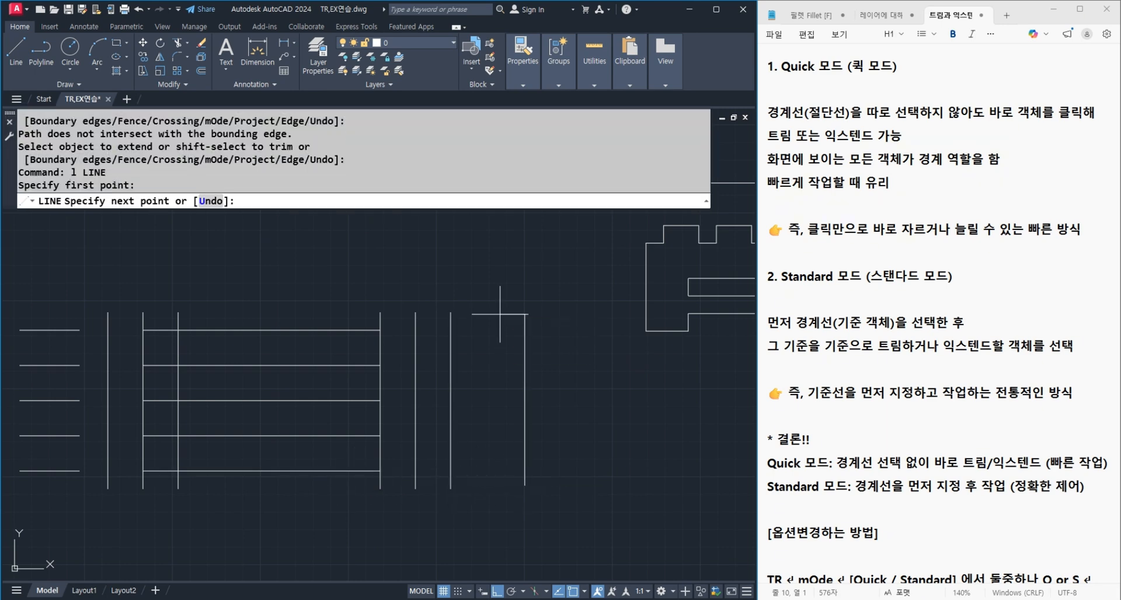
pyautogui.click(524, 316)
pyautogui.press('Return')
pyautogui.press('Return')
pyautogui.click(579, 479)
pyautogui.click(579, 296)
pyautogui.press('Return')
pyautogui.press('Return')
pyautogui.click(611, 461)
pyautogui.click(611, 295)
pyautogui.press('Return')
pyautogui.press('Return')
pyautogui.click(660, 491)
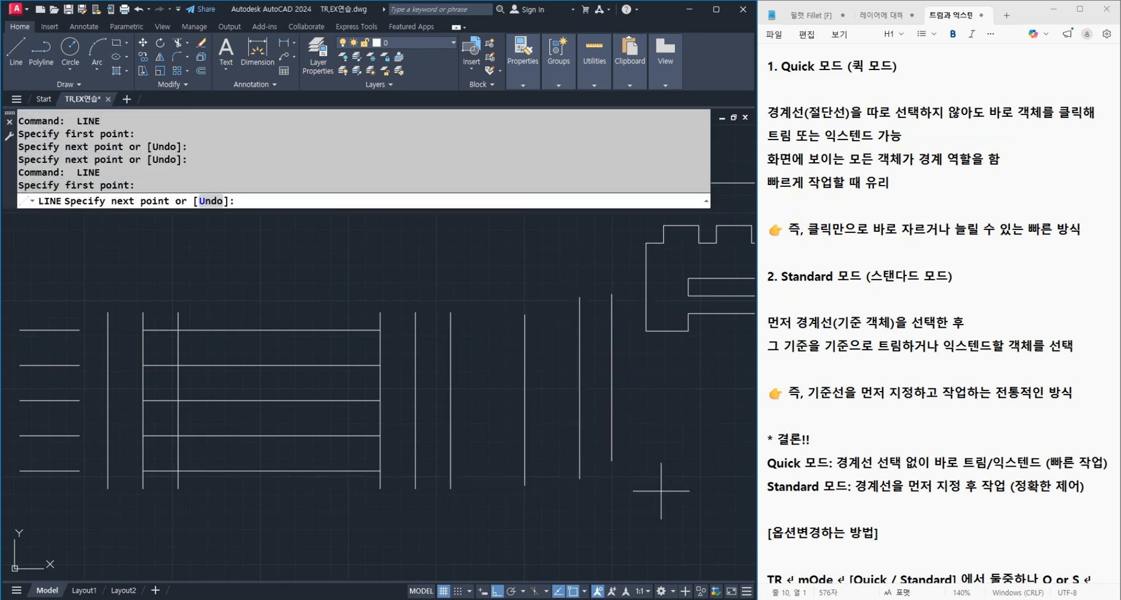
pyautogui.click(660, 367)
pyautogui.press('Return')
pyautogui.press('Return')
pyautogui.click(705, 480)
pyautogui.click(702, 388)
pyautogui.press('Return')
# Step: Extend the two lowest horizontal lines to the rightmost new vertical line, selecting only that line as the boundary edge
pyautogui.moveTo(724, 471); pyautogui.dragTo(655, 463, button='middle')
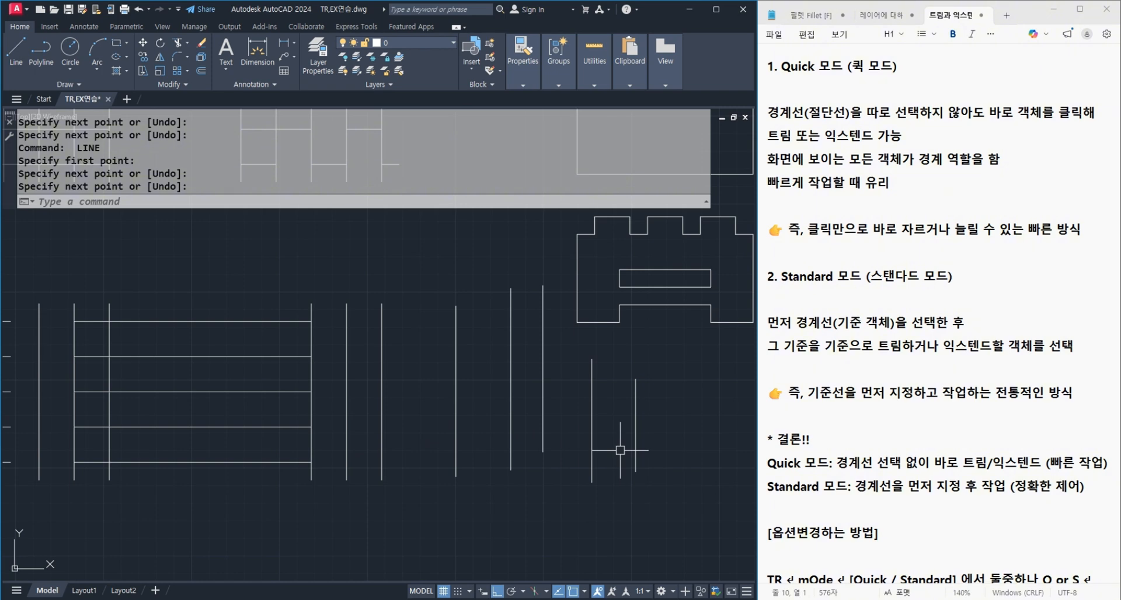
pyautogui.write('ex')
pyautogui.press('Return')
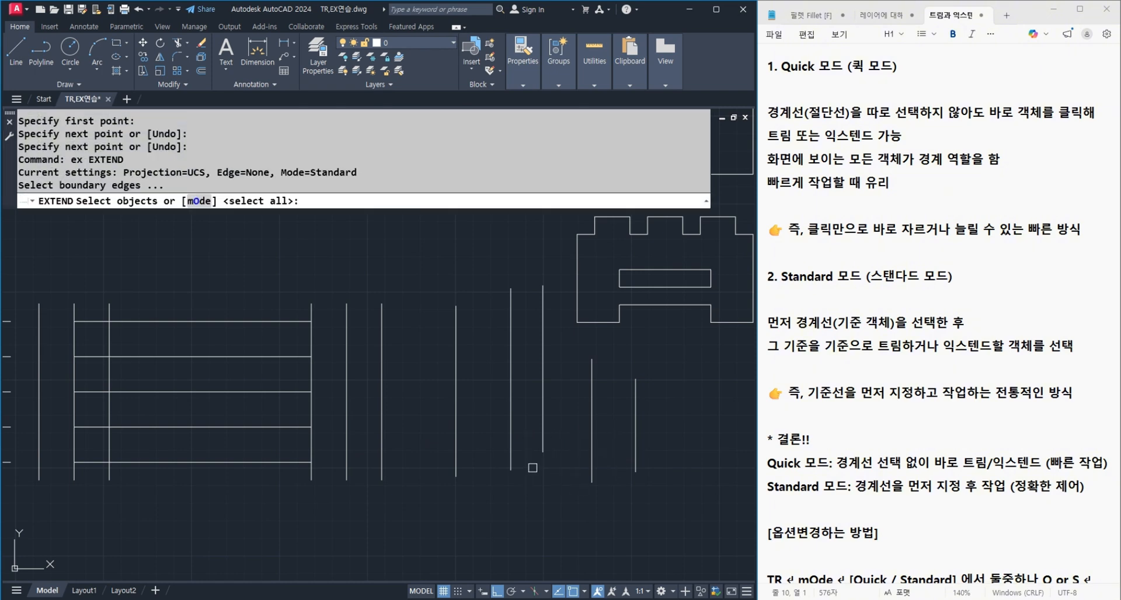
pyautogui.click(653, 471)
pyautogui.click(593, 379)
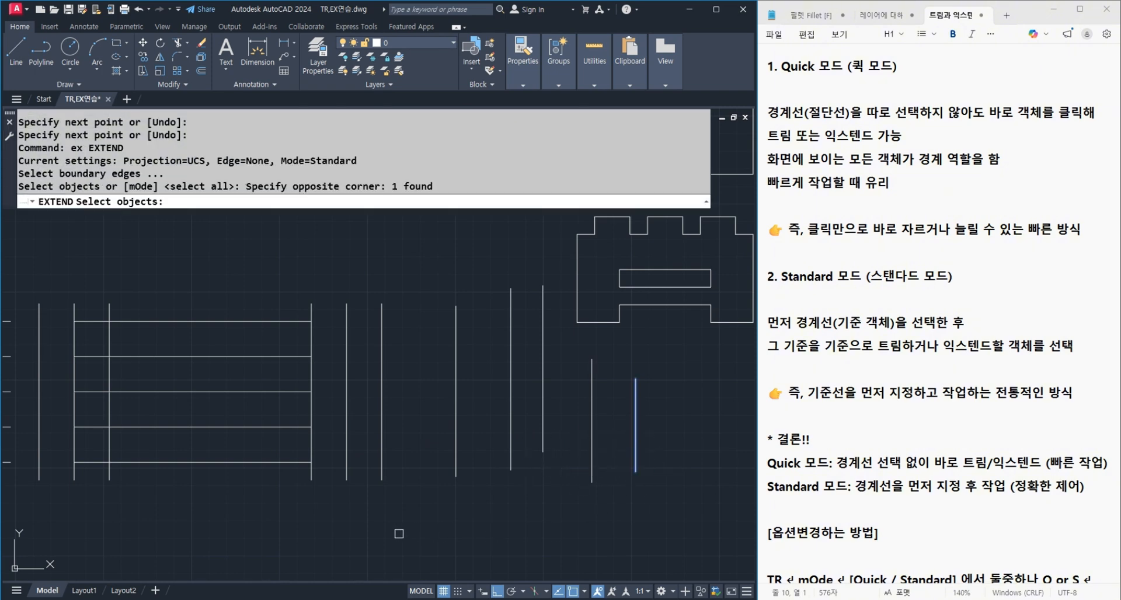
pyautogui.press('Return')
pyautogui.click(278, 495)
pyautogui.click(248, 421)
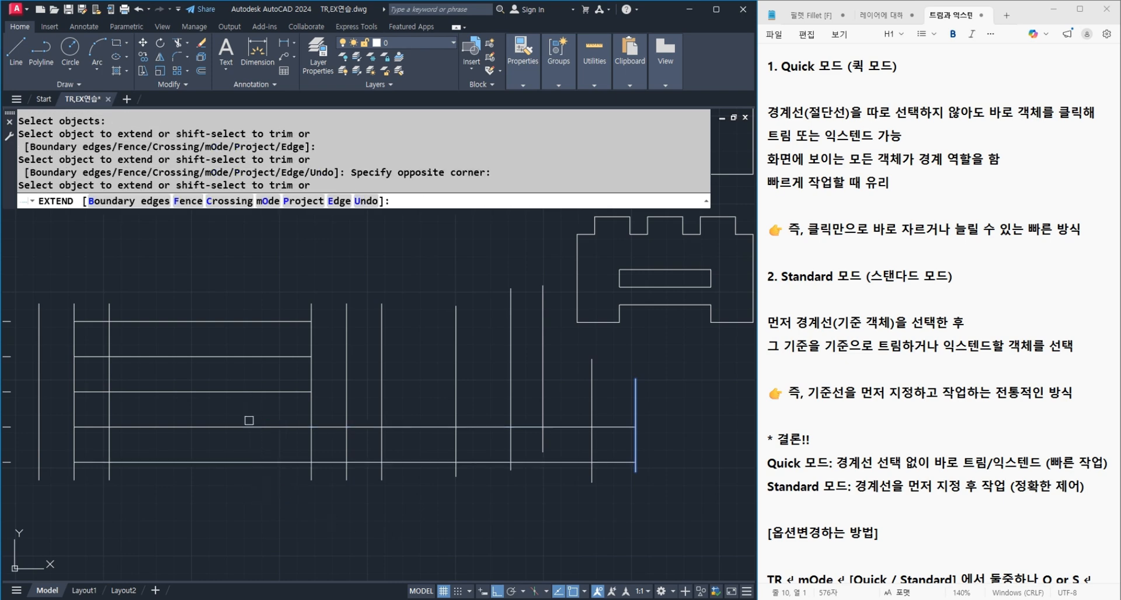
pyautogui.press('Return')
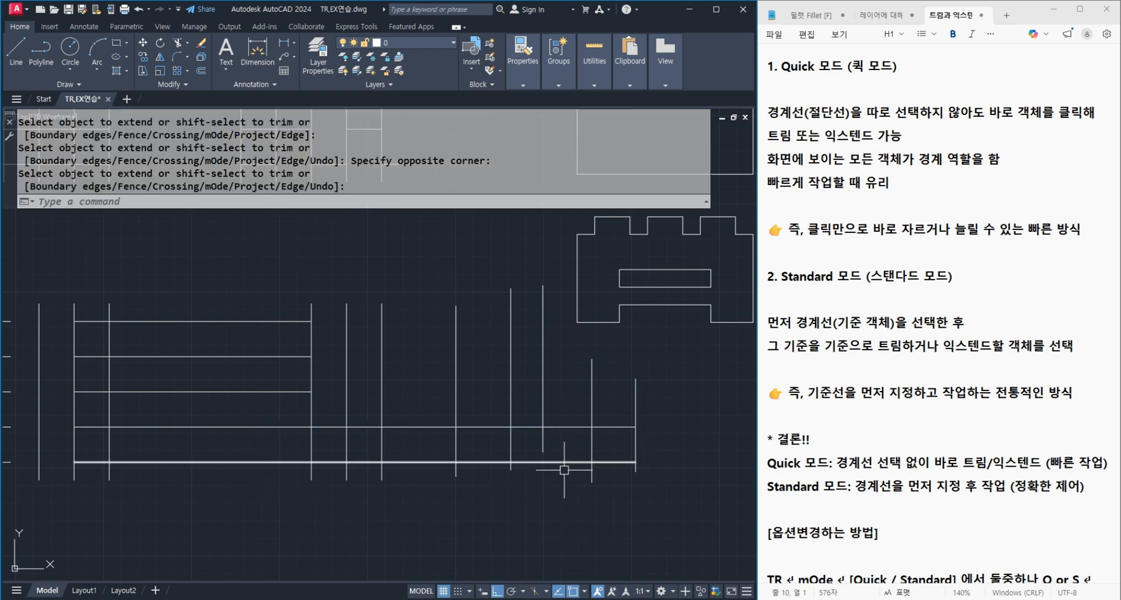
pyautogui.scroll(-2, 572, 436)
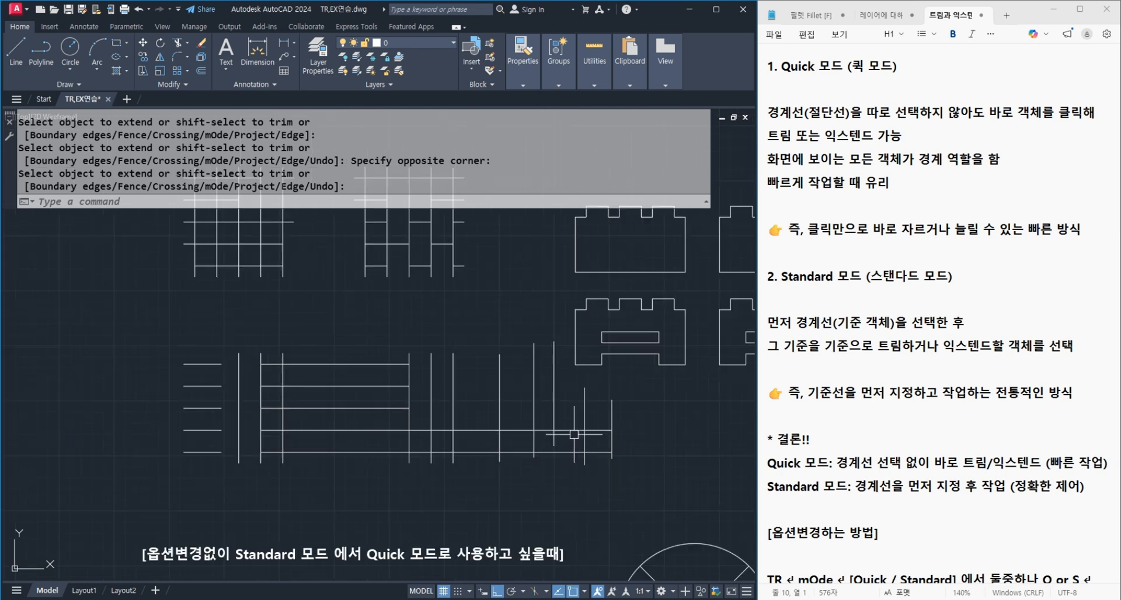
pyautogui.moveTo(519, 372); pyautogui.dragTo(521, 443, button='middle')
pyautogui.scroll(4, 413, 239)
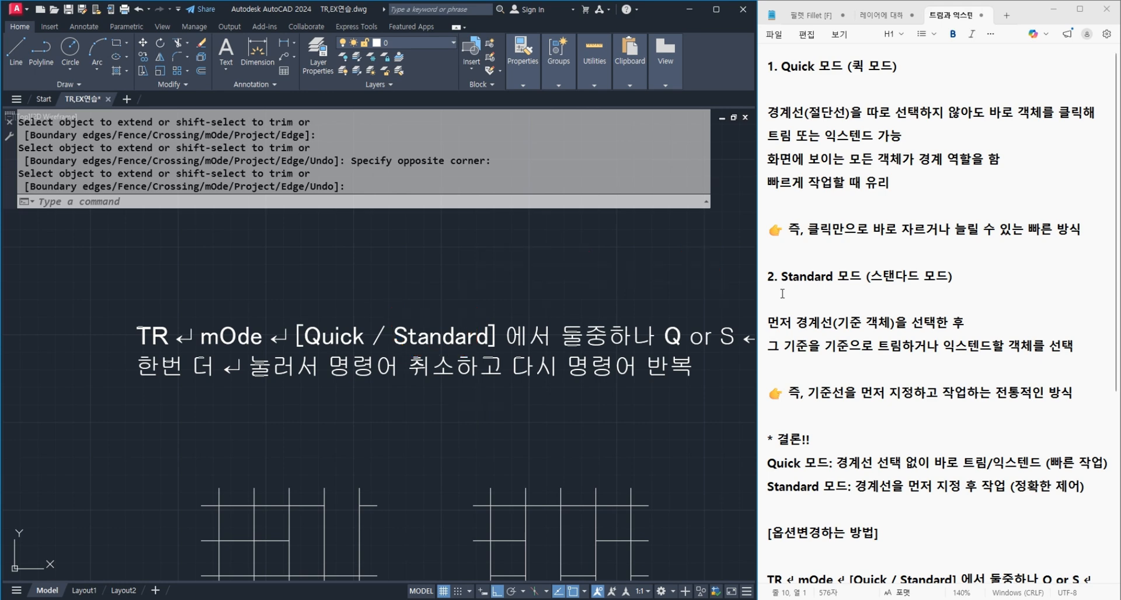
pyautogui.scroll(-5, 254, 377)
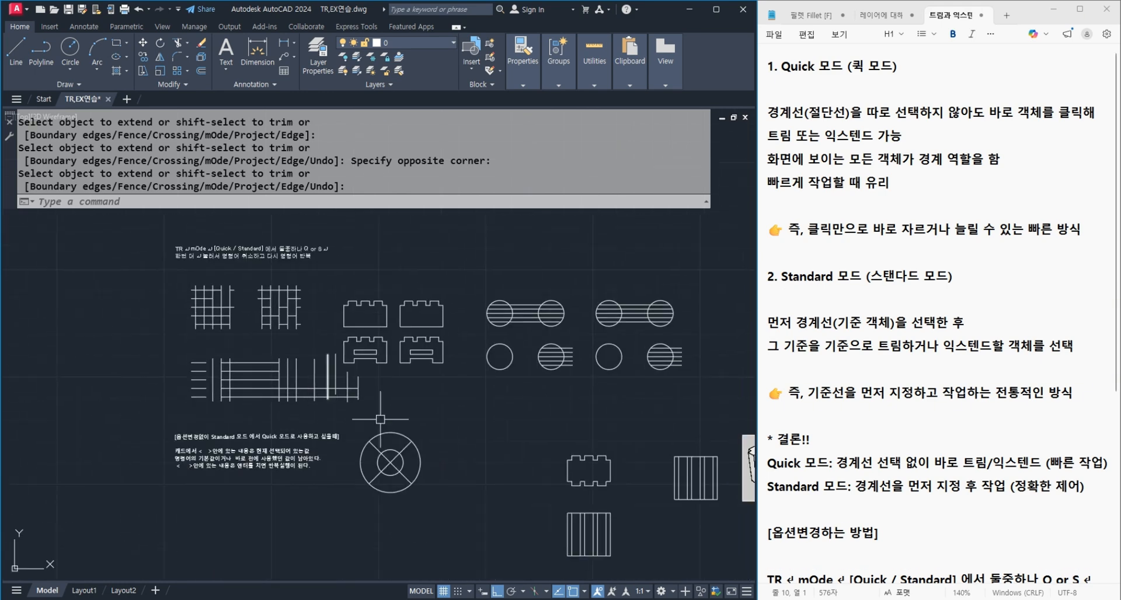
# Step: Undo the practice trims, extends, drawn lines and copies until the untrimmed crossing construction lines through the concentric circles and block view are restored
pyautogui.hotkey('ctrl', 'z')
pyautogui.hotkey('ctrl', 'z')
pyautogui.hotkey('ctrl', 'z')
pyautogui.hotkey('ctrl', 'z')
pyautogui.hotkey('ctrl', 'z')
pyautogui.hotkey('ctrl', 'z')
pyautogui.hotkey('ctrl', 'z')
pyautogui.hotkey('ctrl', 'z')
pyautogui.hotkey('ctrl', 'z')
pyautogui.hotkey('ctrl', 'z')
pyautogui.hotkey('ctrl', 'z')
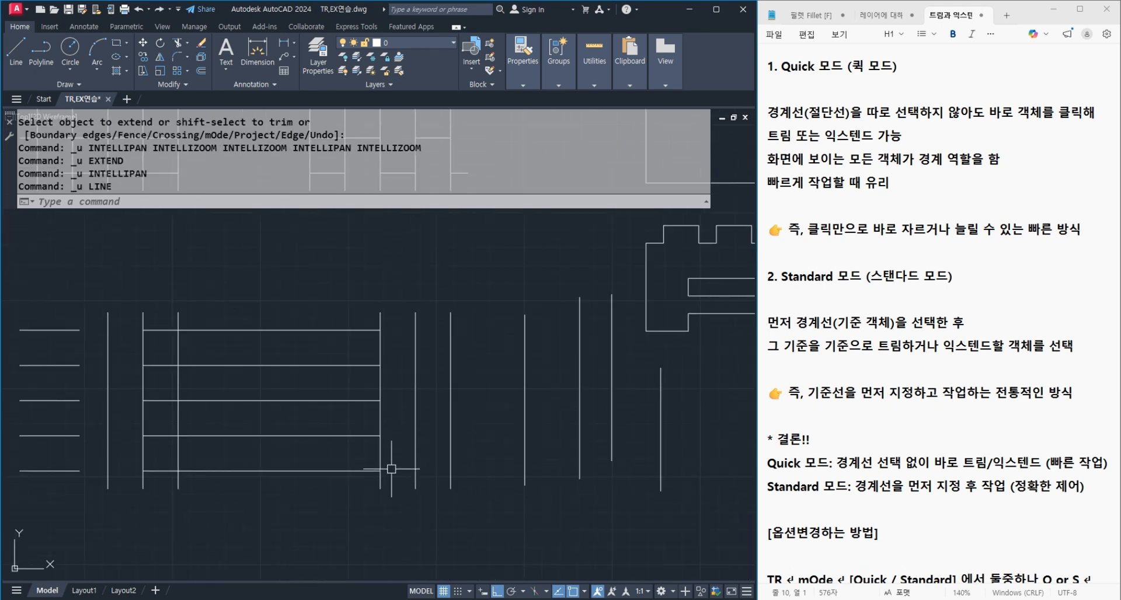
pyautogui.hotkey('ctrl', 'z')
pyautogui.hotkey('ctrl', 'z')
pyautogui.hotkey('ctrl', 'z')
pyautogui.hotkey('ctrl', 'z')
pyautogui.hotkey('ctrl', 'z')
pyautogui.hotkey('ctrl', 'z')
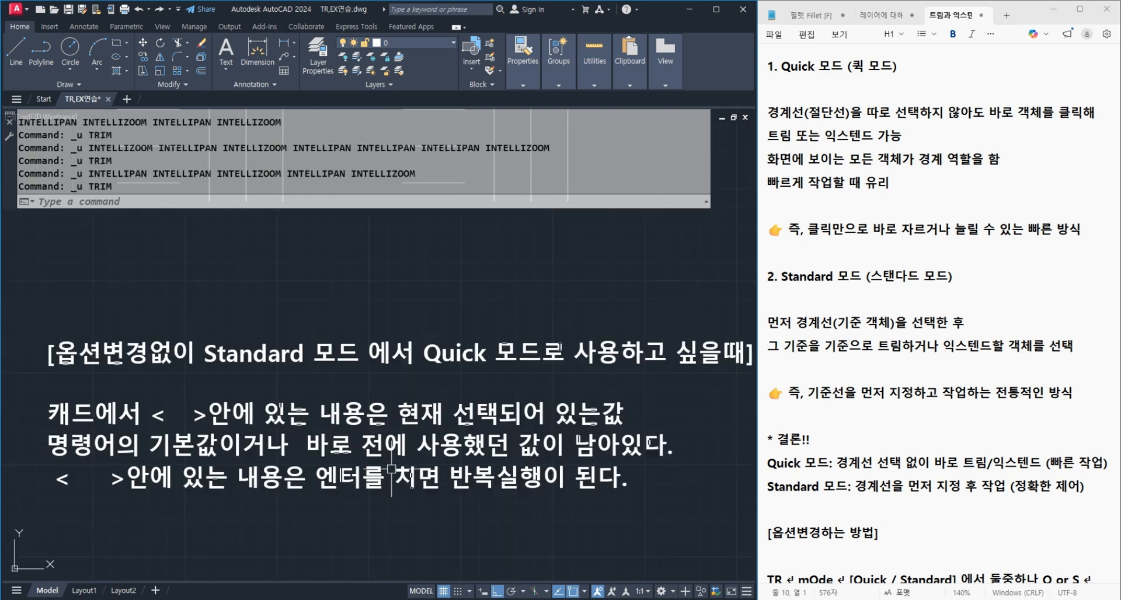
pyautogui.hotkey('ctrl', 'z')
pyautogui.hotkey('ctrl', 'z')
pyautogui.hotkey('ctrl', 'z')
pyautogui.hotkey('ctrl', 'z')
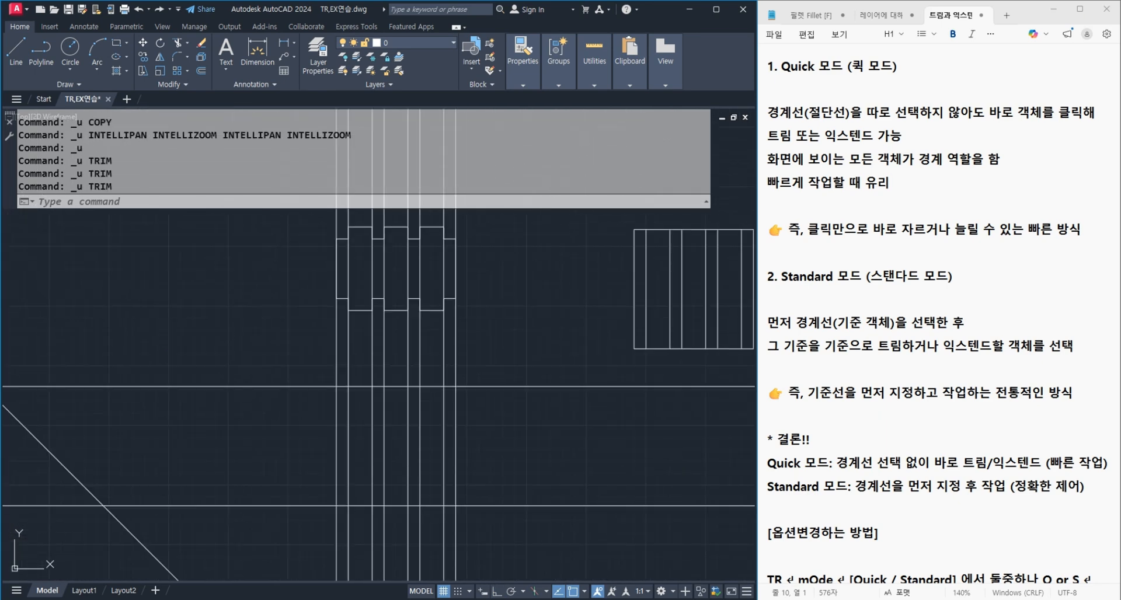
# Step: Trim the two diagonal construction lines outside the larger concentric circle, selecting only that circle as the cutting edge in Standard mode
pyautogui.scroll(3, 442, 500)
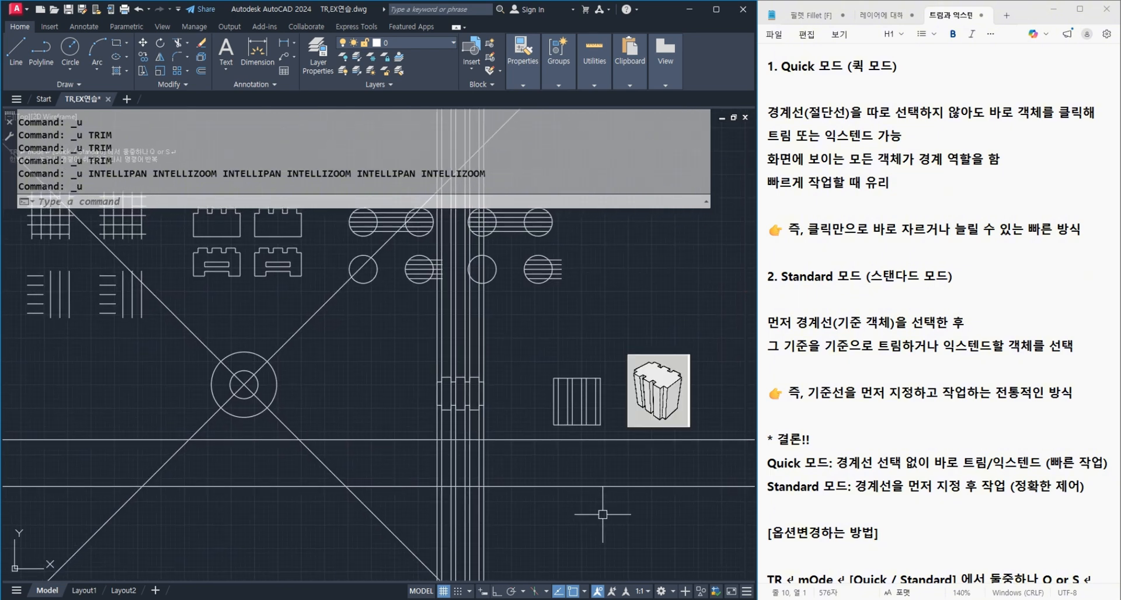
pyautogui.write('tr')
pyautogui.press('Return')
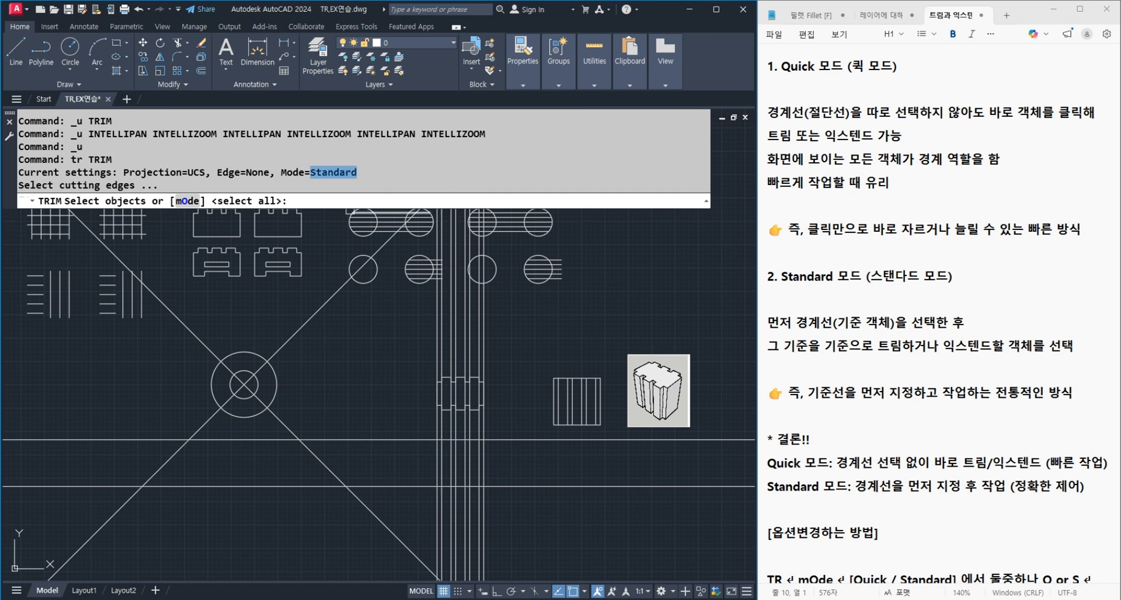
pyautogui.click(277, 387)
pyautogui.press('Return')
pyautogui.click(300, 425)
pyautogui.click(272, 427)
pyautogui.click(226, 430)
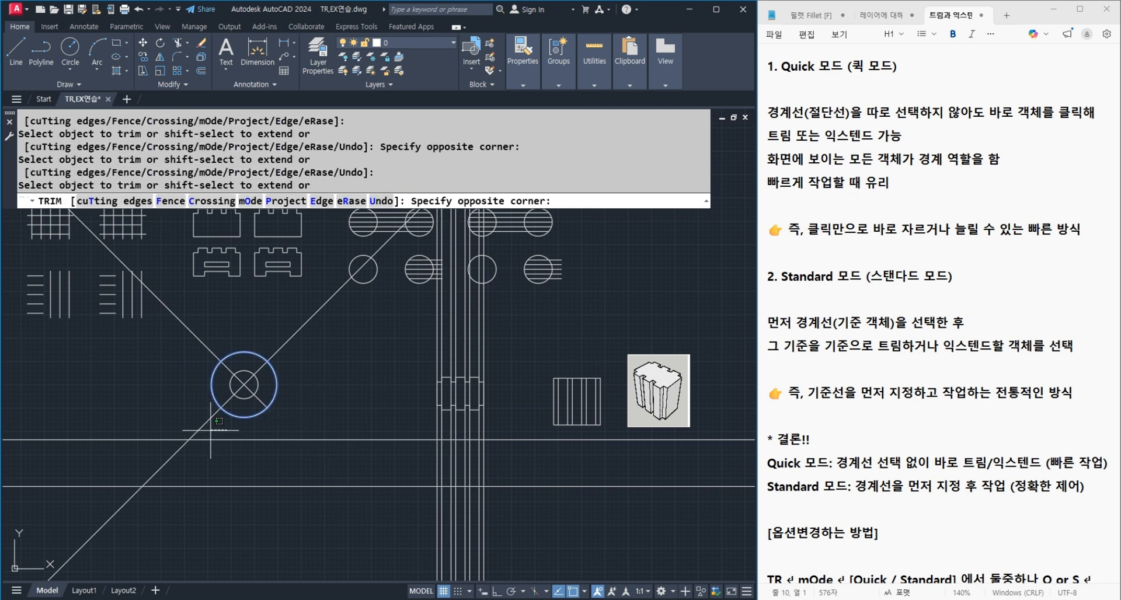
pyautogui.click(184, 422)
pyautogui.click(341, 338)
pyautogui.click(234, 337)
pyautogui.click(200, 341)
pyautogui.click(202, 341)
pyautogui.press('Return')
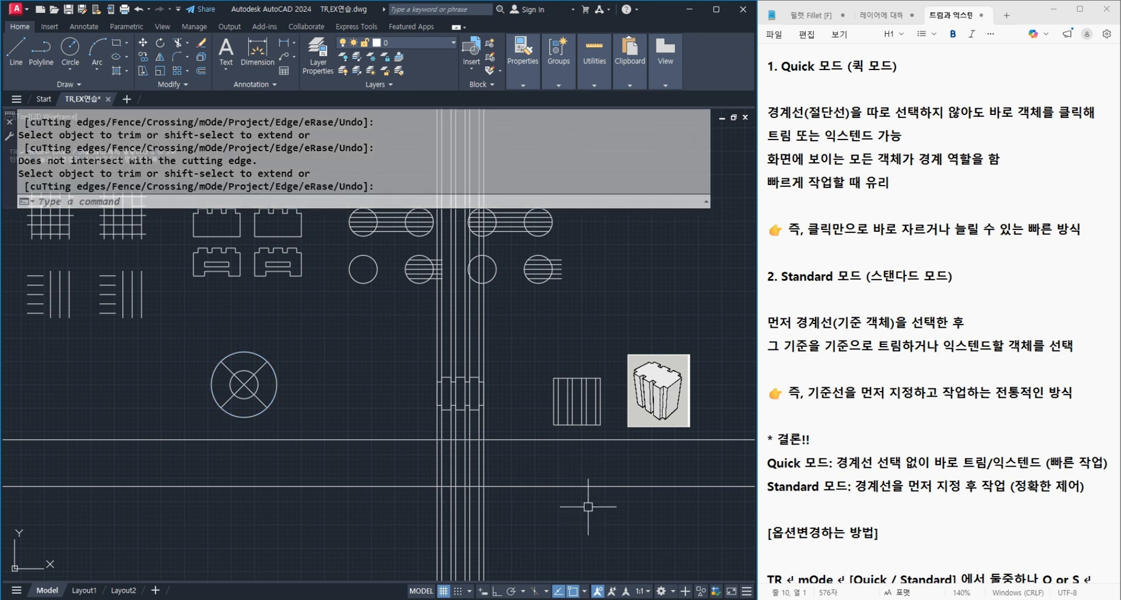
# Step: Draw two separate, slightly slanted lines across the vertical construction lines, between the two long horizontal lines below the block view
pyautogui.scroll(2, 466, 467)
pyautogui.write('l')
pyautogui.press('Return')
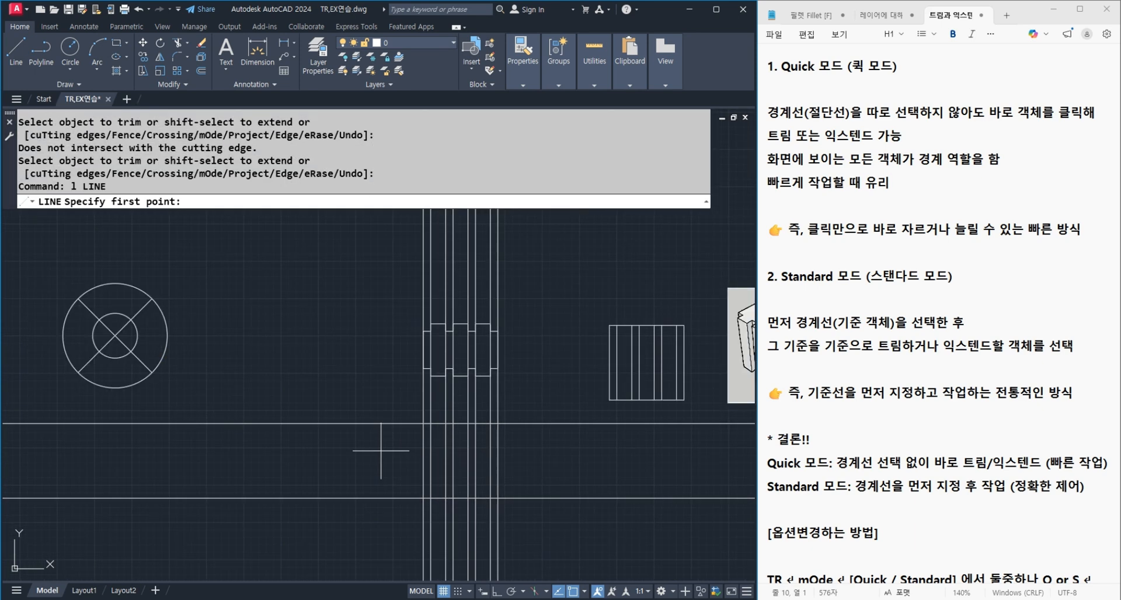
pyautogui.click(371, 453)
pyautogui.click(636, 438)
pyautogui.press('Return')
pyautogui.press('Return')
pyautogui.click(397, 478)
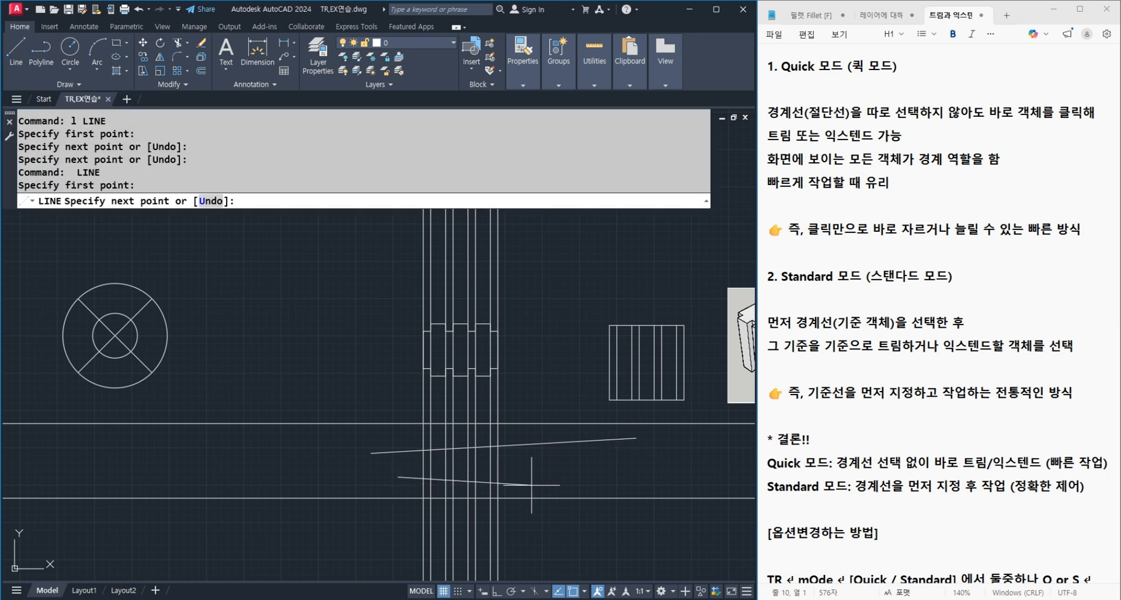
pyautogui.click(564, 482)
pyautogui.press('Return')
# Step: Trim all the vertical construction lines between the two slanted lines with one crossing selection, accepting all objects as cutting edges
pyautogui.scroll(3, 528, 528)
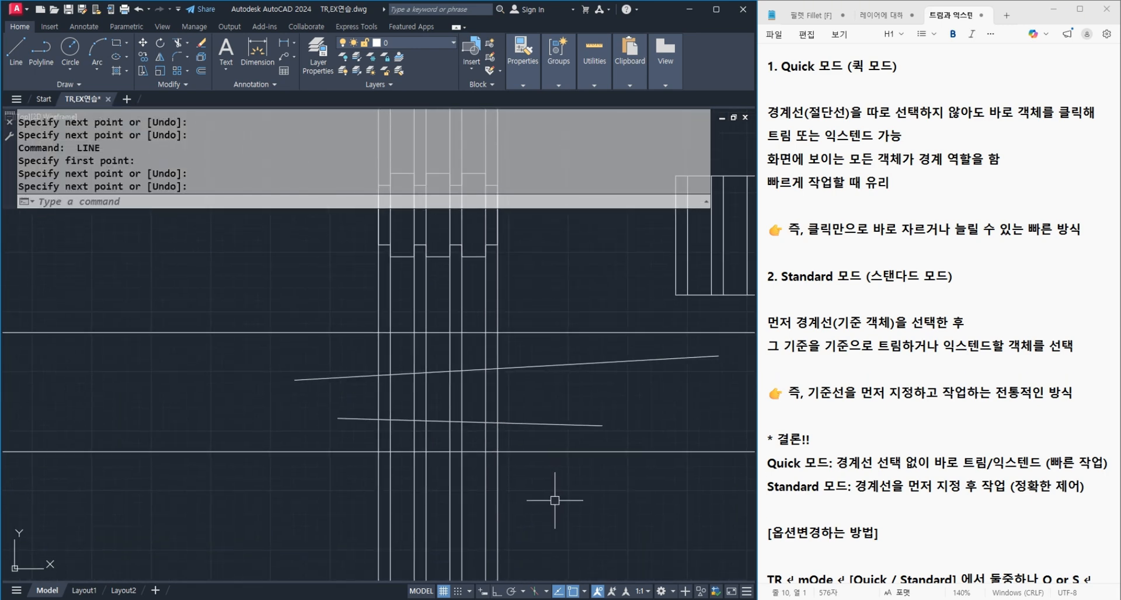
pyautogui.scroll(2, 440, 421)
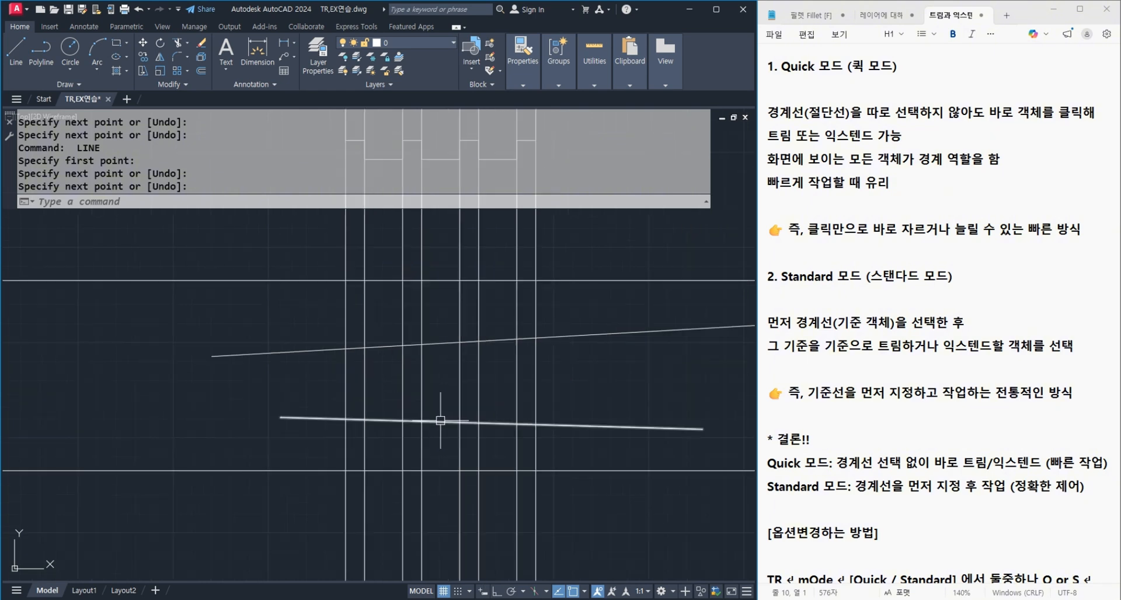
pyautogui.write('tr')
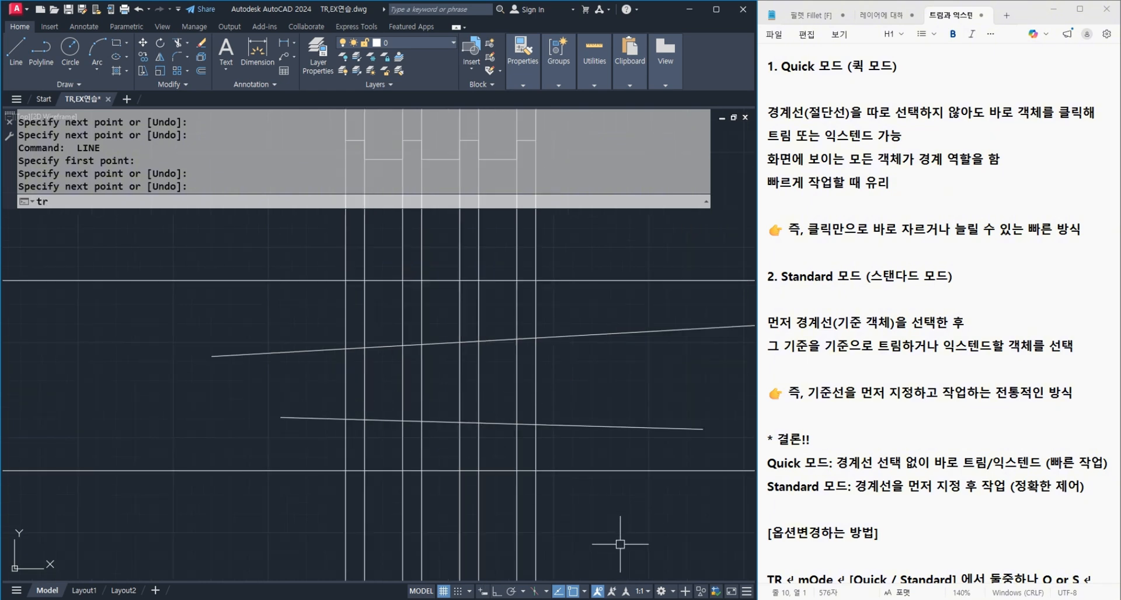
pyautogui.press('Return')
pyautogui.press('Return')
pyautogui.click(565, 392)
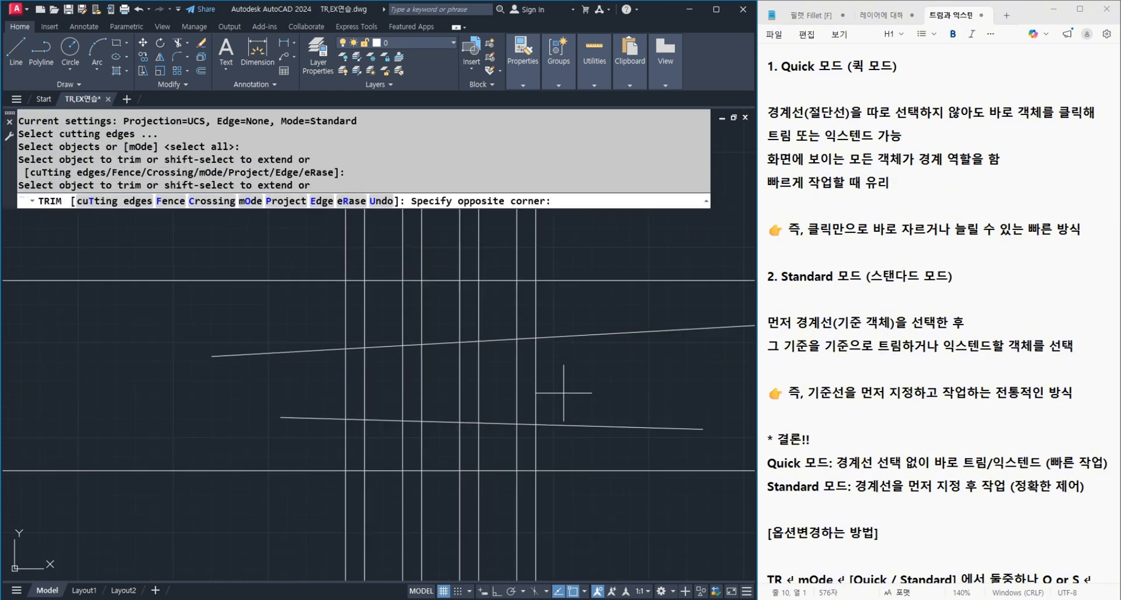
pyautogui.click(311, 392)
pyautogui.press('Return')
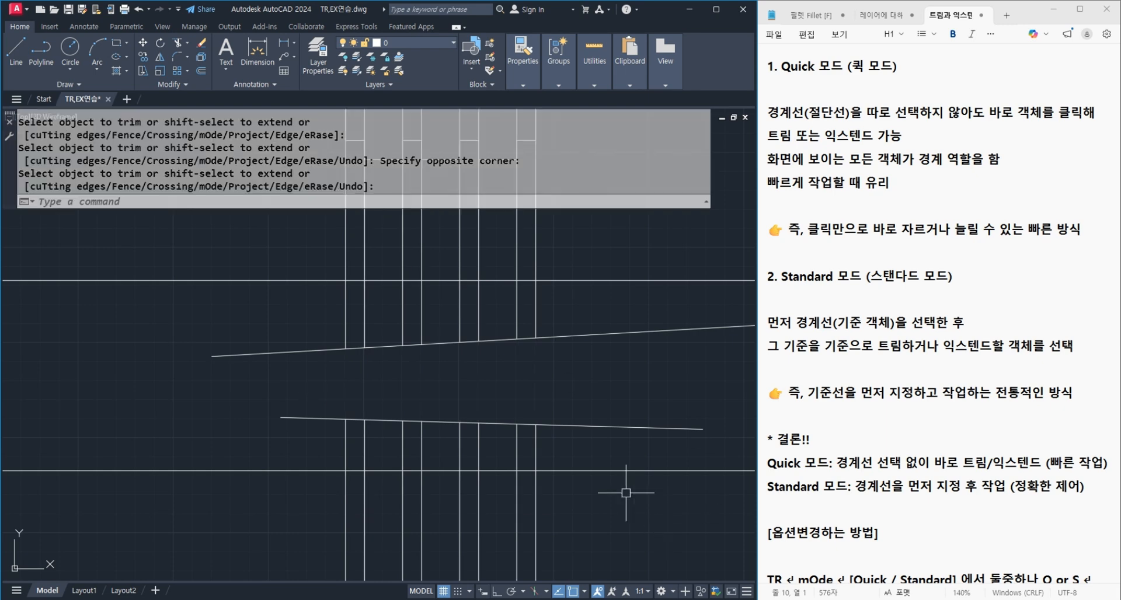
# Step: Erase the two slanted lines, leaving the gap in the vertical construction lines
pyautogui.write('e')
pyautogui.press('Return')
pyautogui.click(586, 435)
pyautogui.click(582, 354)
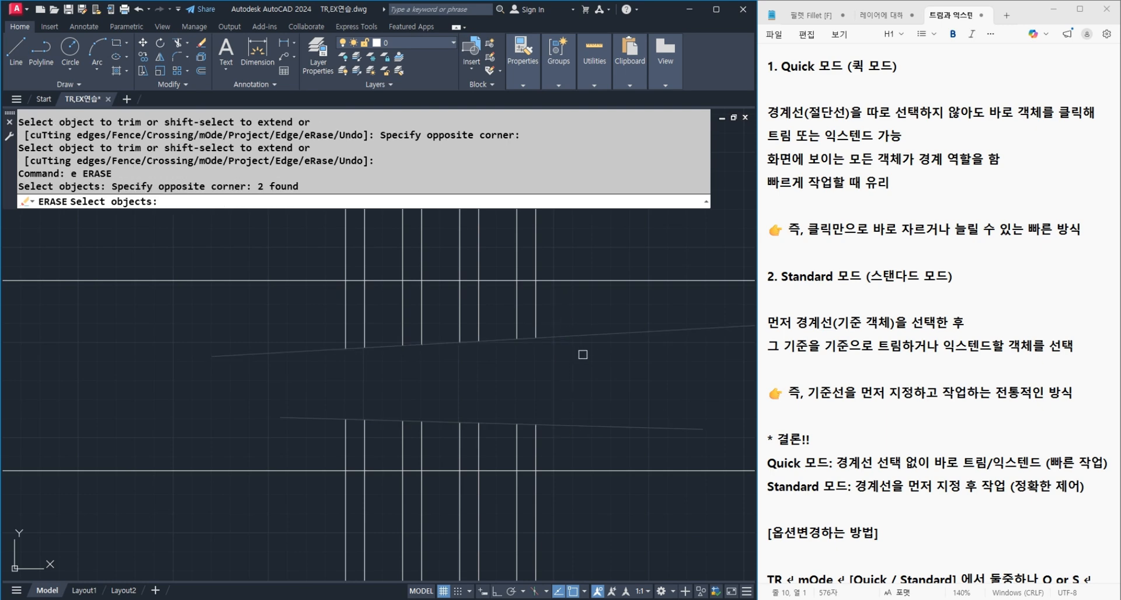
pyautogui.press('Return')
pyautogui.scroll(-2, 484, 467)
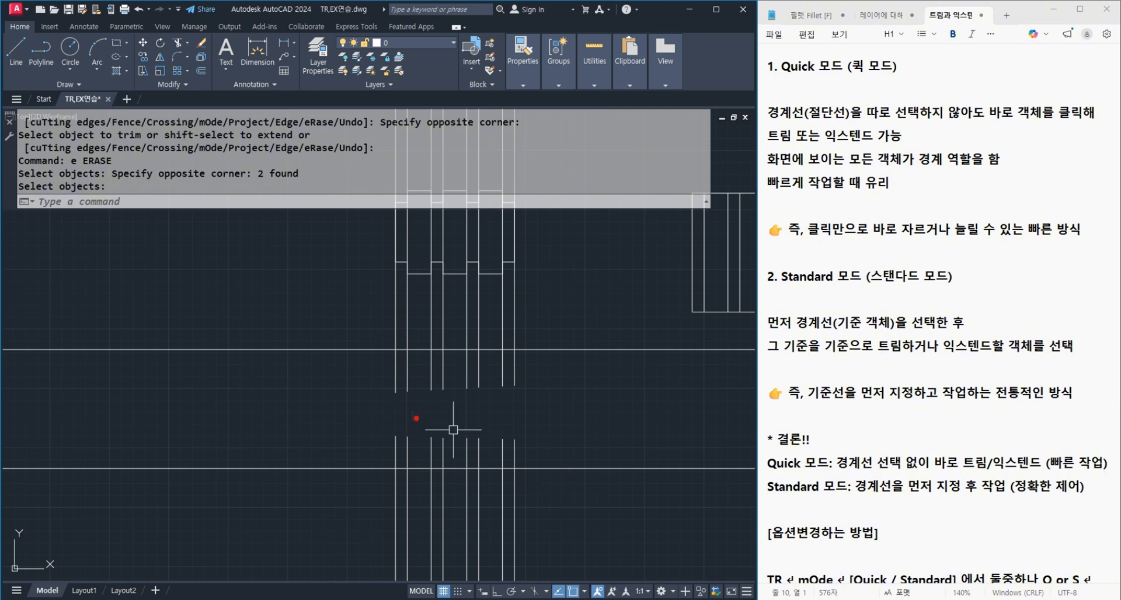
pyautogui.moveTo(121, 408)
pyautogui.mouseDown()
pyautogui.moveTo(236, 406)
pyautogui.moveTo(112, 433)
pyautogui.mouseUp()
pyautogui.moveTo(327, 430)
pyautogui.mouseDown()
pyautogui.moveTo(369, 257)
pyautogui.moveTo(389, 366)
pyautogui.mouseUp()
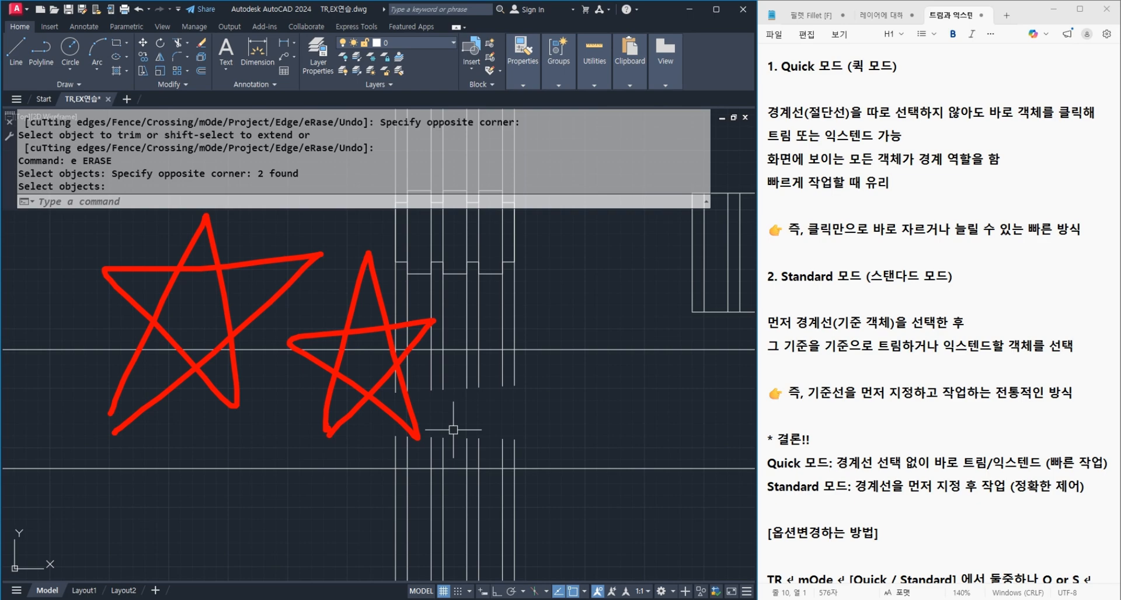
pyautogui.press('Return')
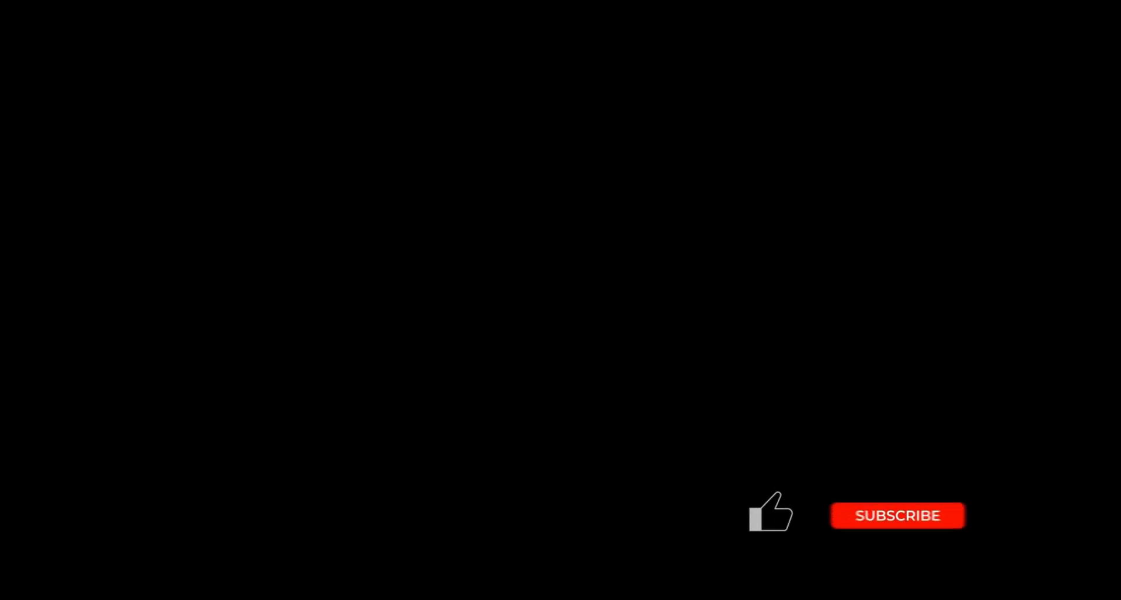